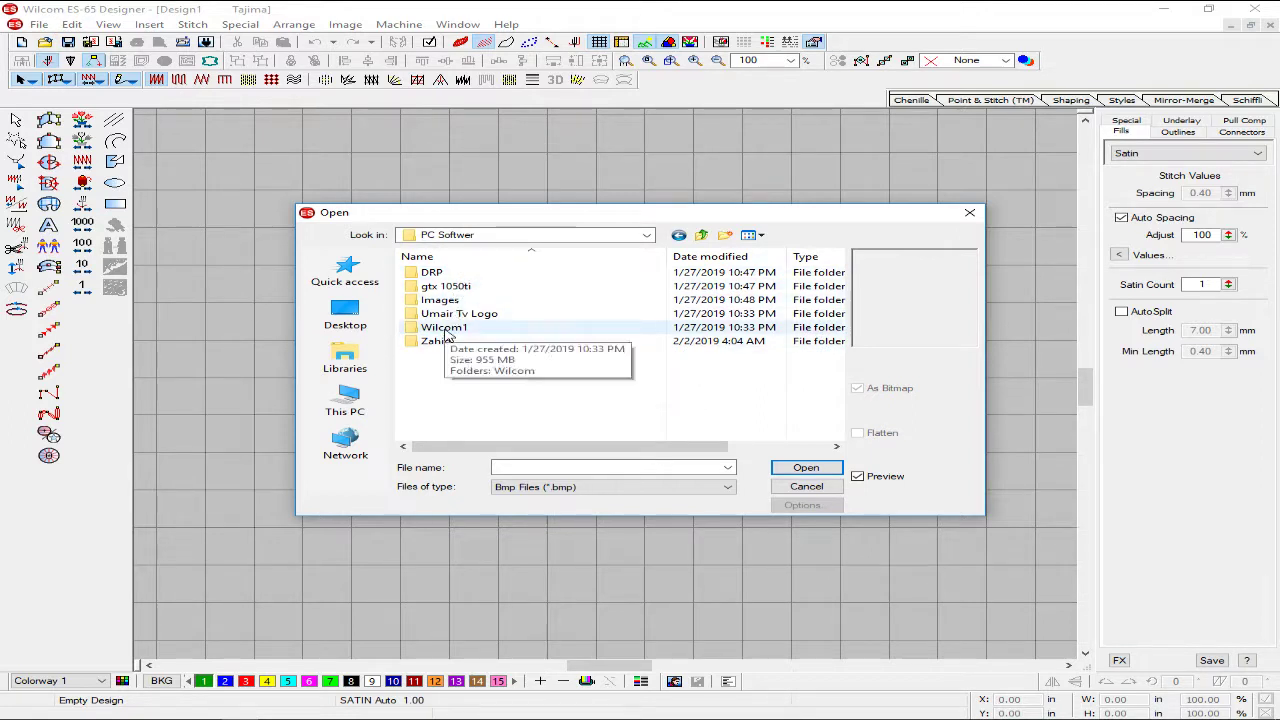
# - Insert the bitmap Sphere.bmp from the Images folder into the design and leave it deselected
pyautogui.click(440, 341)
pyautogui.doubleClick(444, 303)
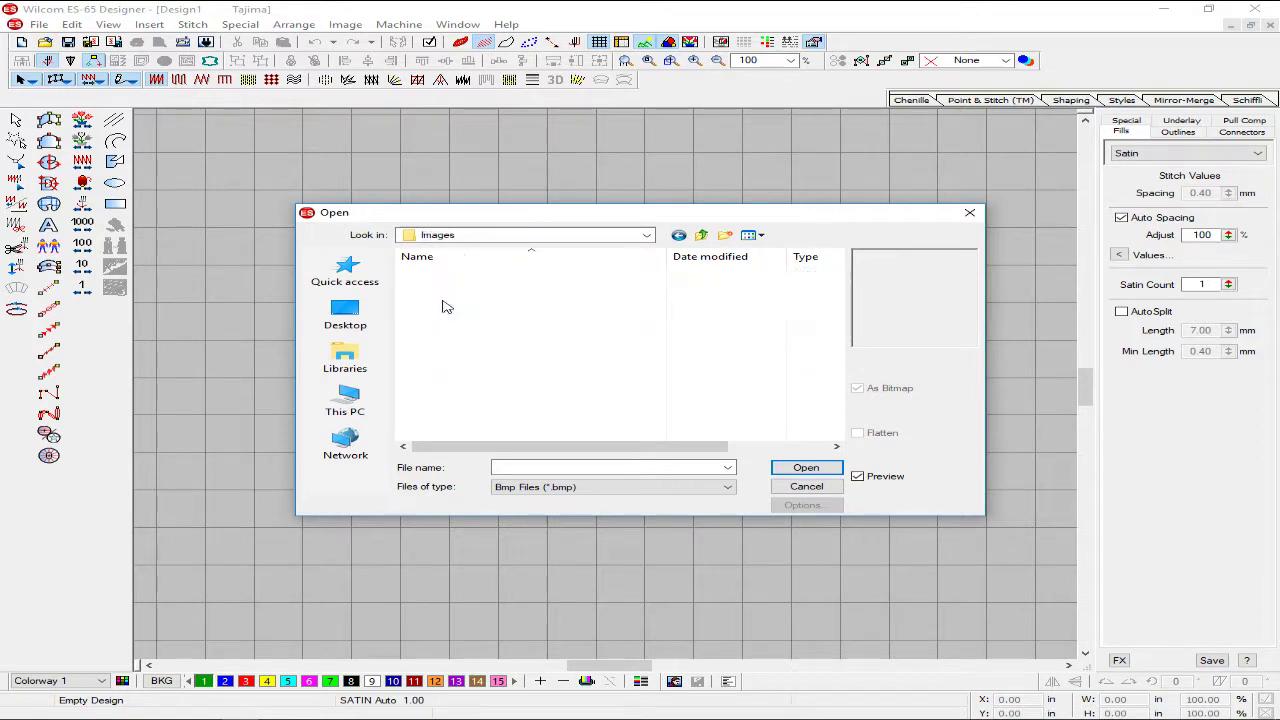
pyautogui.scroll(-3, 636, 372)
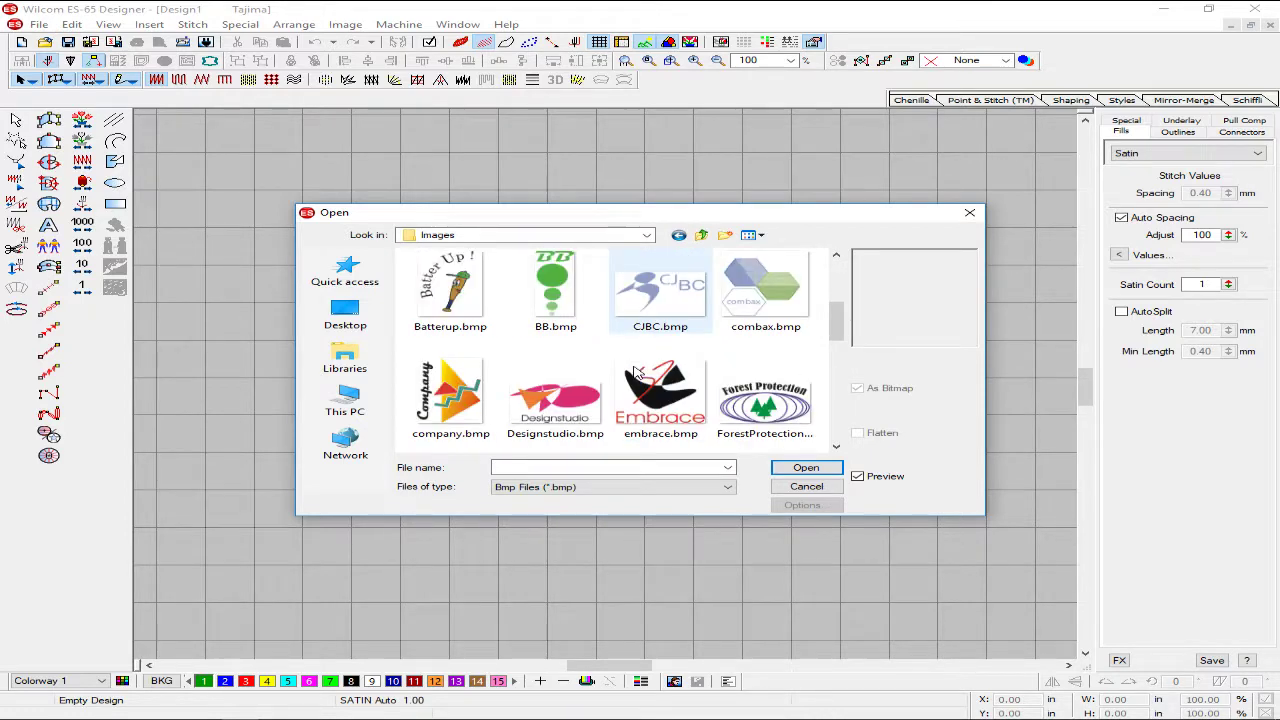
pyautogui.scroll(-2, 636, 372)
pyautogui.scroll(-1, 636, 372)
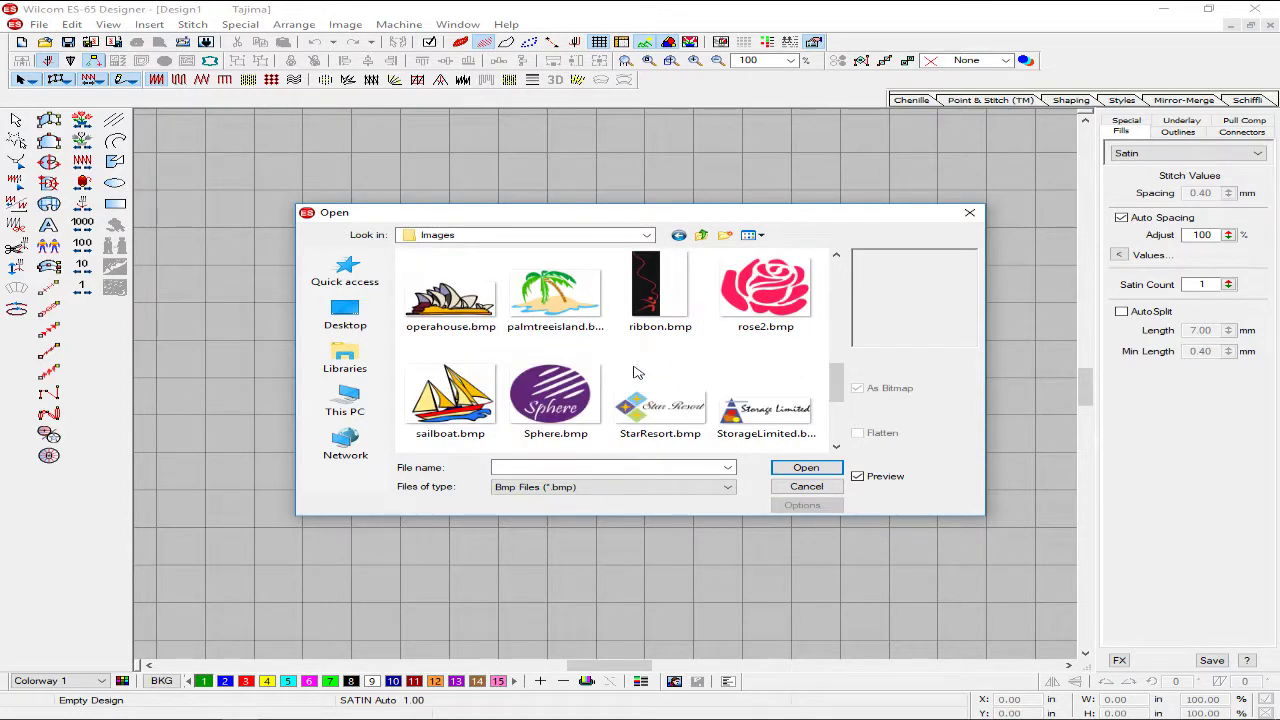
pyautogui.scroll(-1, 636, 372)
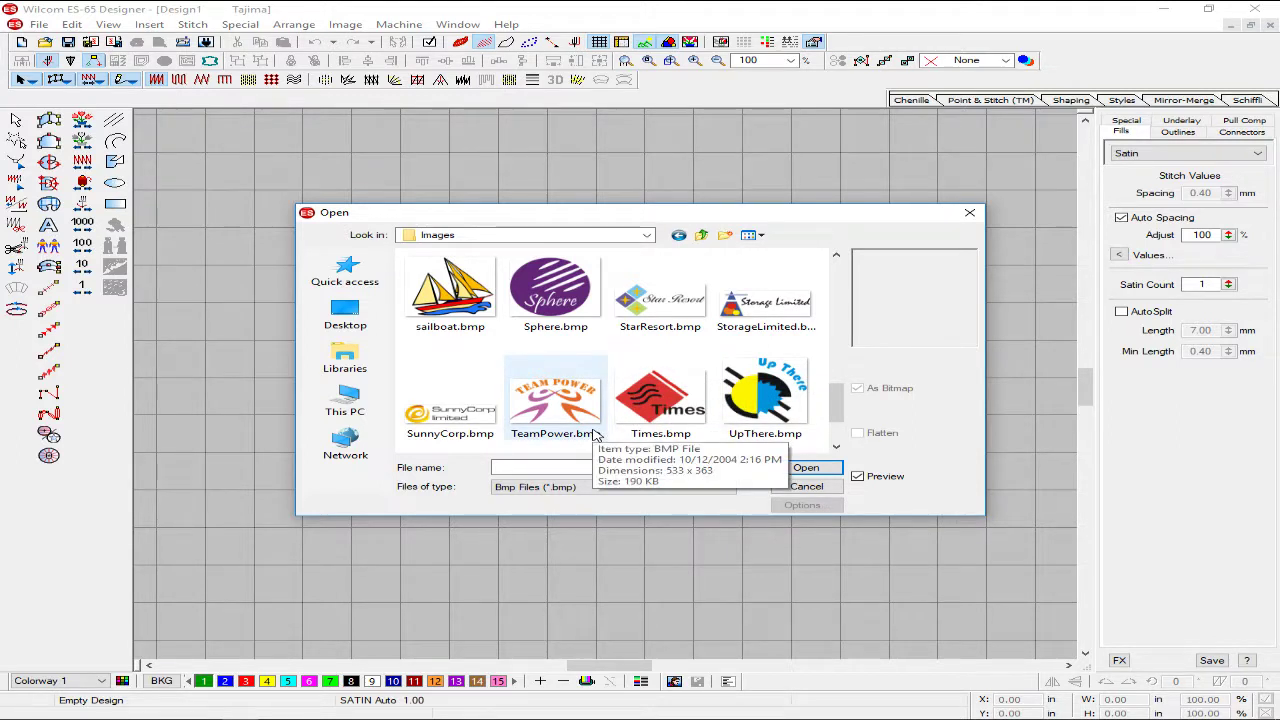
pyautogui.scroll(-1, 578, 424)
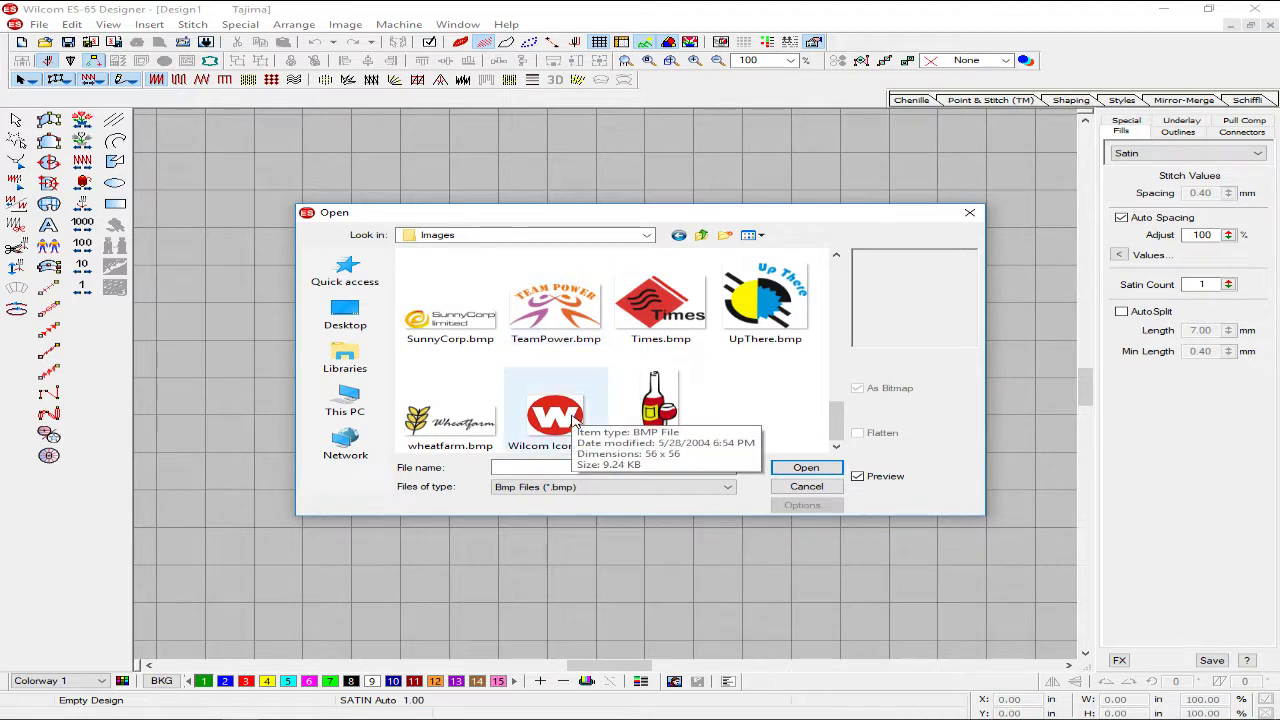
pyautogui.scroll(1, 575, 422)
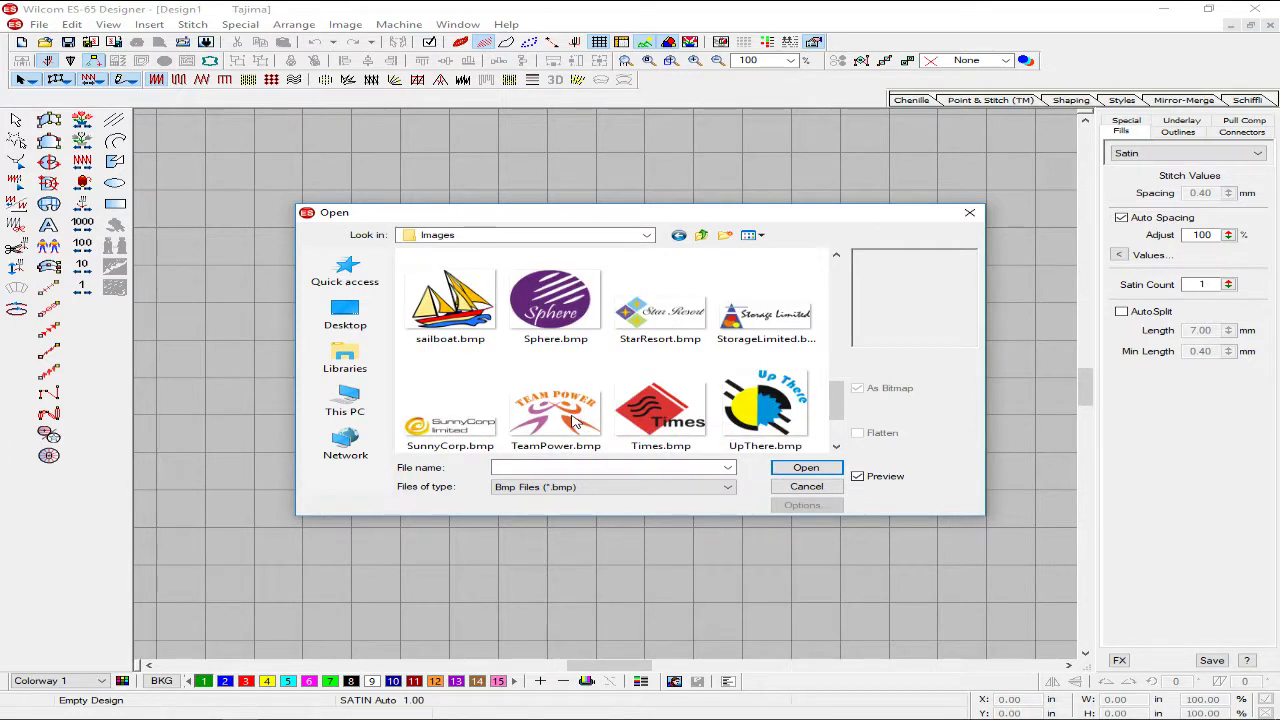
pyautogui.scroll(1, 575, 422)
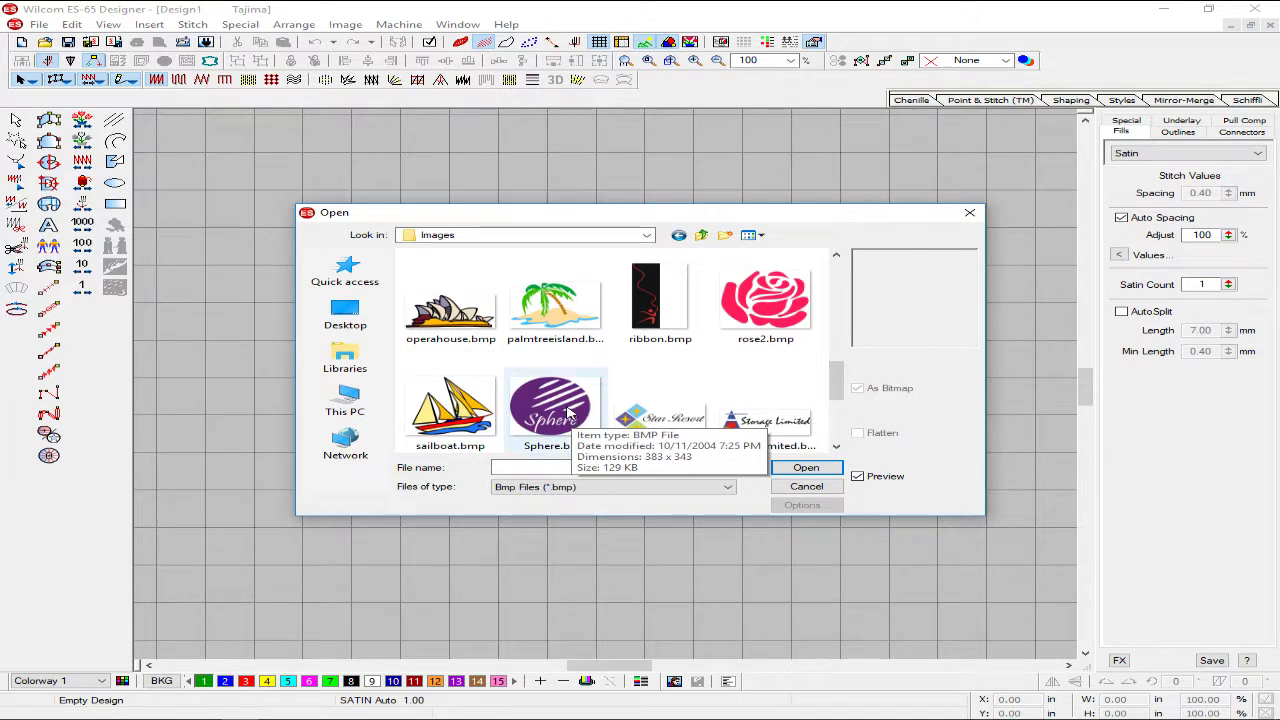
pyautogui.click(575, 422)
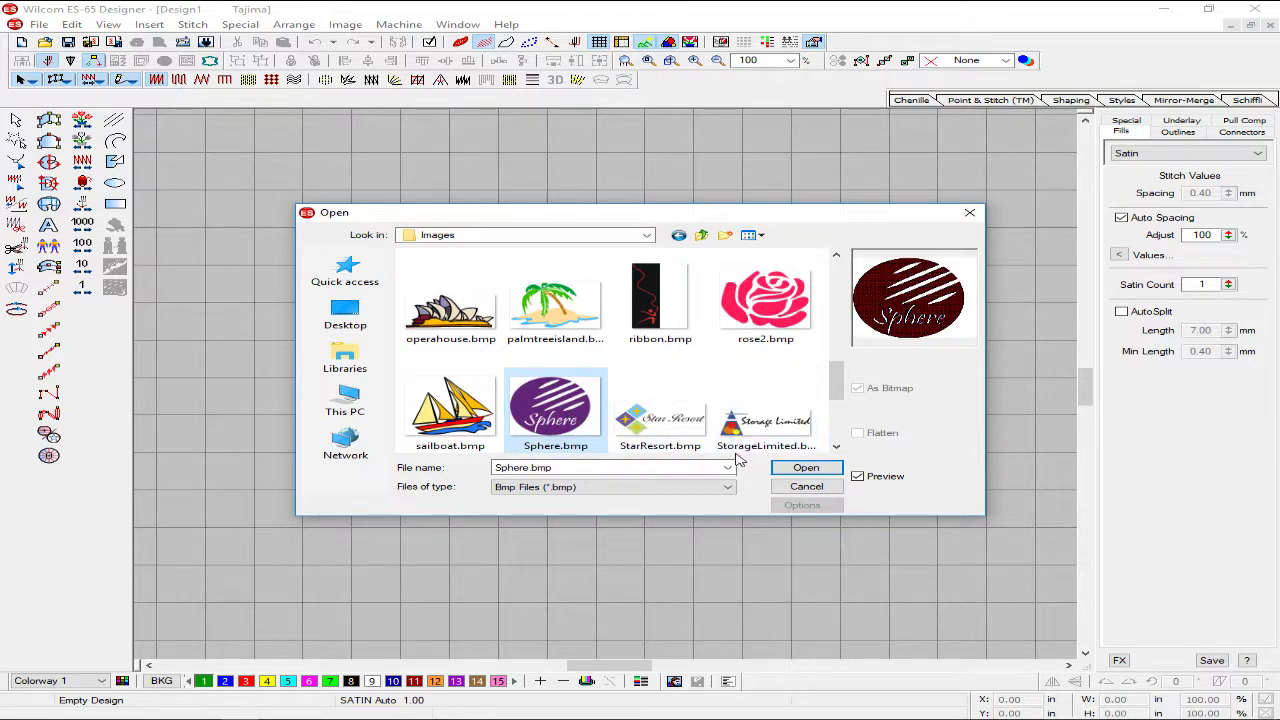
pyautogui.click(806, 468)
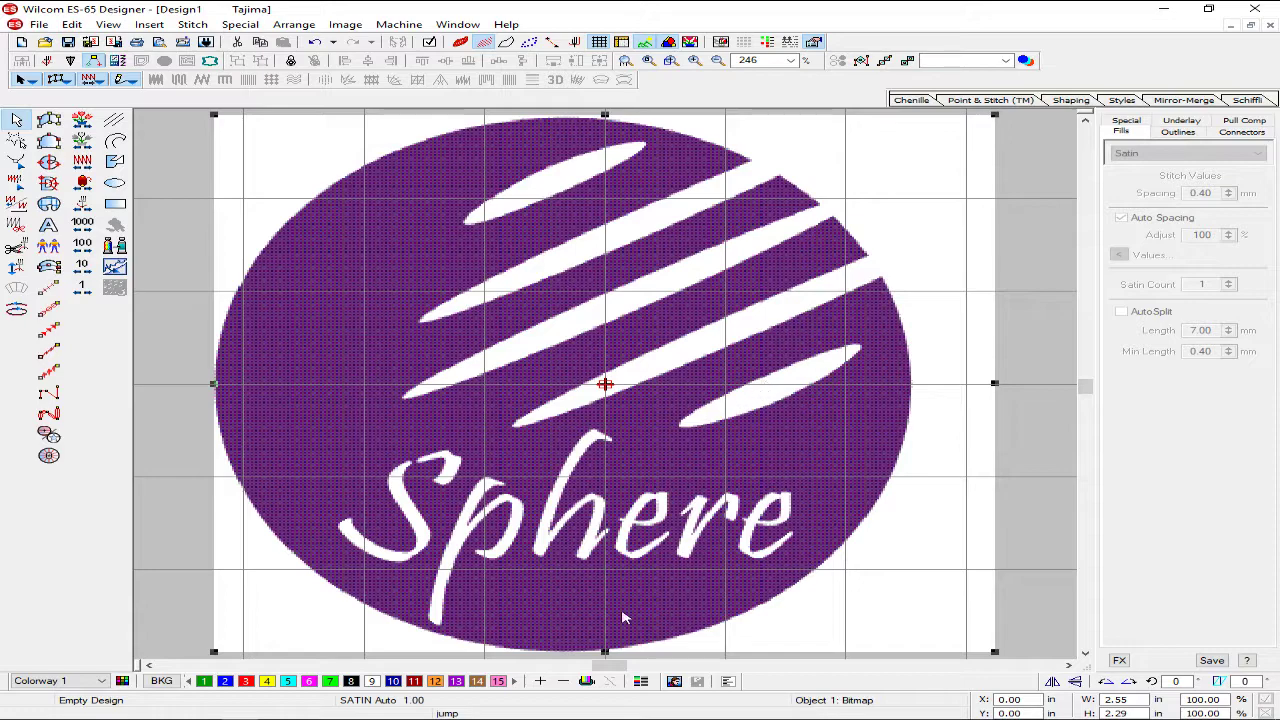
pyautogui.press('Escape')
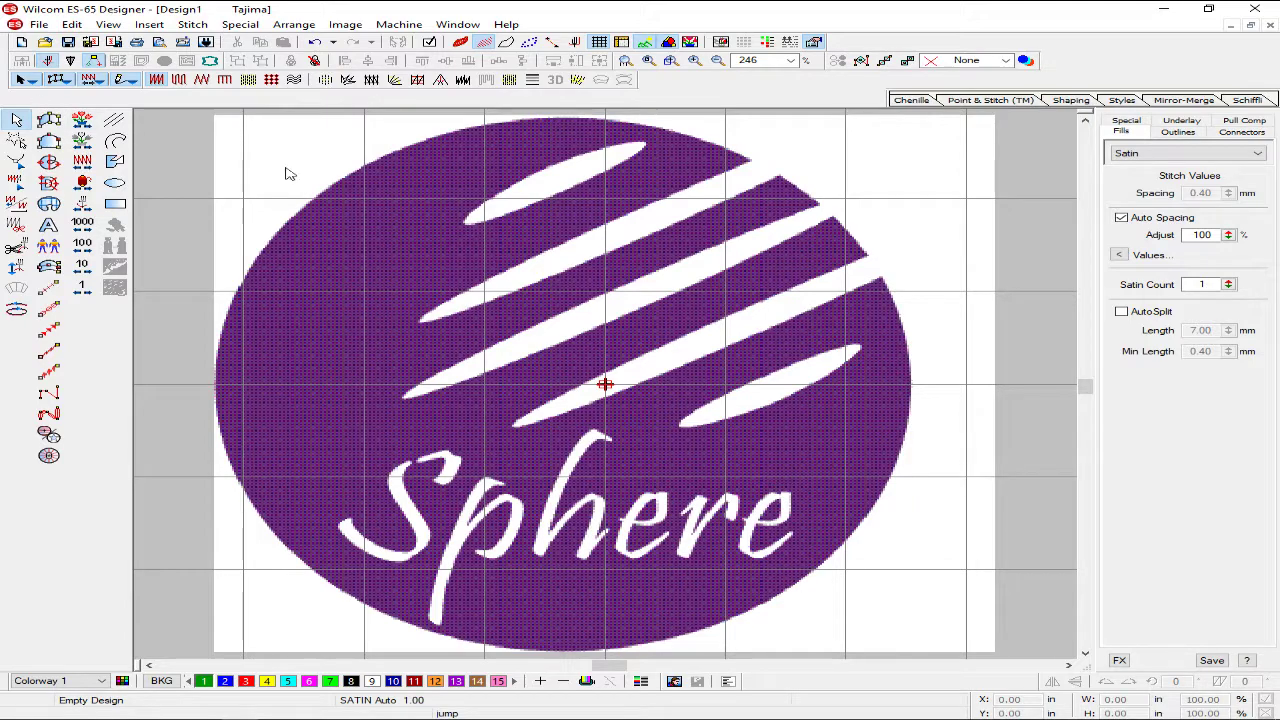
# - Examine the diagonal stripes, oval outline and Sphere lettering of the inserted logo at close range
pyautogui.press('b')
pyautogui.moveTo(297, 330); pyautogui.dragTo(793, 196)
pyautogui.scroll(-3, 705, 283)
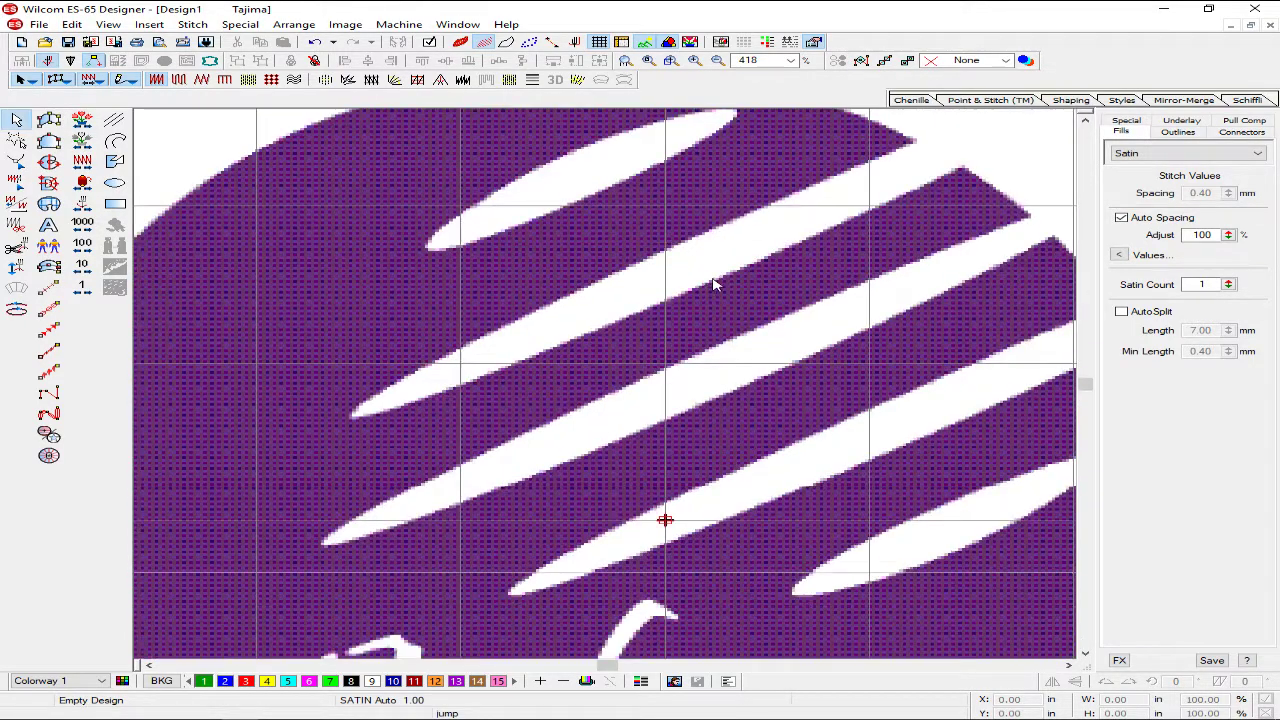
pyautogui.scroll(-2, 708, 288)
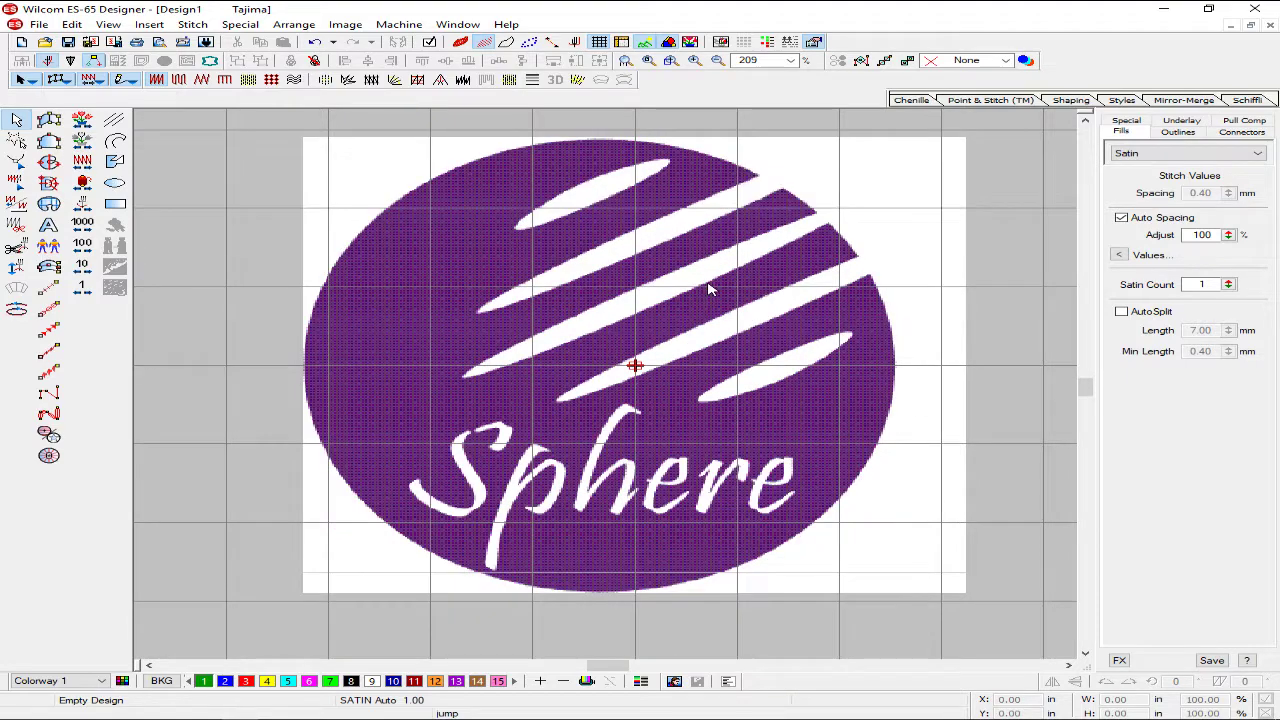
pyautogui.scroll(1, 708, 289)
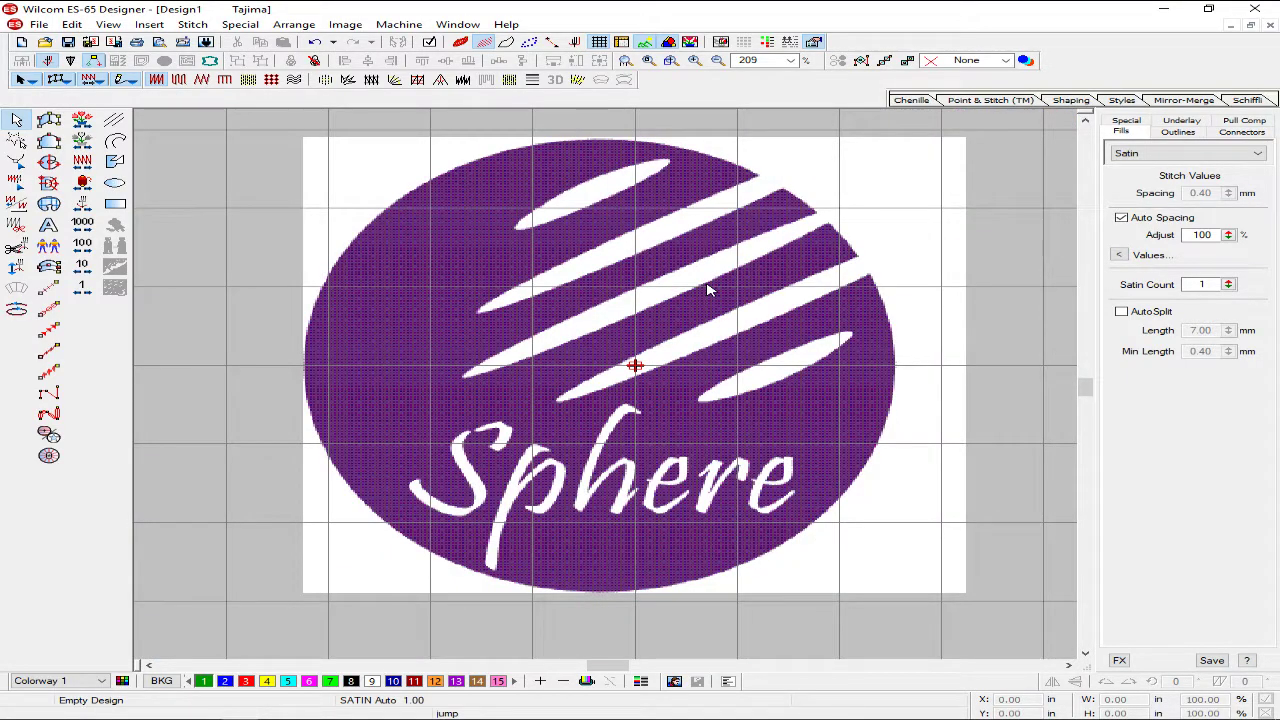
pyautogui.scroll(-1, 707, 289)
pyautogui.scroll(2, 707, 289)
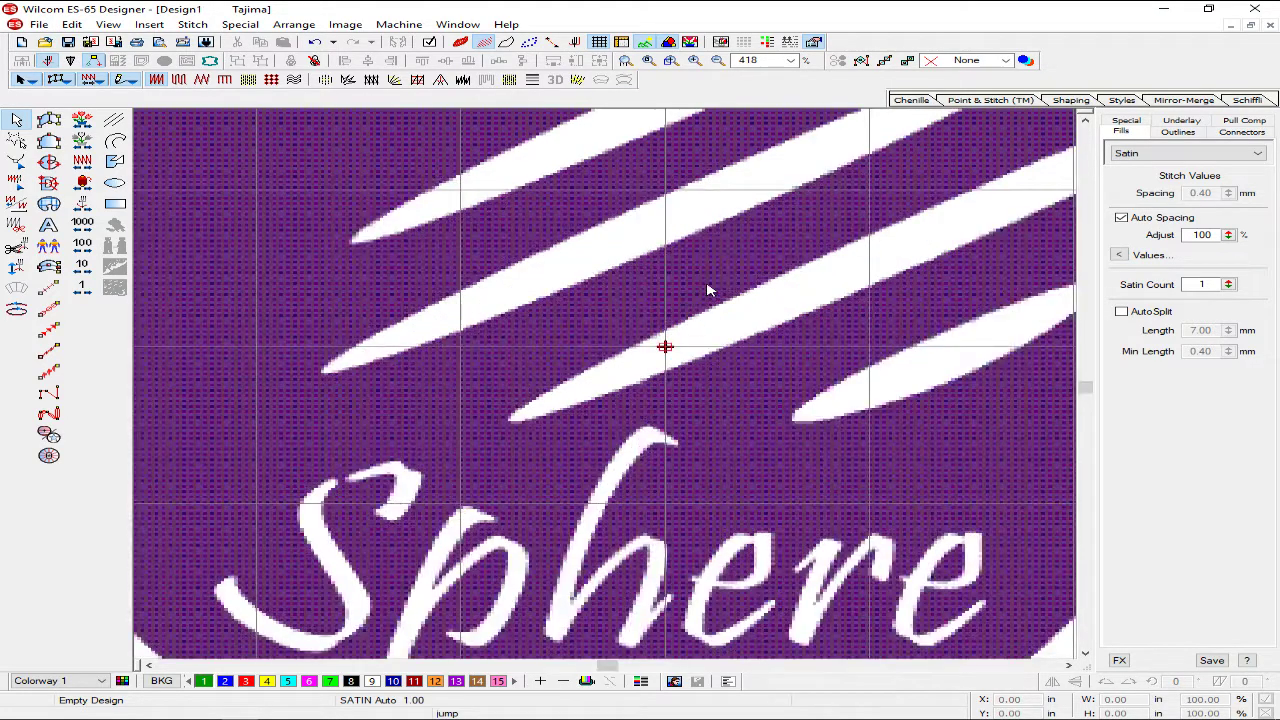
pyautogui.scroll(-2, 706, 290)
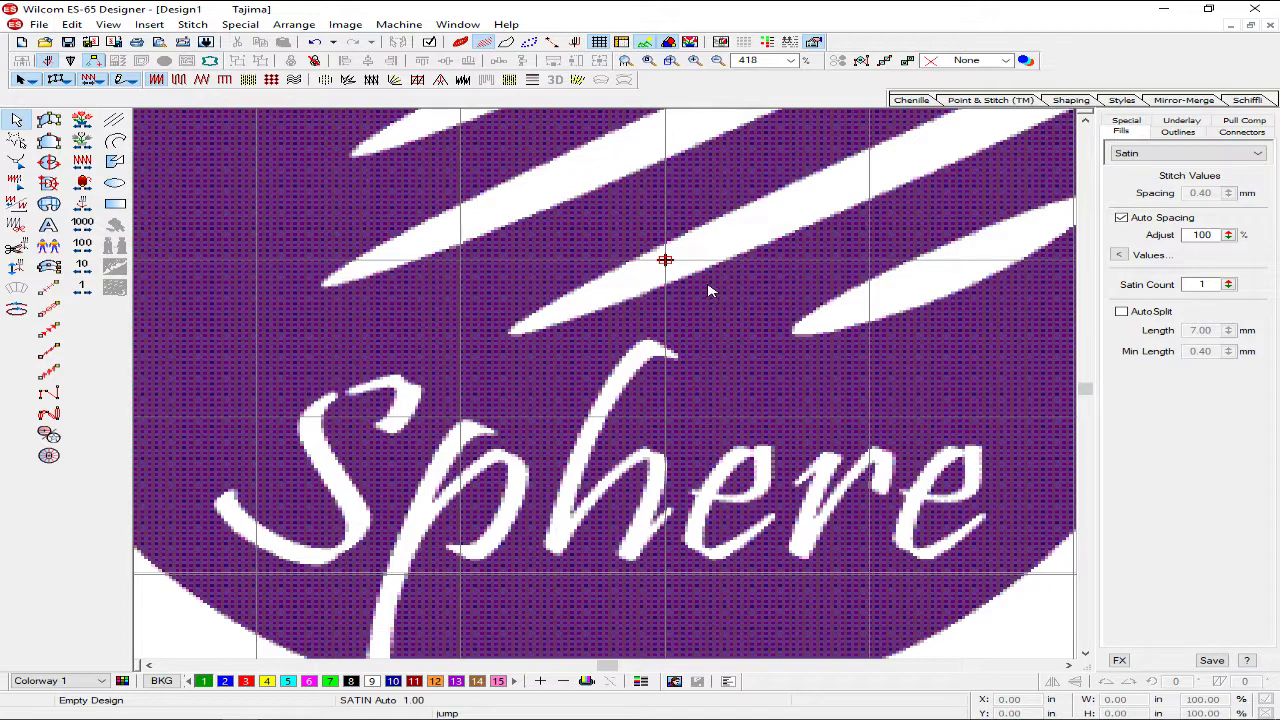
pyautogui.scroll(4, 708, 290)
pyautogui.scroll(-1, 706, 289)
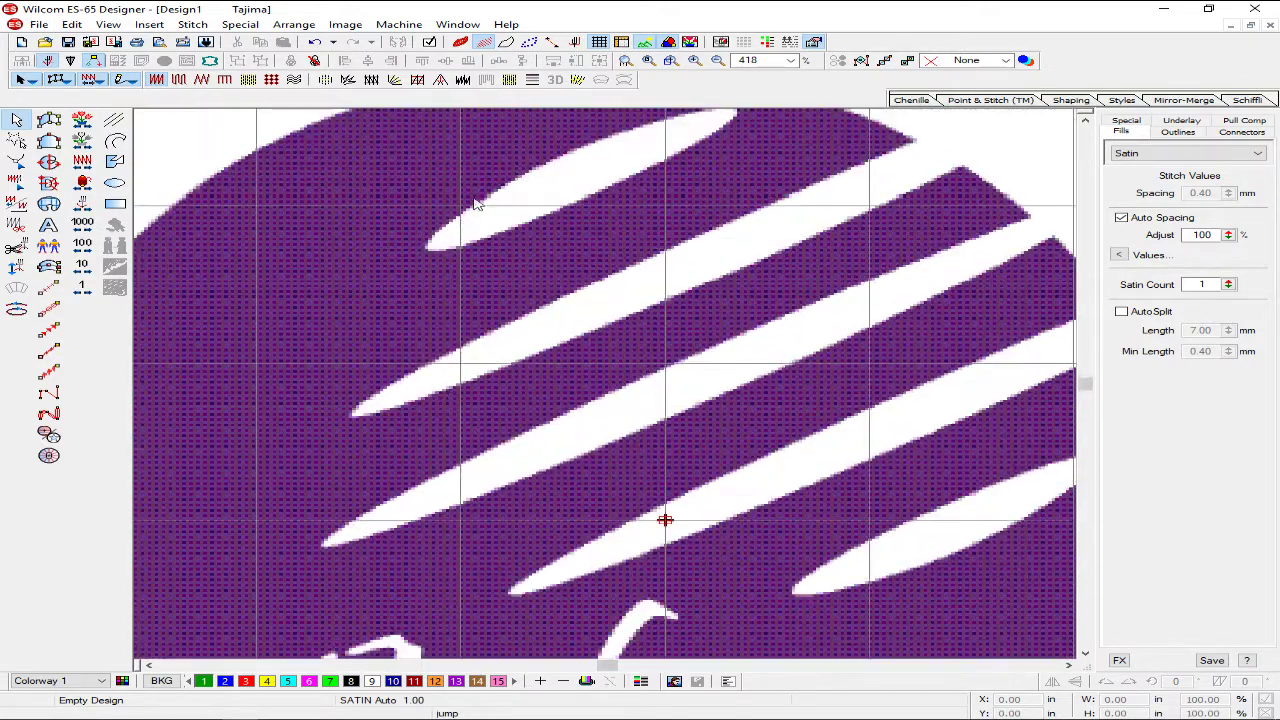
pyautogui.scroll(-1, 462, 228)
pyautogui.scroll(2, 450, 234)
pyautogui.scroll(-1, 449, 232)
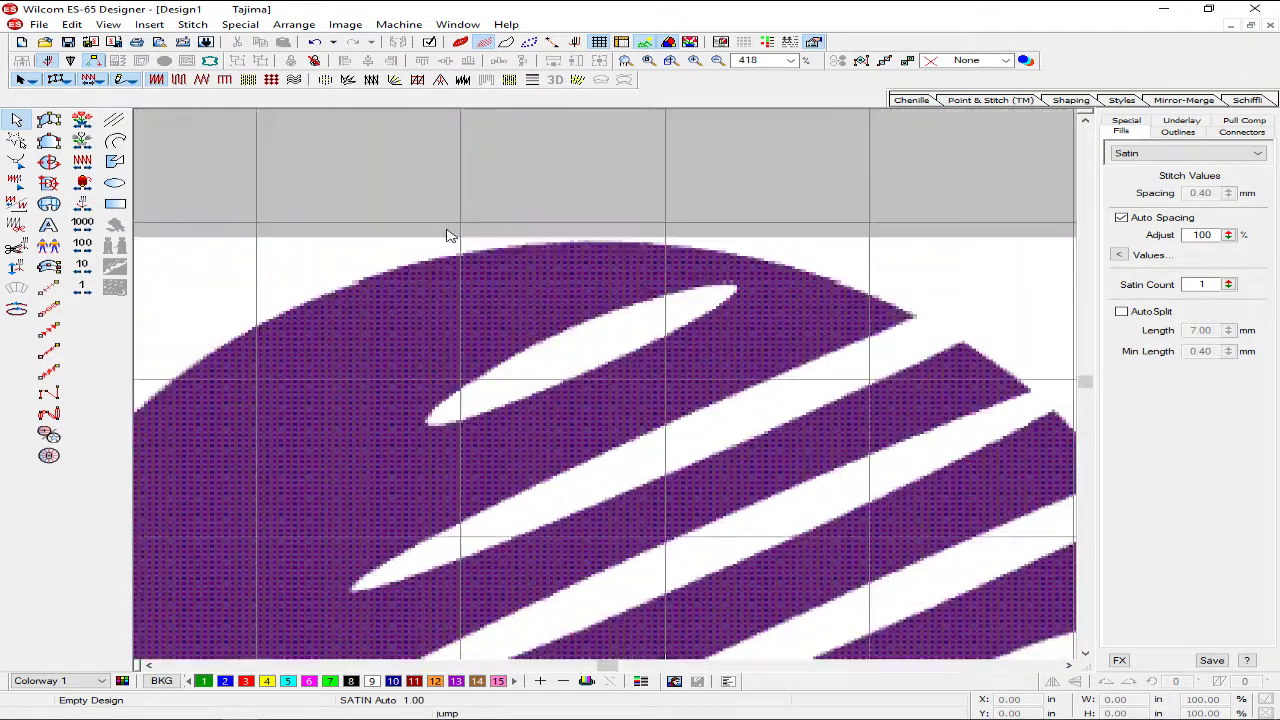
pyautogui.scroll(-2, 448, 236)
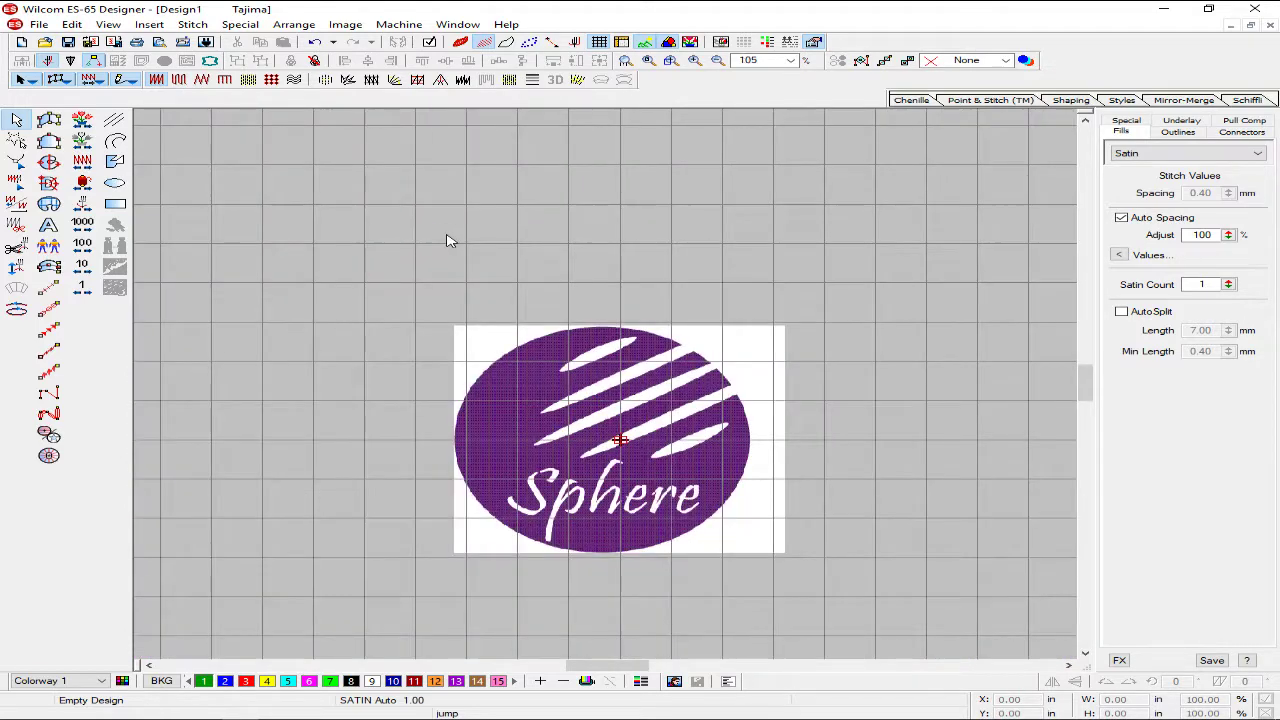
# - Start a satin fill boundary at the oval's corner above the uppermost open stripe and trace counterclockwise over the top and down the left side
pyautogui.scroll(1, 448, 241)
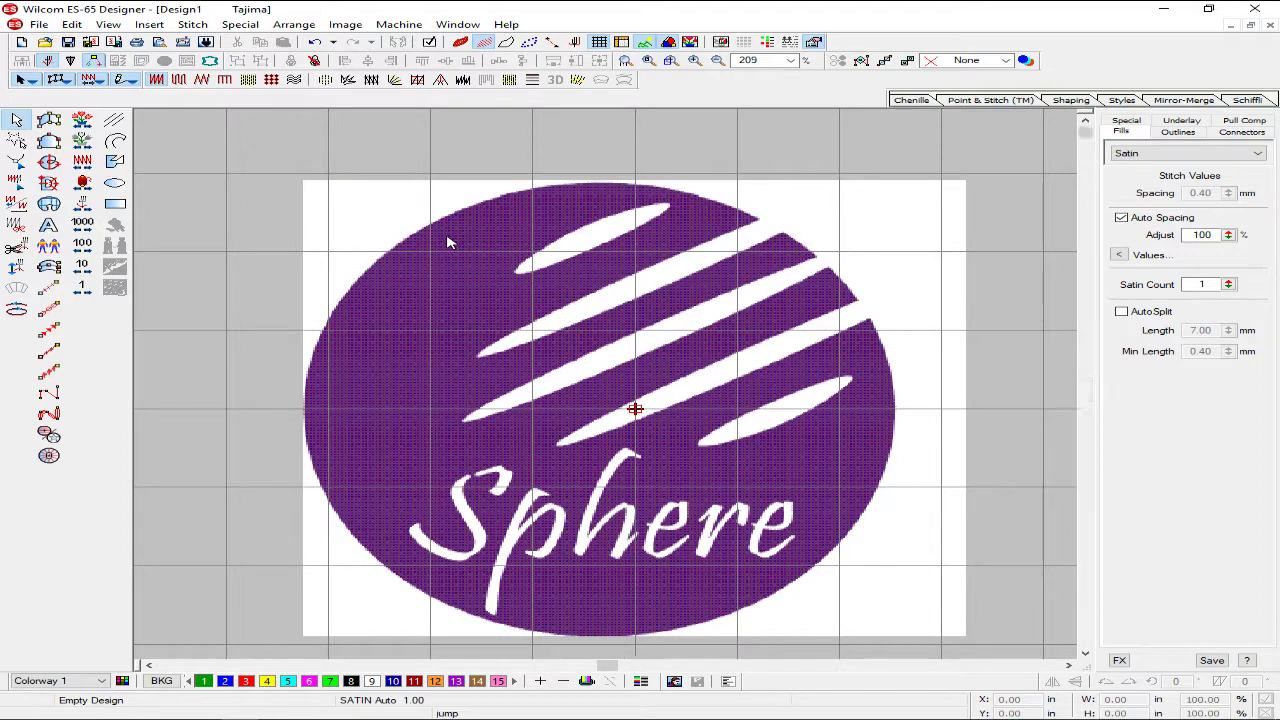
pyautogui.scroll(1, 440, 242)
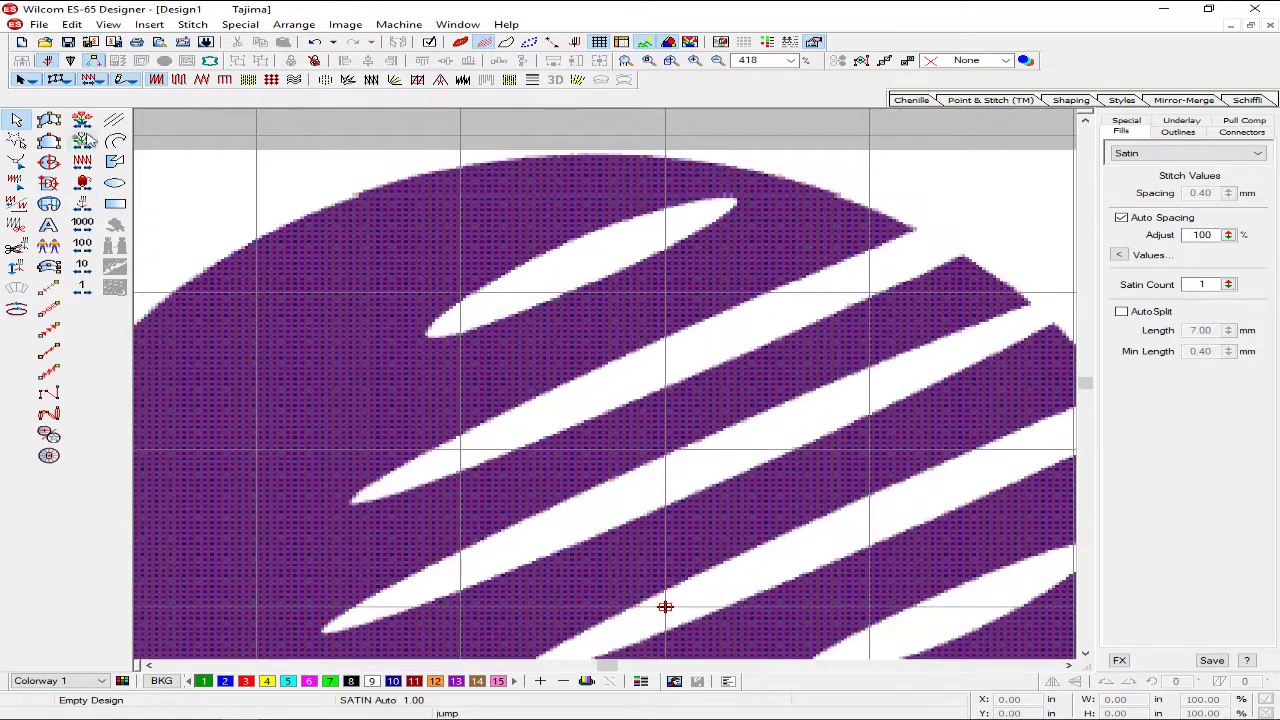
pyautogui.click(48, 161)
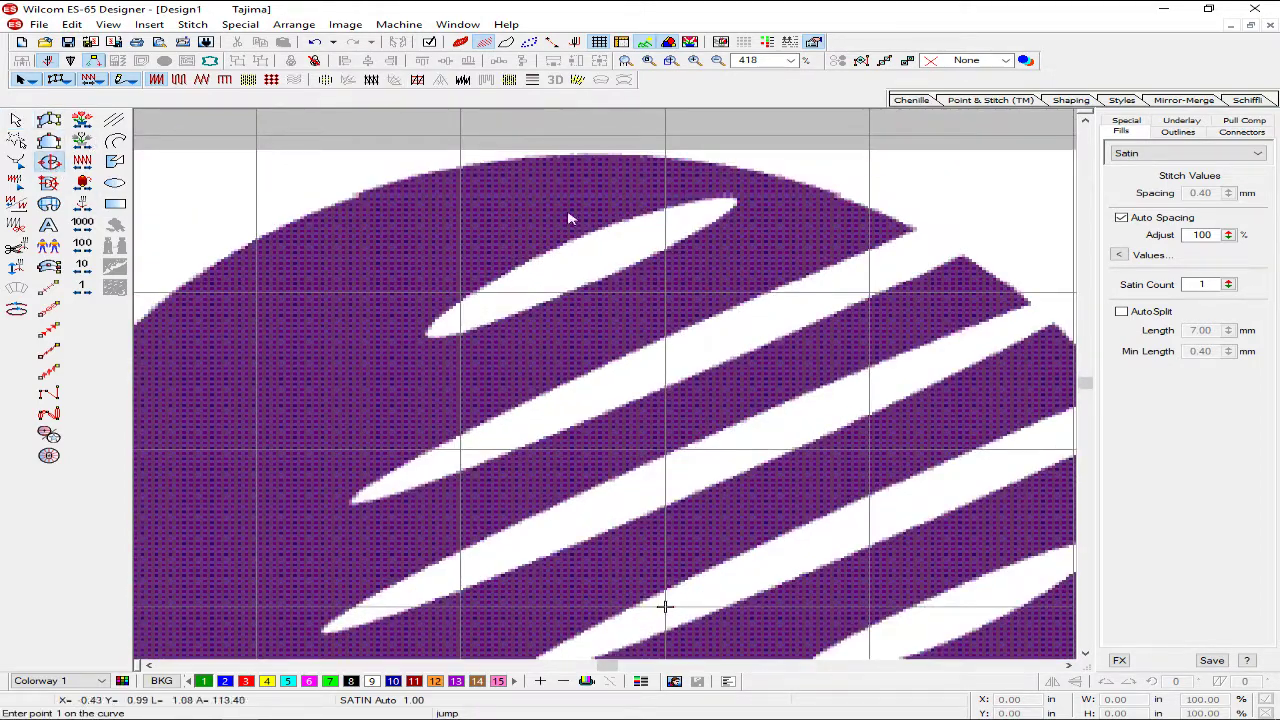
pyautogui.click(912, 231)
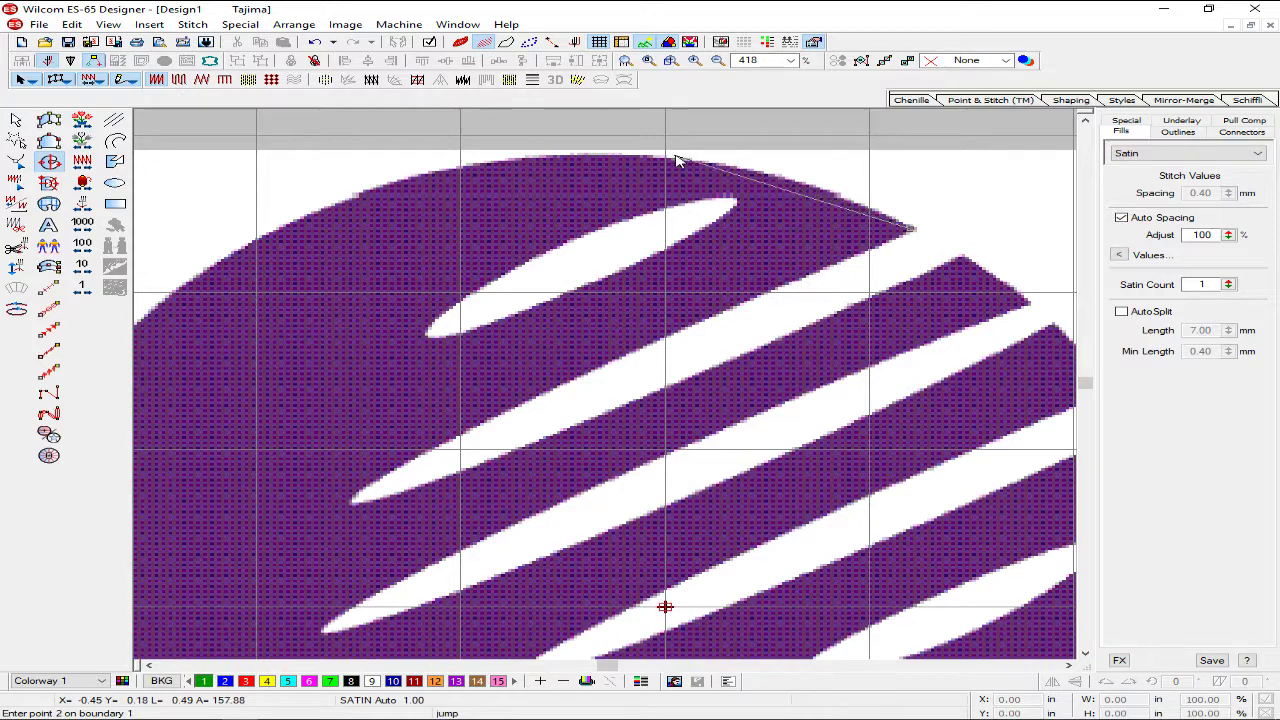
pyautogui.click(578, 157)
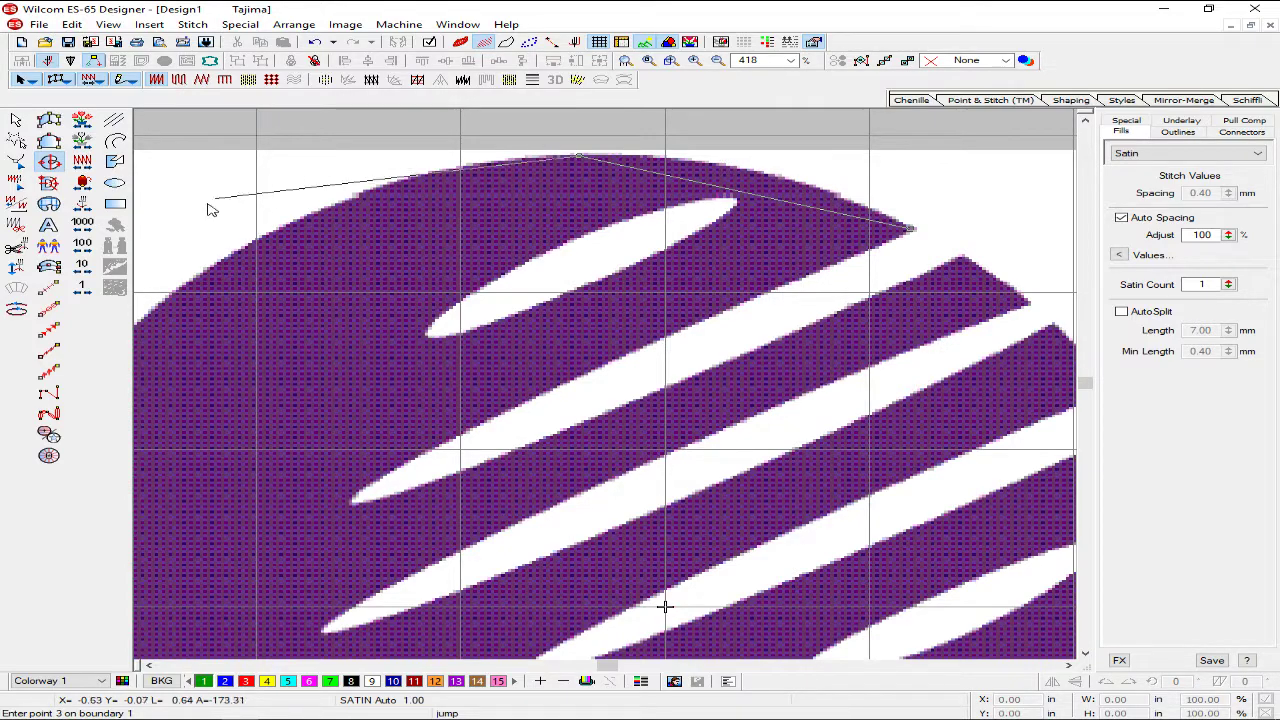
pyautogui.click(214, 265)
pyautogui.scroll(-1, 208, 275)
pyautogui.scroll(1, 389, 420)
pyautogui.scroll(-1, 357, 362)
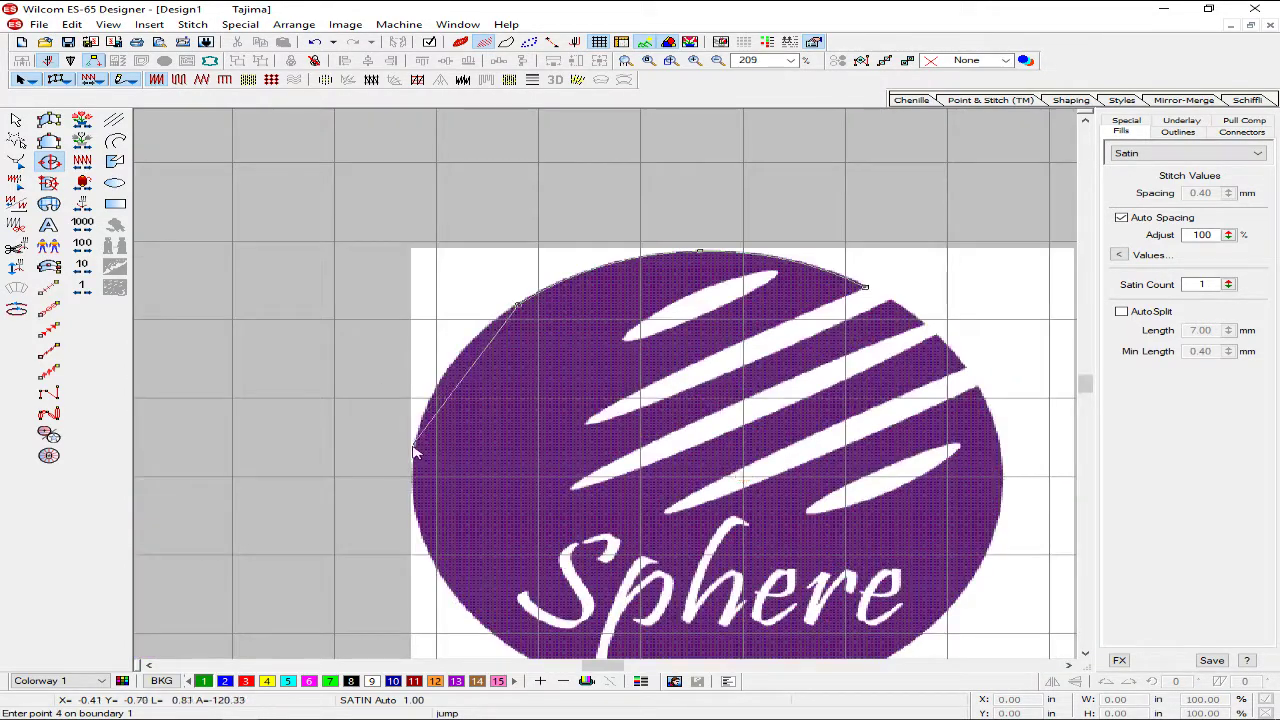
pyautogui.click(413, 461)
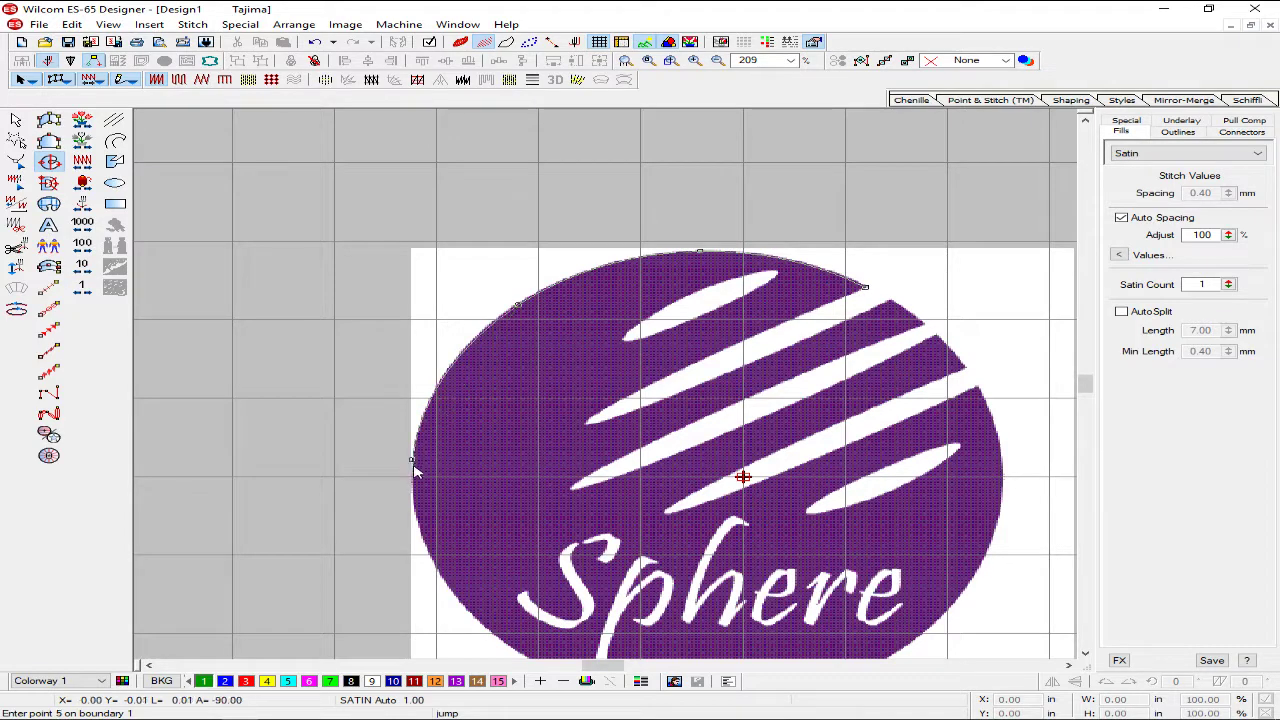
pyautogui.click(448, 585)
# - Continue the boundary around the oval's bottom and up its right side to the corner below the lowest open stripe
pyautogui.scroll(-1, 448, 585)
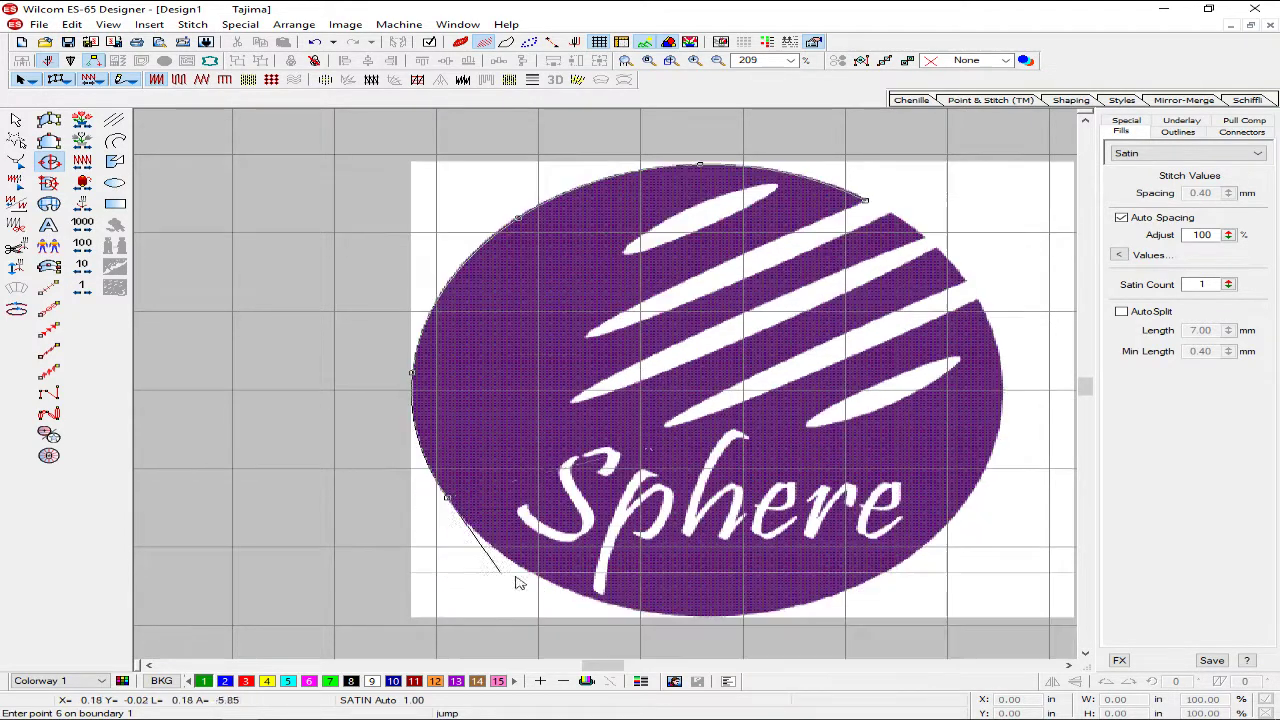
pyautogui.click(597, 601)
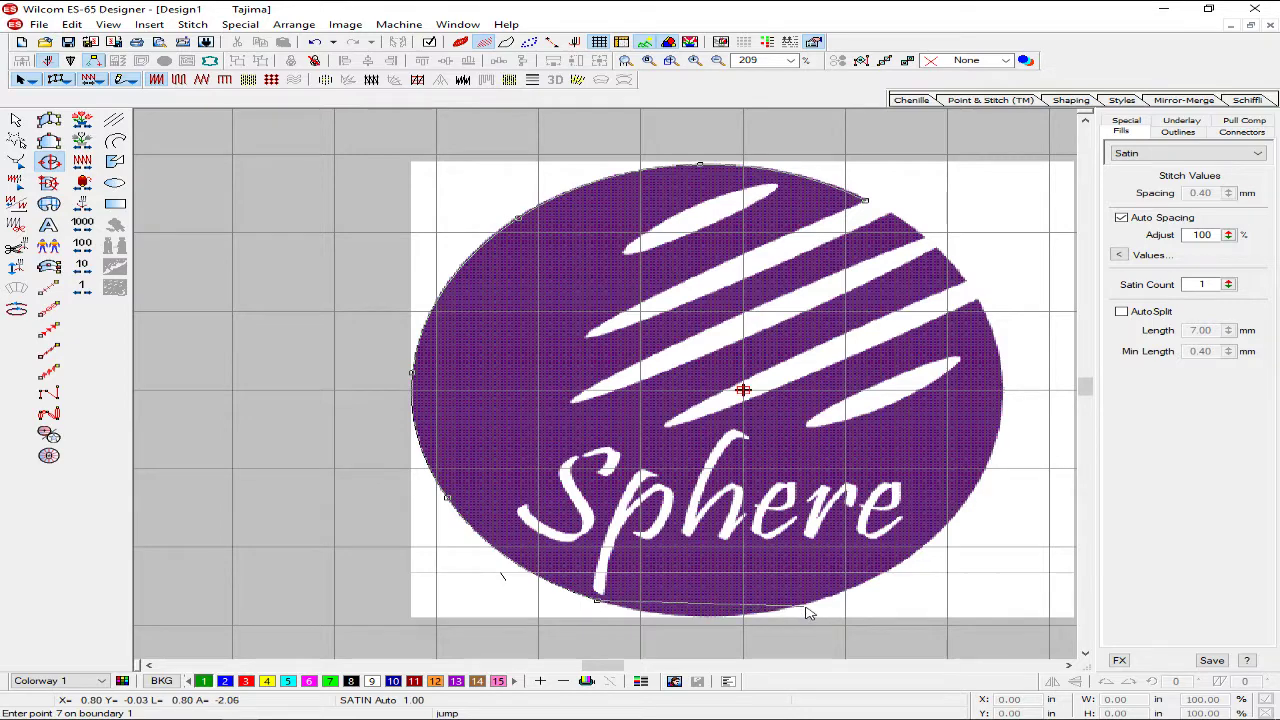
pyautogui.click(806, 604)
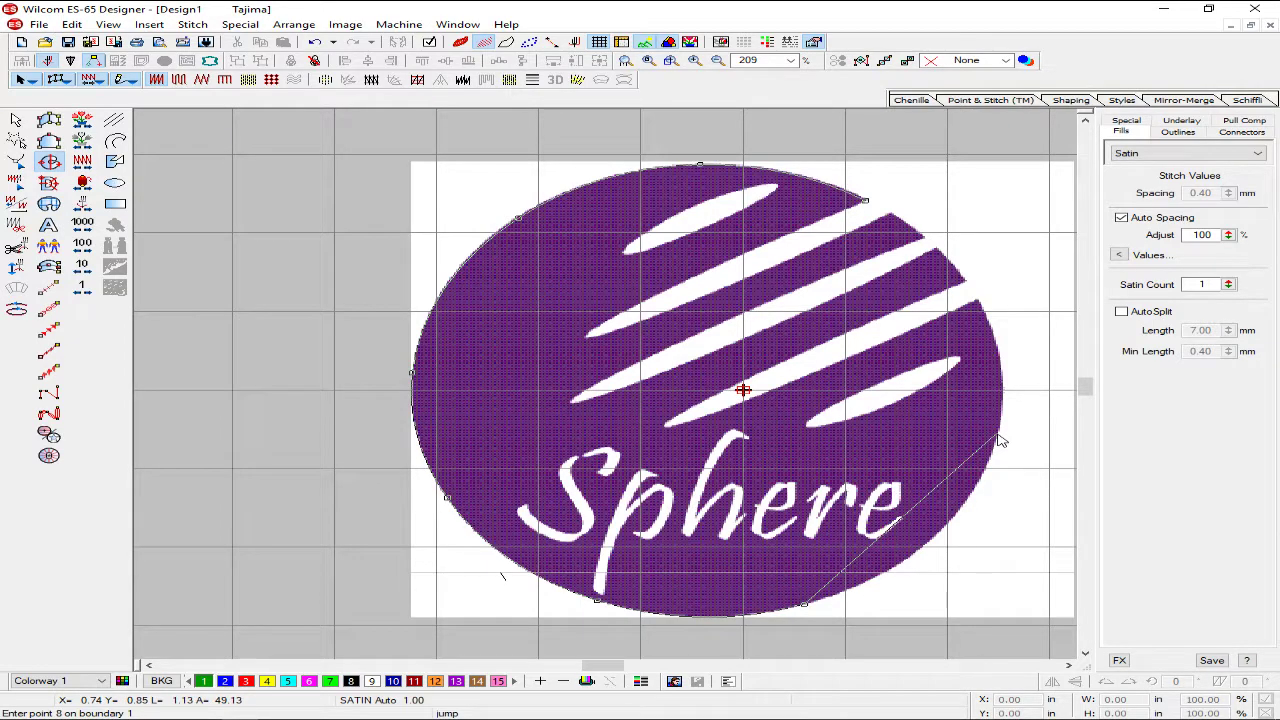
pyautogui.click(999, 438)
pyautogui.scroll(1, 976, 399)
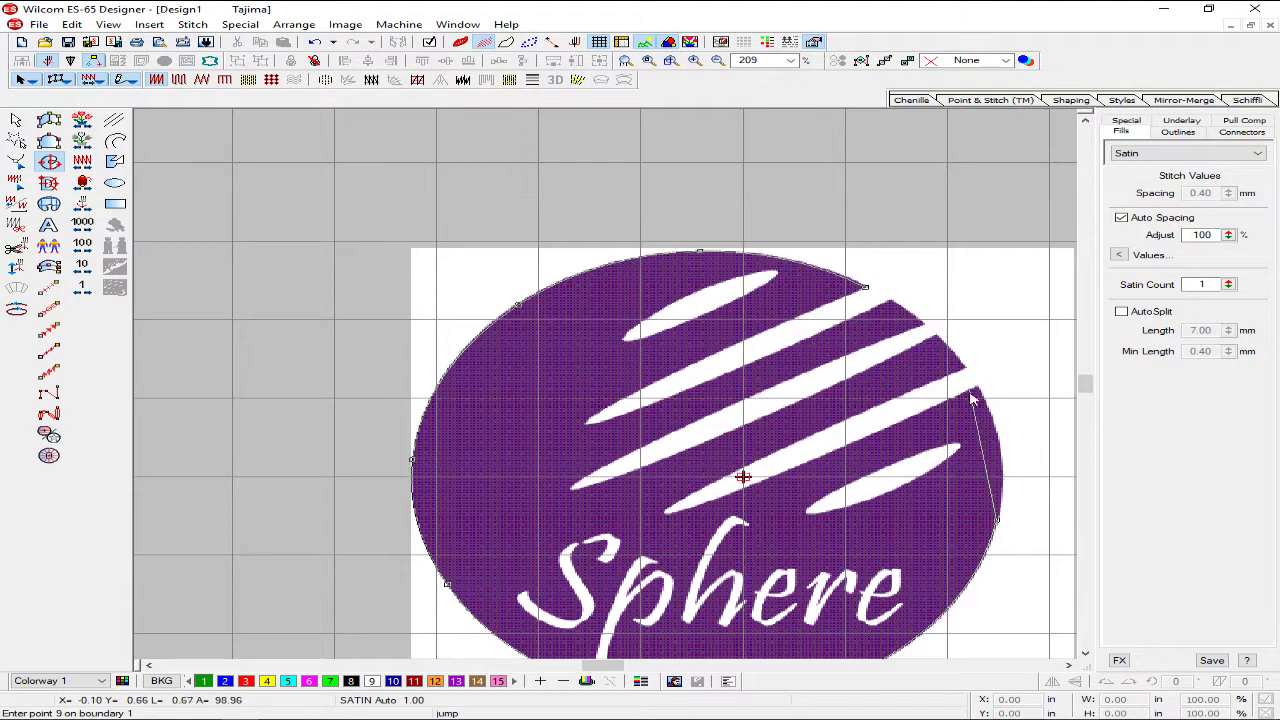
pyautogui.scroll(1, 822, 403)
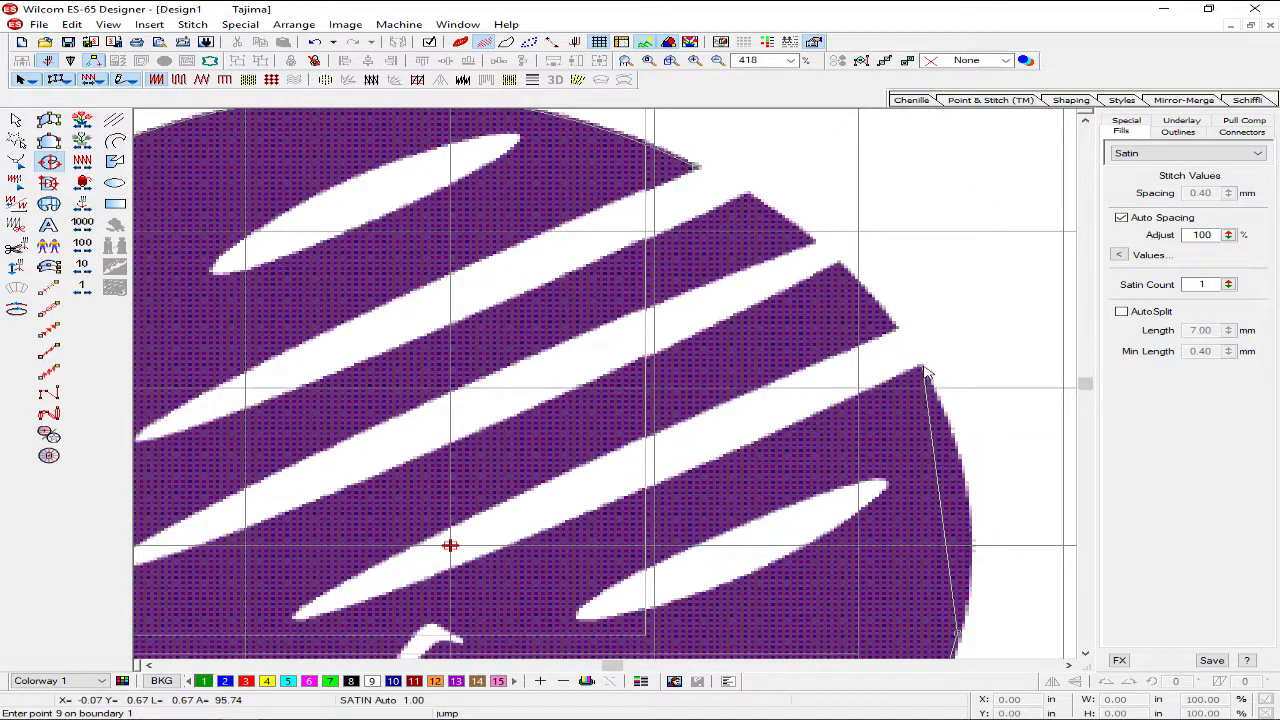
pyautogui.click(924, 369)
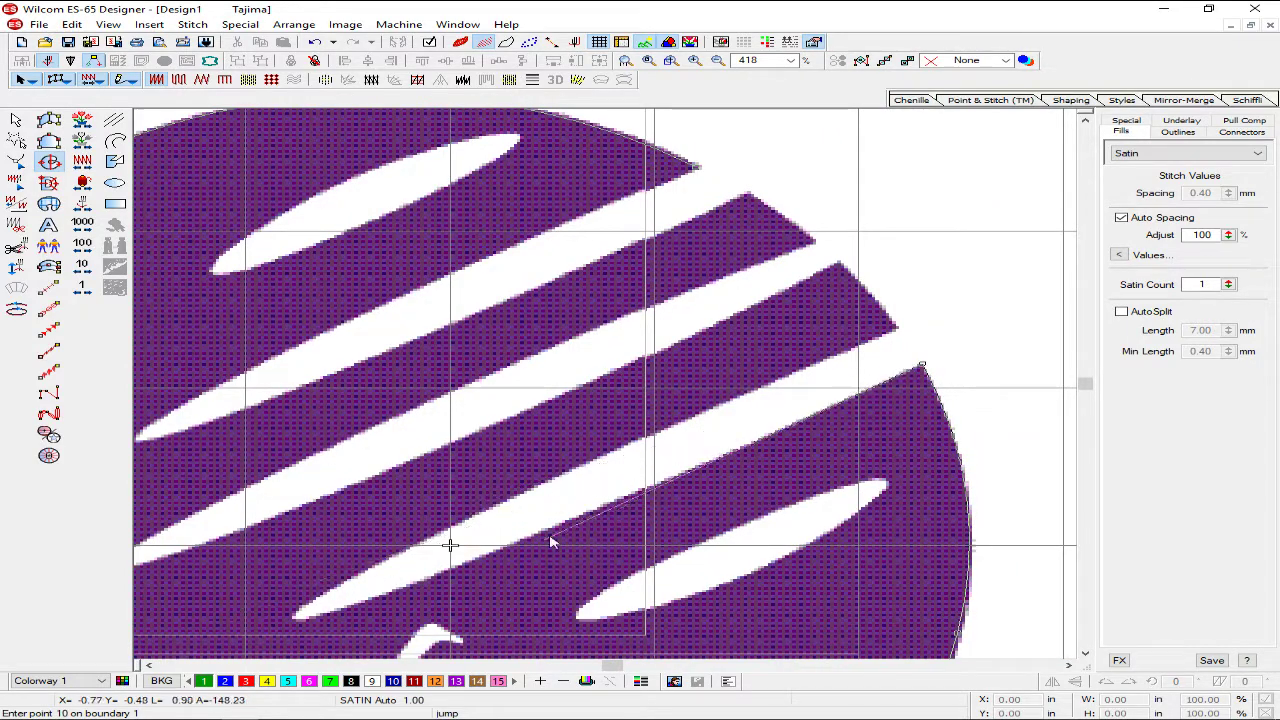
# - Trace the fill boundary inward along the lower edge of the lowest open stripe to its pointed tip
pyautogui.click(651, 491)
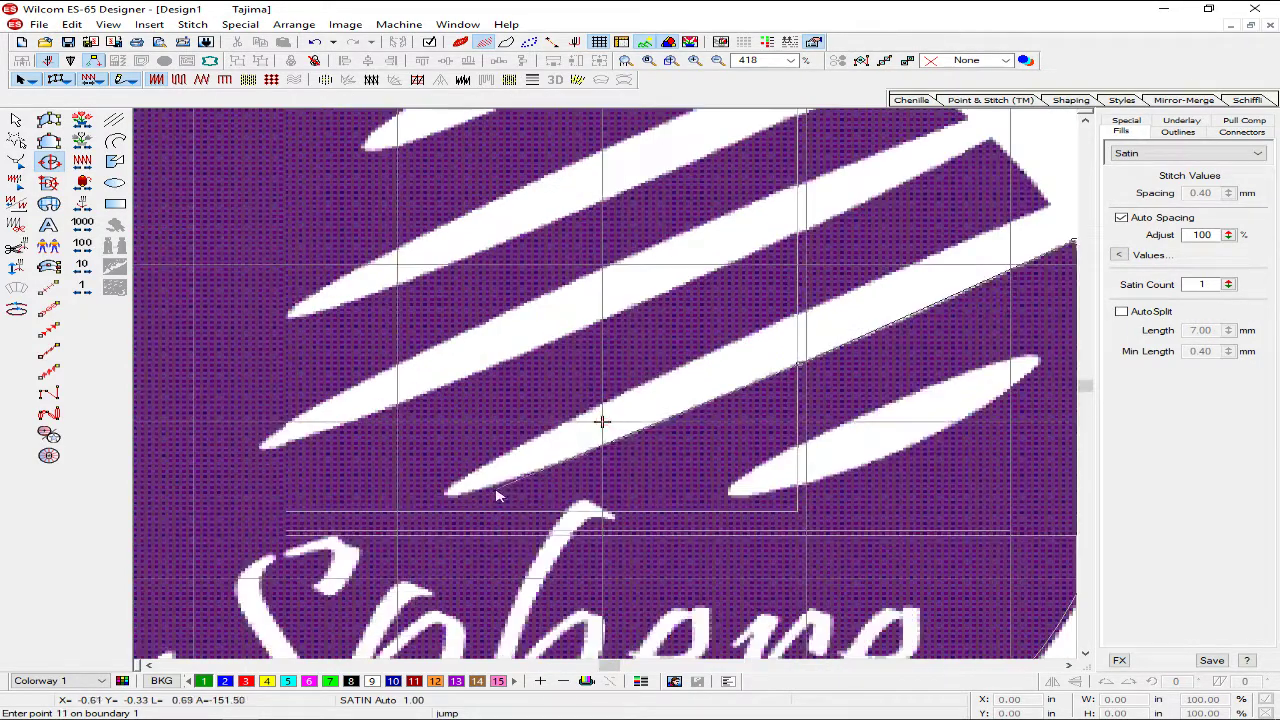
pyautogui.press('z')
pyautogui.rightClick(483, 554)
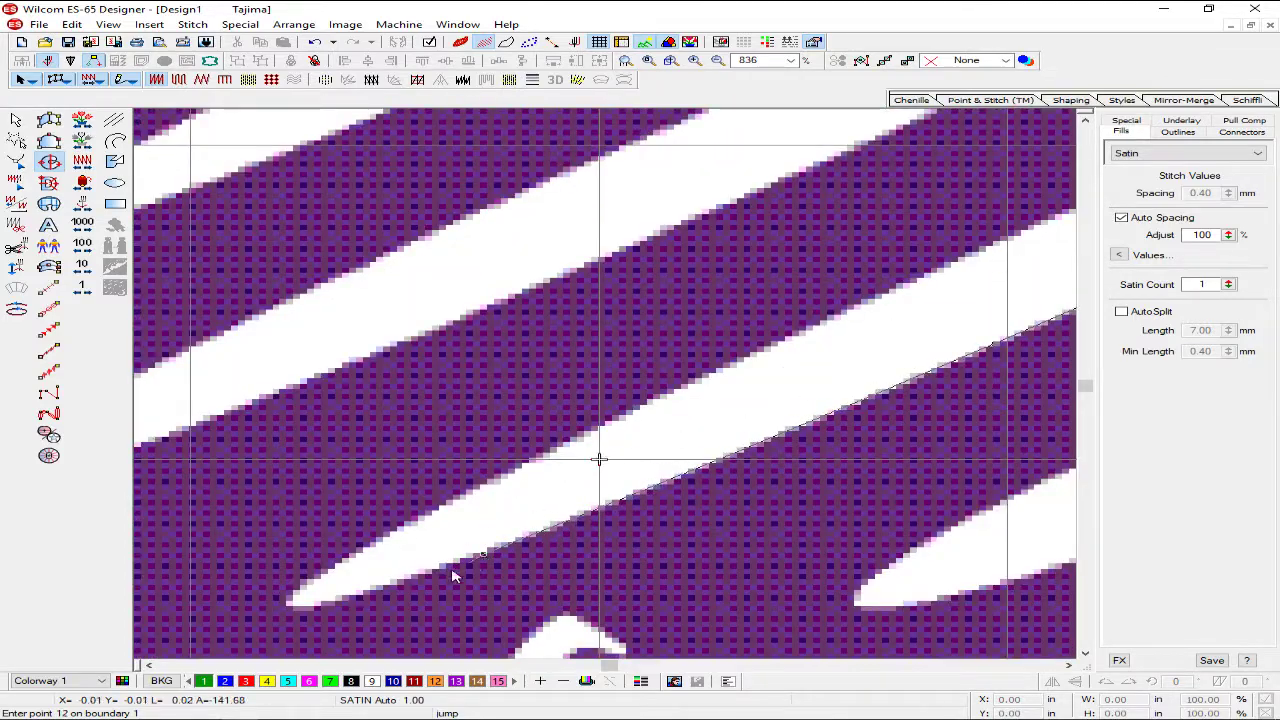
pyautogui.click(328, 605)
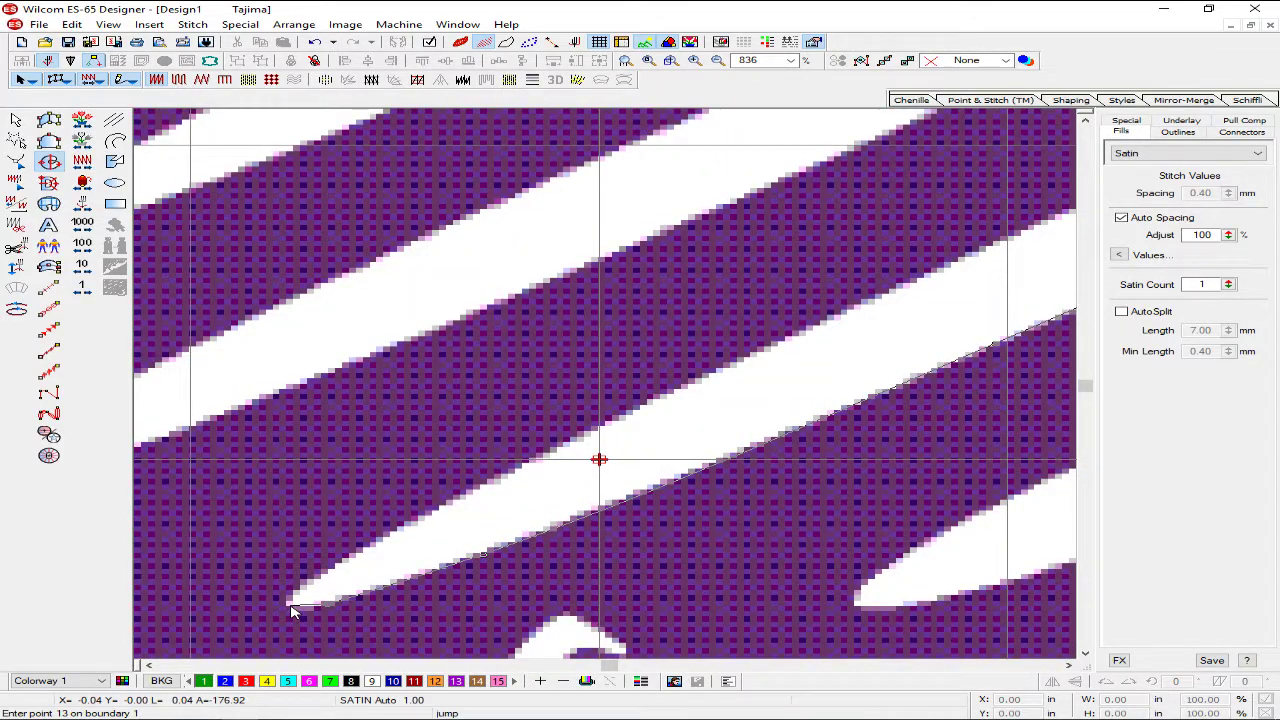
pyautogui.click(290, 605)
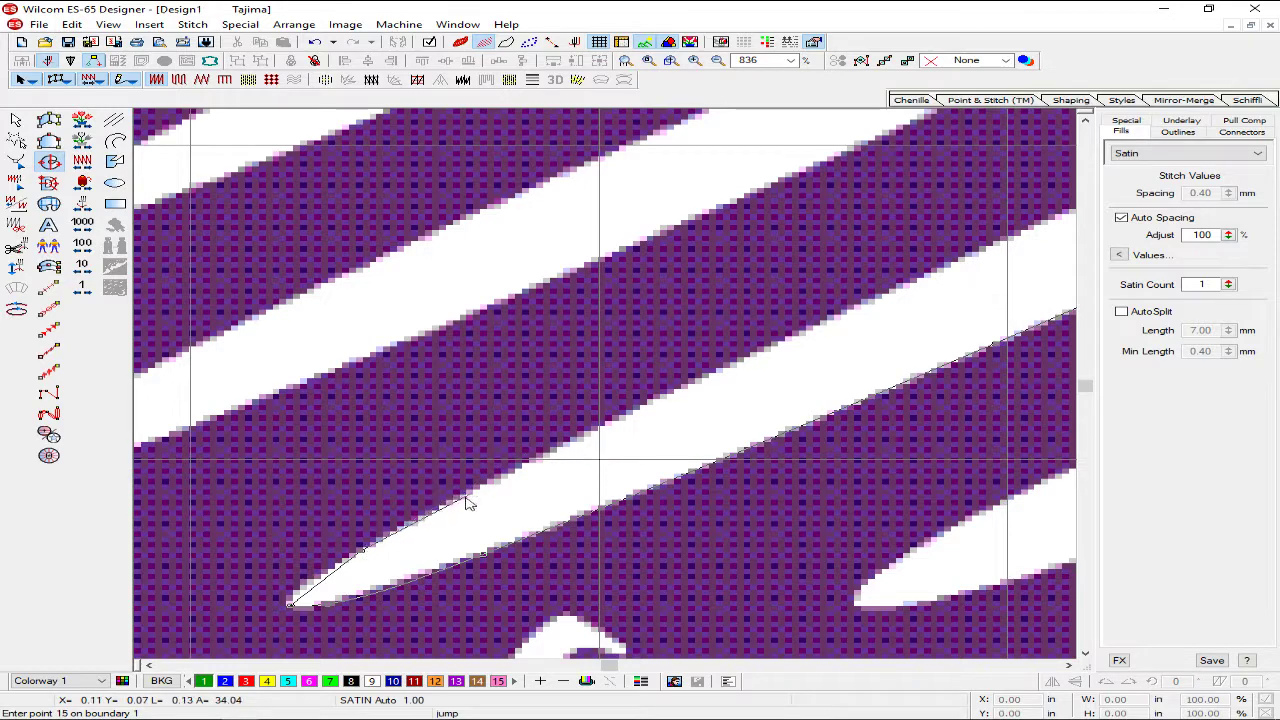
# - Trace the boundary back out along the upper edge of the lowest open stripe to the corner on the oval's outline
pyautogui.click(545, 458)
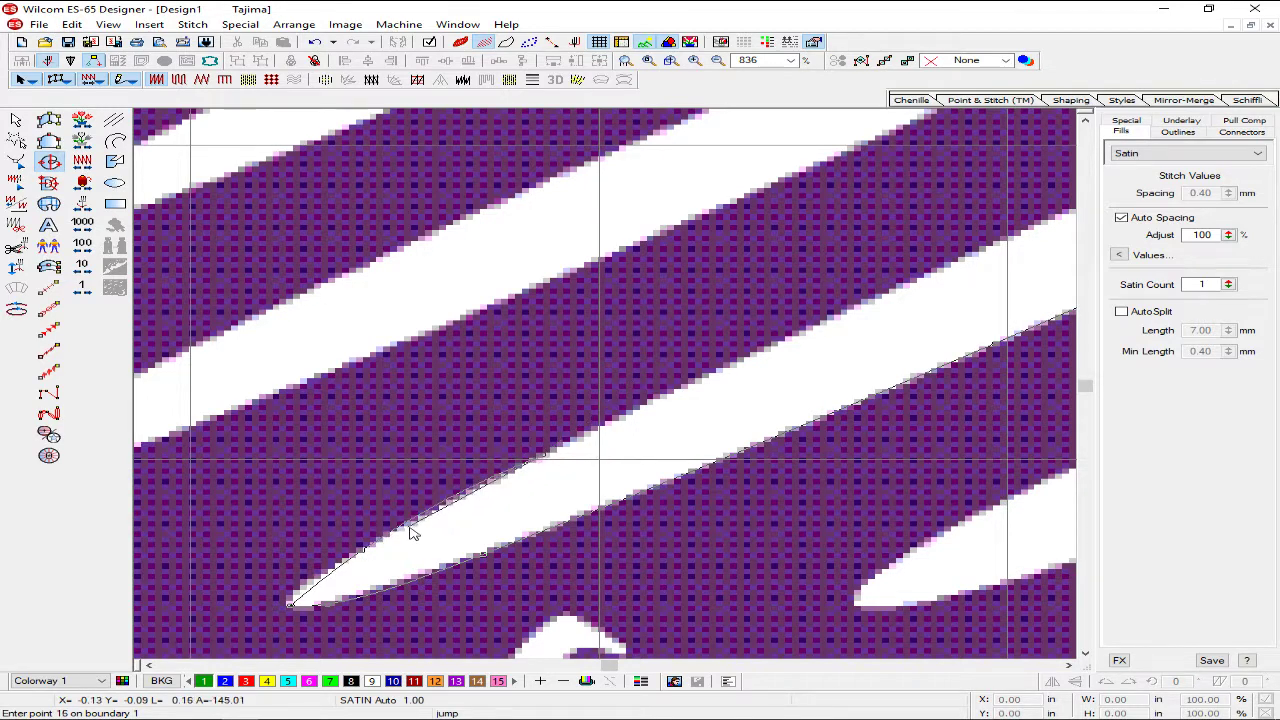
pyautogui.press('BackSpace')
pyautogui.click(401, 529)
pyautogui.click(598, 458)
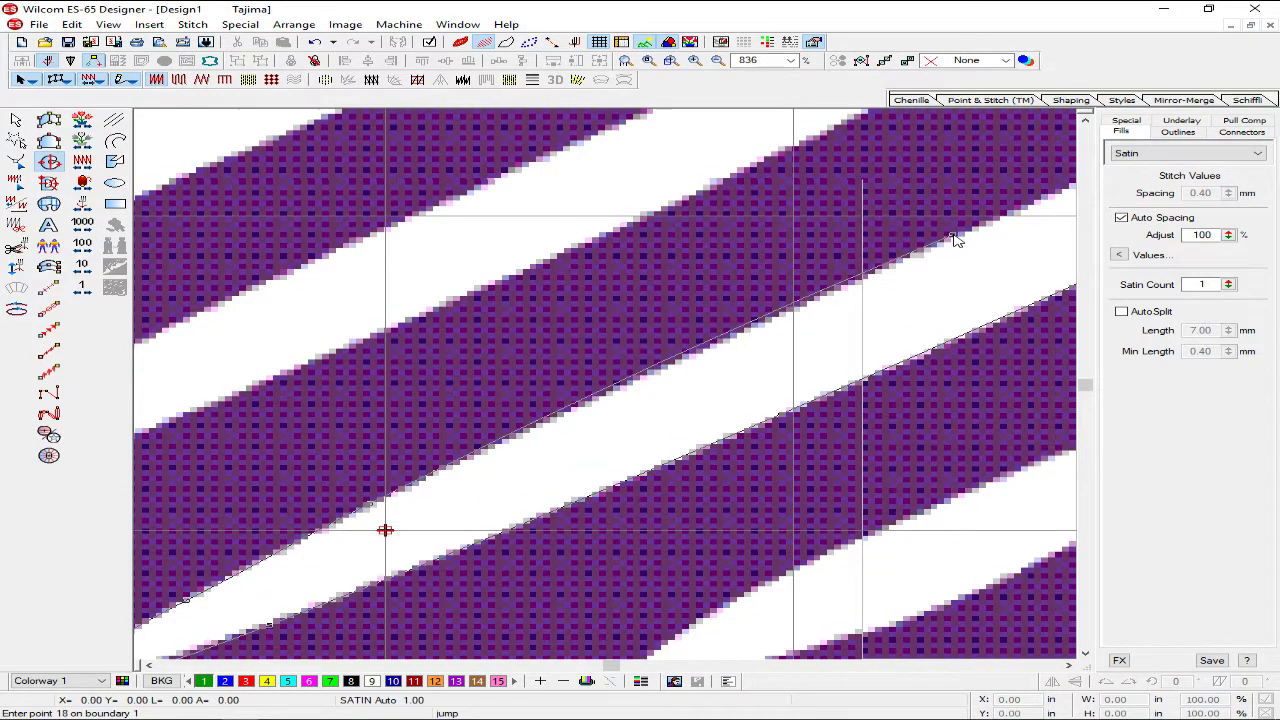
pyautogui.click(957, 237)
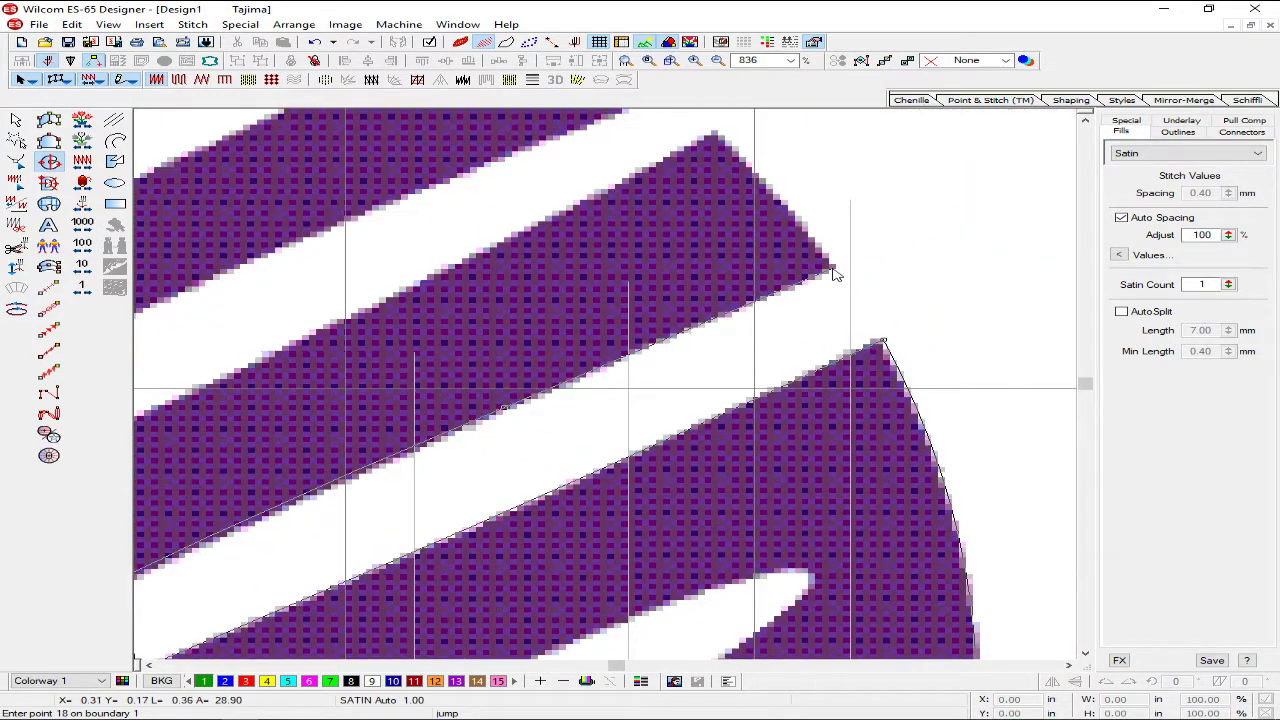
pyautogui.click(835, 269)
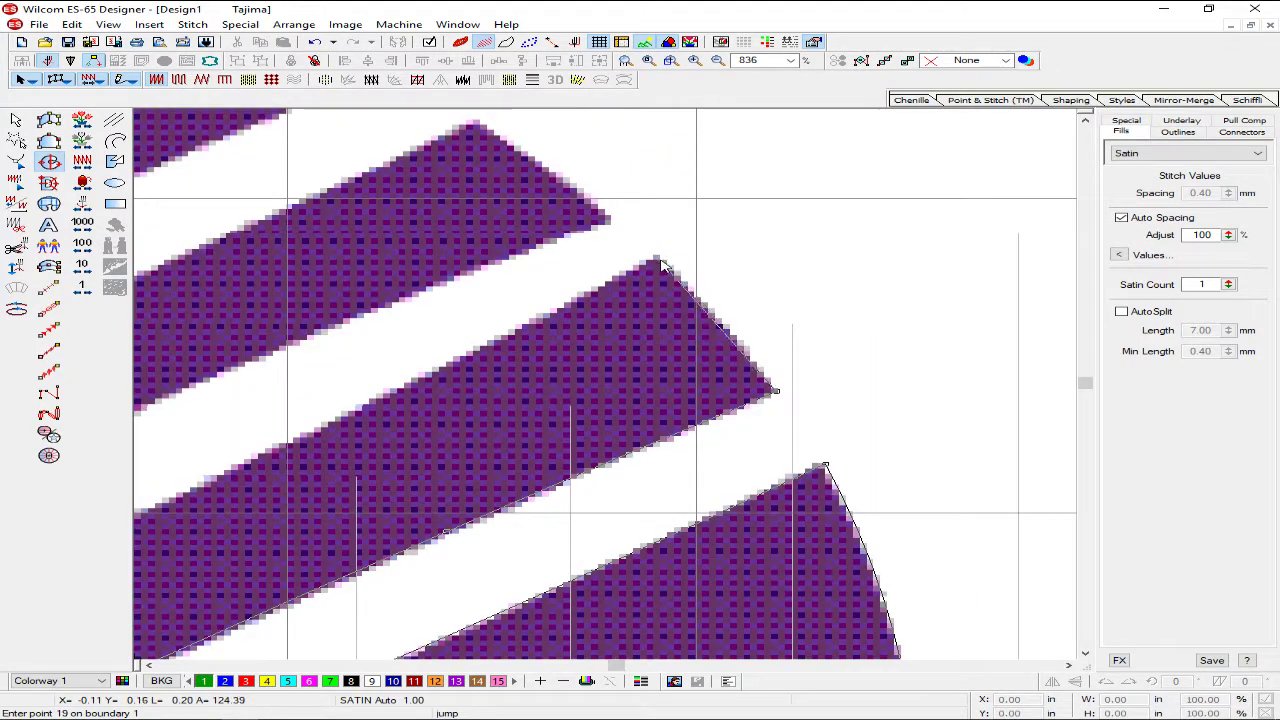
# - Carry the boundary across the purple band's end and in along the lower edge of the middle open stripe to its tip
pyautogui.click(658, 259)
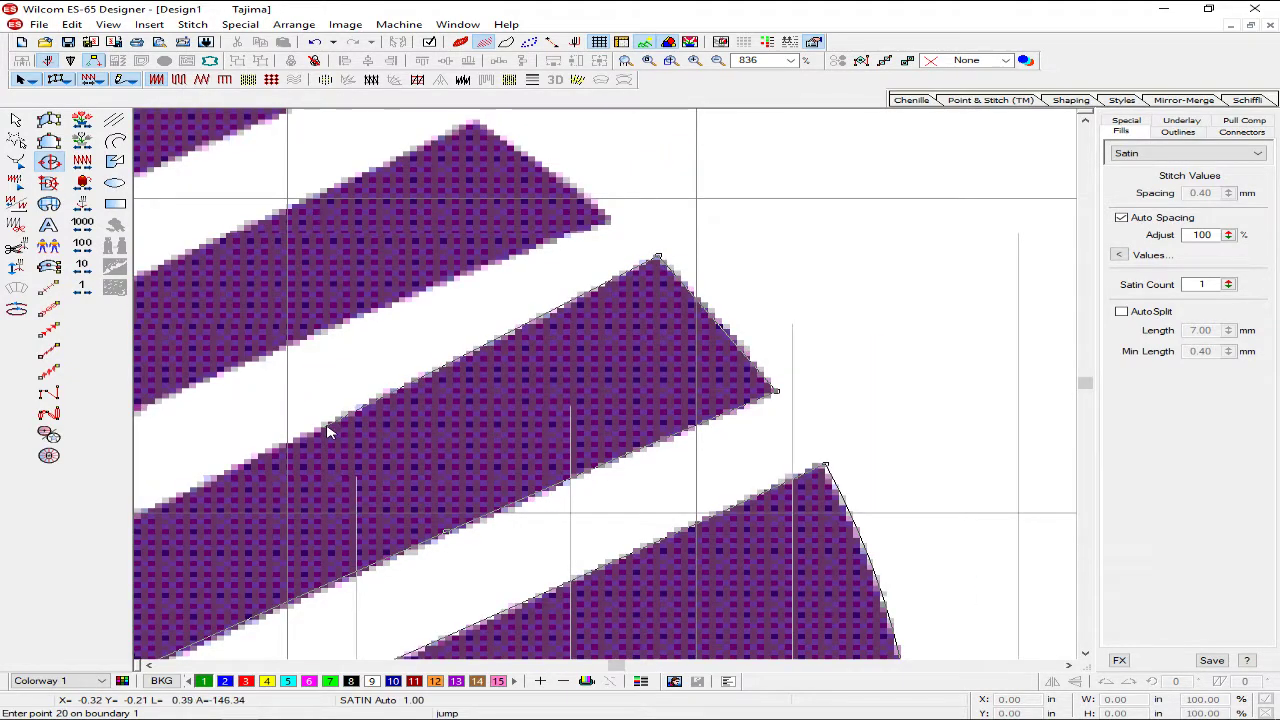
pyautogui.click(327, 427)
pyautogui.hotkey('shift', 'z')
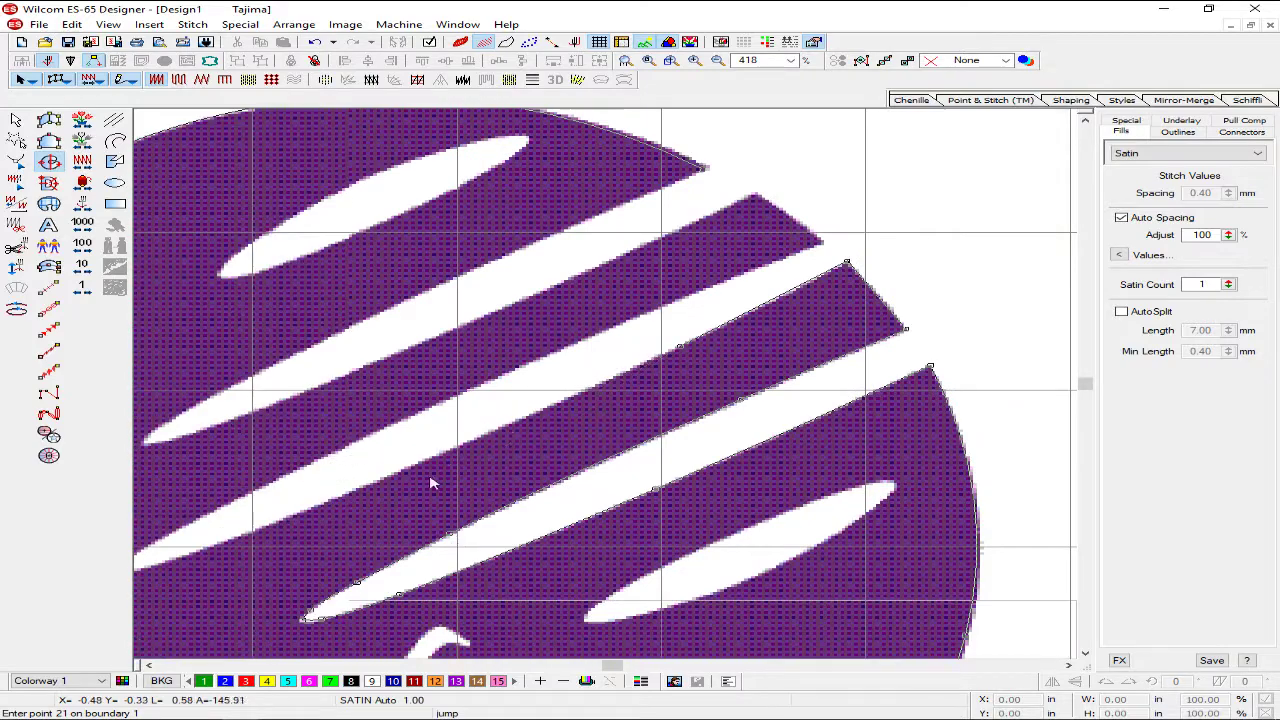
pyautogui.click(453, 458)
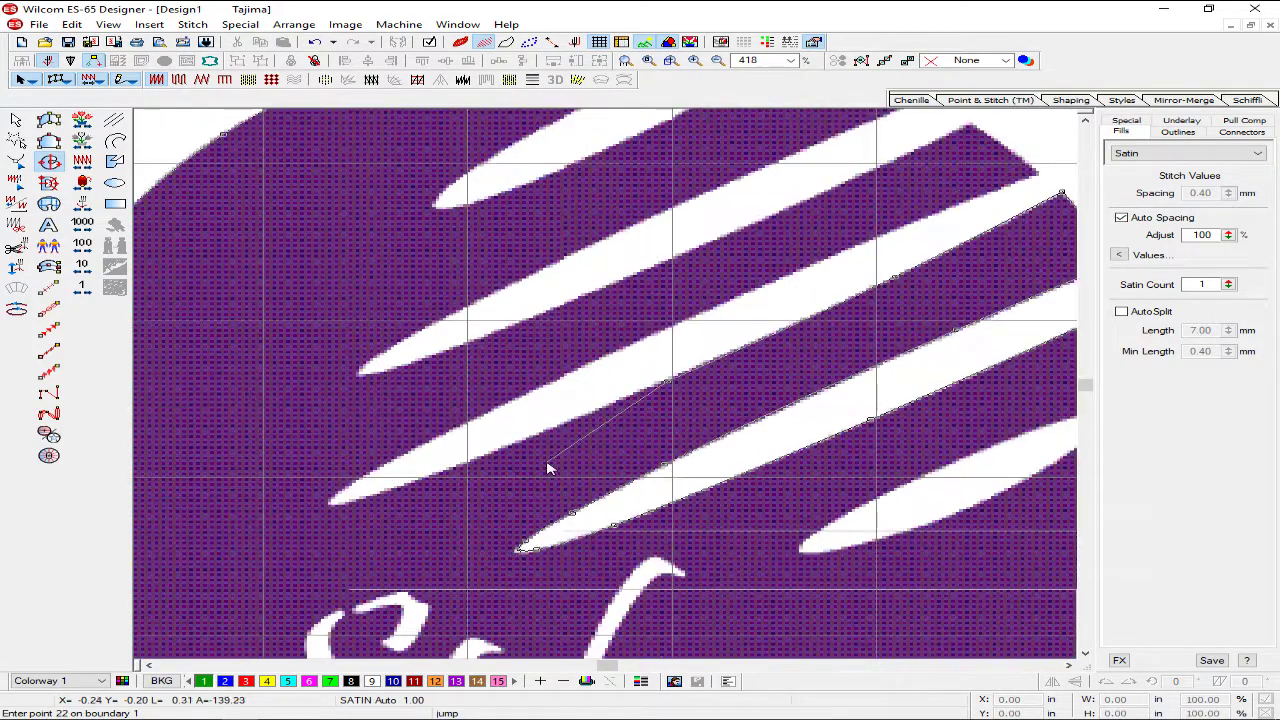
pyautogui.click(503, 451)
pyautogui.click(389, 492)
pyautogui.click(331, 504)
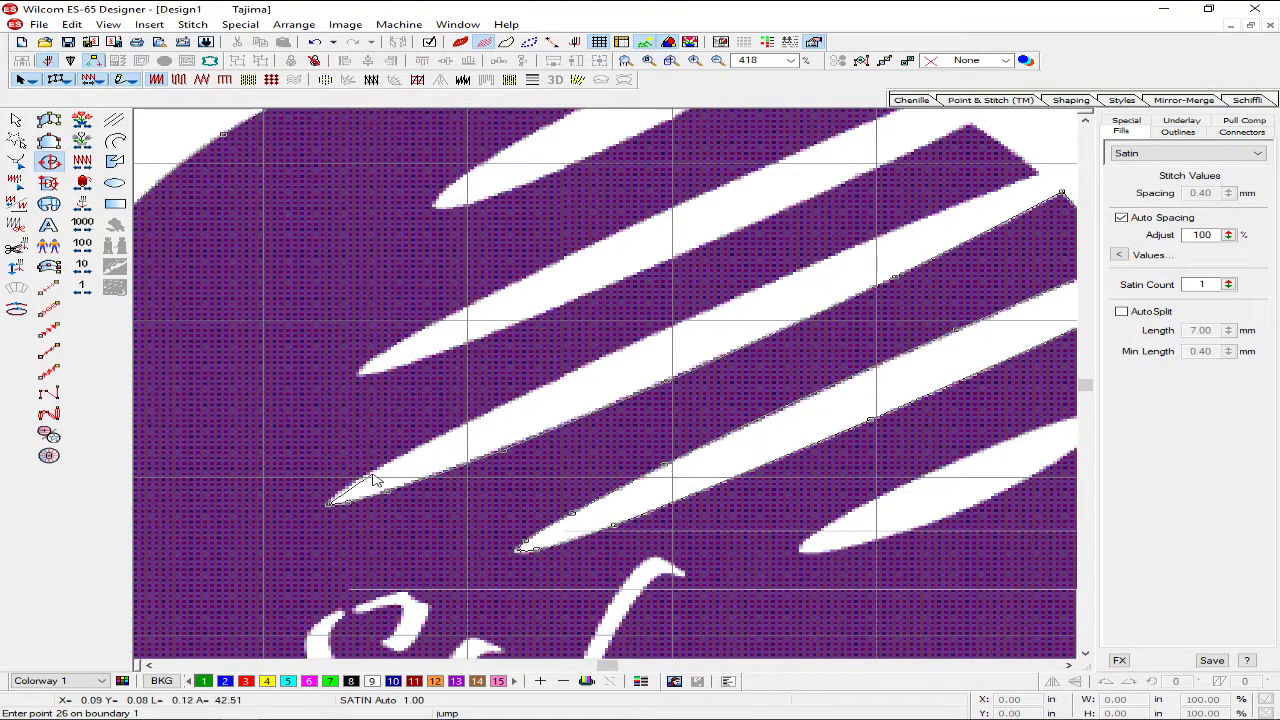
# - Trace the boundary outward along the upper edge of the middle open stripe to the corner on the oval's outline
pyautogui.click(586, 366)
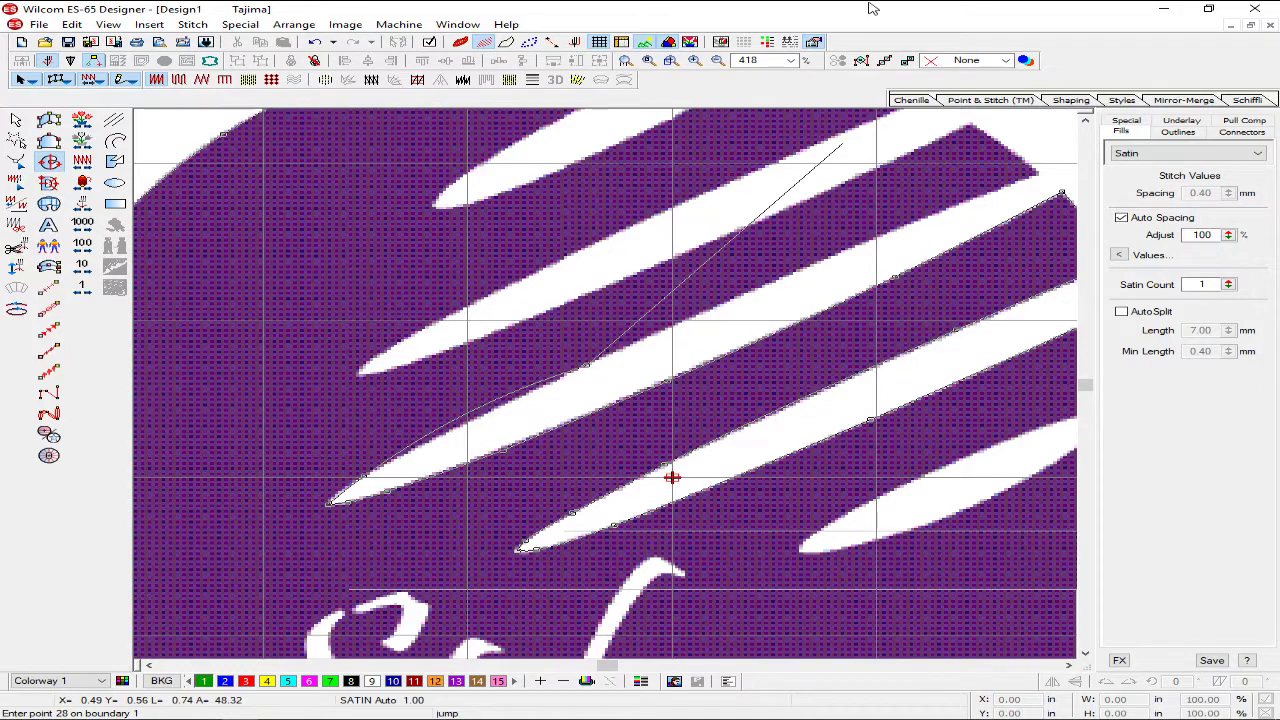
pyautogui.press('BackSpace')
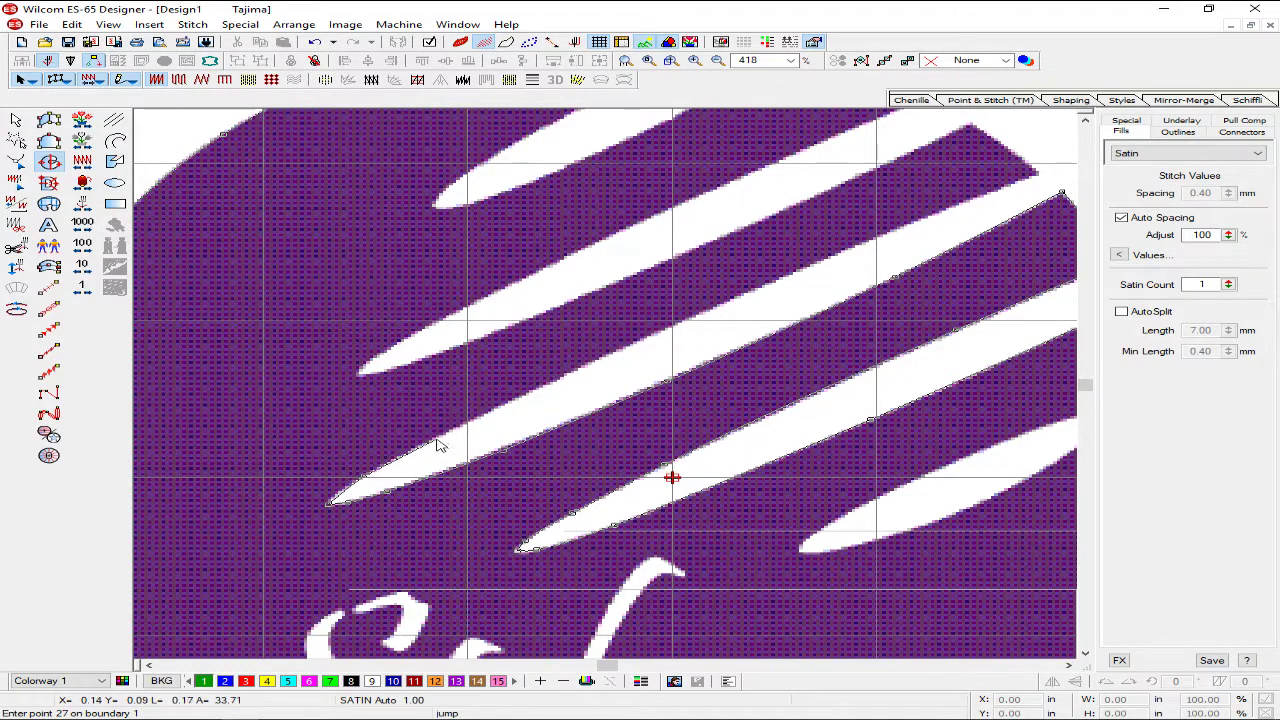
pyautogui.click(598, 370)
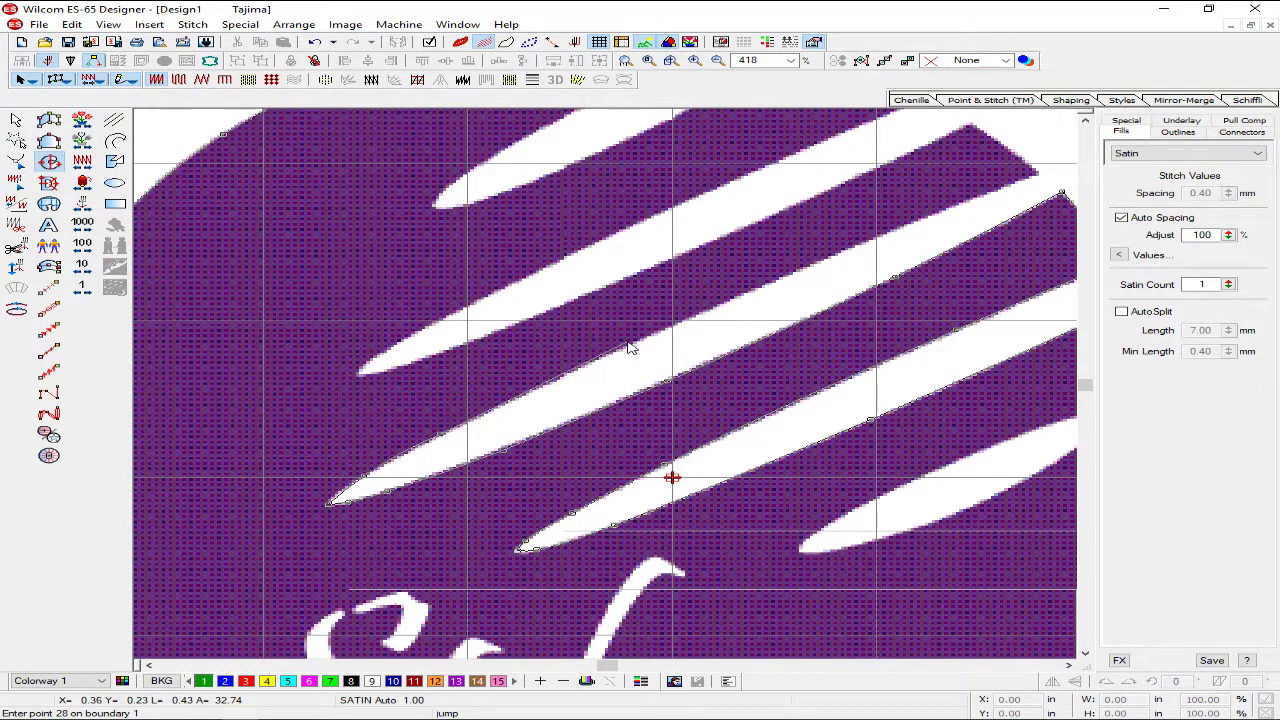
pyautogui.click(980, 200)
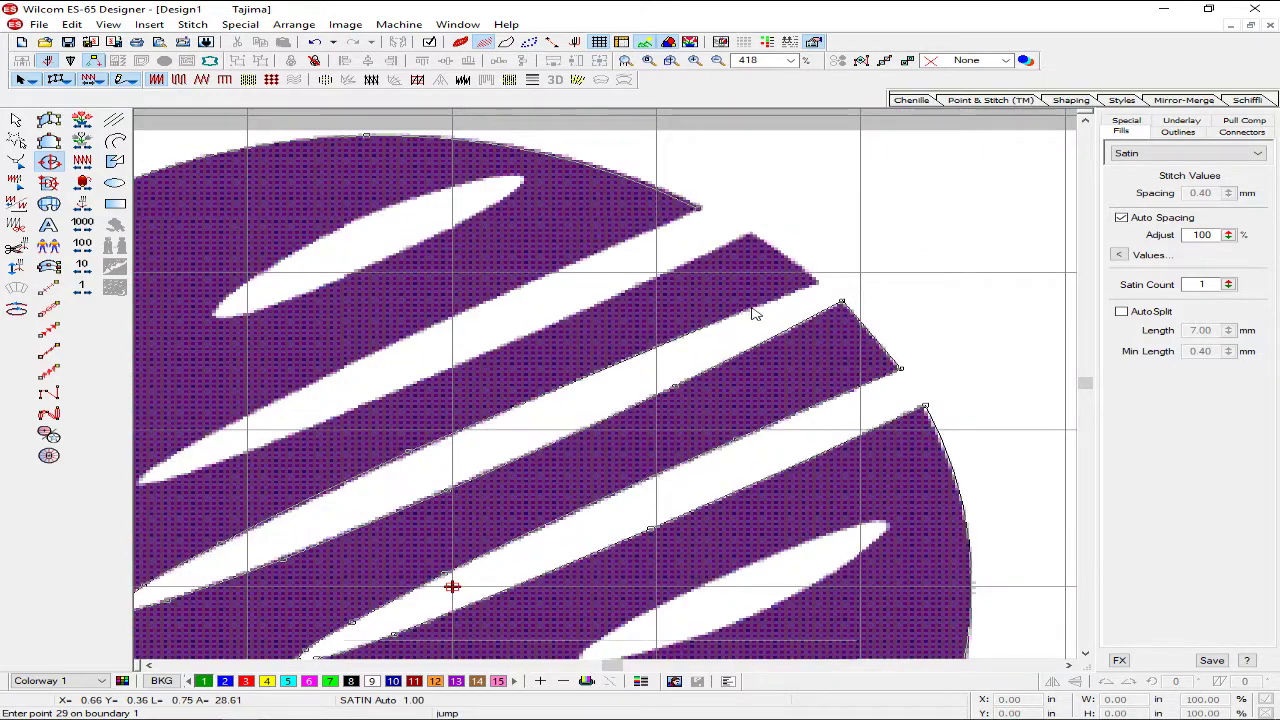
pyautogui.rightClick(741, 310)
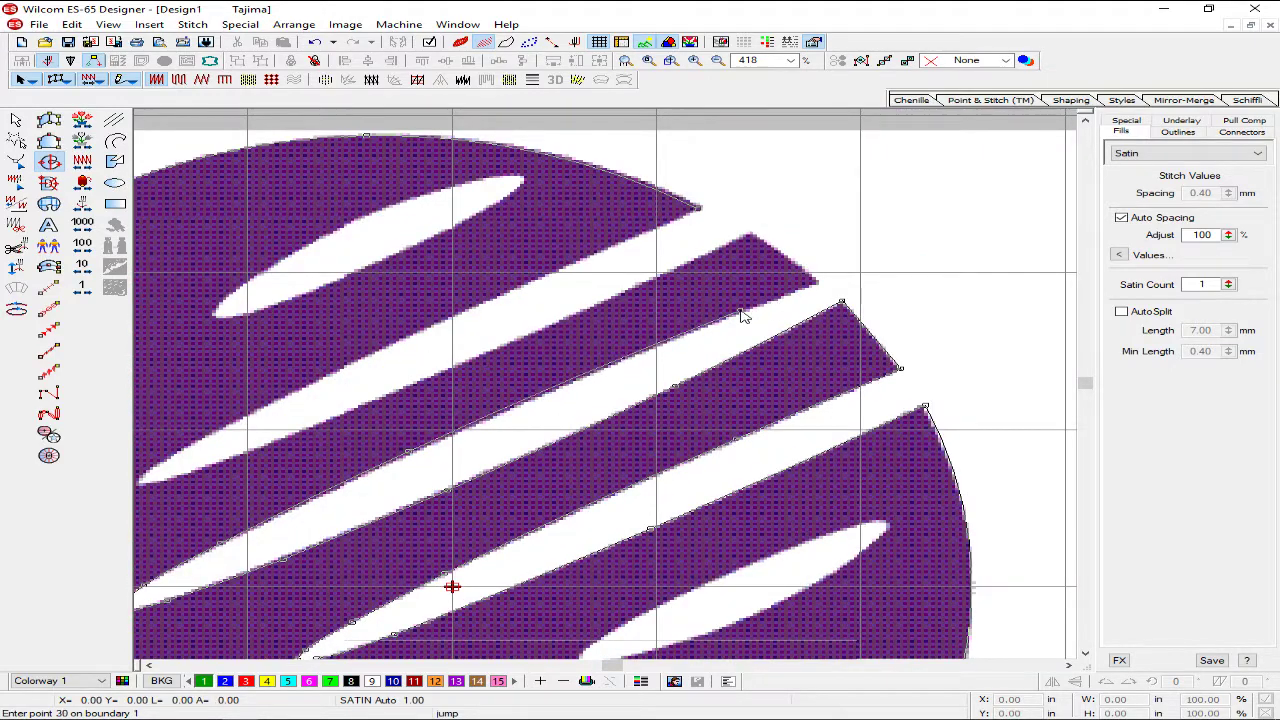
pyautogui.click(817, 284)
# - Carry the boundary across the next band's end and in along the lower edge of the uppermost open stripe to its tip
pyautogui.click(750, 234)
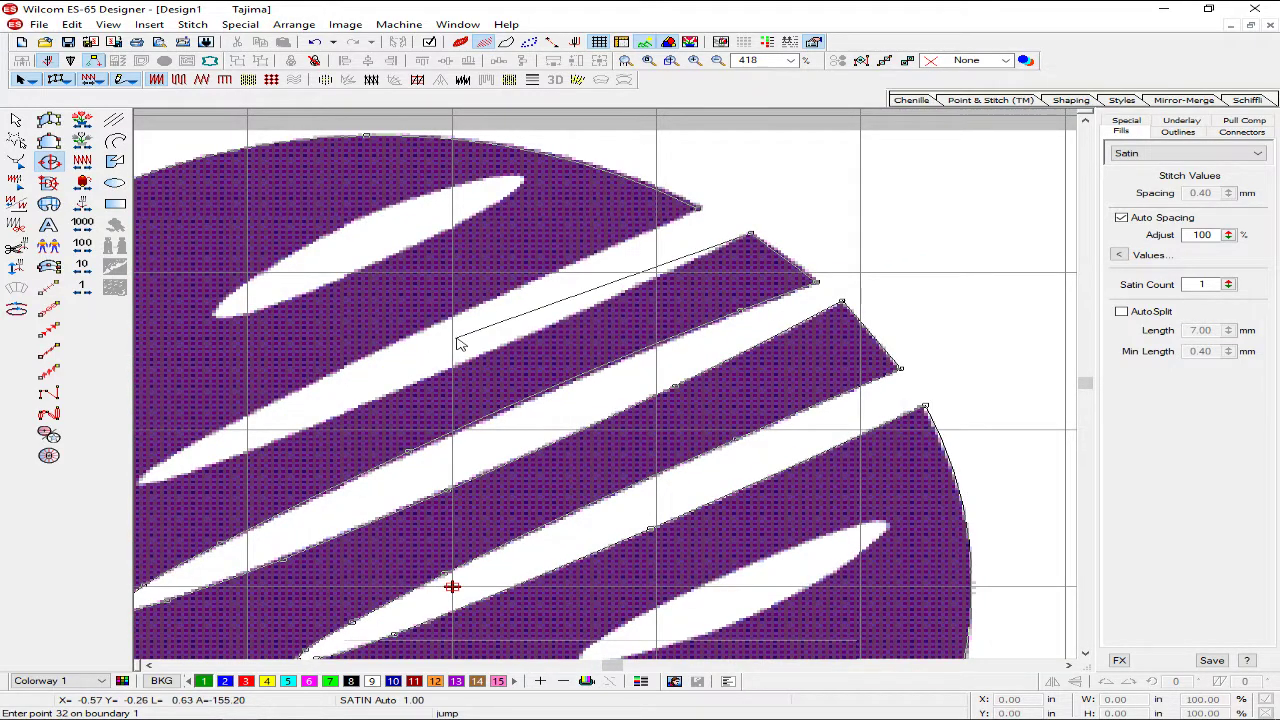
pyautogui.click(476, 361)
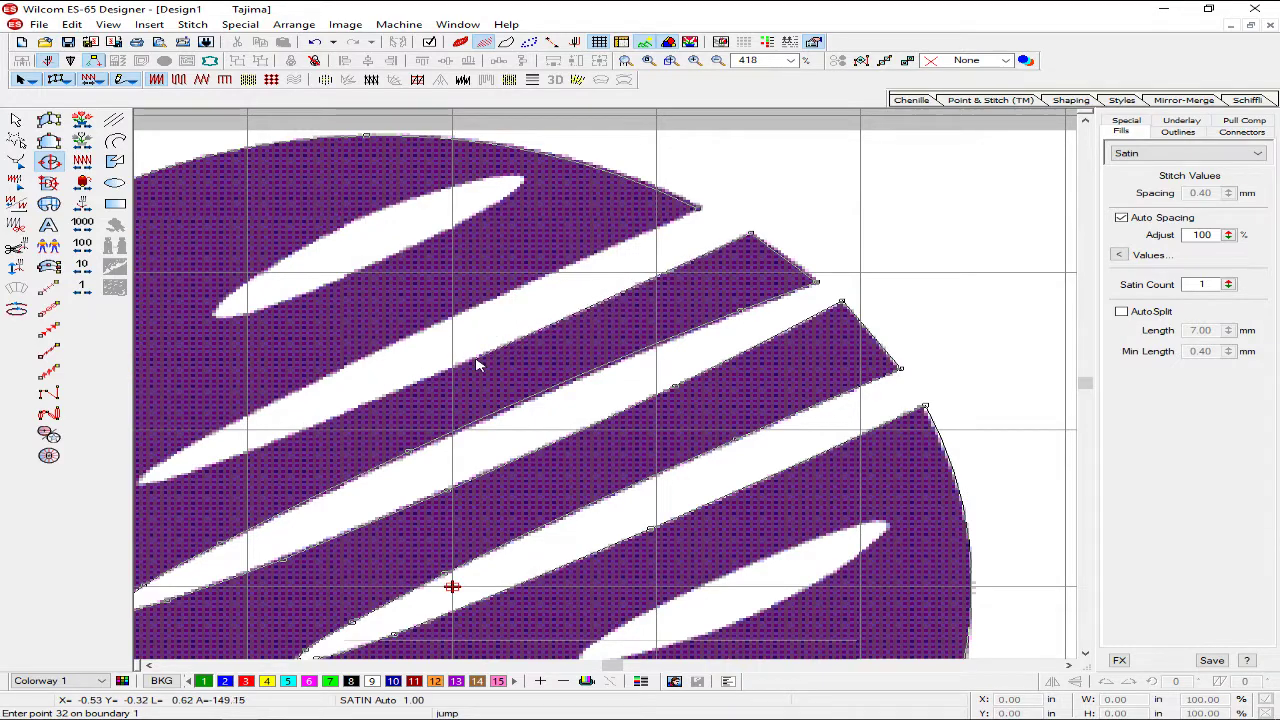
pyautogui.click(311, 430)
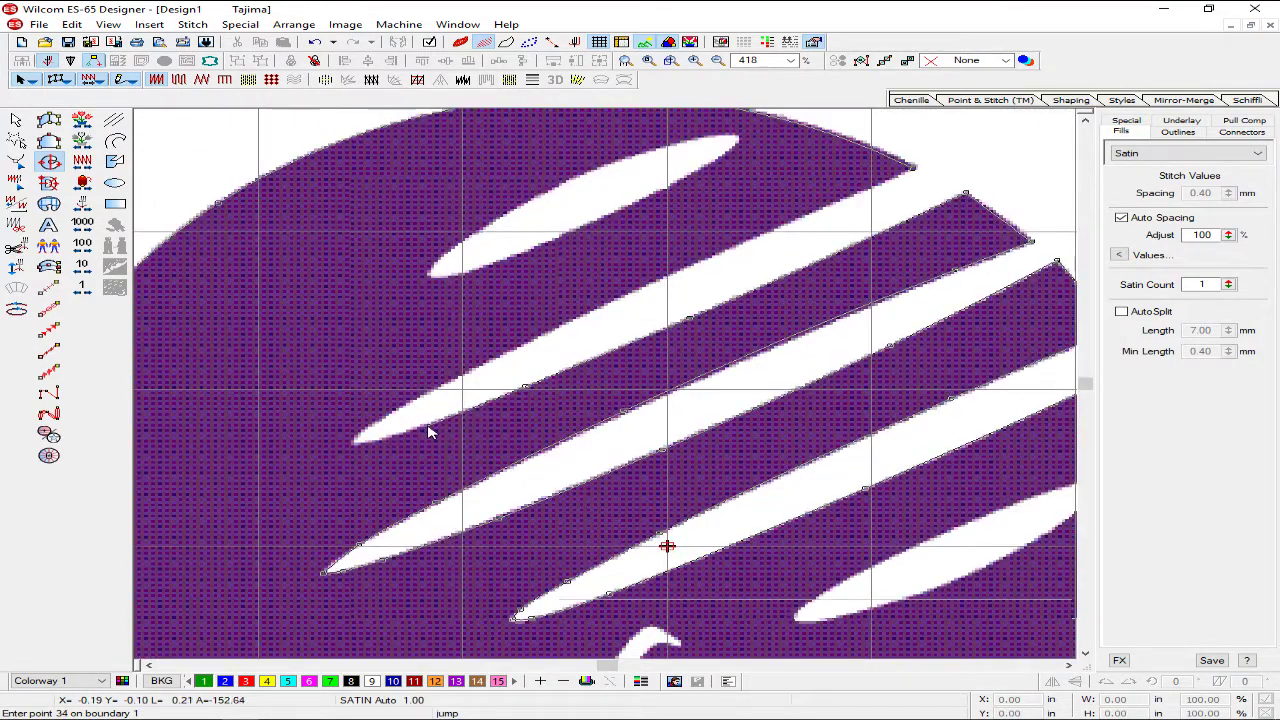
pyautogui.click(355, 447)
pyautogui.click(379, 446)
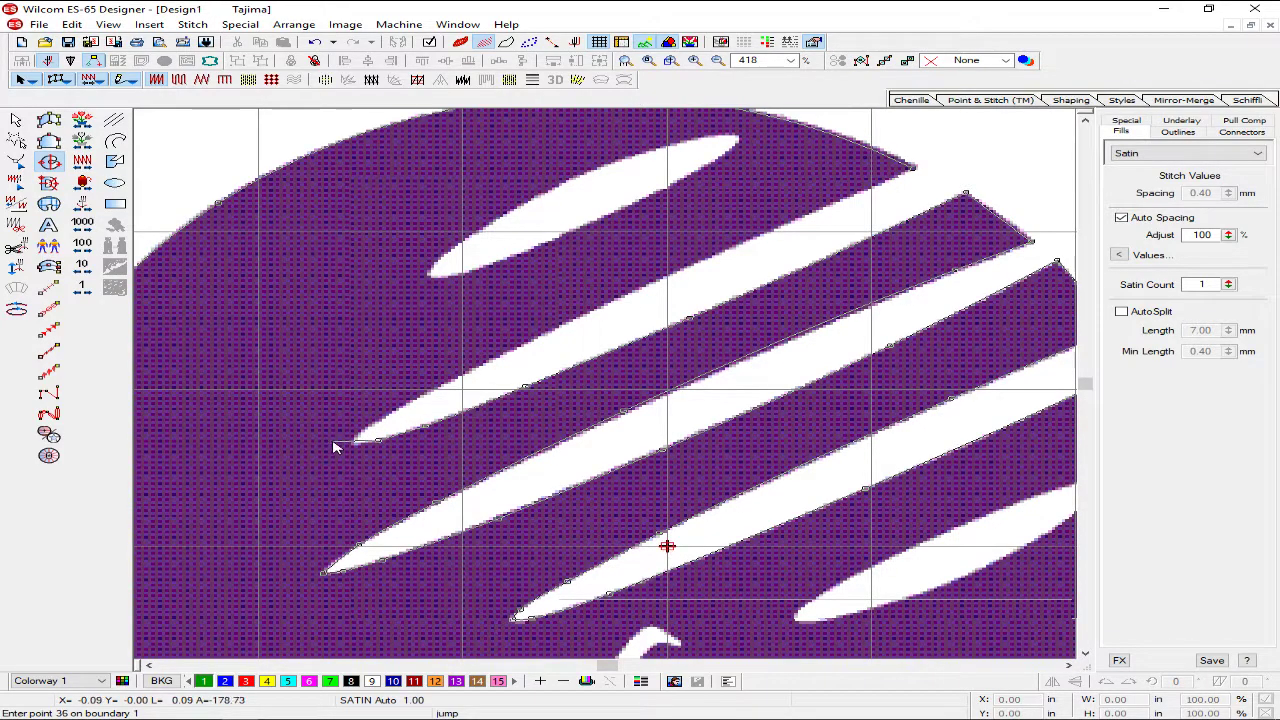
# - Trace the upper edge of the uppermost open stripe back to the boundary's starting corner and generate the satin fill
pyautogui.click(417, 400)
pyautogui.click(630, 297)
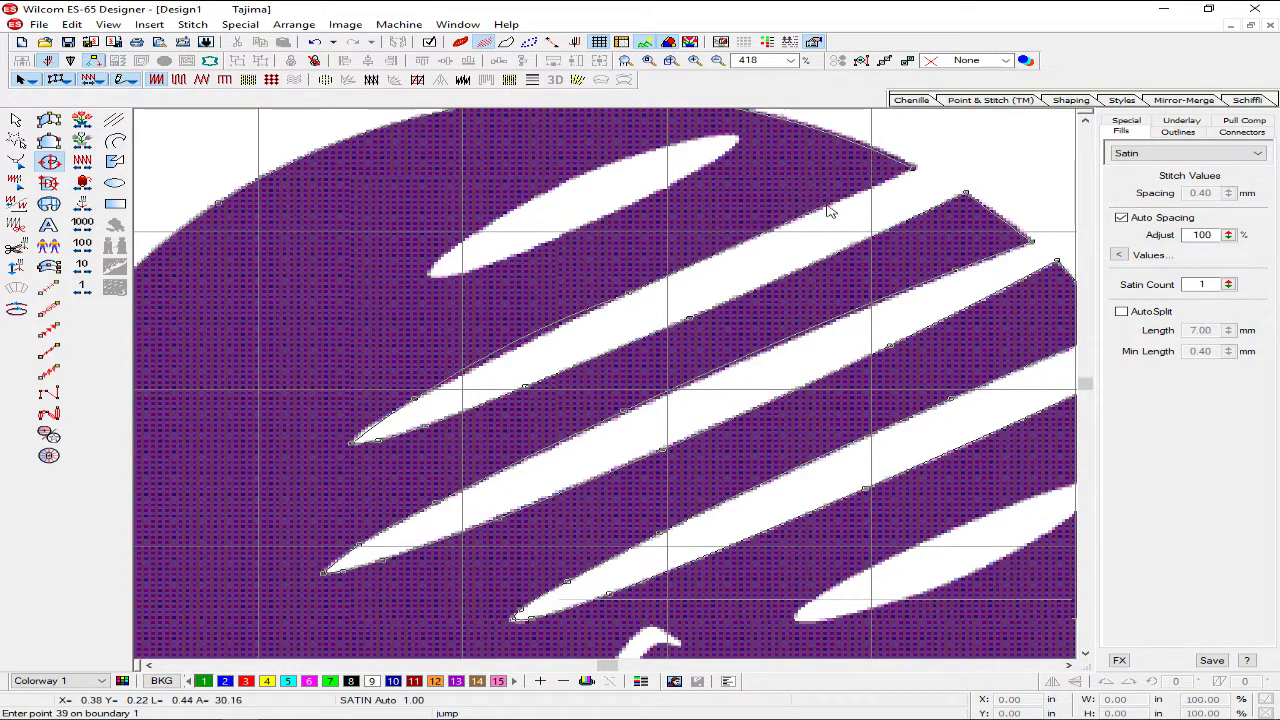
pyautogui.press('BackSpace')
pyautogui.press('BackSpace')
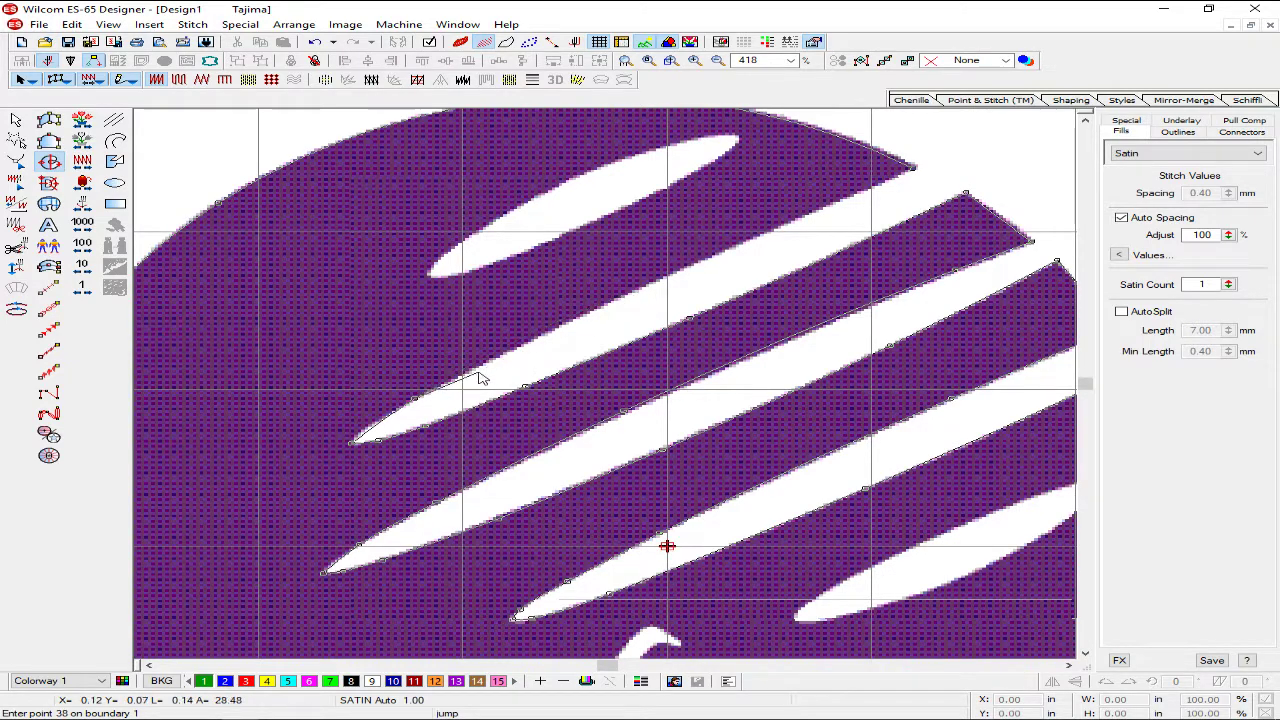
pyautogui.click(385, 418)
pyautogui.click(465, 376)
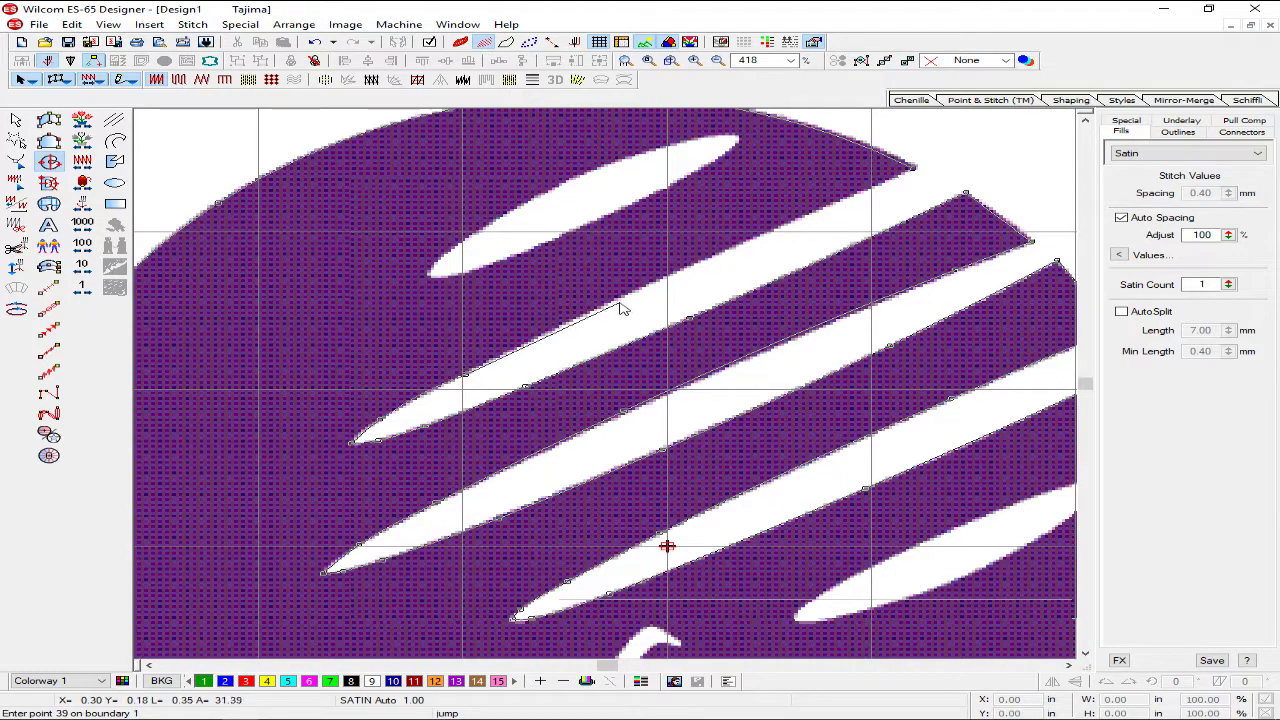
pyautogui.click(912, 170)
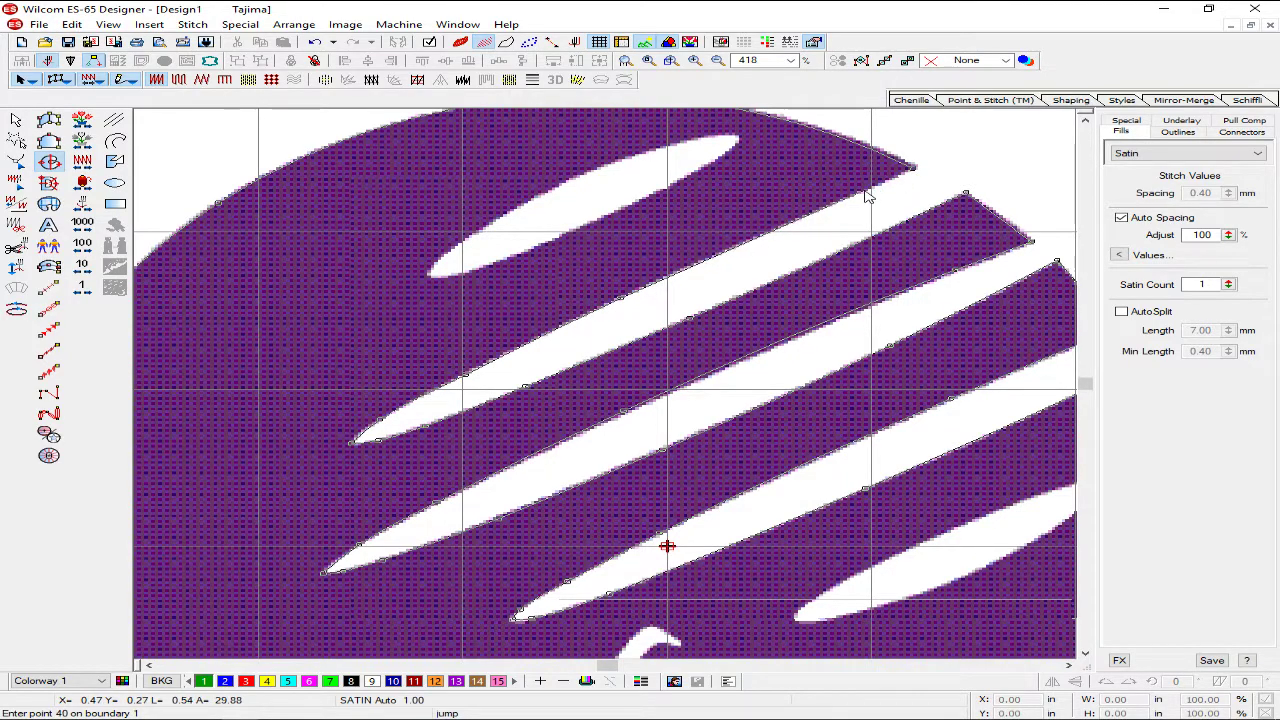
pyautogui.click(868, 196)
pyautogui.press('Return')
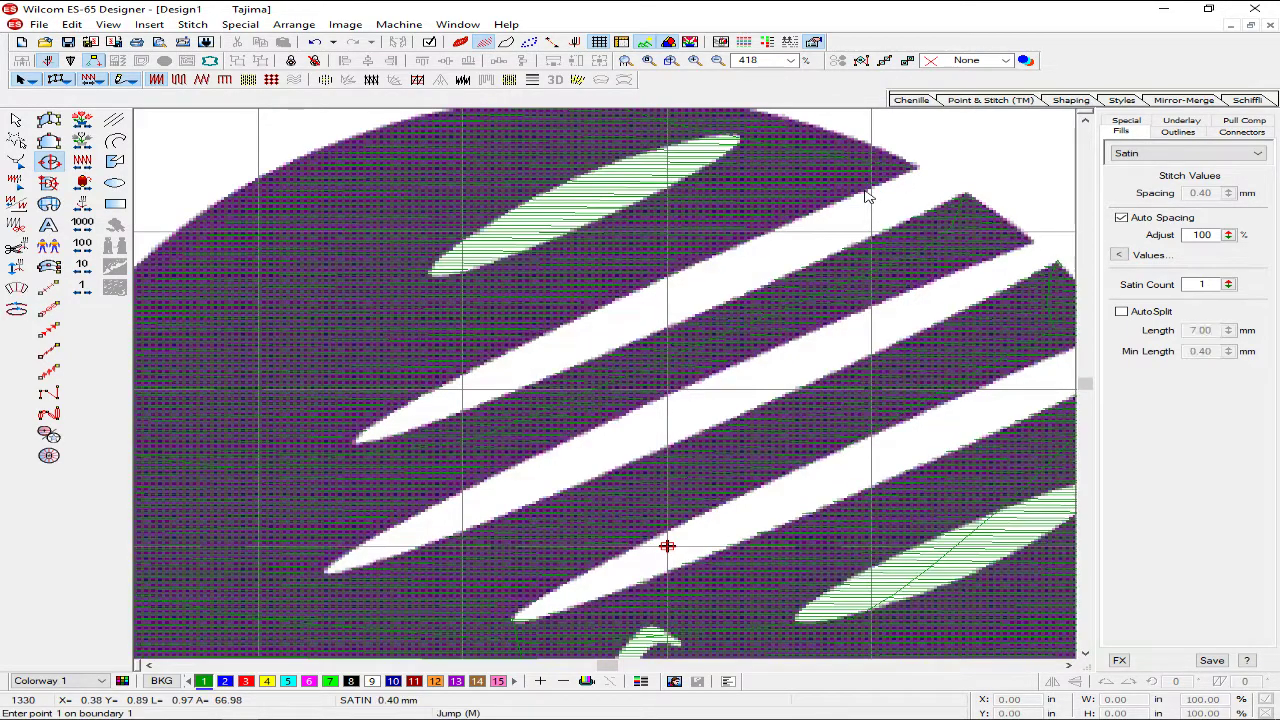
# - Examine the generated satin fill around the lettering and over the whole oval, including in the realistic stitch view
pyautogui.press('0')
pyautogui.press('z')
pyautogui.scroll(-2, 798, 240)
pyautogui.press('z')
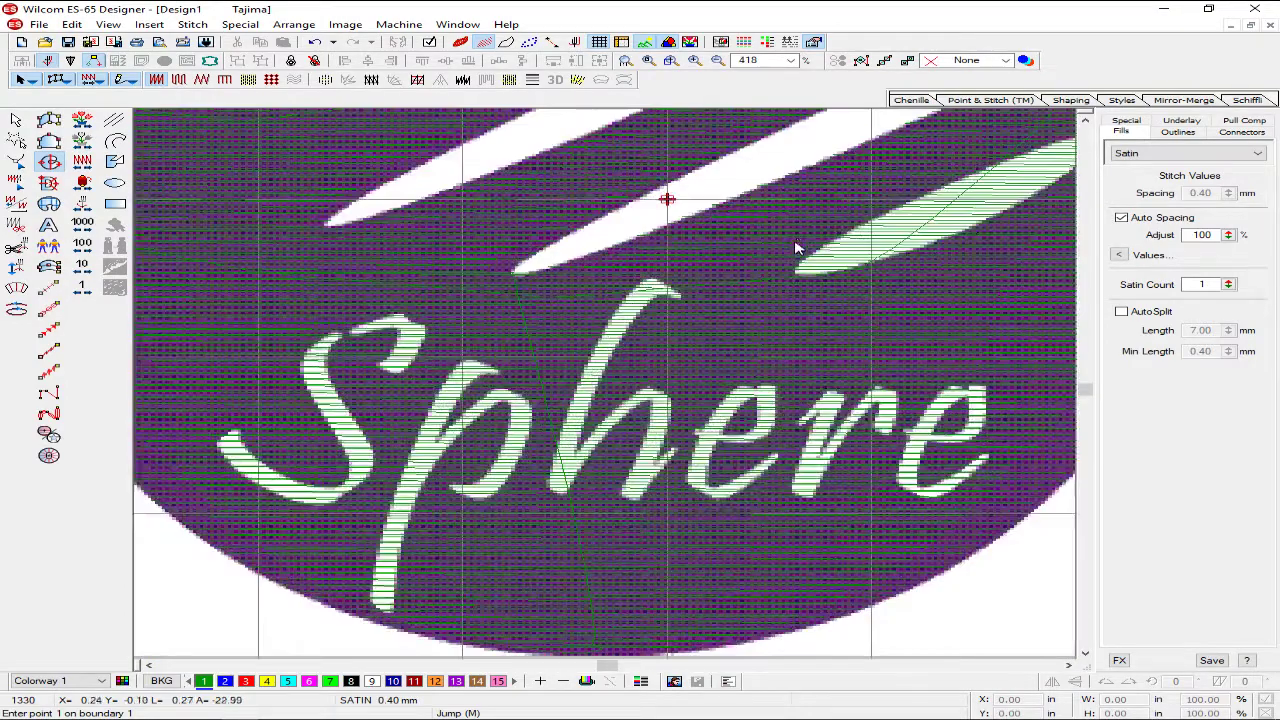
pyautogui.scroll(3, 797, 249)
pyautogui.hotkey('shift', 'z')
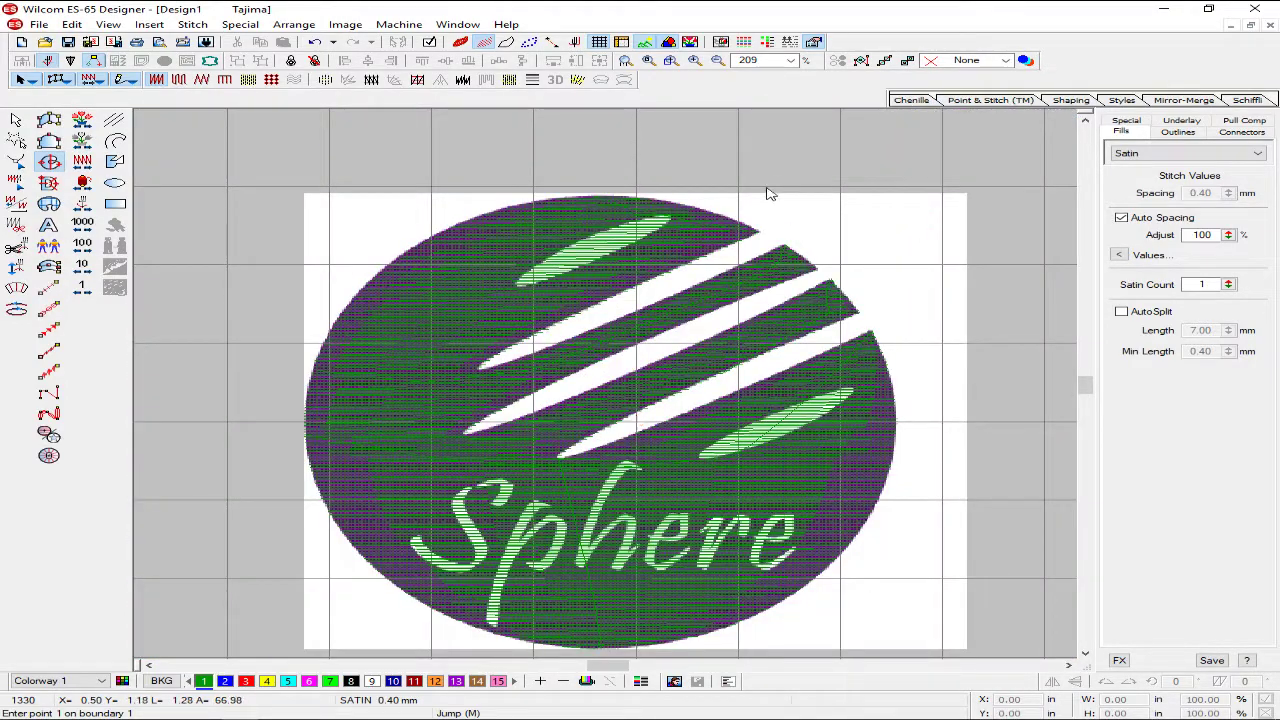
pyautogui.click(460, 43)
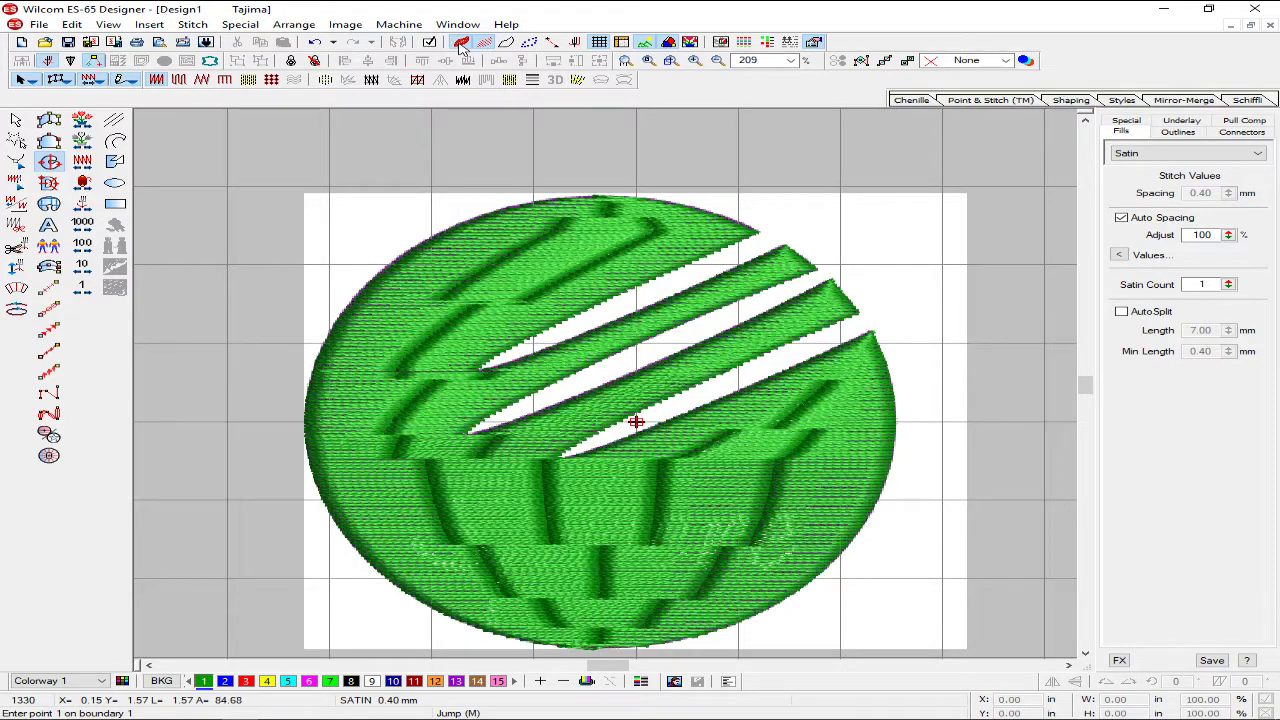
pyautogui.click(460, 43)
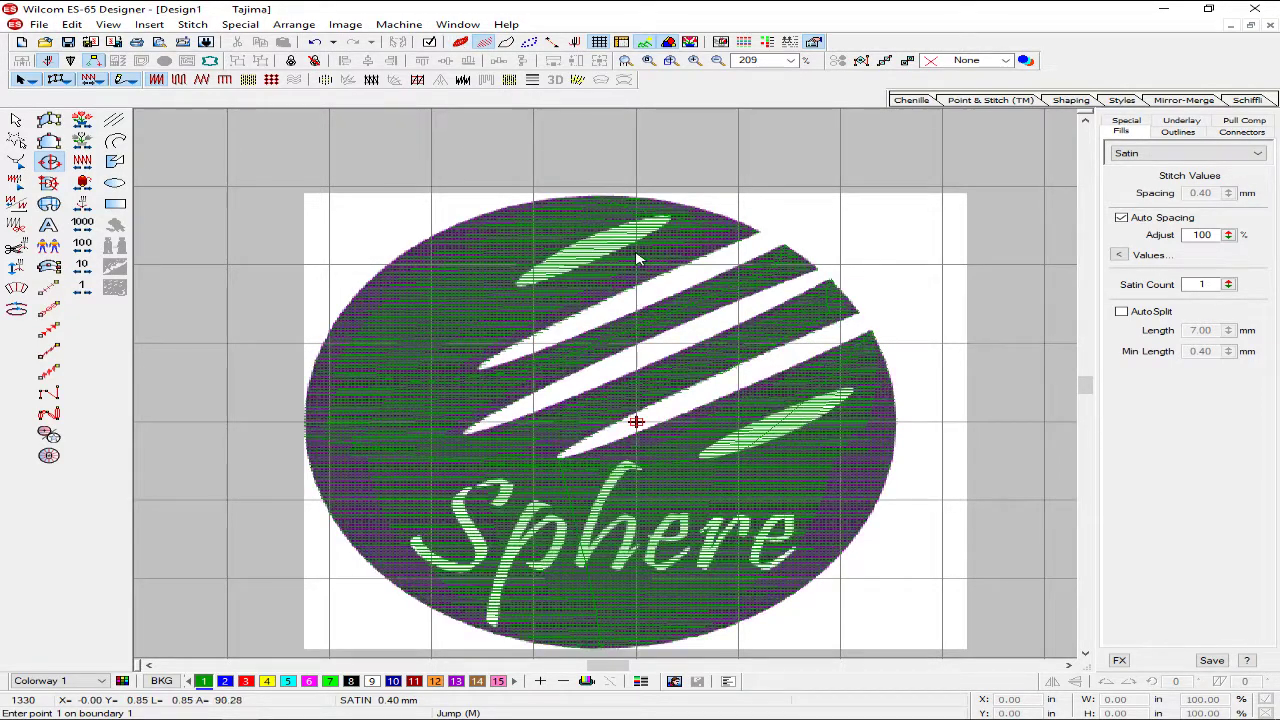
# - Turn on the stitch effect next to 3D for digitizing the uppermost closed ellipse
pyautogui.press('z')
pyautogui.press('z')
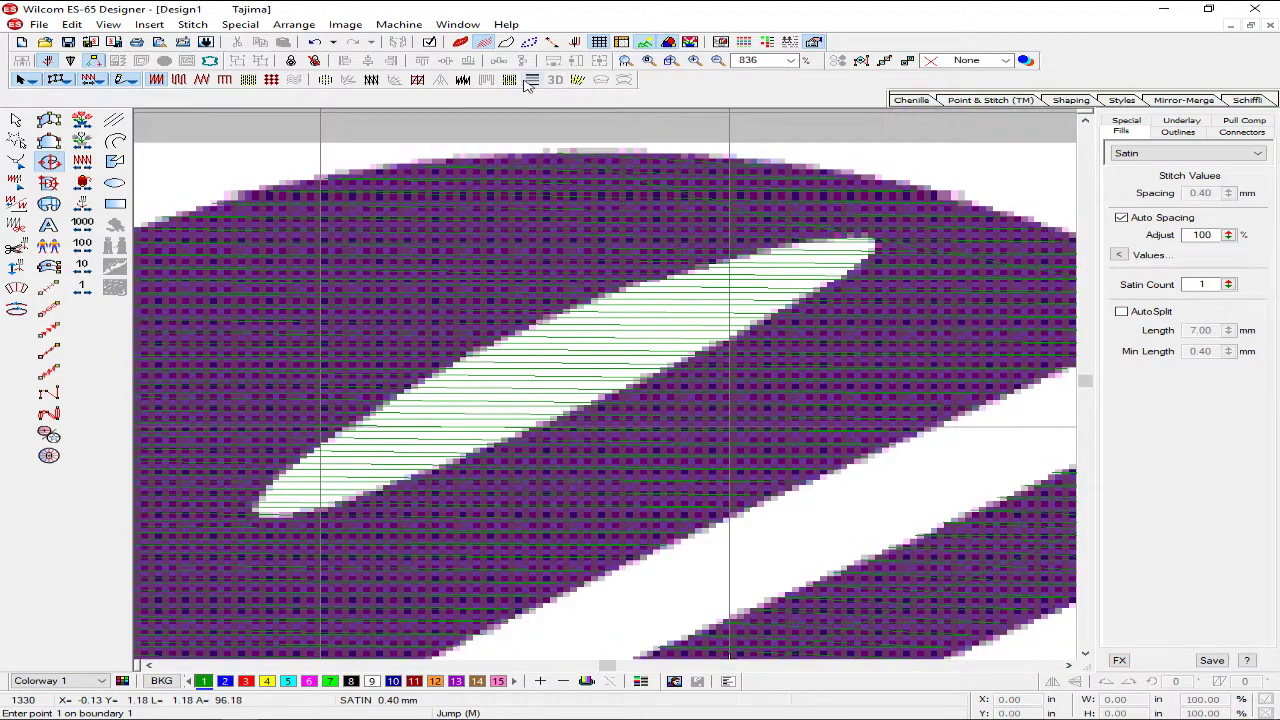
pyautogui.click(573, 84)
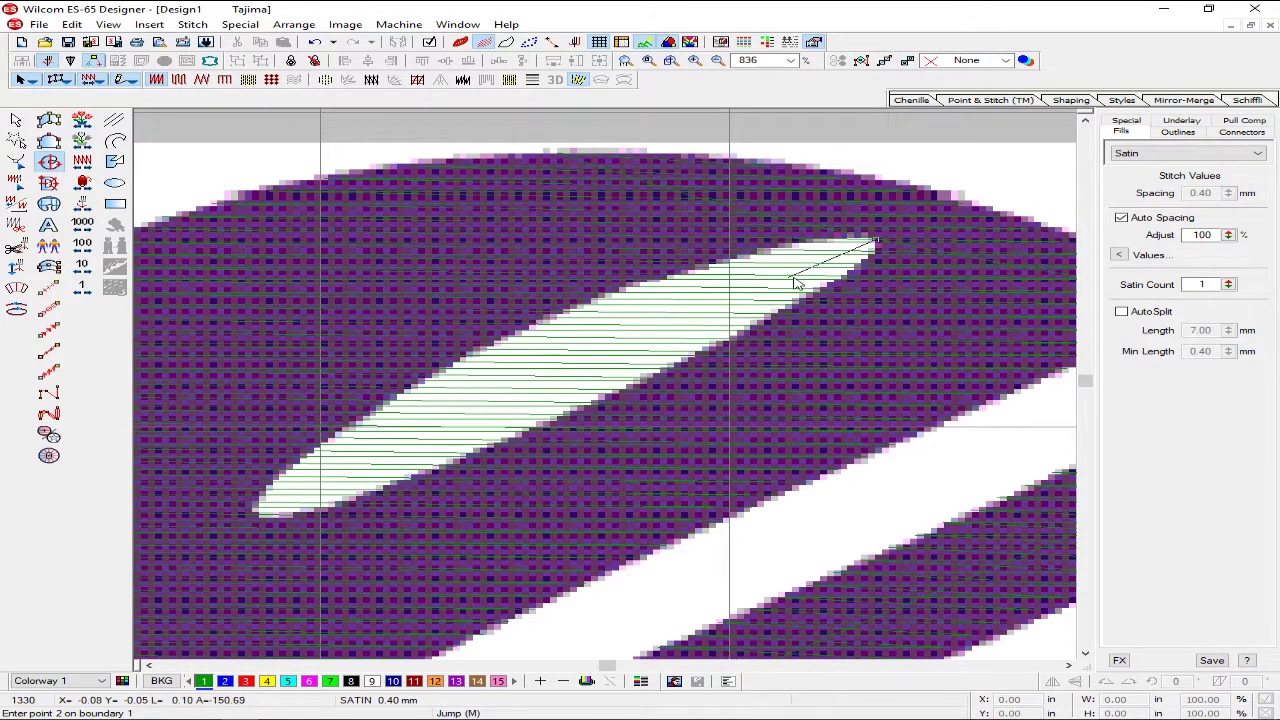
# - Try to digitize the uppermost closed ellipse as a separate satin Complex Fill object, and delete that object
pyautogui.click(734, 256)
pyautogui.click(560, 316)
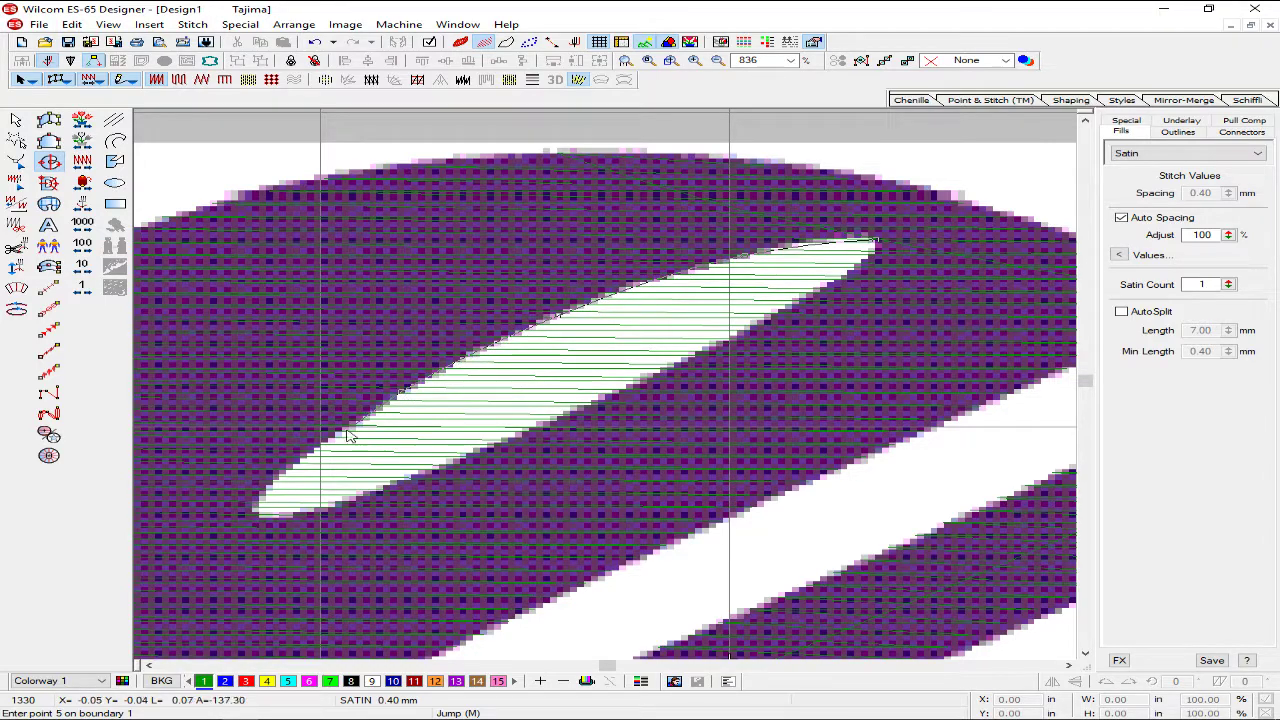
pyautogui.click(305, 456)
pyautogui.click(250, 516)
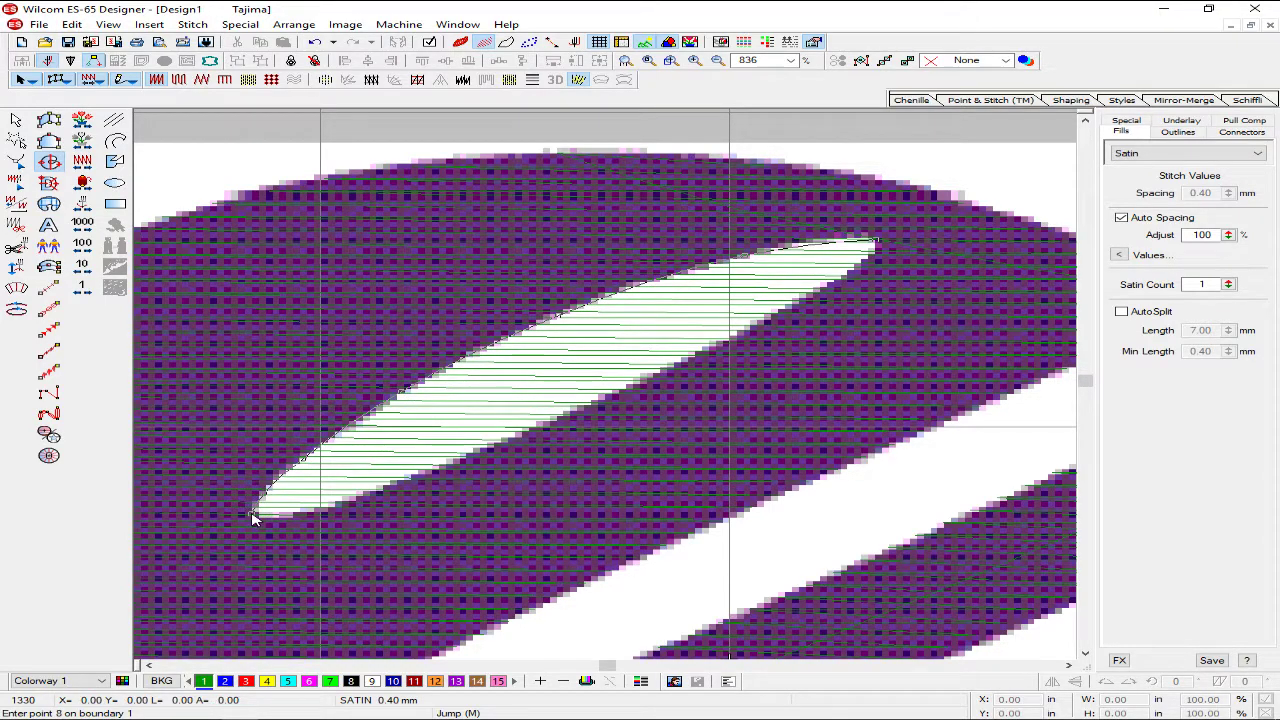
pyautogui.click(332, 505)
pyautogui.click(528, 432)
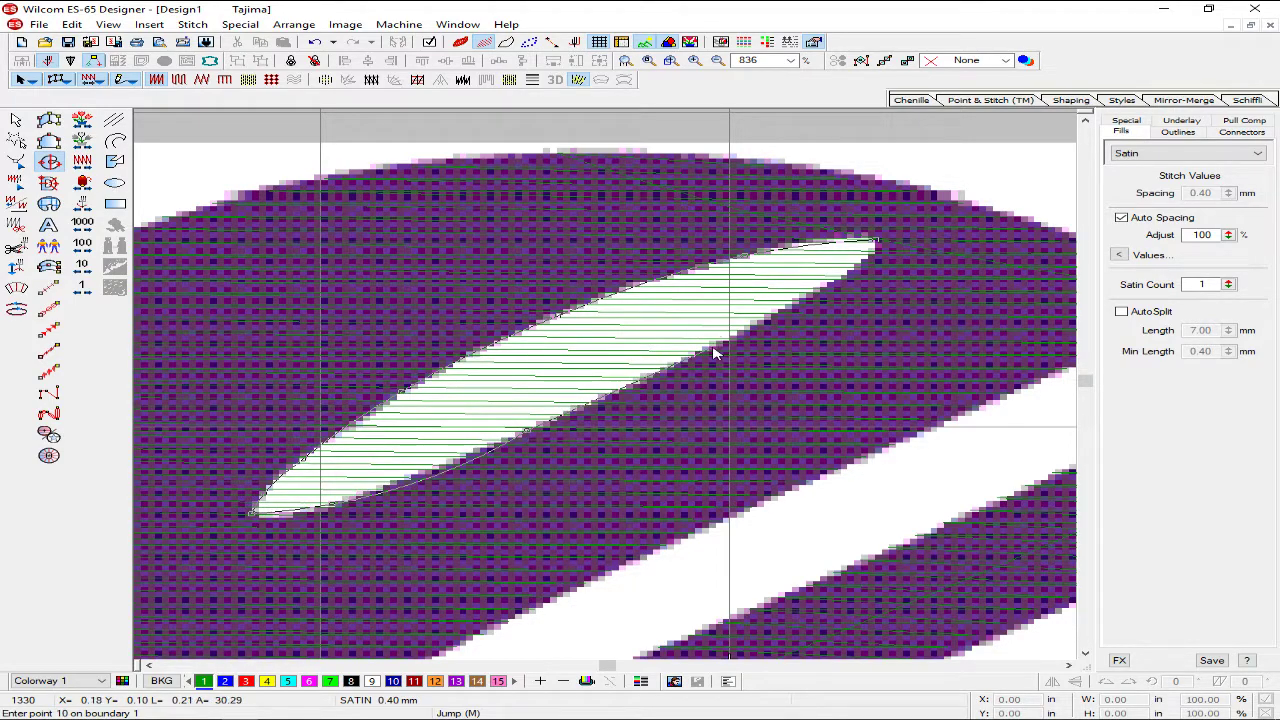
pyautogui.click(714, 350)
pyautogui.click(828, 284)
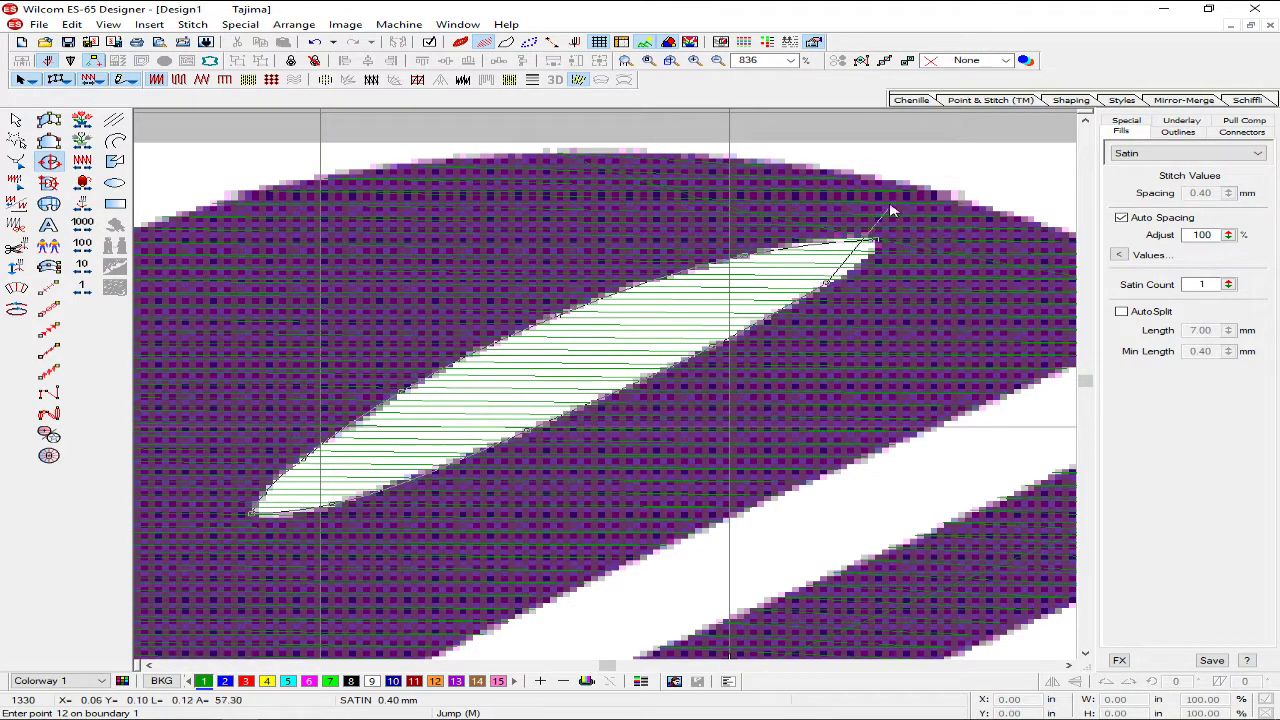
pyautogui.press('Return')
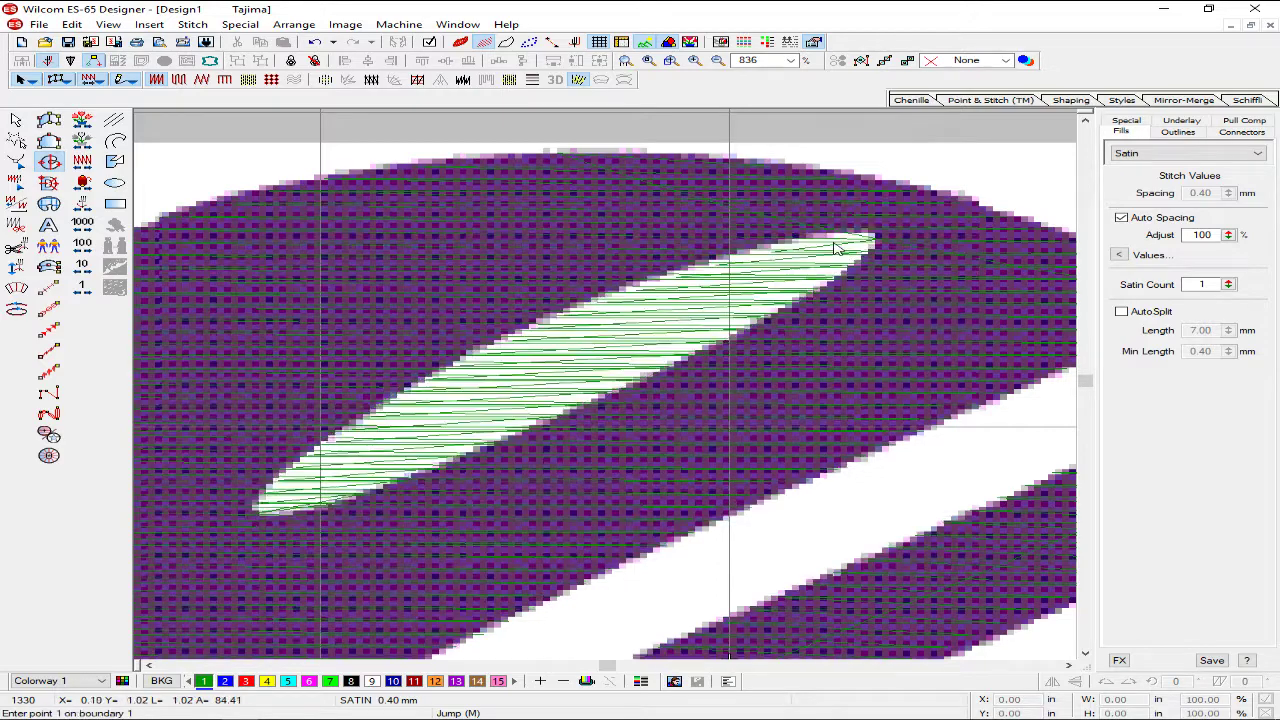
pyautogui.press('Return')
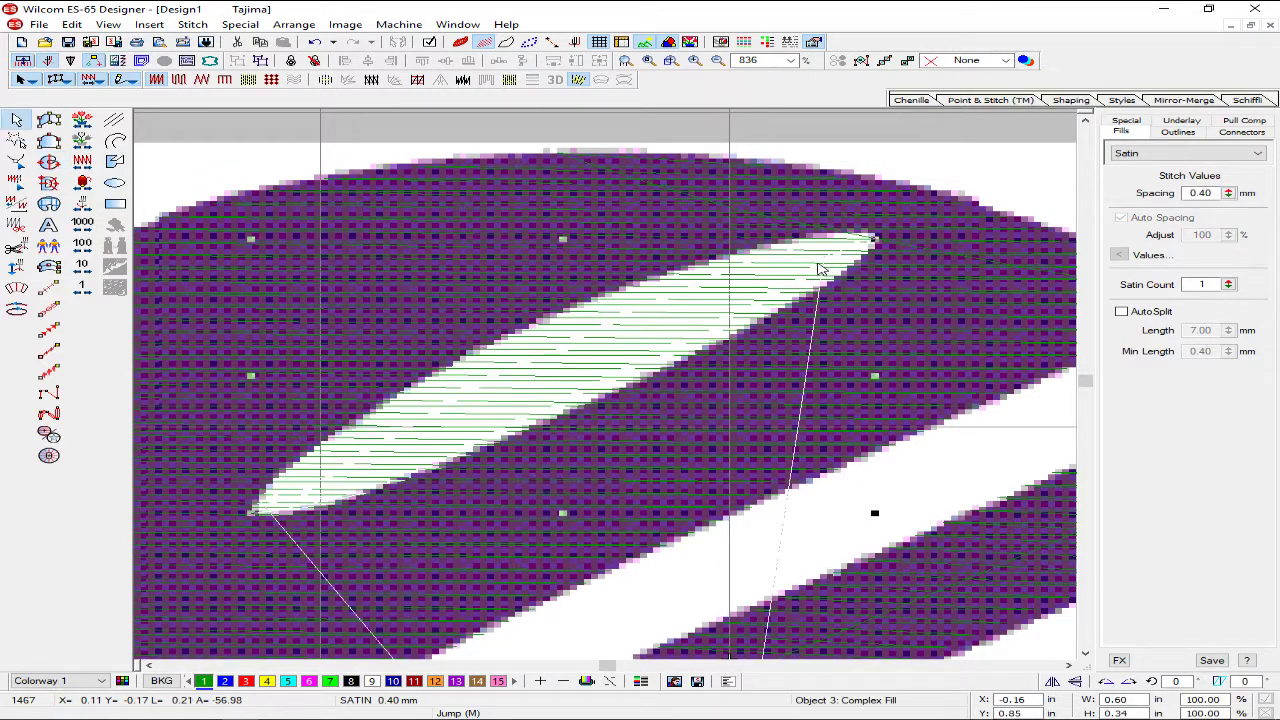
pyautogui.press('Delete')
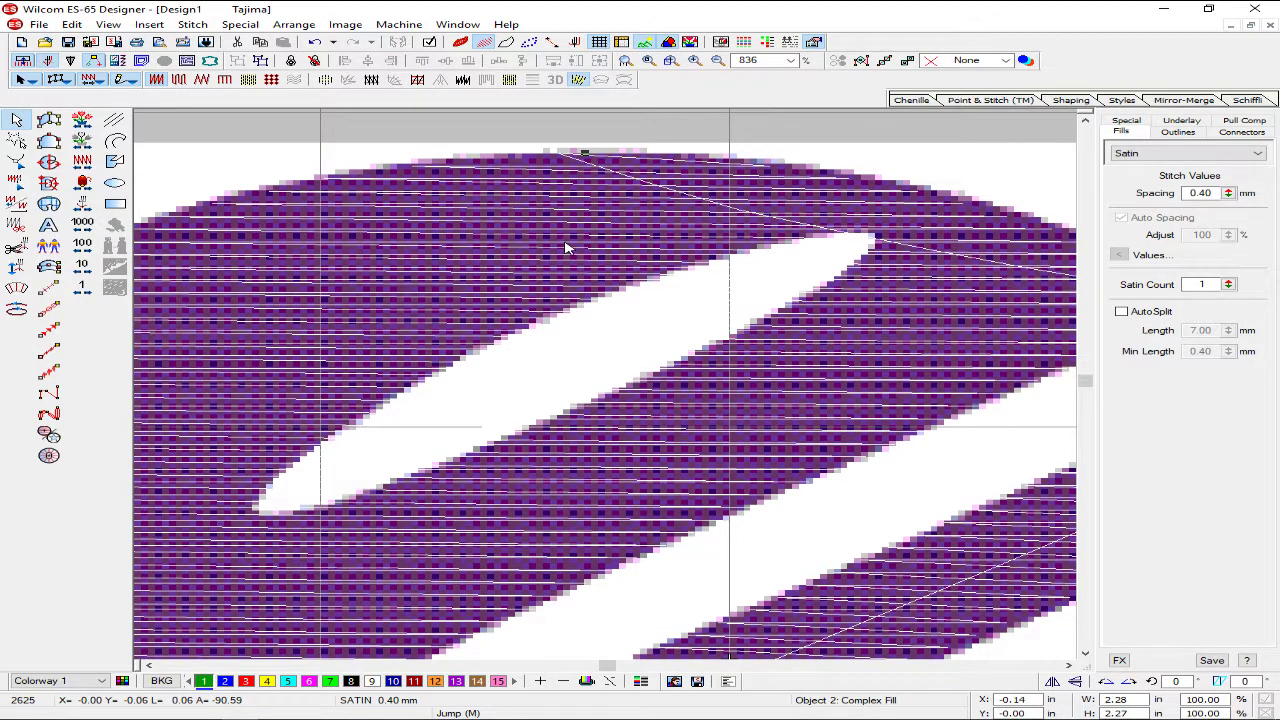
# - Add a hole boundary to the oval's Complex Fill along the upper edge of the uppermost closed ellipse, from its upper-right tip towards its lower-left tip
pyautogui.click(54, 165)
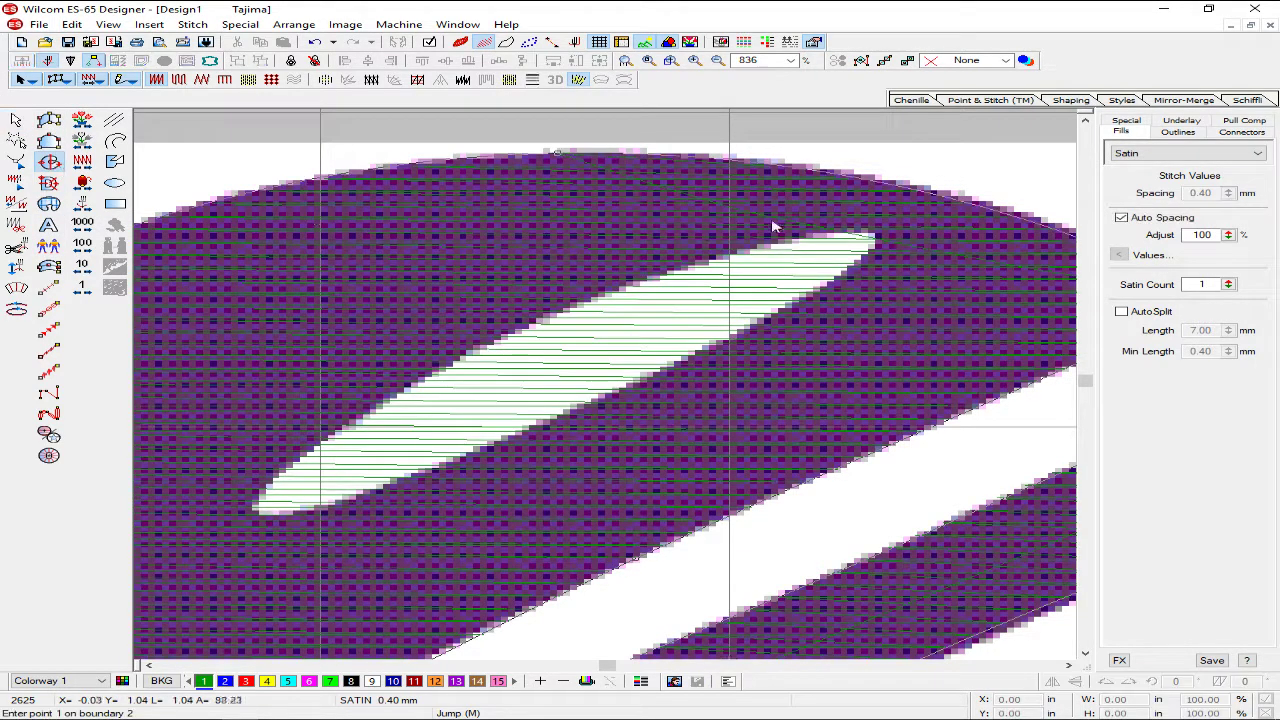
pyautogui.click(872, 240)
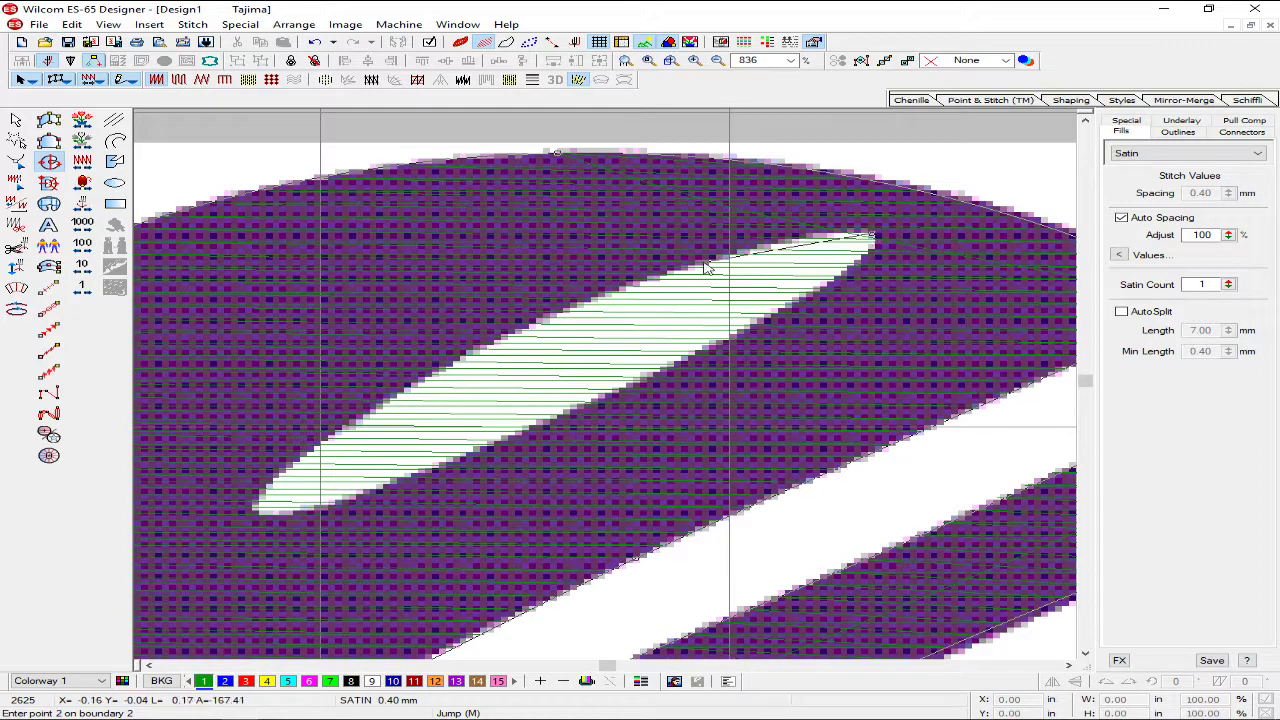
pyautogui.click(698, 265)
pyautogui.click(476, 357)
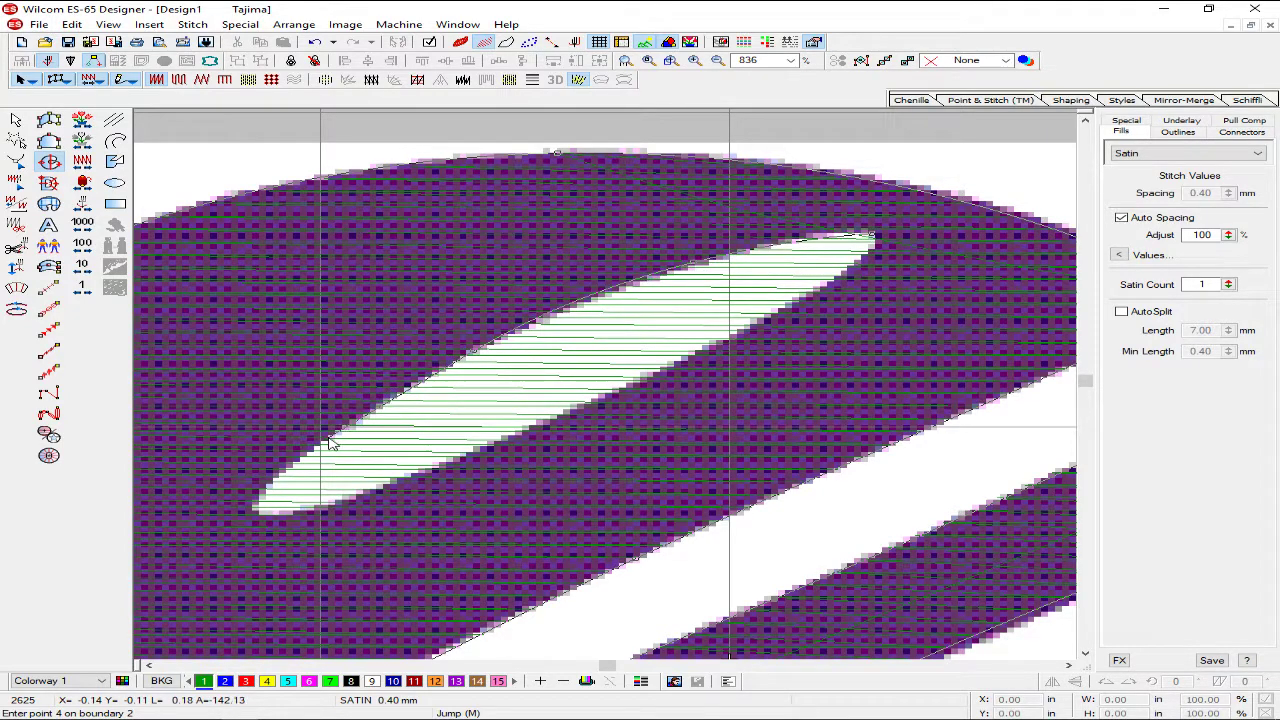
pyautogui.click(333, 445)
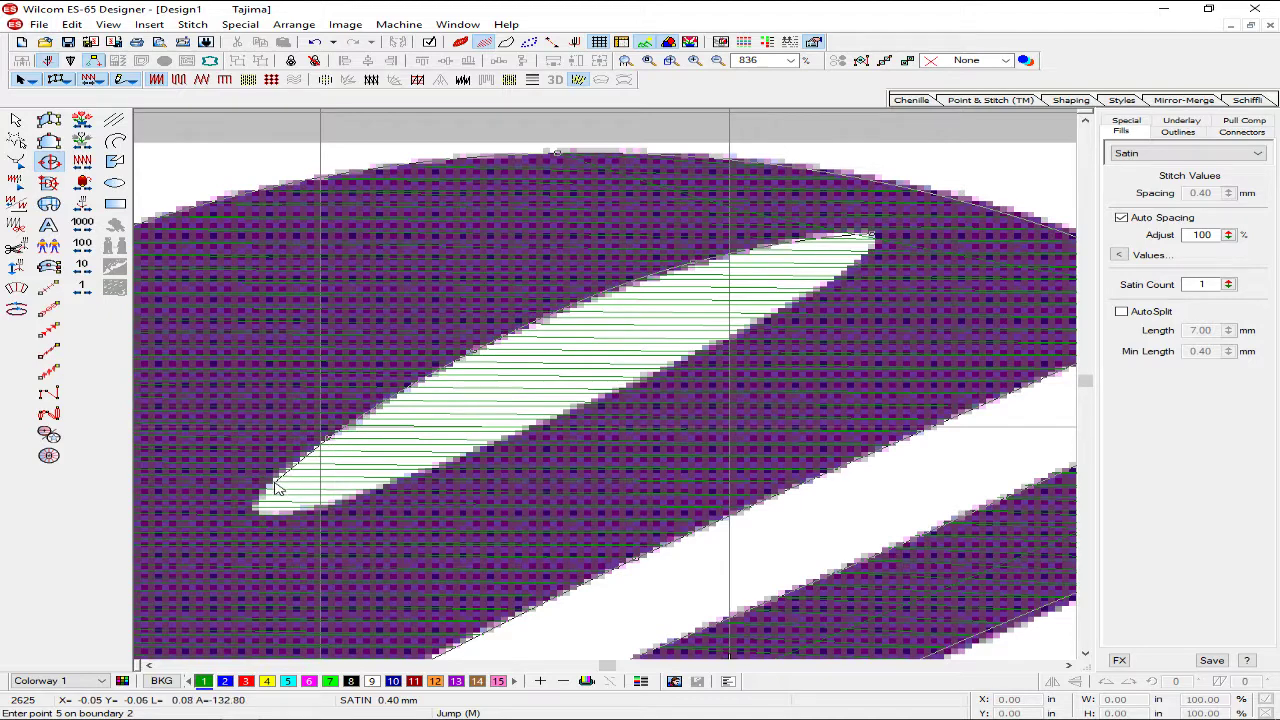
pyautogui.click(270, 486)
# - Trace the lower edge of the uppermost closed ellipse back to its upper-right tip, close the boundary and regenerate the oval's fill
pyautogui.click(348, 505)
pyautogui.click(586, 409)
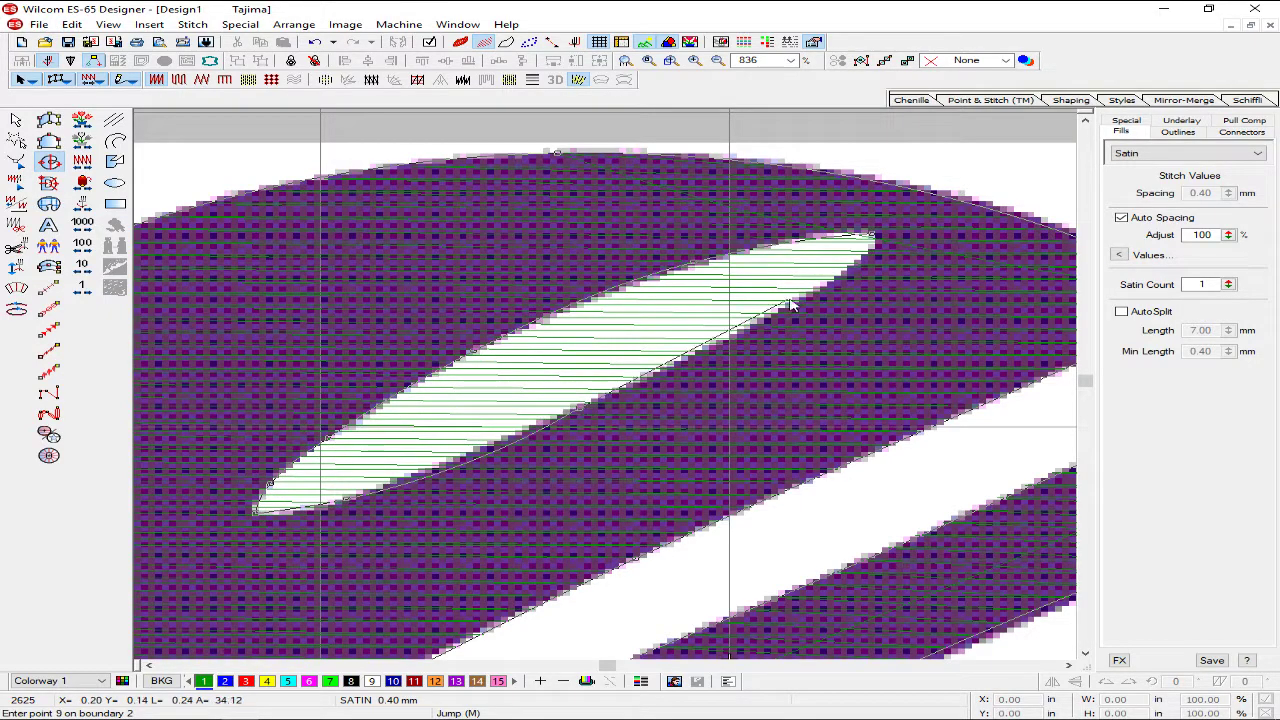
pyautogui.click(757, 333)
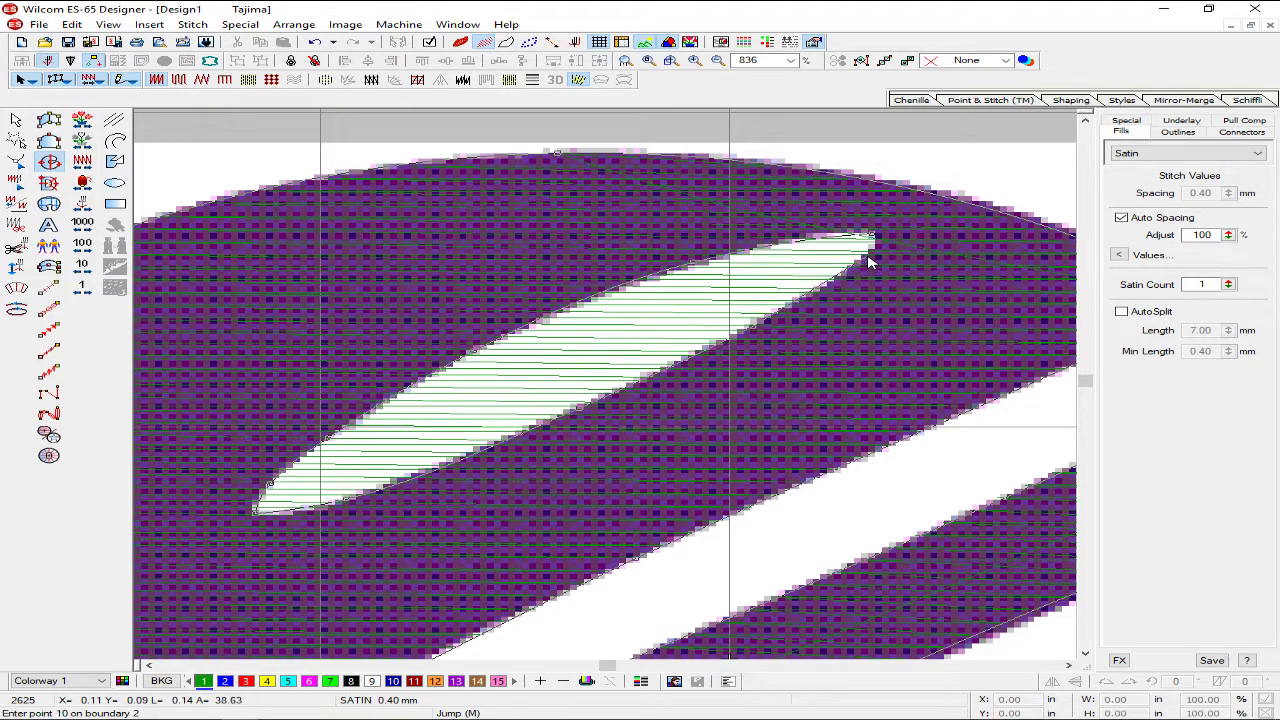
pyautogui.click(869, 260)
pyautogui.press('Return')
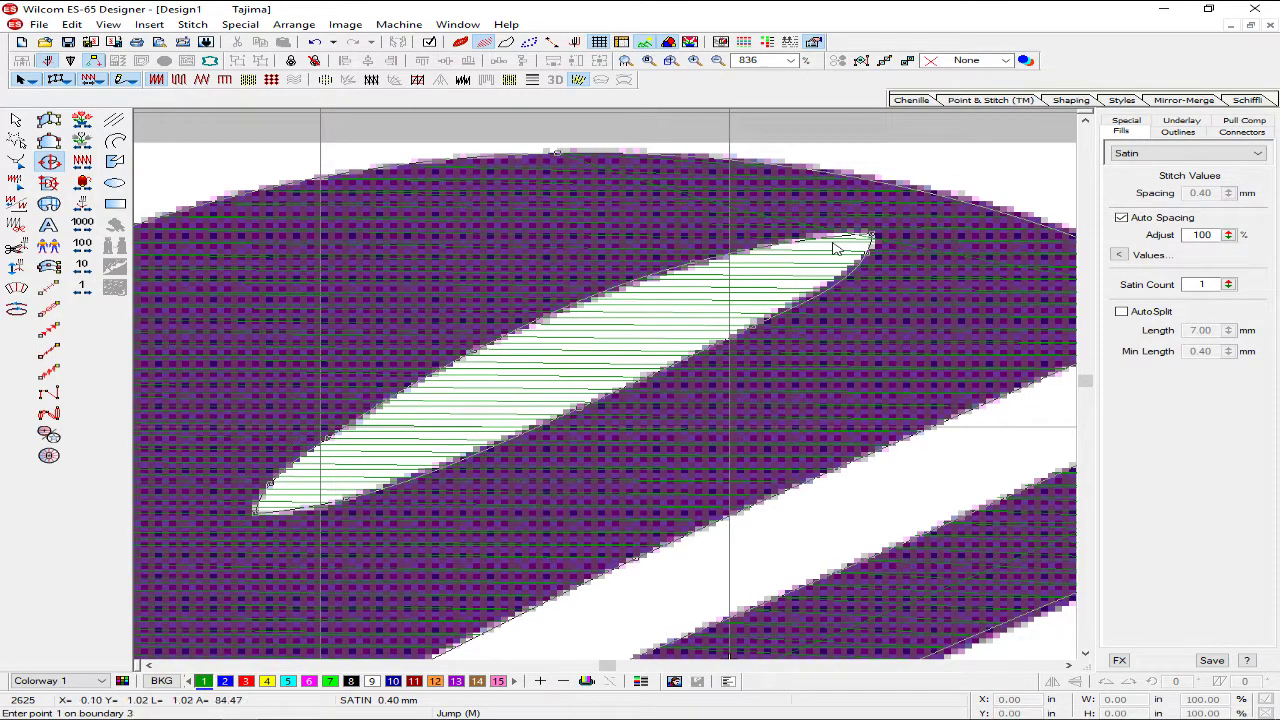
pyautogui.press('Return')
pyautogui.press('space')
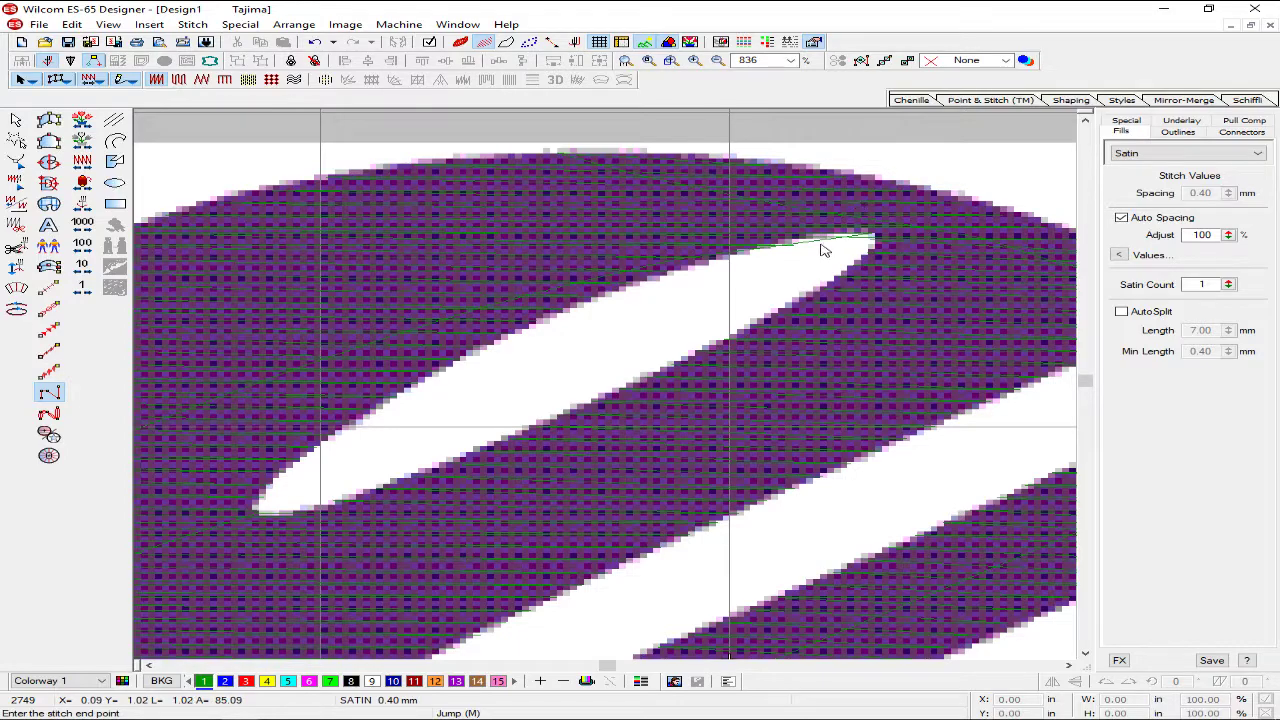
pyautogui.press('Escape')
# - Reshape the uppermost ellipse's hole by adding and moving control points along its edges and tips to match the artwork
pyautogui.press('h')
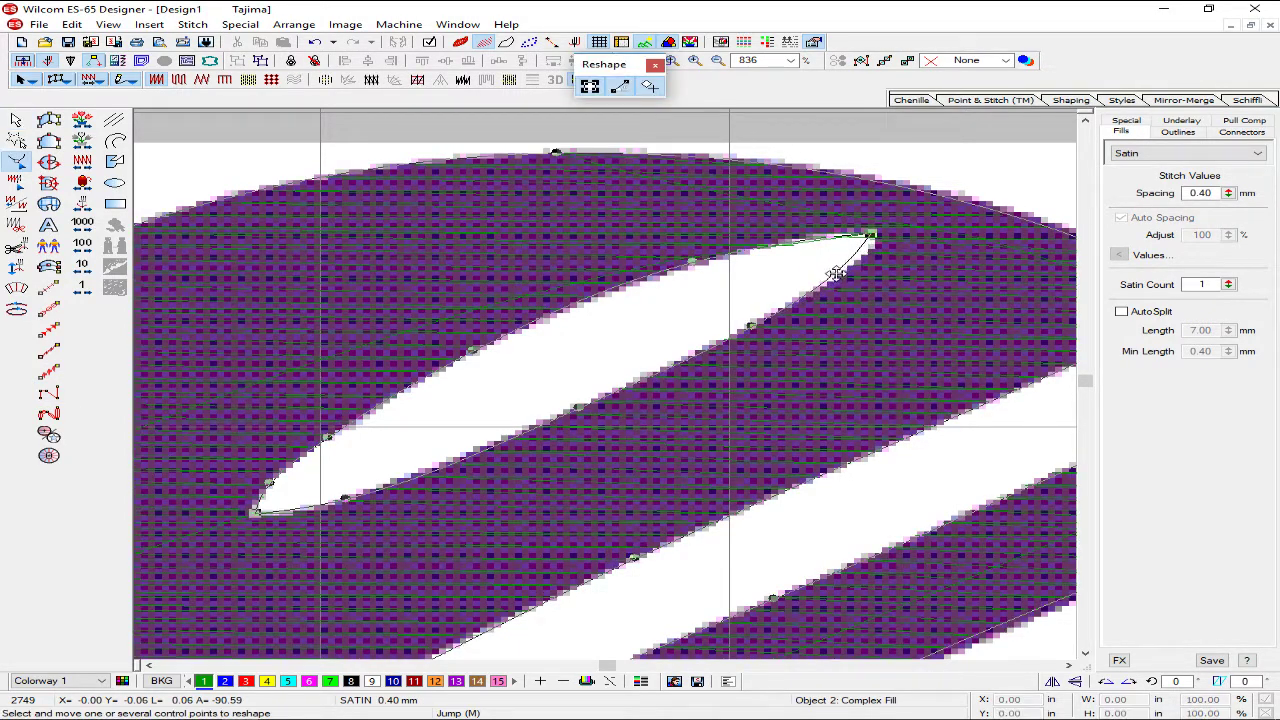
pyautogui.click(831, 279)
pyautogui.click(253, 514)
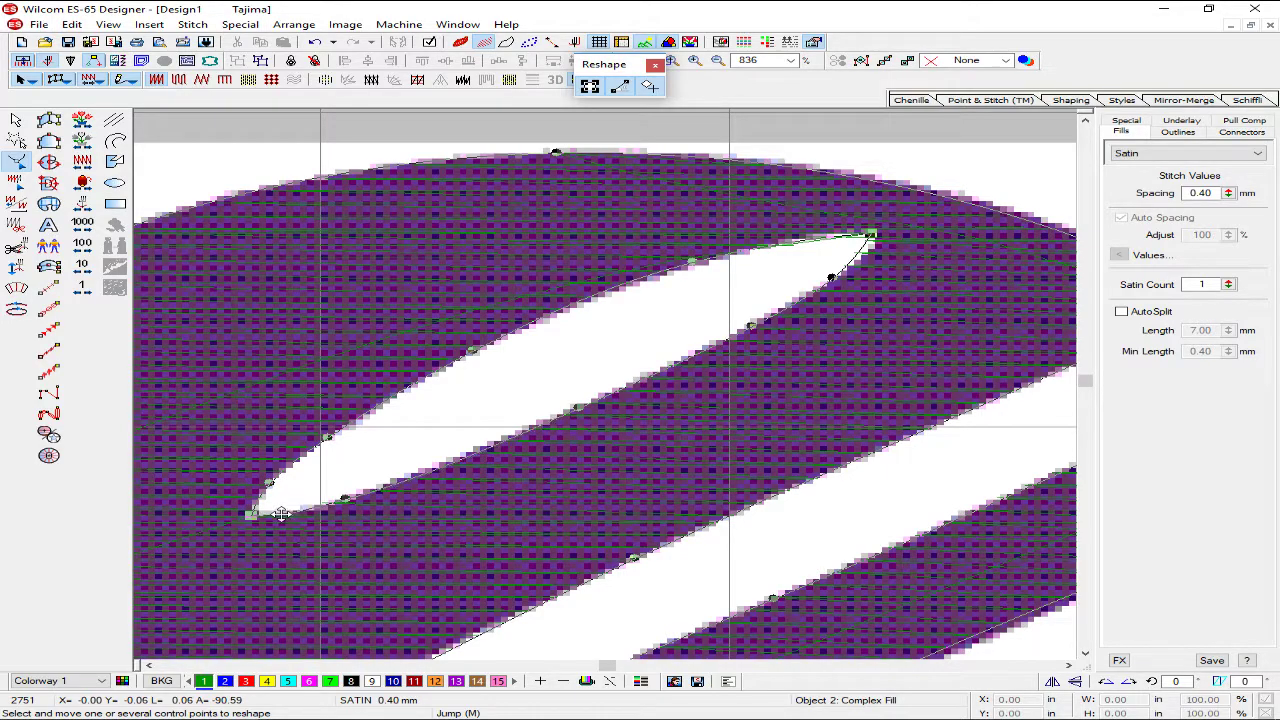
pyautogui.click(402, 477)
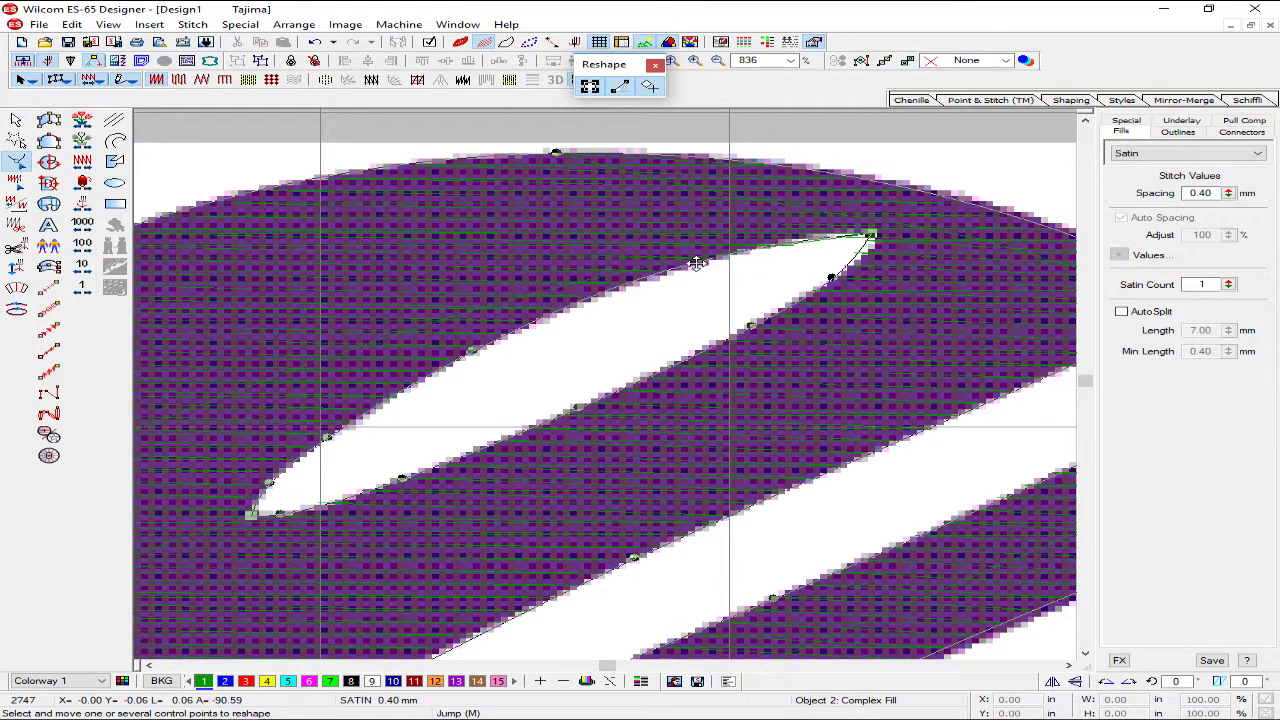
pyautogui.moveTo(474, 351); pyautogui.dragTo(526, 326)
pyautogui.moveTo(807, 242); pyautogui.dragTo(871, 237)
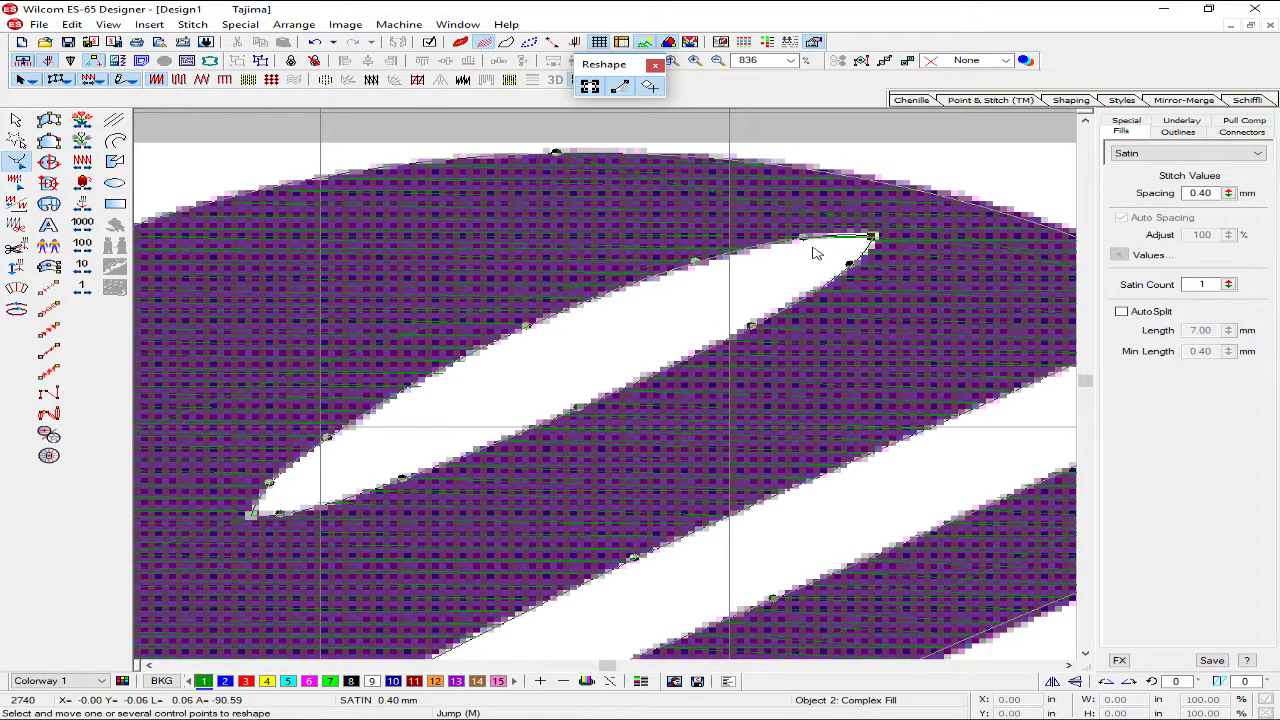
pyautogui.press('Escape')
# - Select the oval's fill and start another Complex Fill hole boundary at the lower-left tip of the remaining closed ellipse above the lettering
pyautogui.hotkey('shift', 'z')
pyautogui.hotkey('shift', 'z')
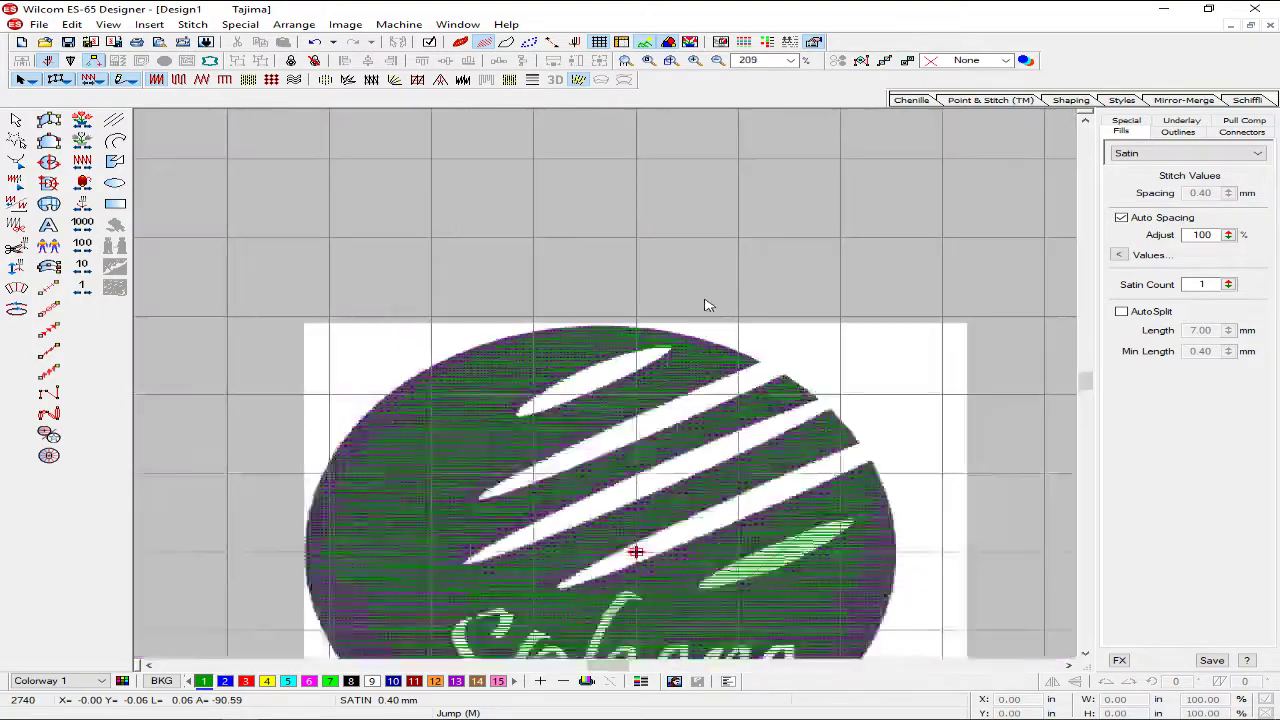
pyautogui.scroll(-3, 708, 305)
pyautogui.press('z')
pyautogui.scroll(3, 765, 323)
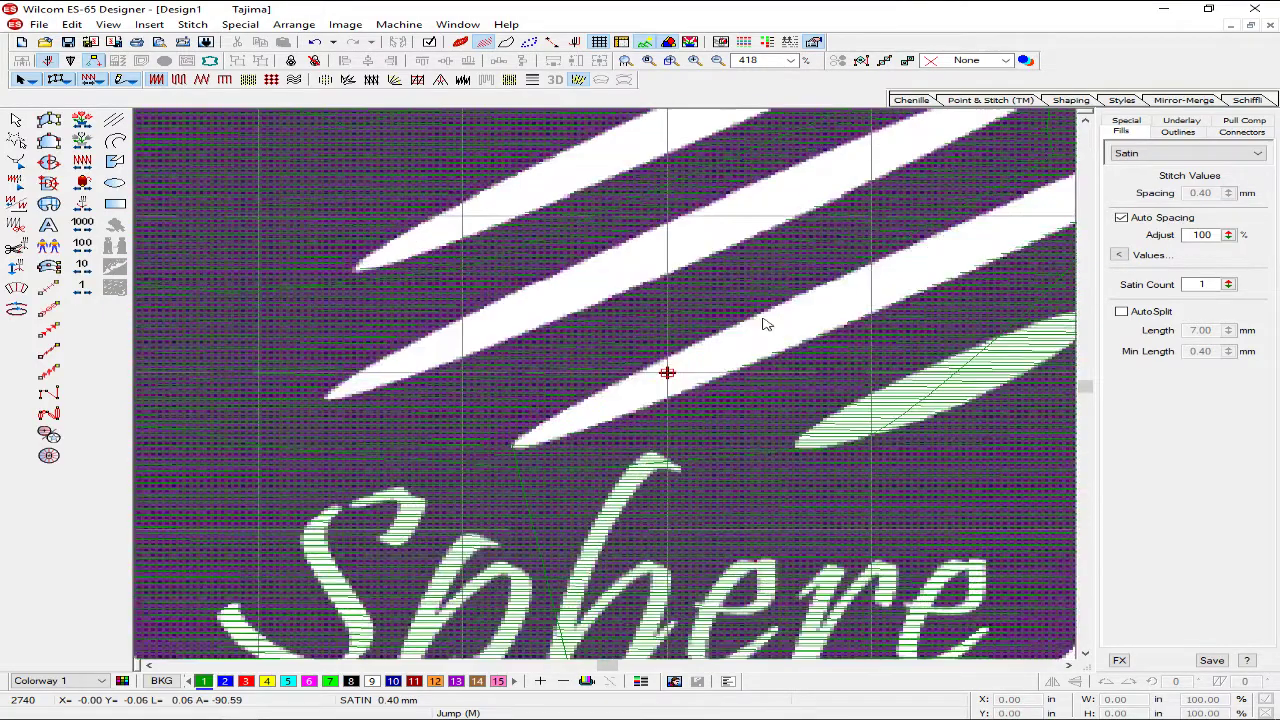
pyautogui.click(764, 337)
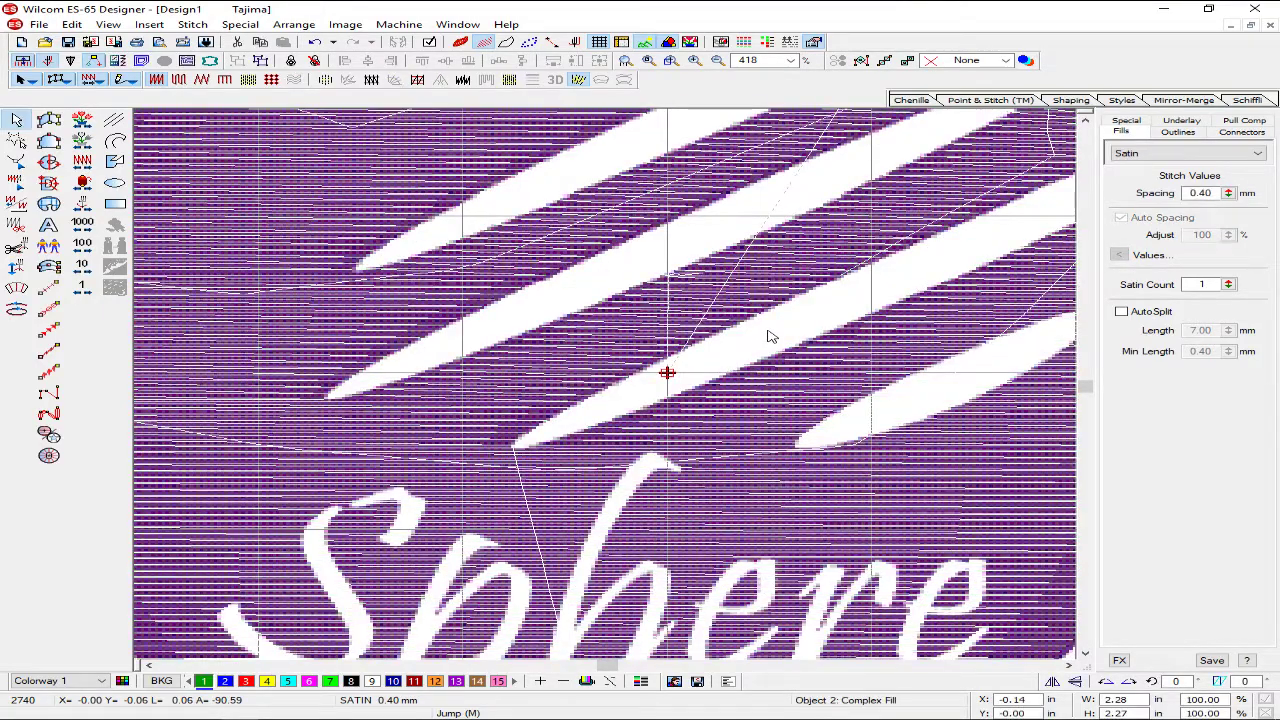
pyautogui.press('h')
pyautogui.hotkey('shift', 'z')
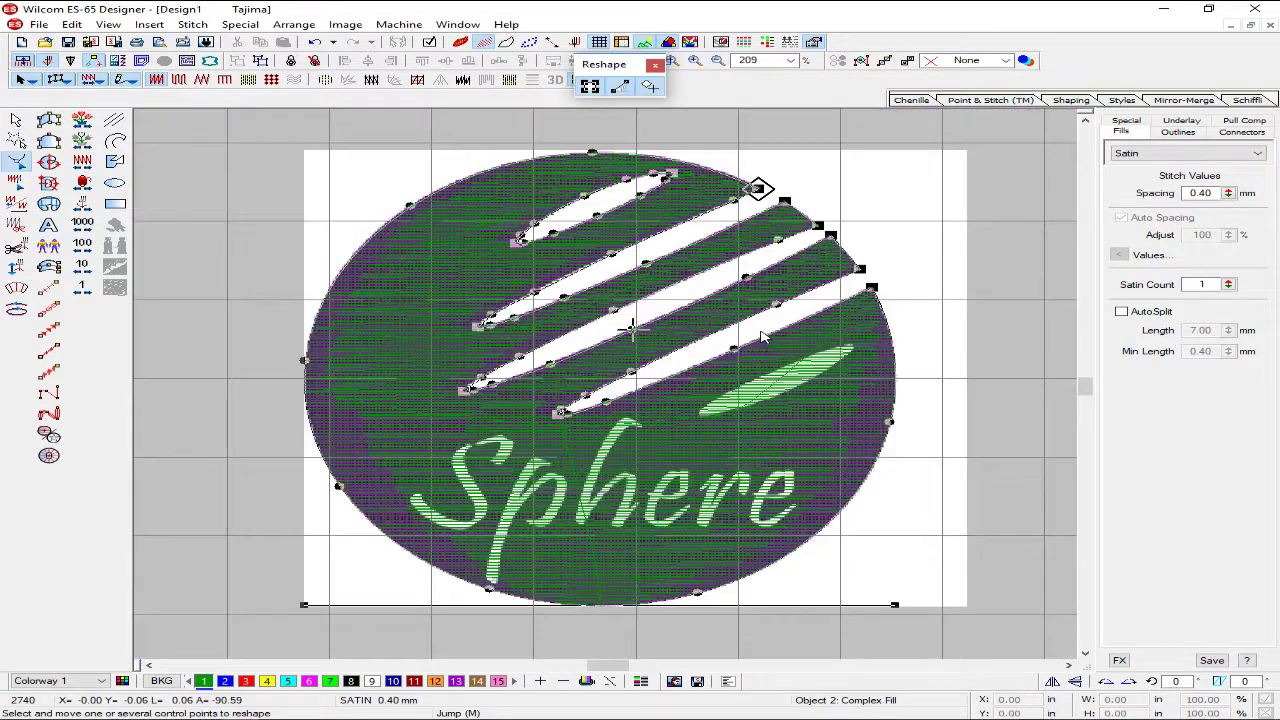
pyautogui.click(49, 161)
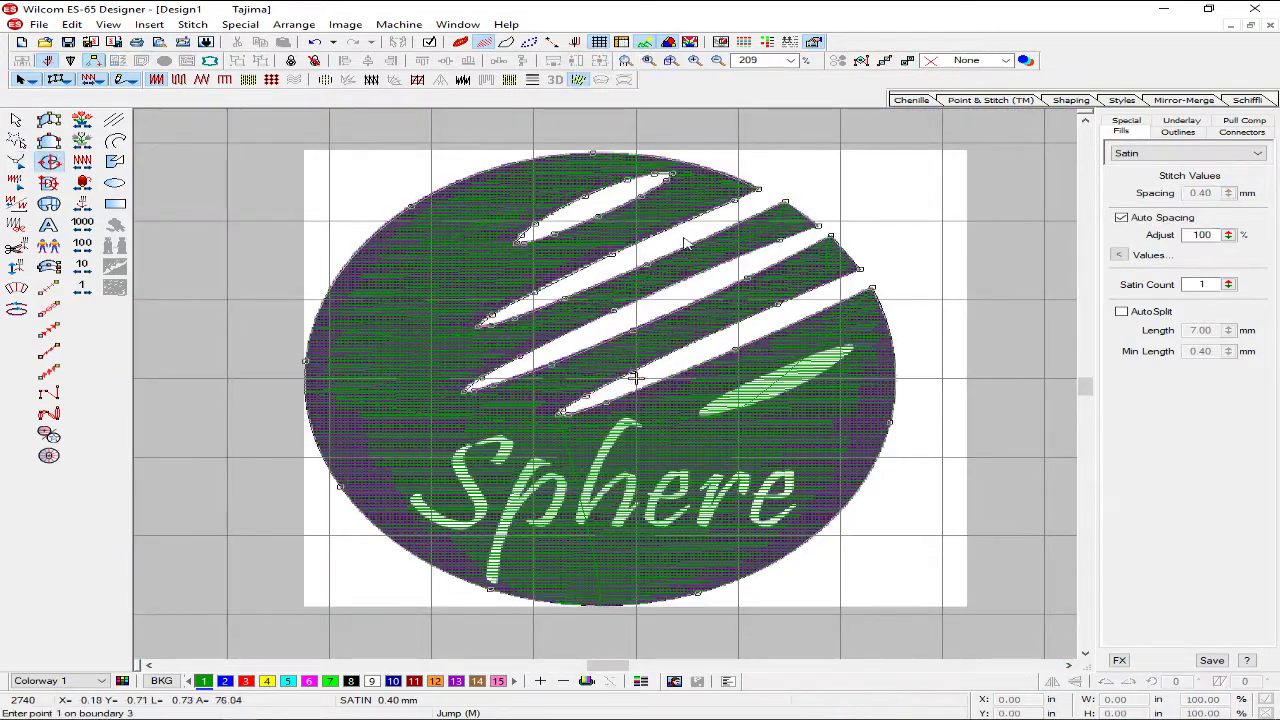
pyautogui.press('b')
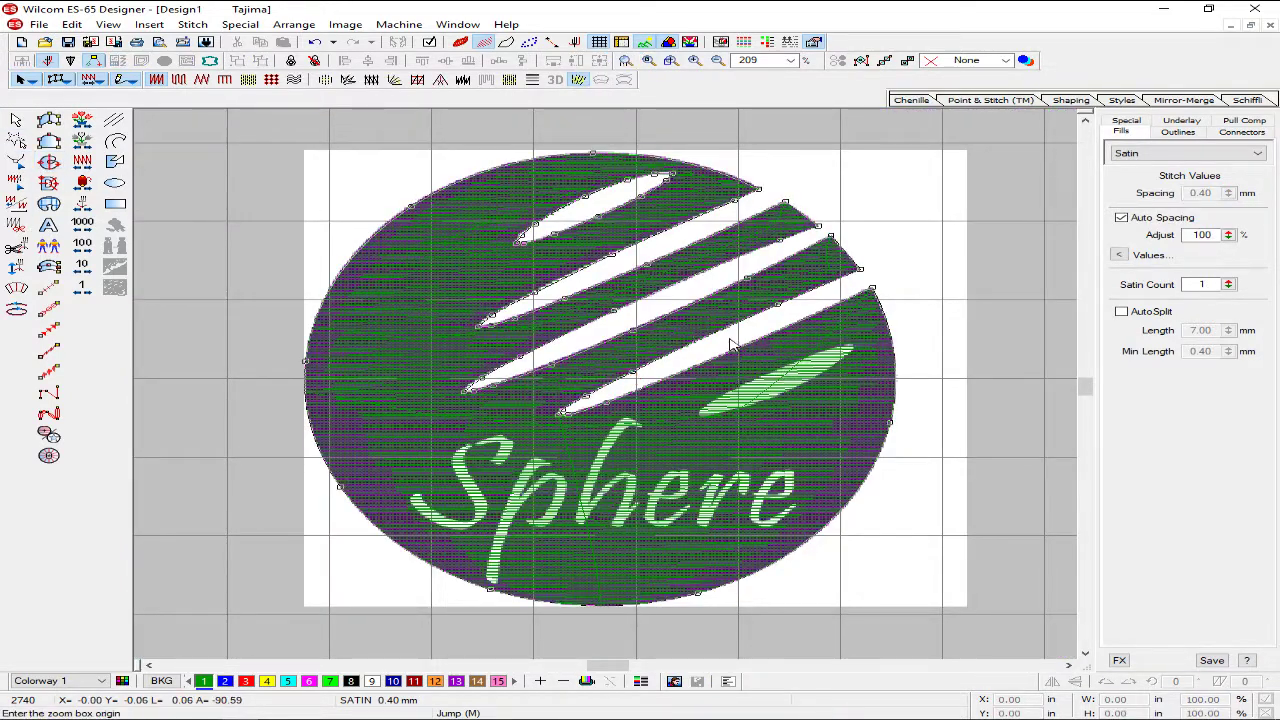
pyautogui.moveTo(692, 327); pyautogui.dragTo(884, 411)
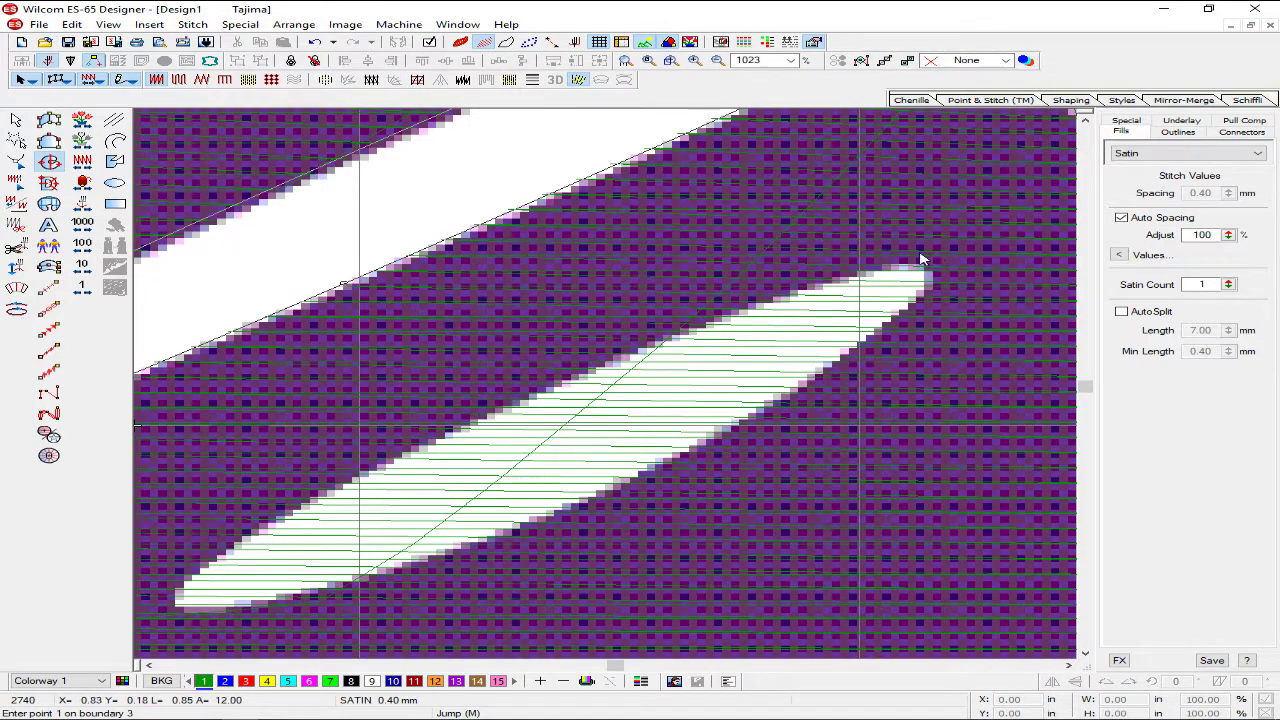
pyautogui.click(172, 602)
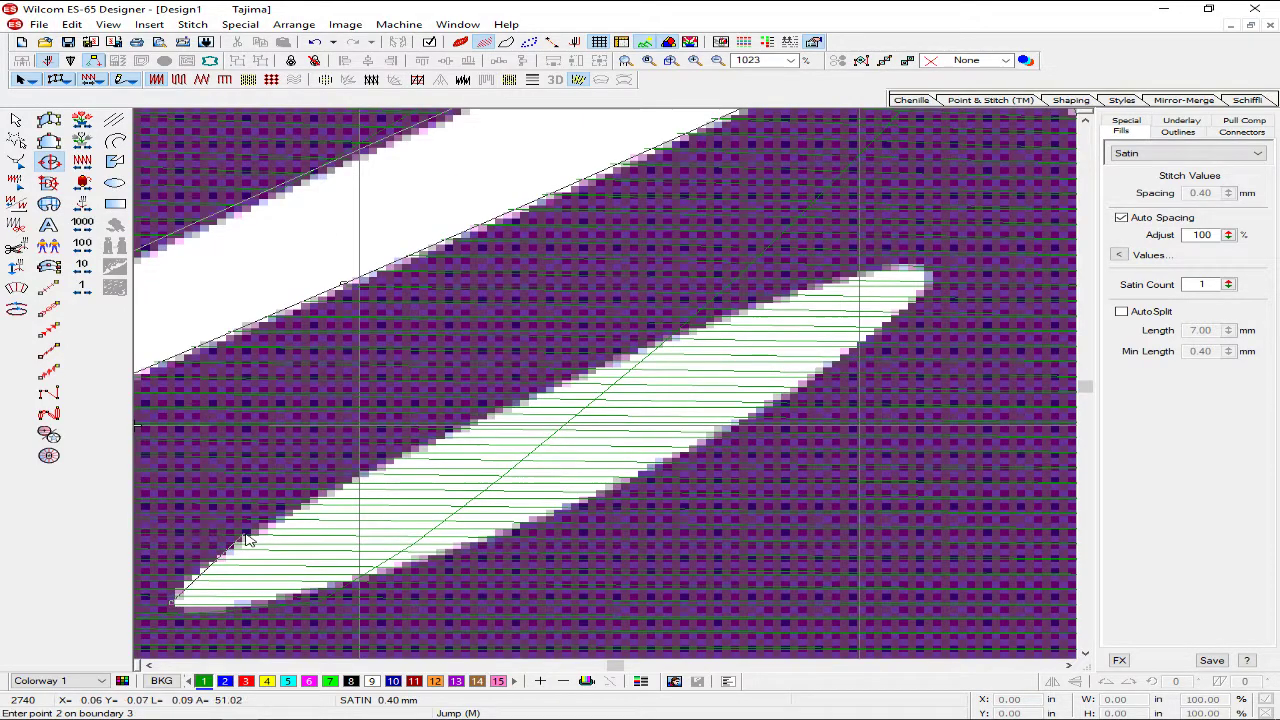
# - Trace the hole boundary along the upper edge of the closed ellipse above the lettering to its upper-right tip
pyautogui.rightClick(240, 547)
pyautogui.click(241, 546)
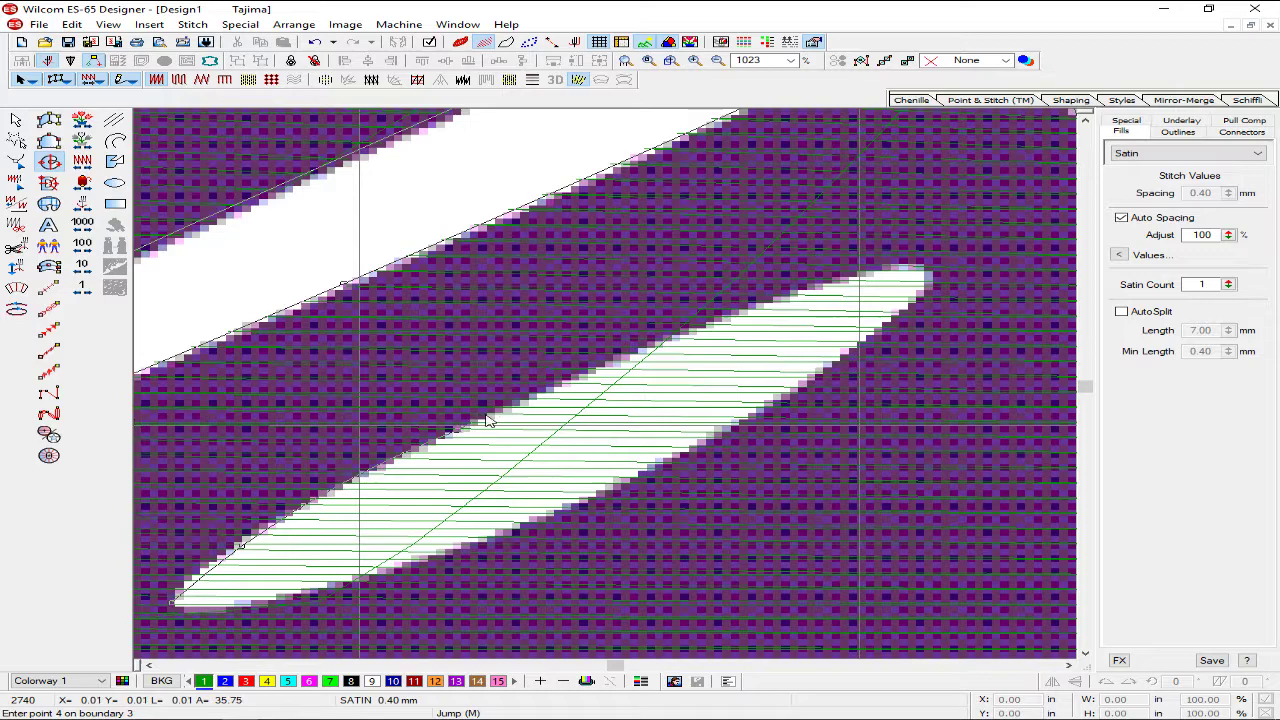
pyautogui.click(672, 345)
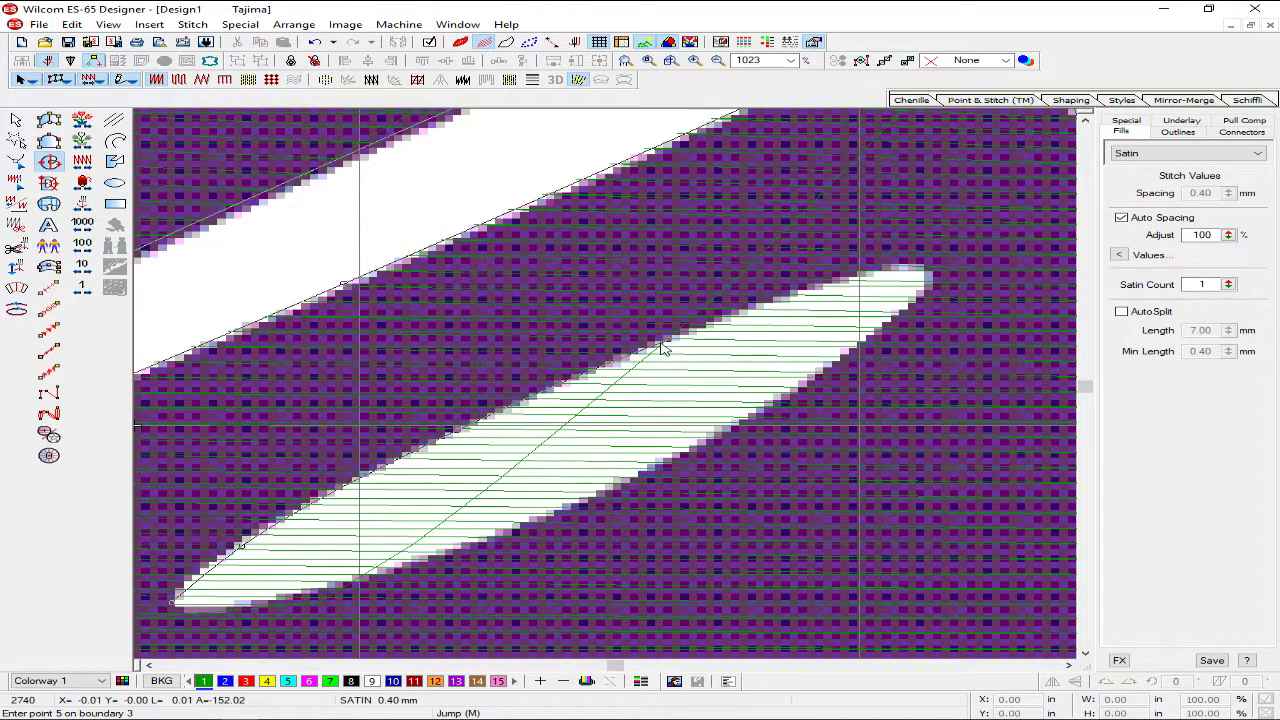
pyautogui.click(823, 289)
pyautogui.click(884, 272)
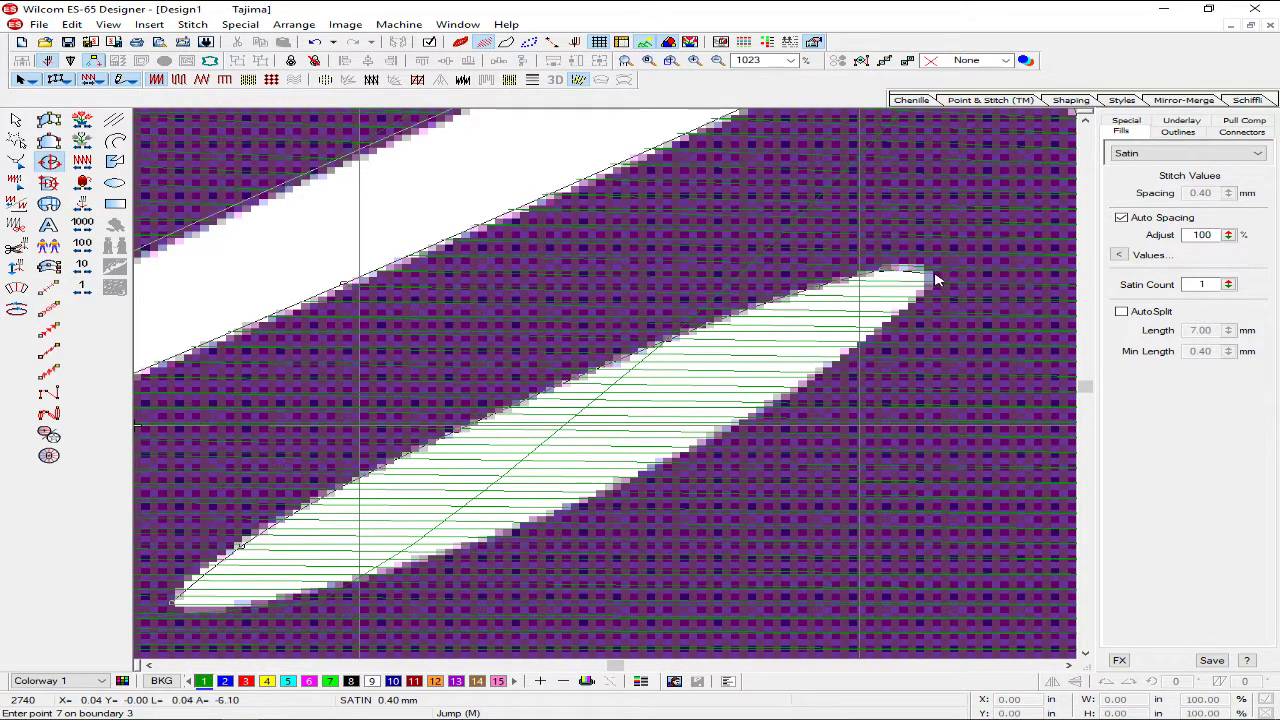
pyautogui.click(928, 275)
# - Trace the lower edge of the closed ellipse above the lettering back to its lower-left tip, close the boundary and regenerate the oval's fill
pyautogui.click(880, 335)
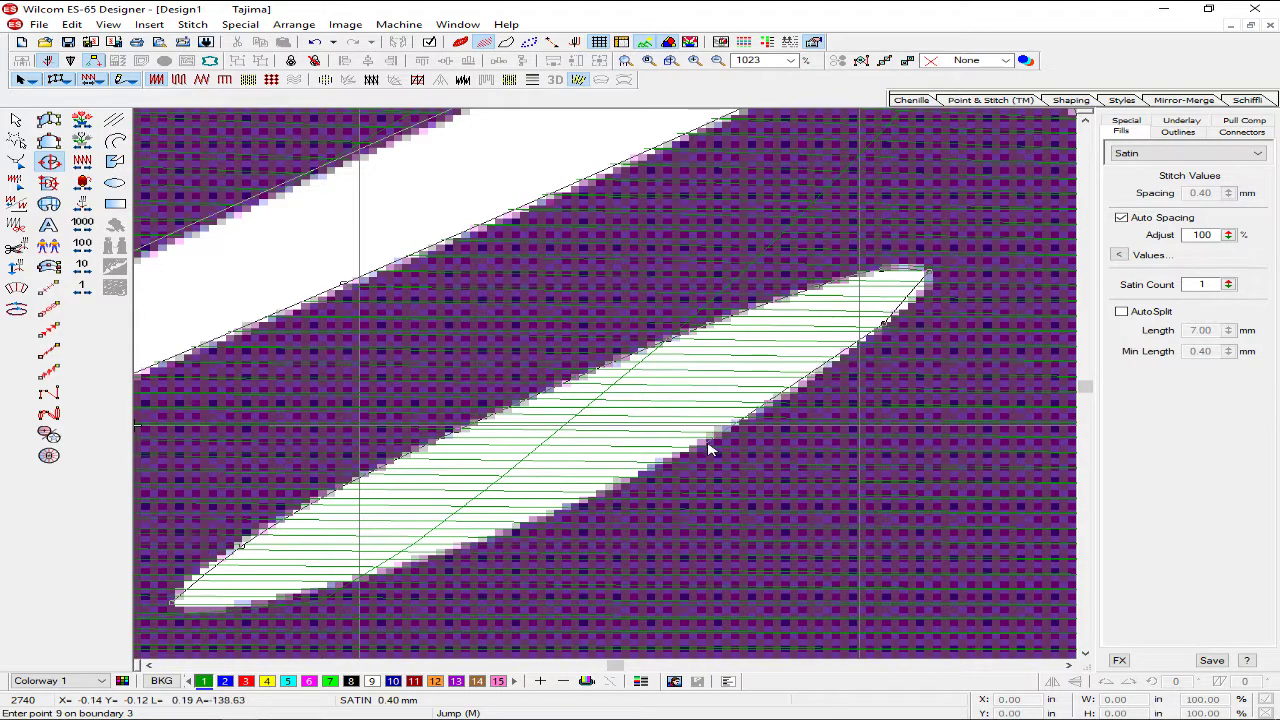
pyautogui.click(557, 510)
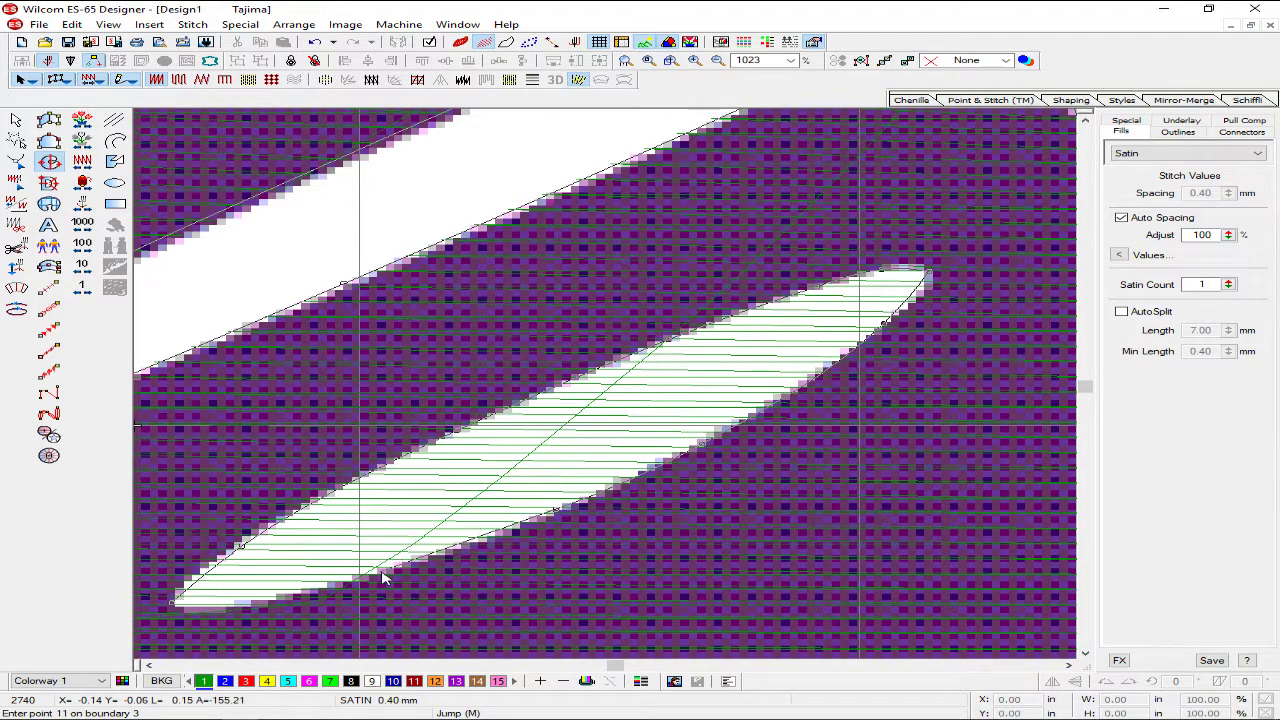
pyautogui.click(378, 574)
pyautogui.click(245, 607)
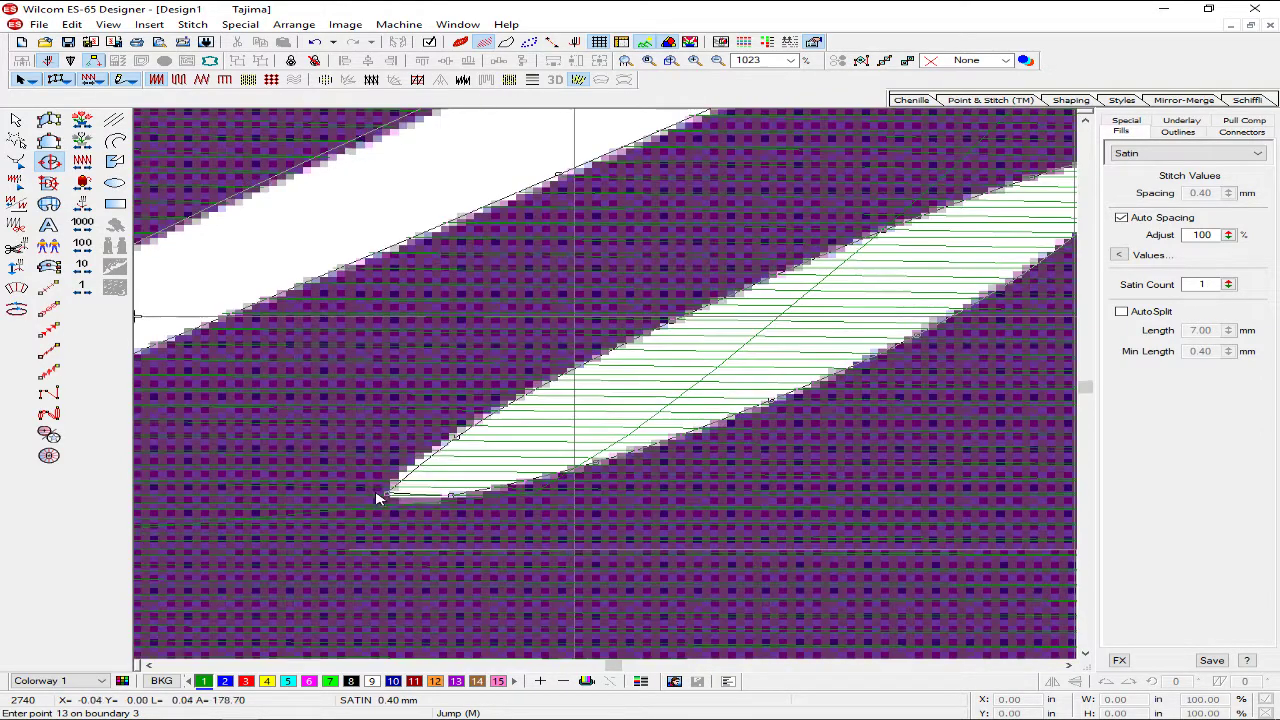
pyautogui.press('Return')
pyautogui.press('Return')
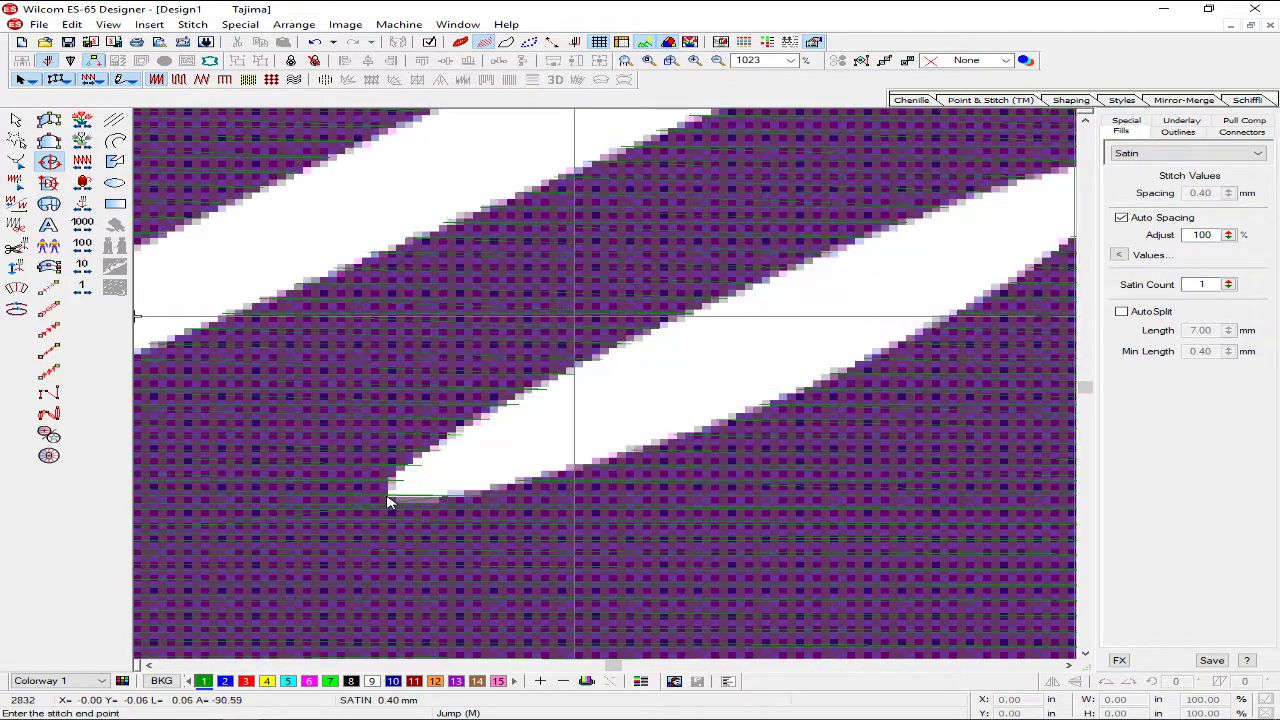
pyautogui.hotkey('shift', 'z')
pyautogui.hotkey('shift', 'z')
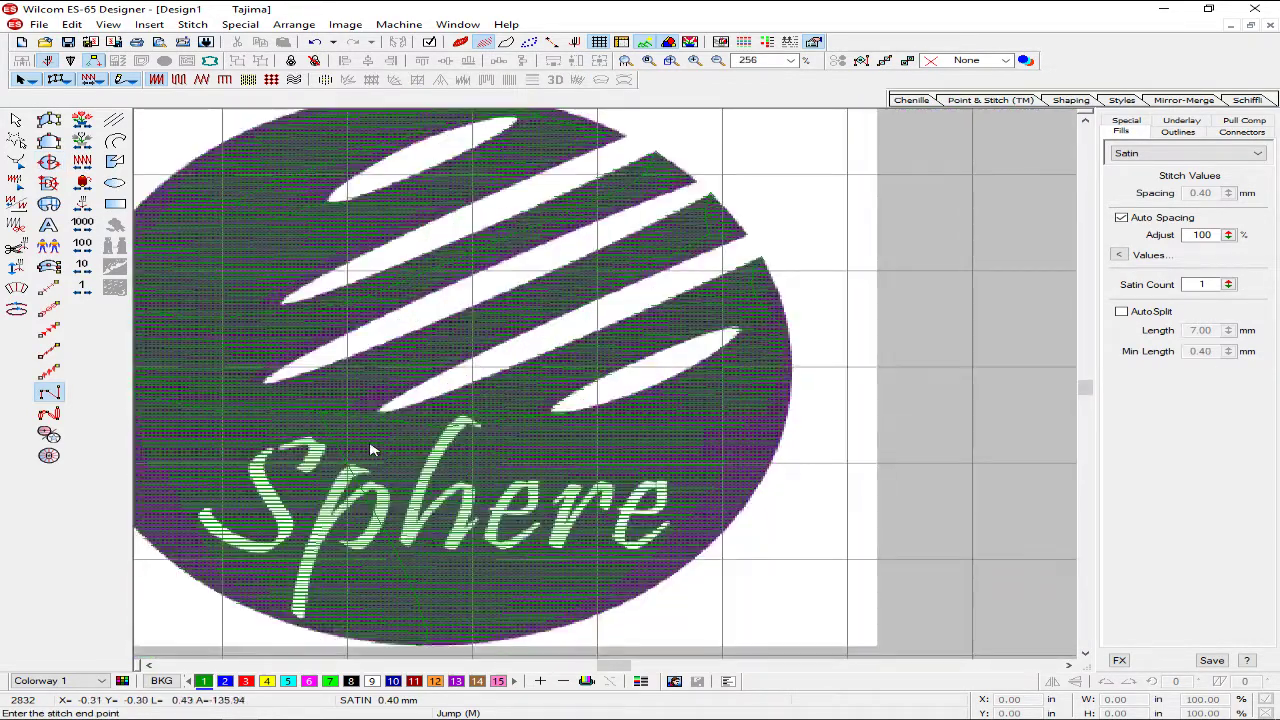
# - Save the design as Design1.EMB in the Images folder
pyautogui.press('b')
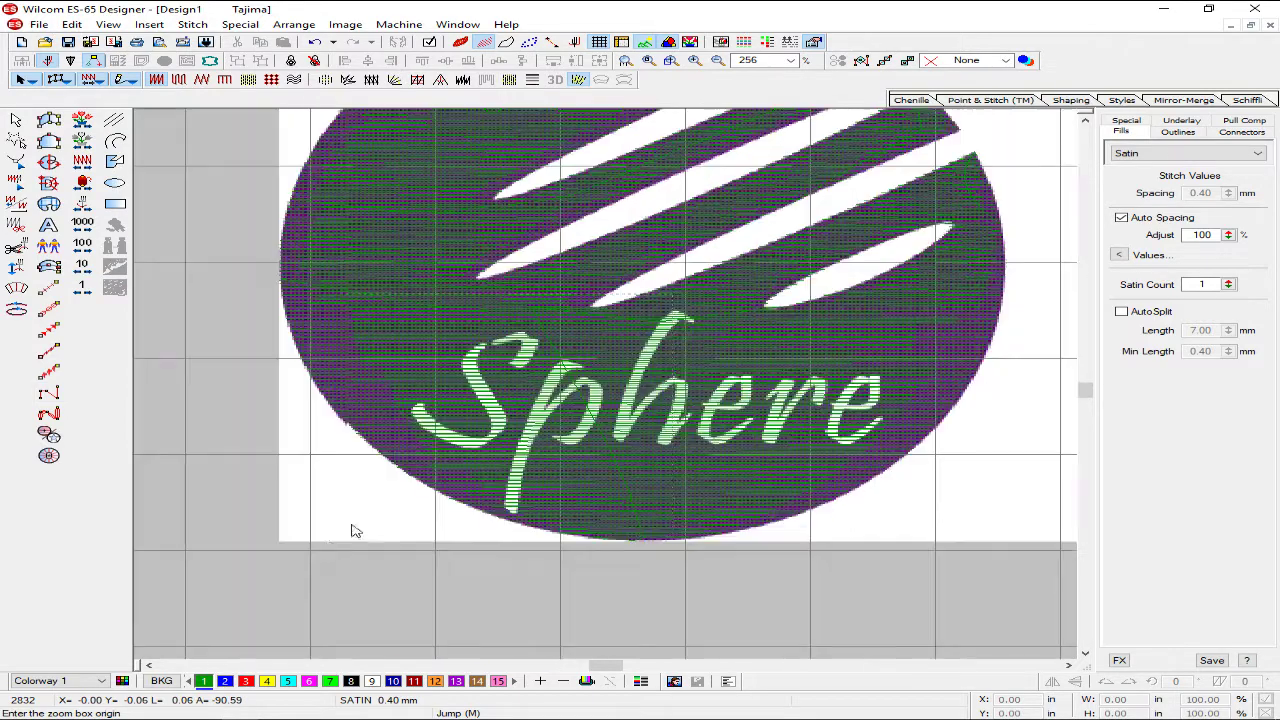
pyautogui.moveTo(335, 540); pyautogui.dragTo(669, 287)
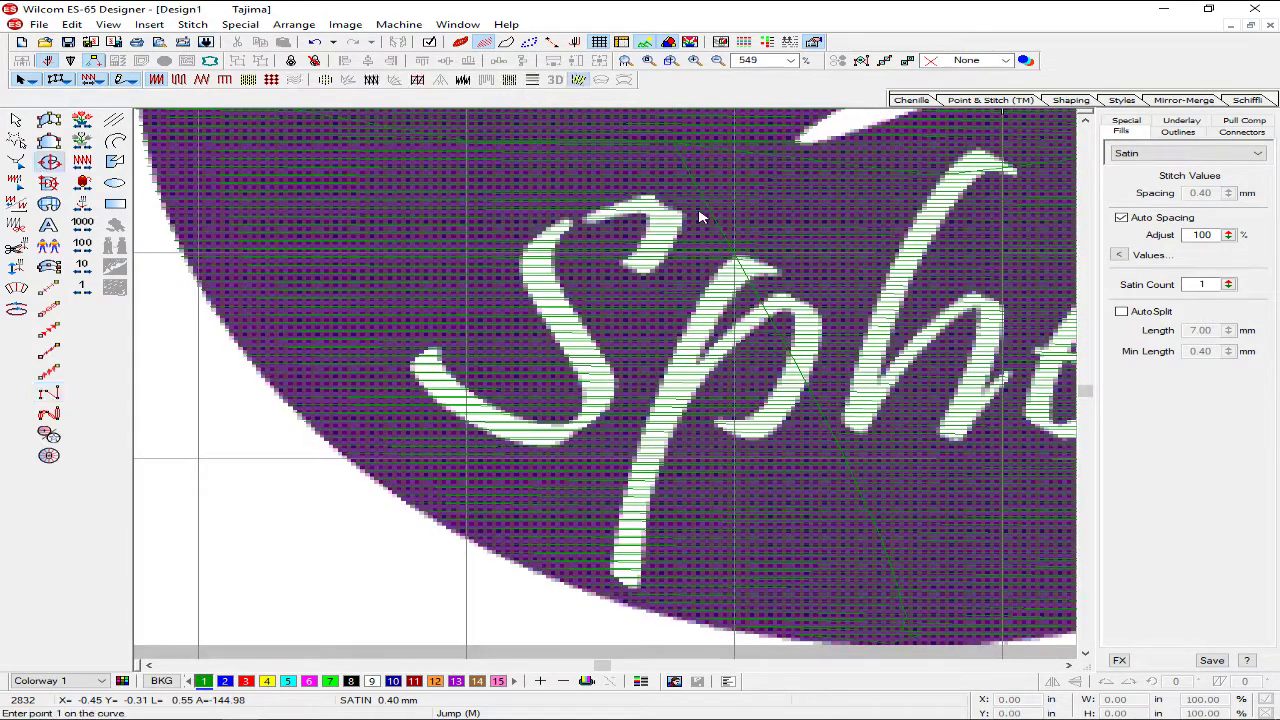
pyautogui.hotkey('shift', 'z')
pyautogui.click(803, 214)
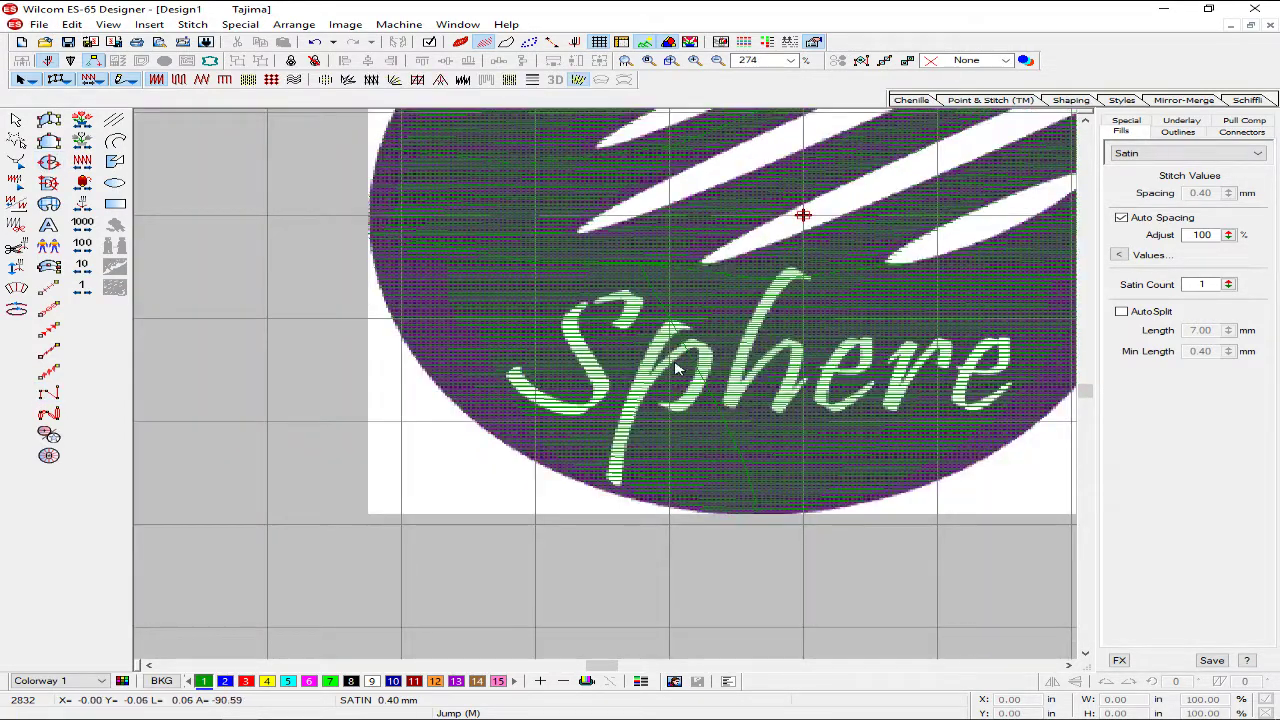
pyautogui.hotkey('ctrl', 's')
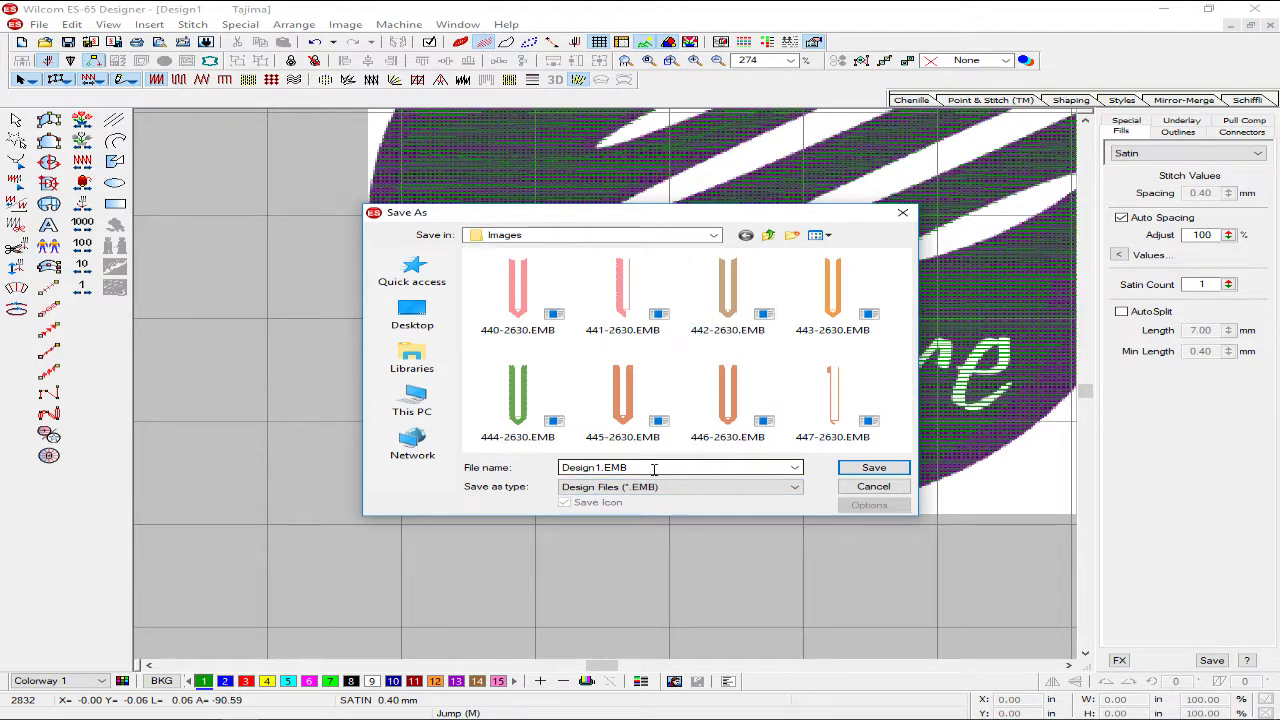
pyautogui.click(874, 468)
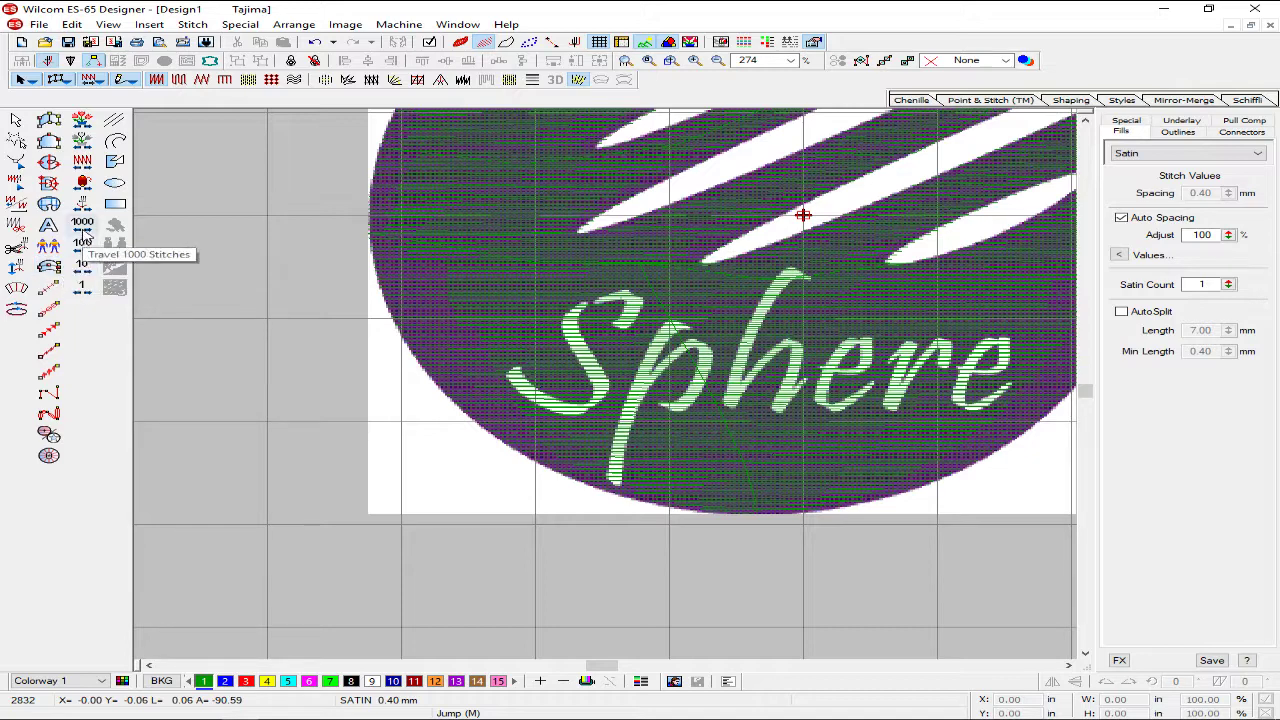
# - Start a satin Input A column on the letter S and place its first point pairs around the rounded lower-left end
pyautogui.click(49, 223)
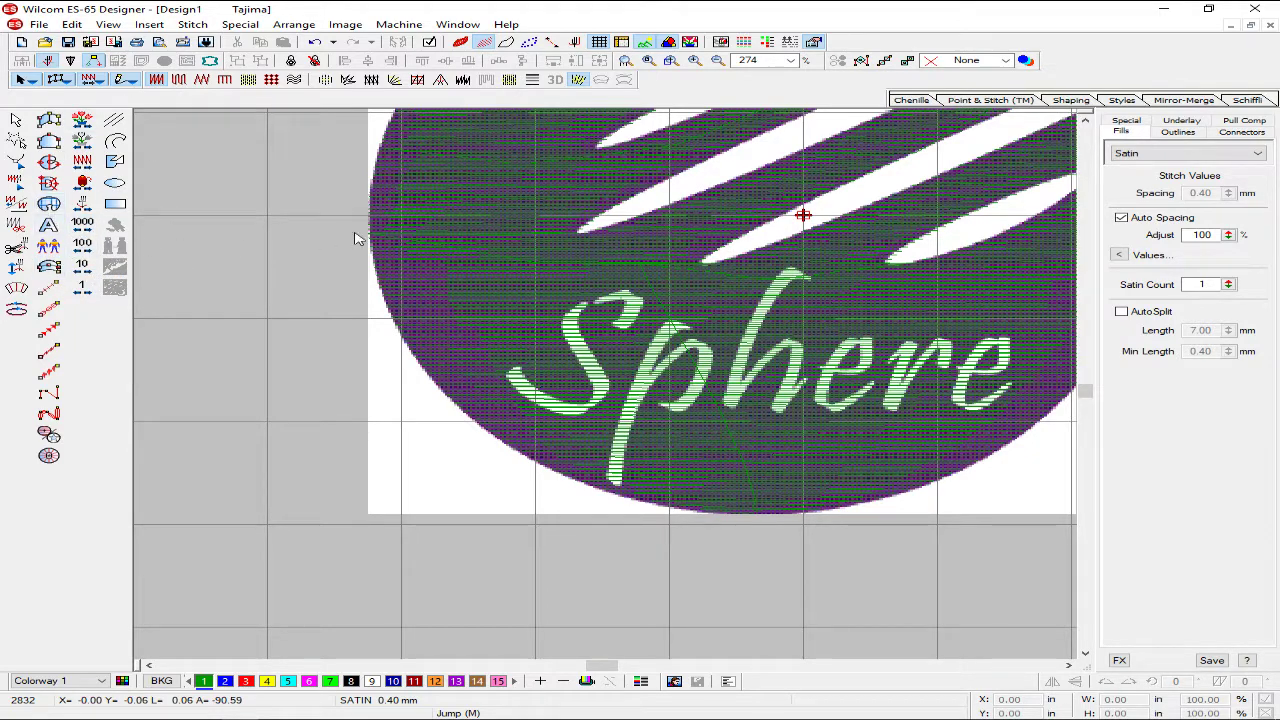
pyautogui.press('b')
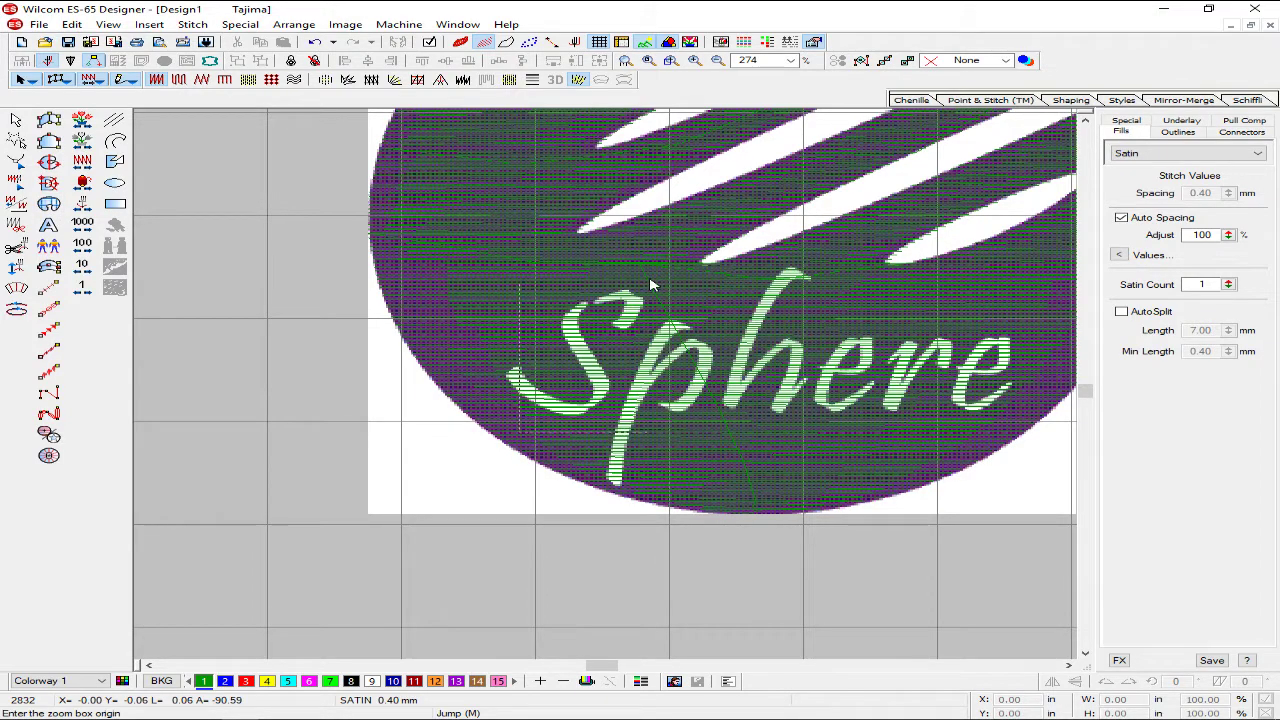
pyautogui.moveTo(650, 285); pyautogui.dragTo(506, 372)
pyautogui.click(49, 119)
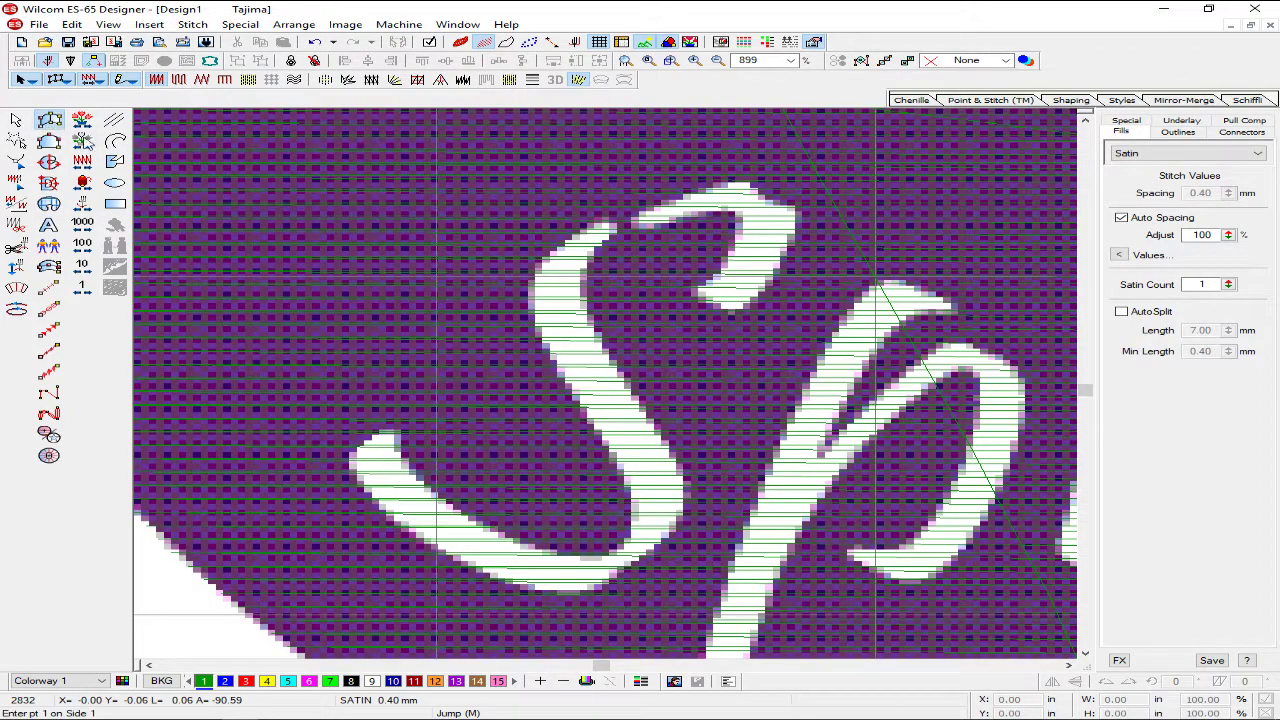
pyautogui.press('b')
pyautogui.moveTo(302, 361); pyautogui.dragTo(530, 548)
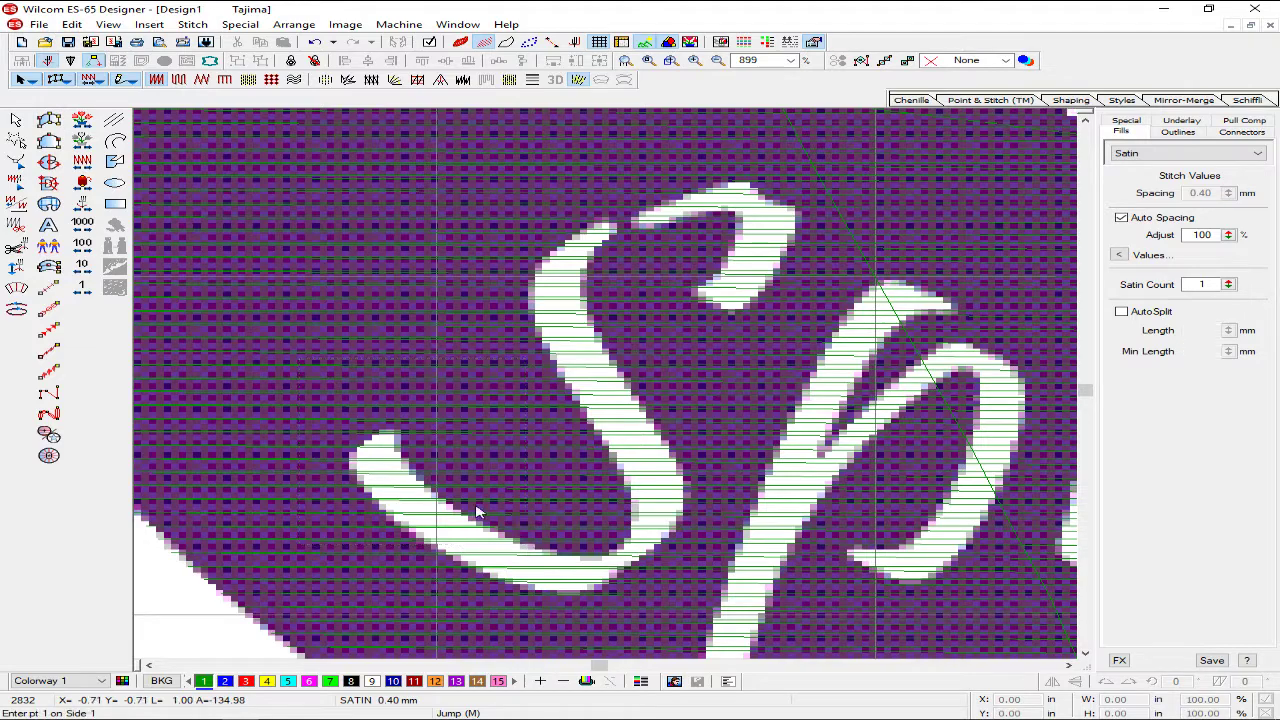
pyautogui.hotkey('shift', 'z')
pyautogui.hotkey('shift', 'z')
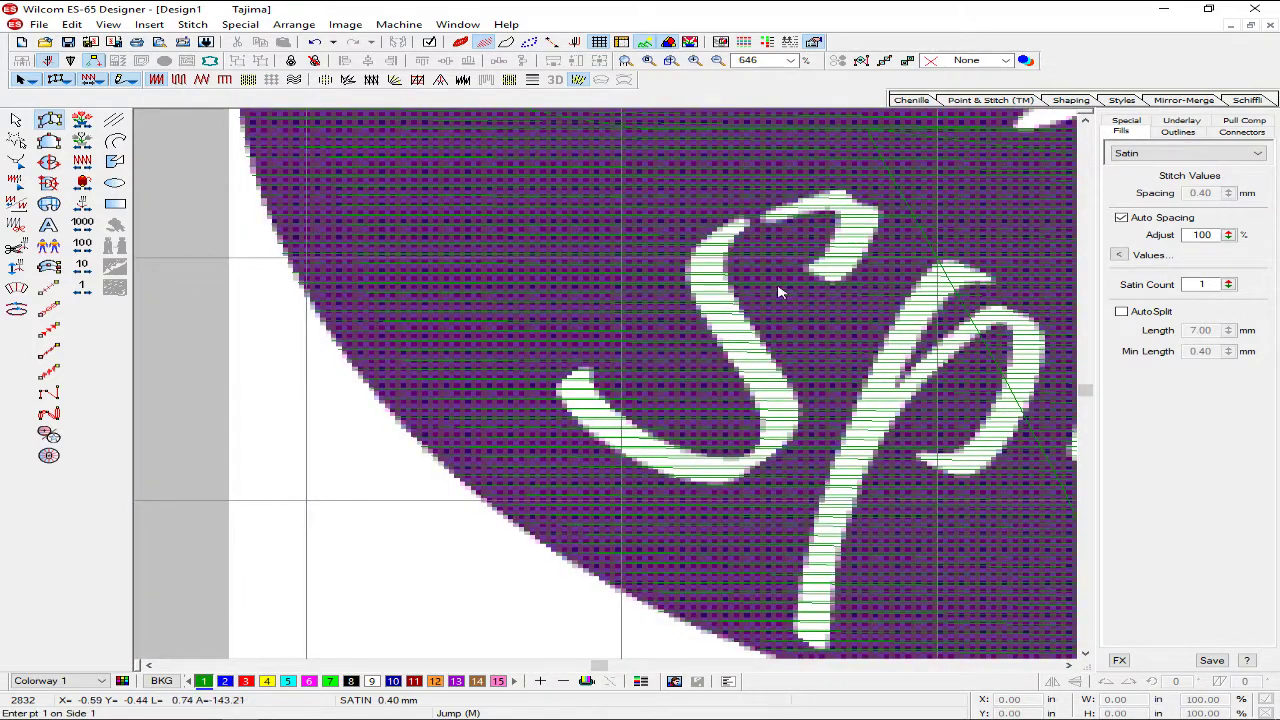
pyautogui.press('b')
pyautogui.moveTo(522, 332); pyautogui.dragTo(627, 437)
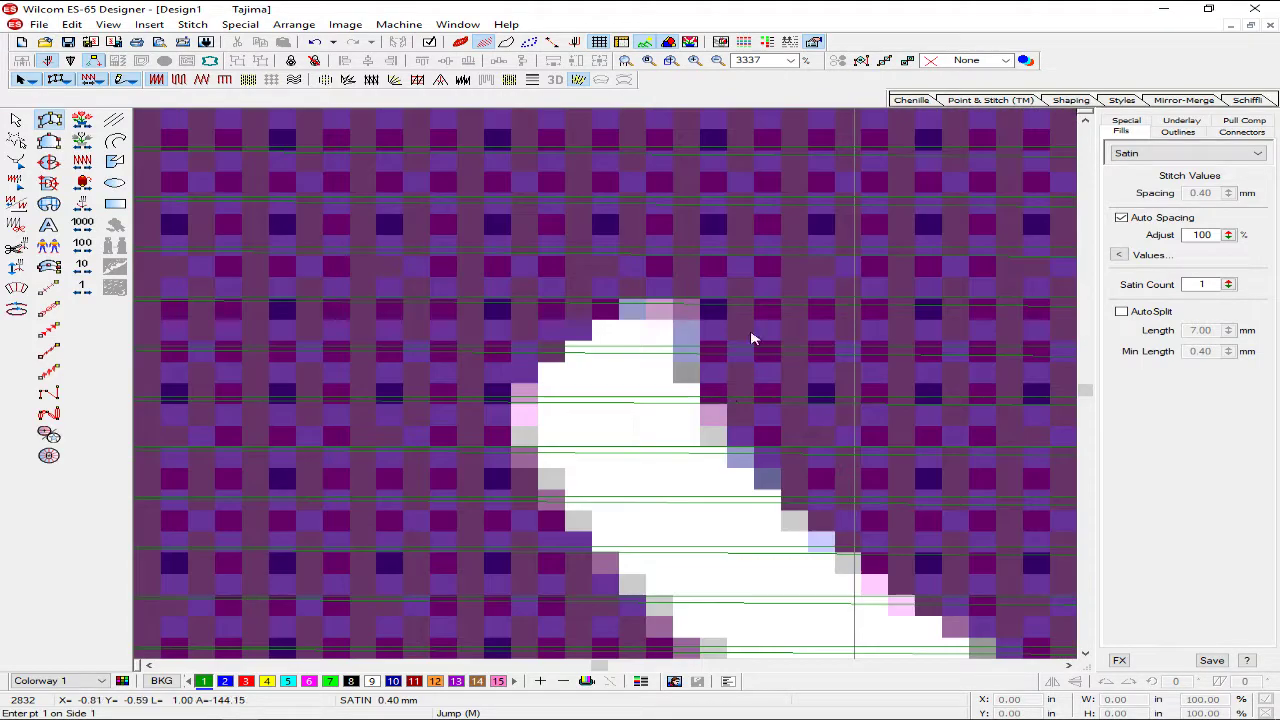
pyautogui.click(687, 301)
pyautogui.click(537, 368)
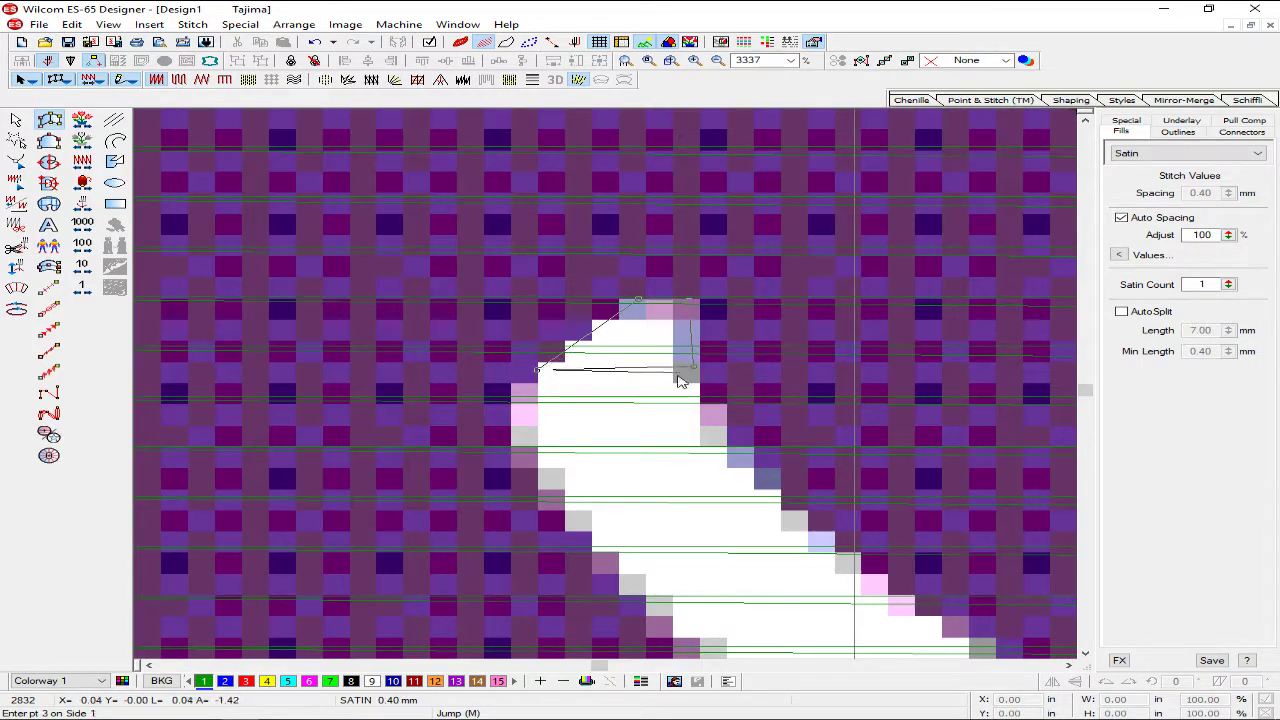
pyautogui.rightClick(531, 467)
pyautogui.click(708, 432)
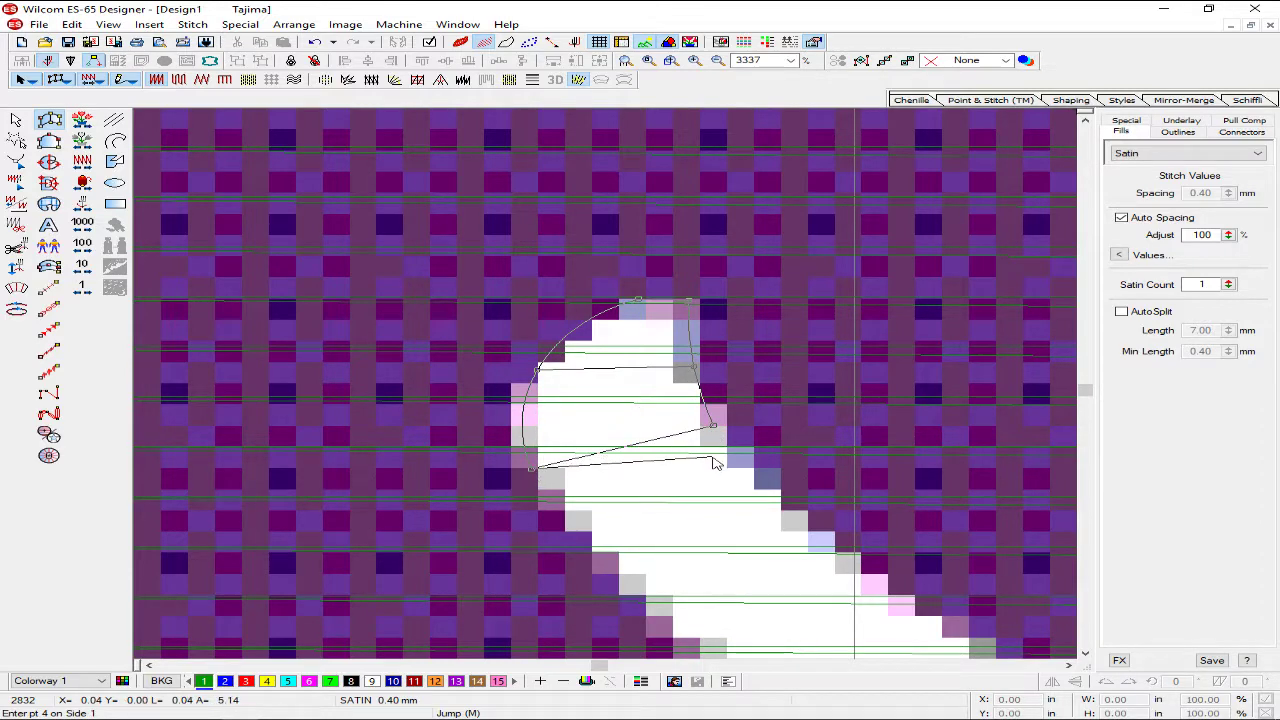
# - Continue the S column with point pairs on both edges of the lower curve up to its lower-right bend
pyautogui.hotkey('shift', 'z')
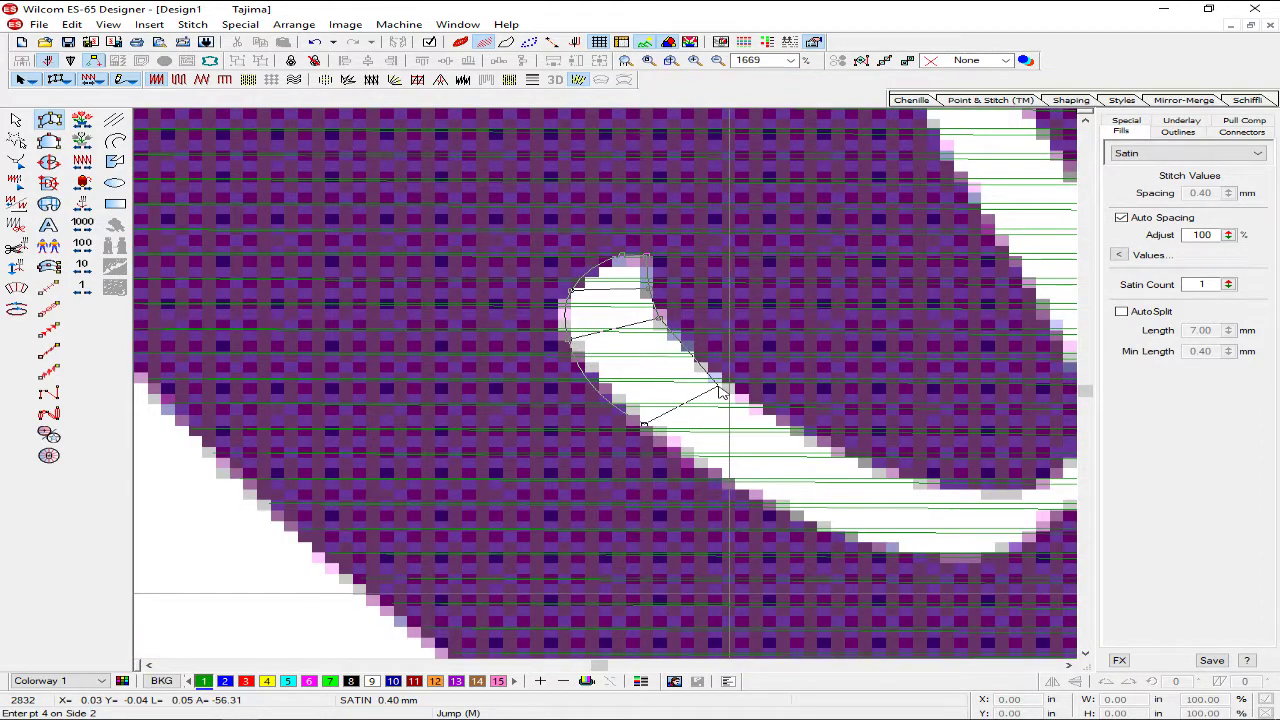
pyautogui.click(725, 386)
pyautogui.click(766, 499)
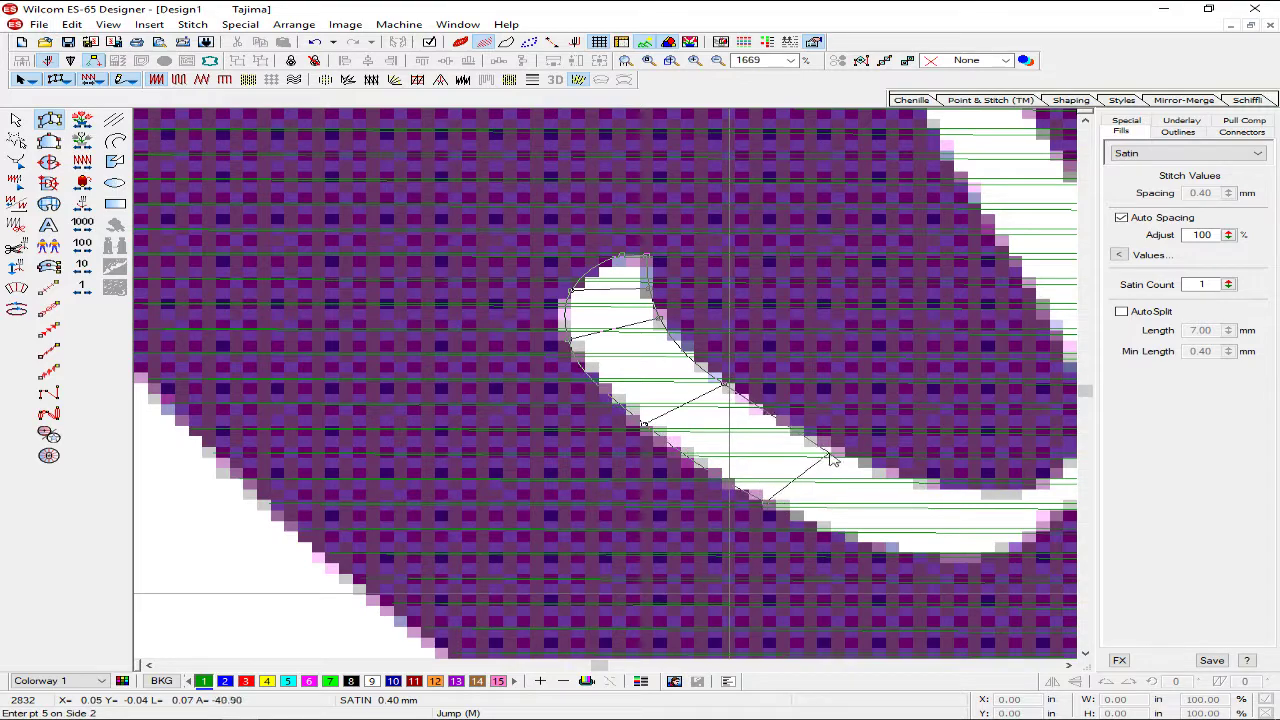
pyautogui.click(827, 453)
pyautogui.click(930, 557)
pyautogui.click(948, 486)
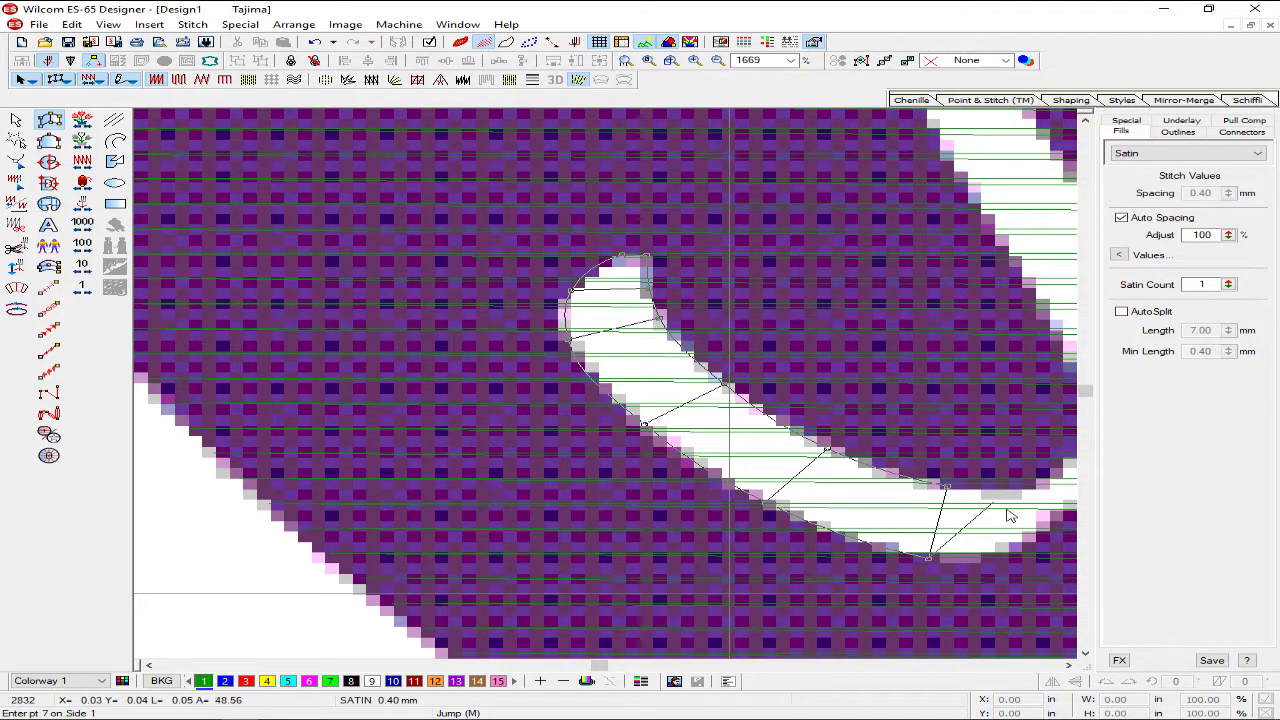
pyautogui.click(862, 438)
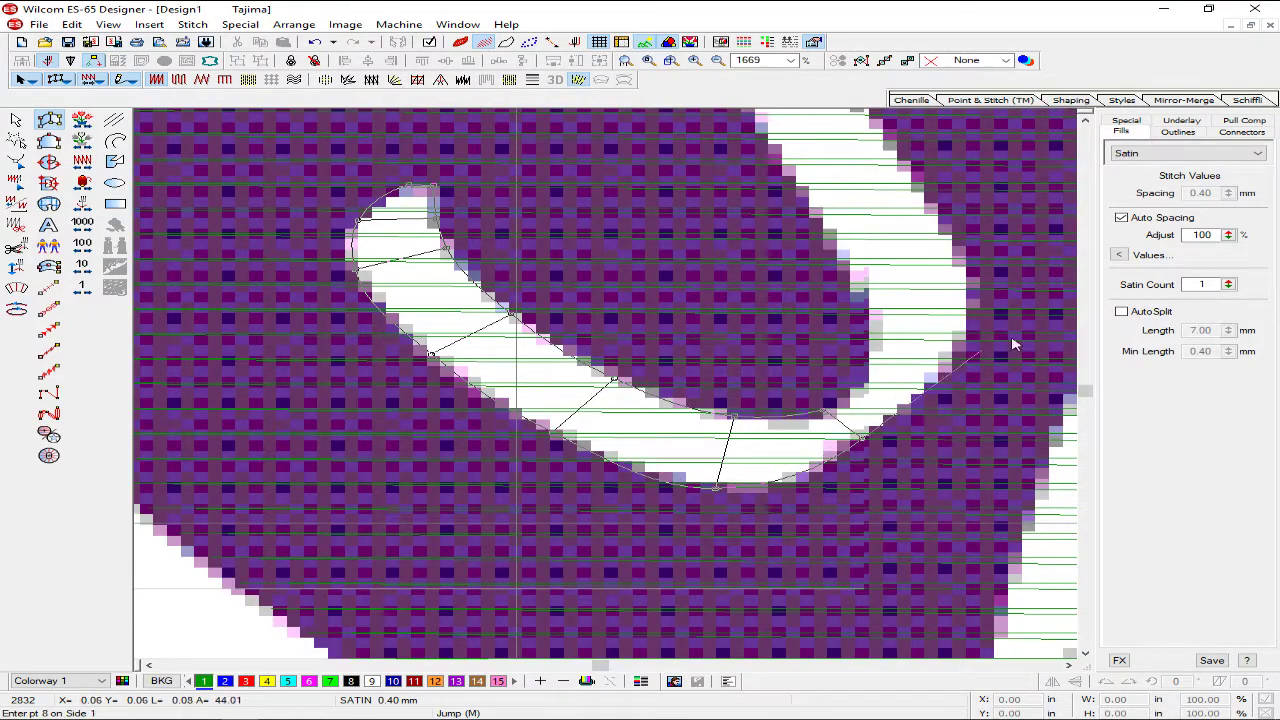
# - Extend the S column with point pairs around the lower-right bend and up the diagonal stem to the upper curve
pyautogui.click(956, 342)
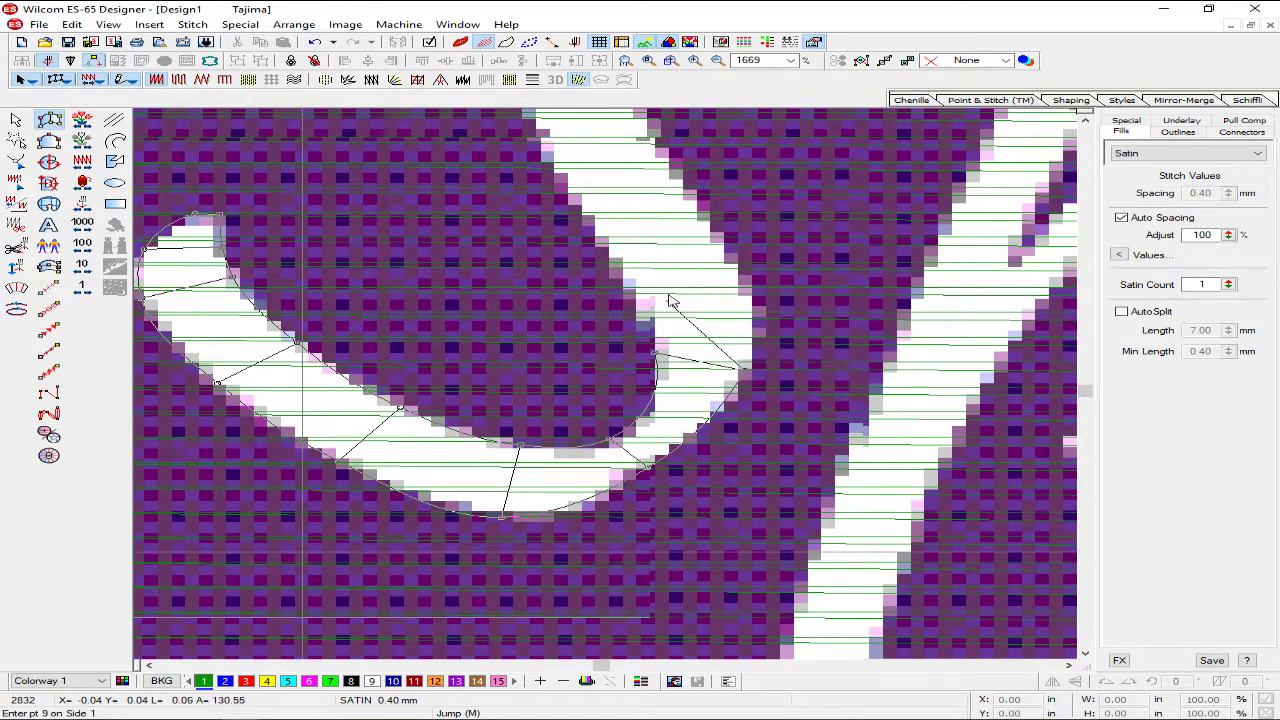
pyautogui.click(711, 251)
pyautogui.click(634, 267)
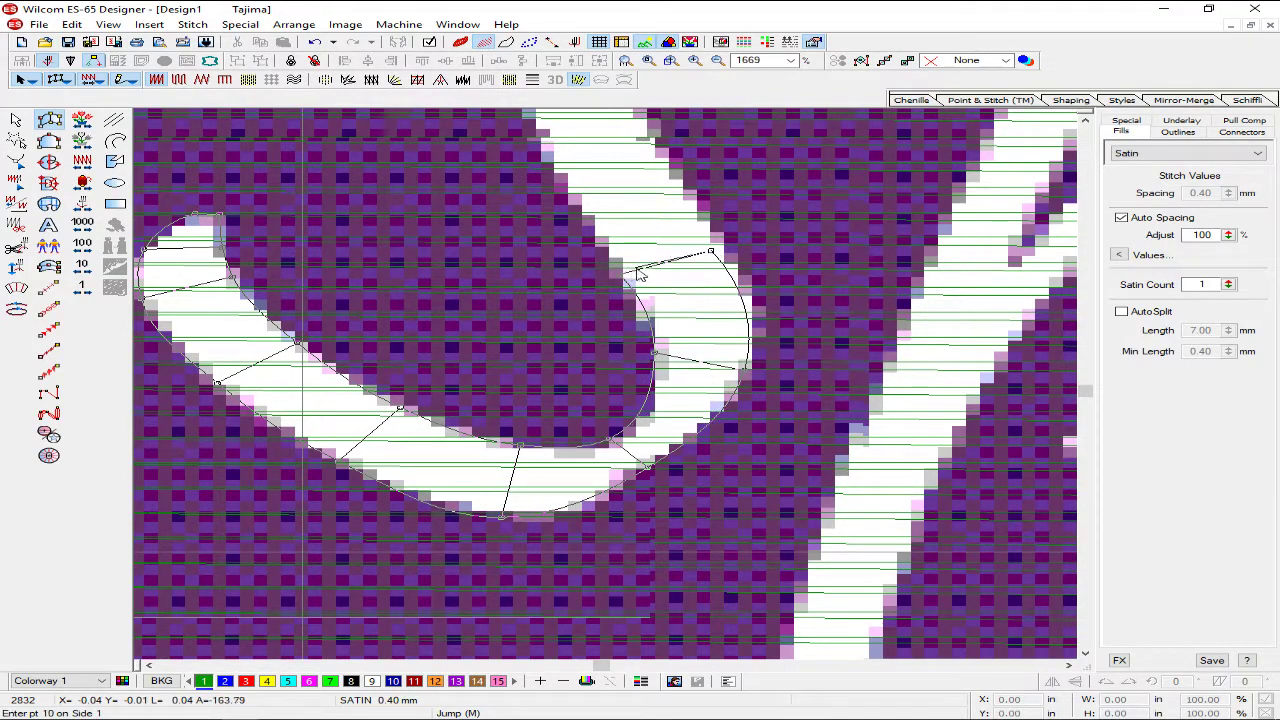
pyautogui.click(632, 288)
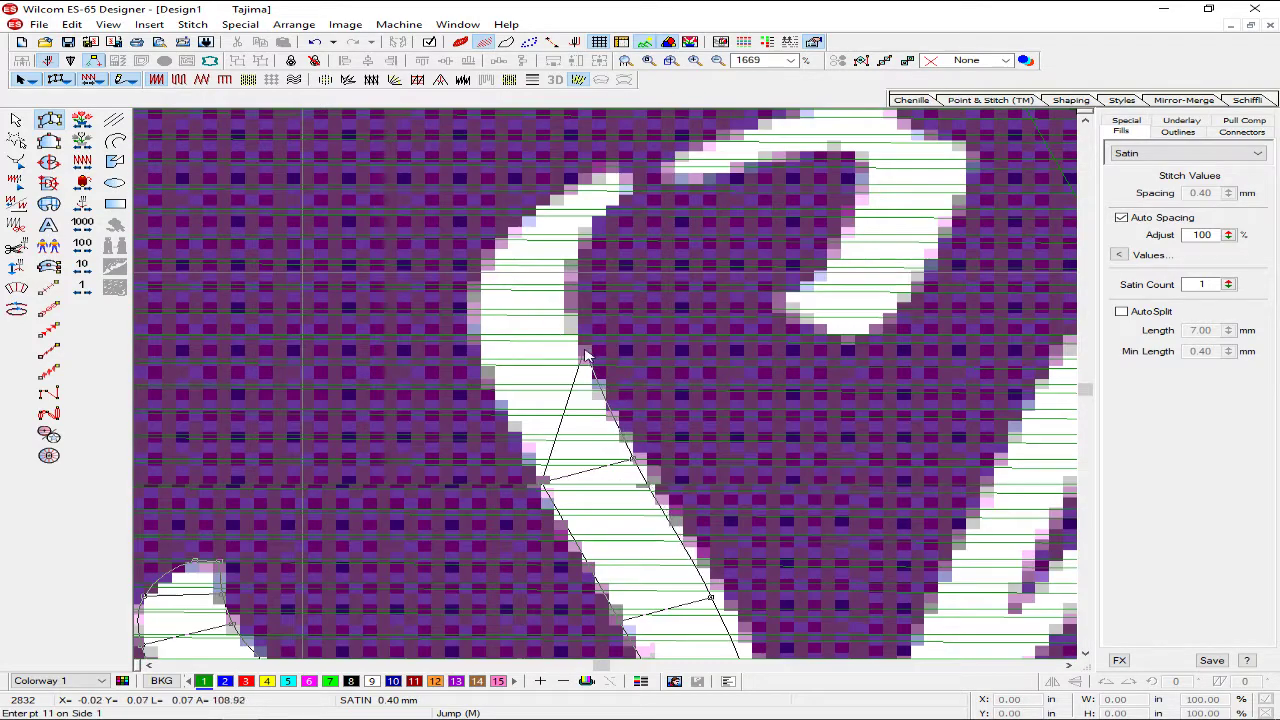
pyautogui.click(482, 361)
pyautogui.scroll(2, 490, 365)
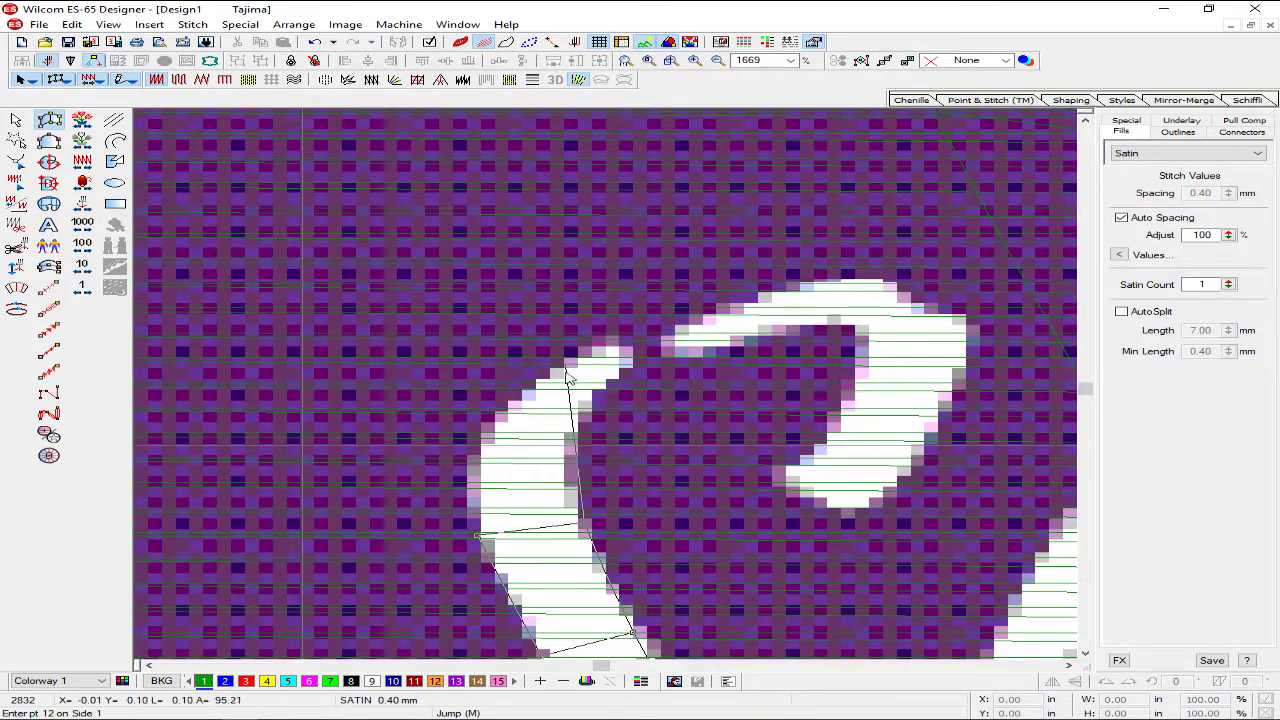
pyautogui.click(490, 428)
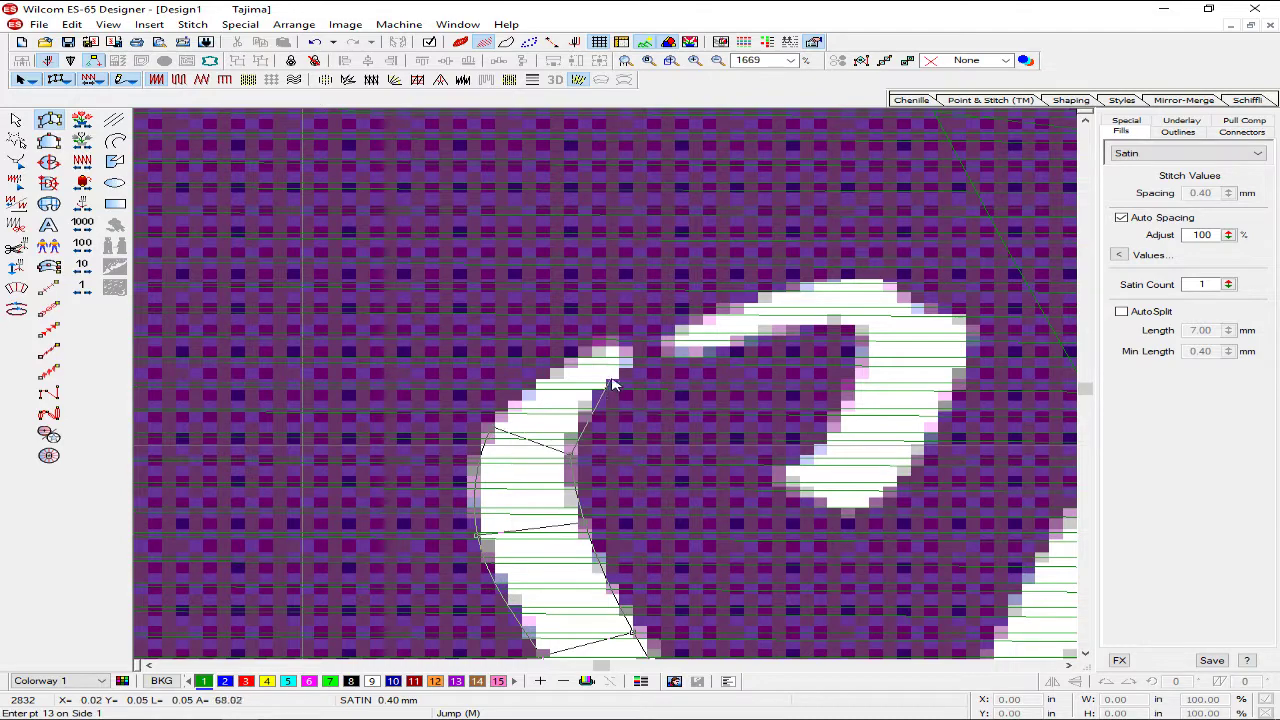
# - Place the last point pairs at the upper tip of the S stroke and generate the column's satin stitches
pyautogui.click(571, 353)
pyautogui.hotkey('shift', 'z')
pyautogui.hotkey('shift', 'z')
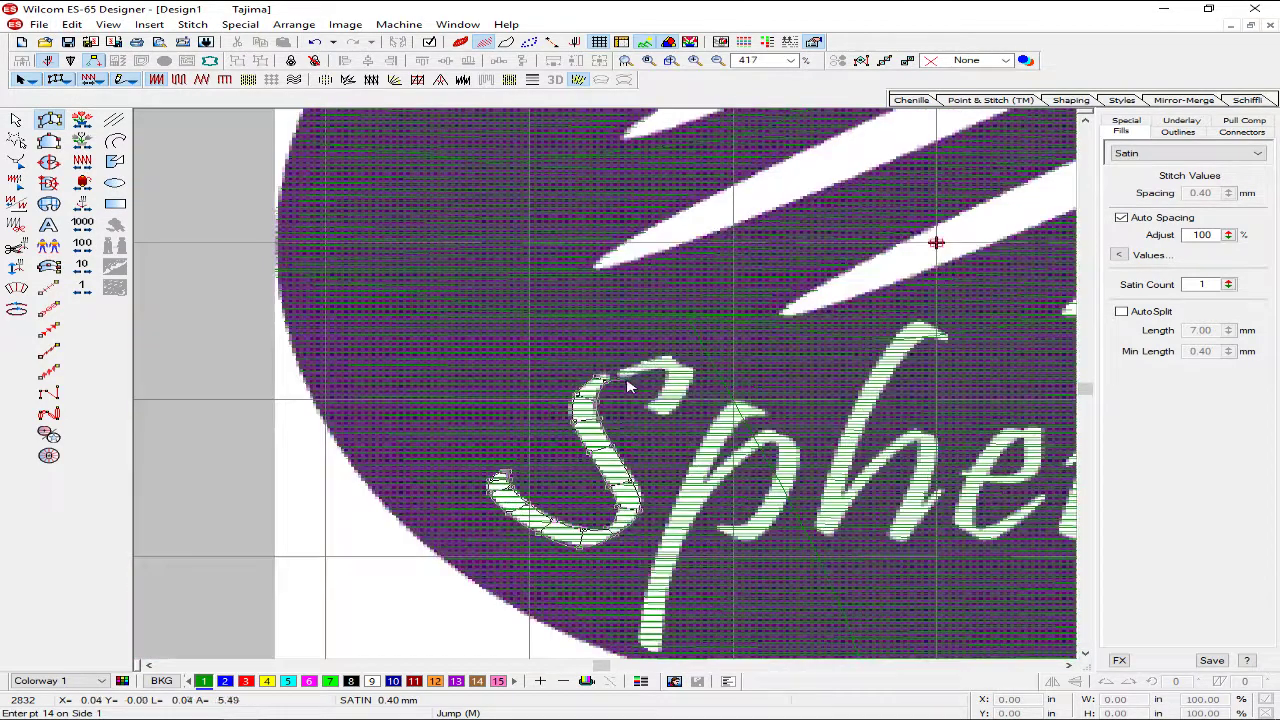
pyautogui.press('z')
pyautogui.press('z')
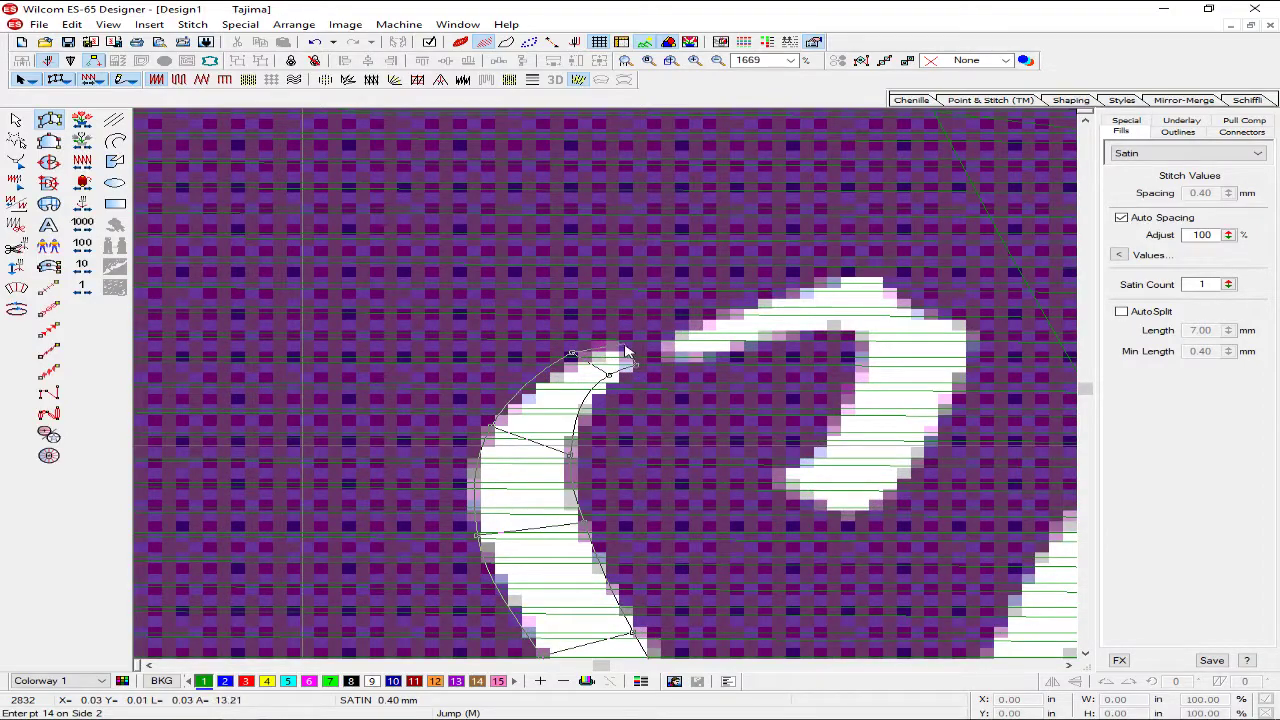
pyautogui.click(627, 351)
pyautogui.press('Return')
# - Reshape the S column by moving the inner control point at its lower-right bend slightly outward, toward the opposite edge
pyautogui.scroll(-2, 630, 350)
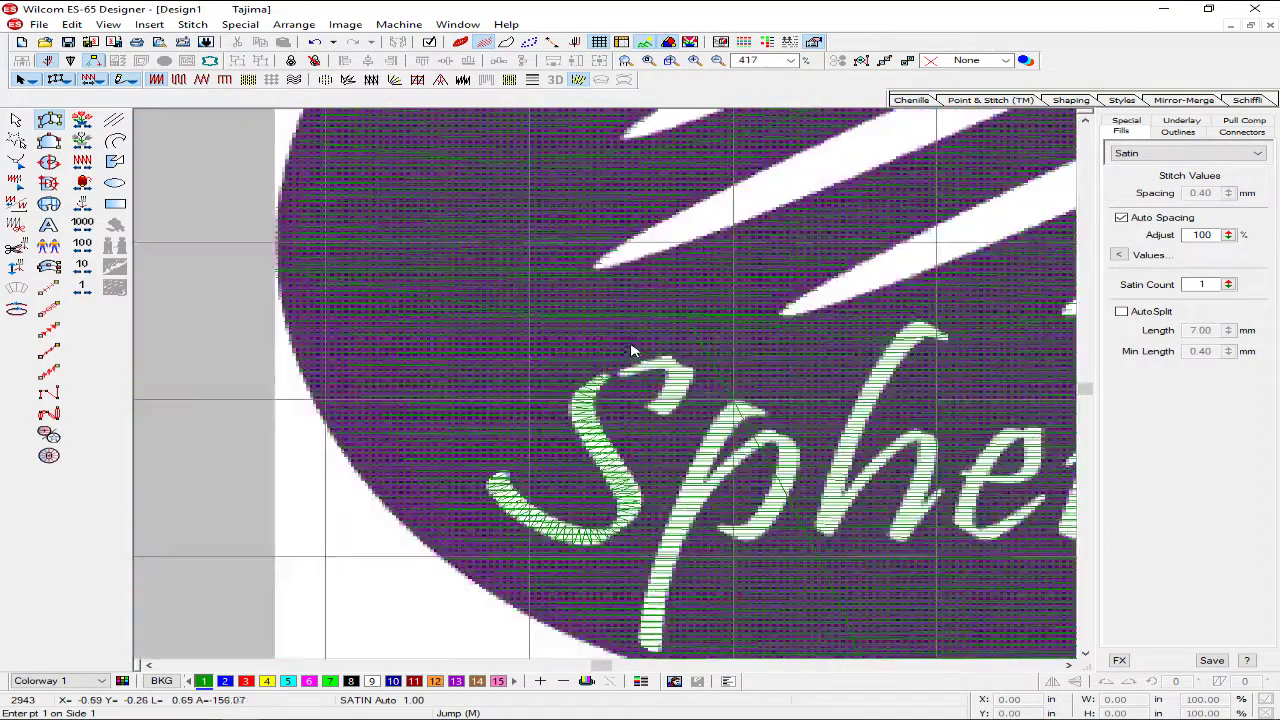
pyautogui.scroll(1, 640, 330)
pyautogui.scroll(-2, 617, 305)
pyautogui.scroll(2, 630, 320)
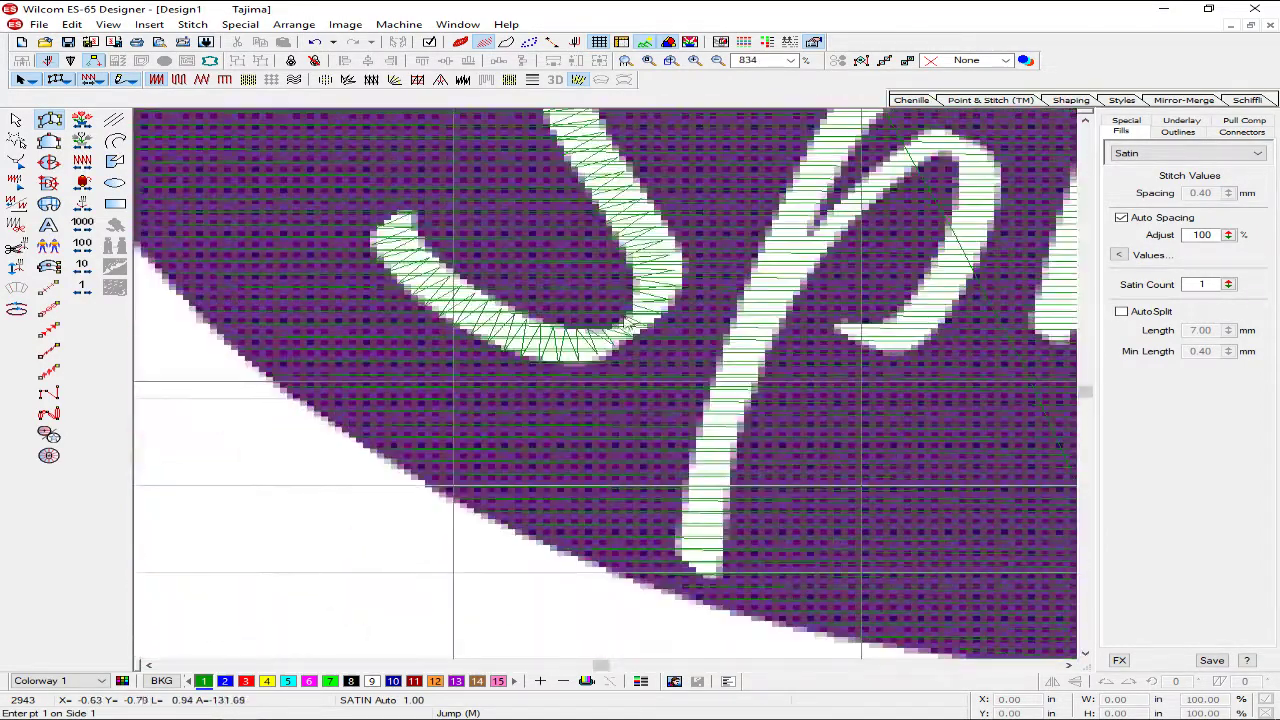
pyautogui.scroll(-2, 651, 313)
pyautogui.scroll(2, 641, 335)
pyautogui.press('h')
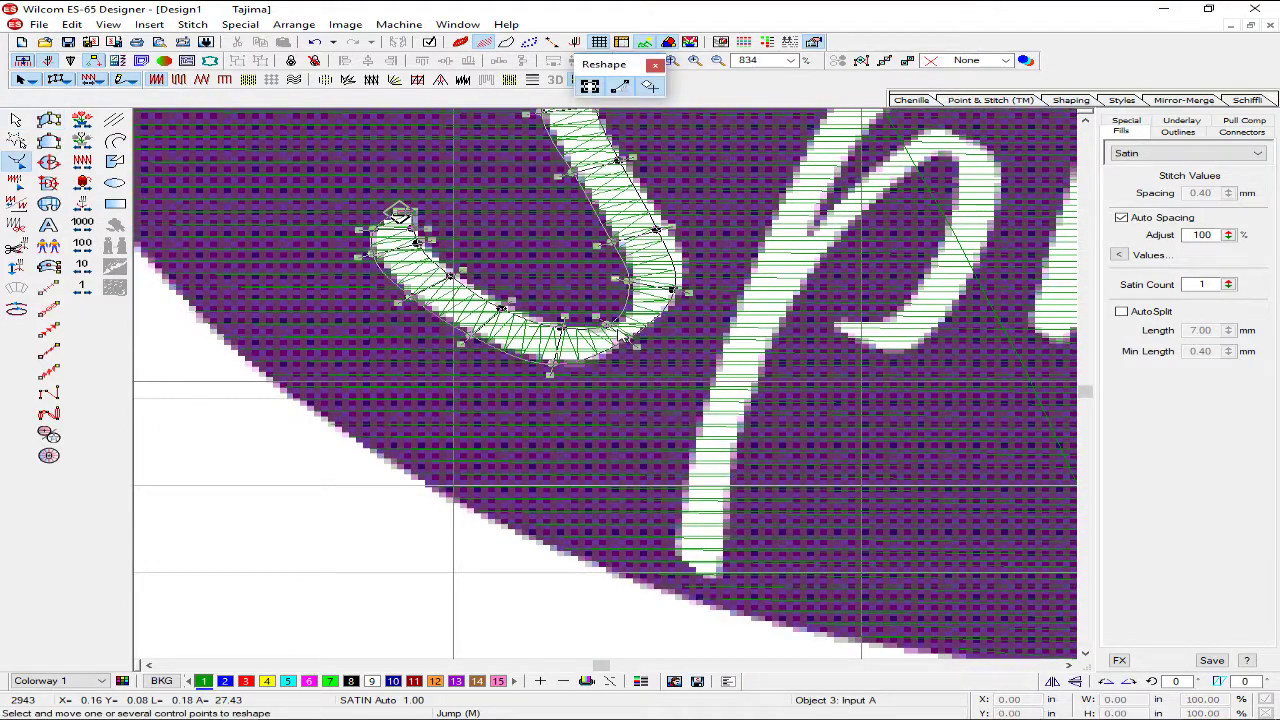
pyautogui.scroll(-2, 629, 336)
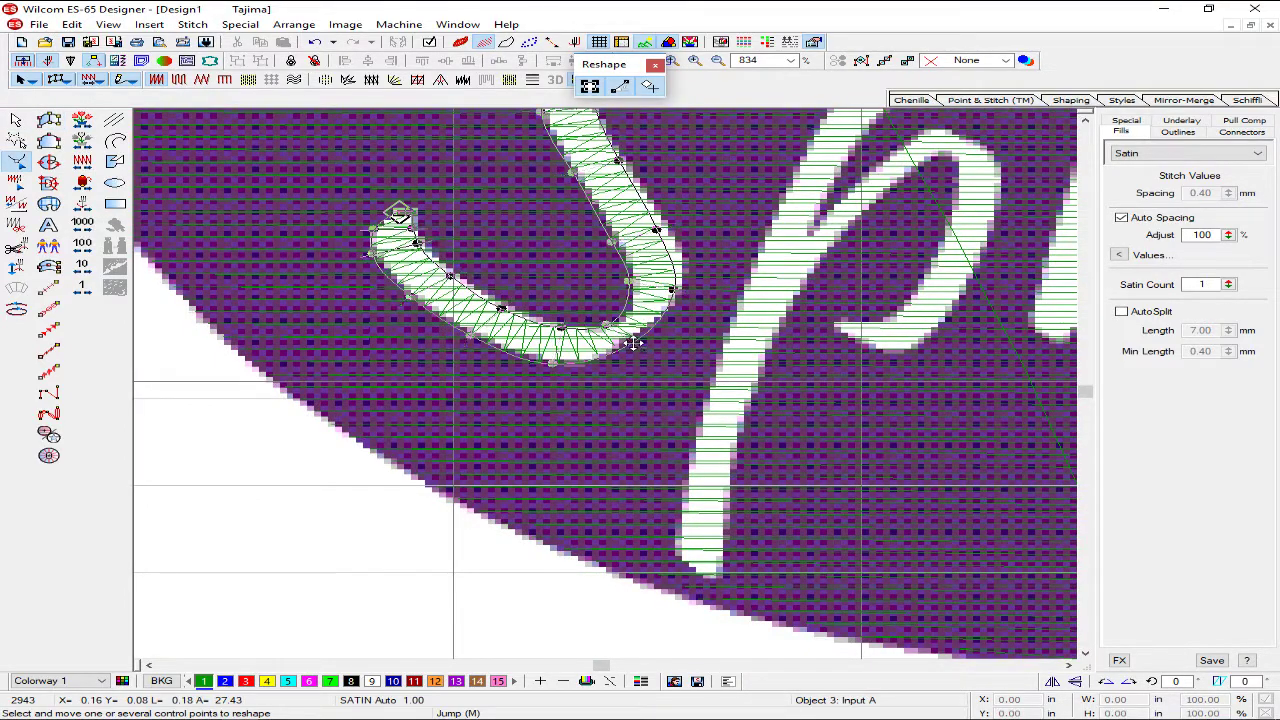
pyautogui.scroll(2, 620, 340)
pyautogui.scroll(-2, 617, 340)
pyautogui.scroll(2, 616, 321)
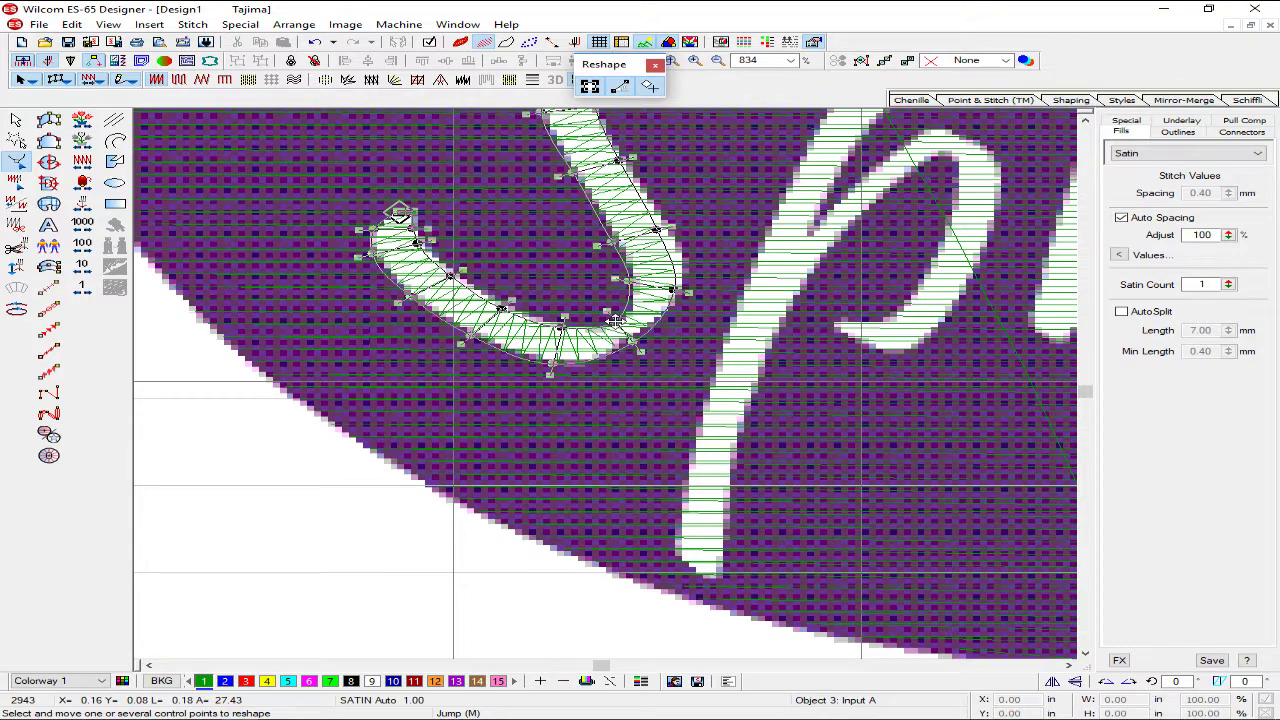
pyautogui.moveTo(615, 320); pyautogui.dragTo(630, 331)
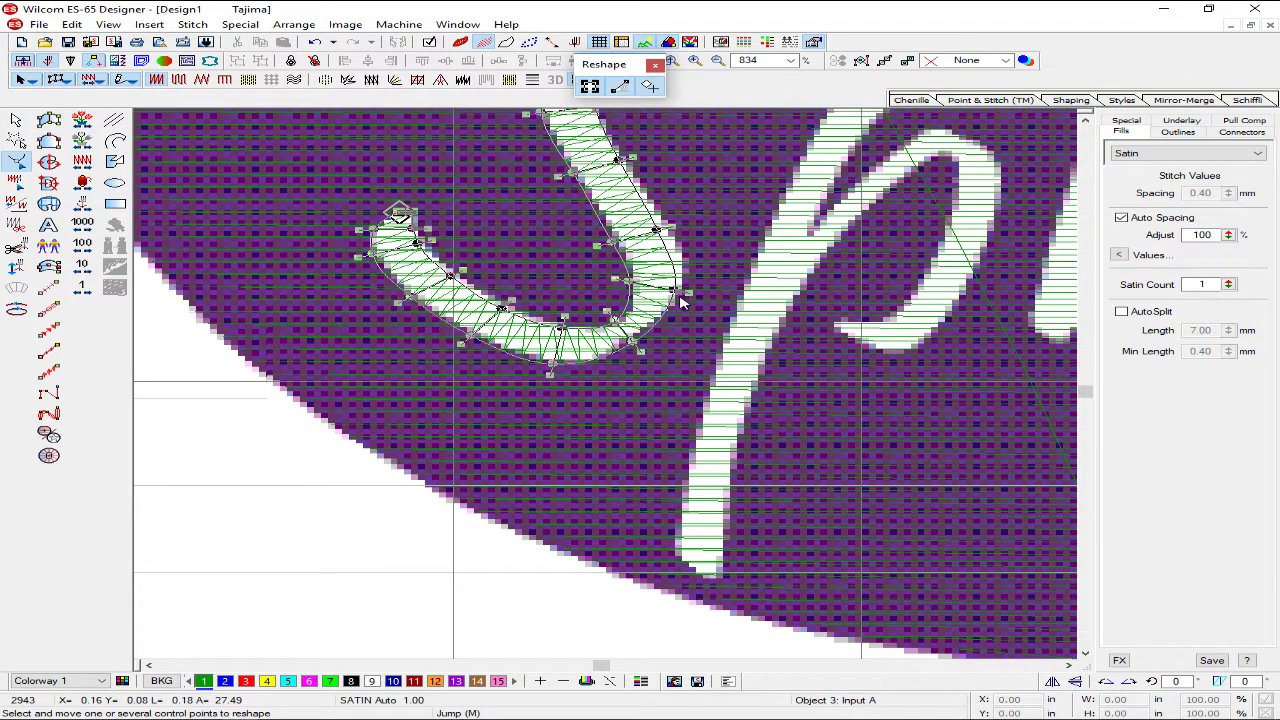
pyautogui.scroll(-2, 680, 301)
pyautogui.press('Escape')
pyautogui.scroll(2, 480, 291)
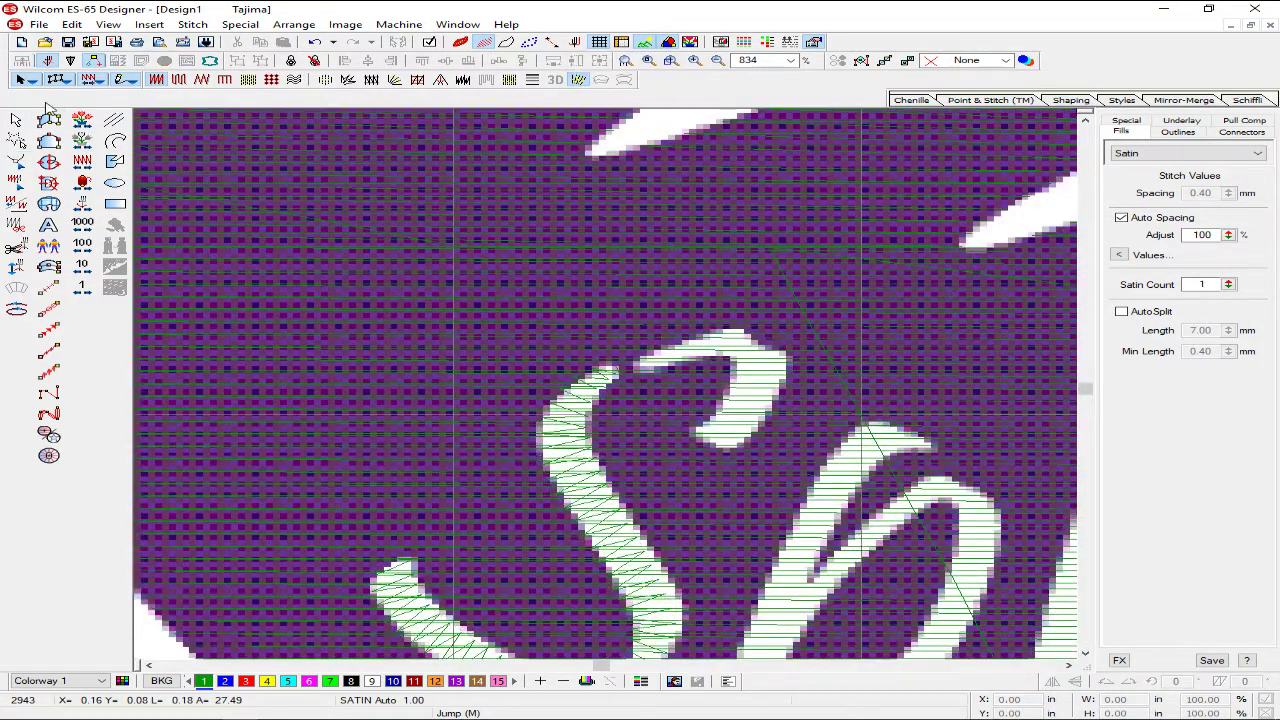
# - Select the S column and assign it thread color 9, white
pyautogui.scroll(-3, 603, 373)
pyautogui.scroll(2, 636, 357)
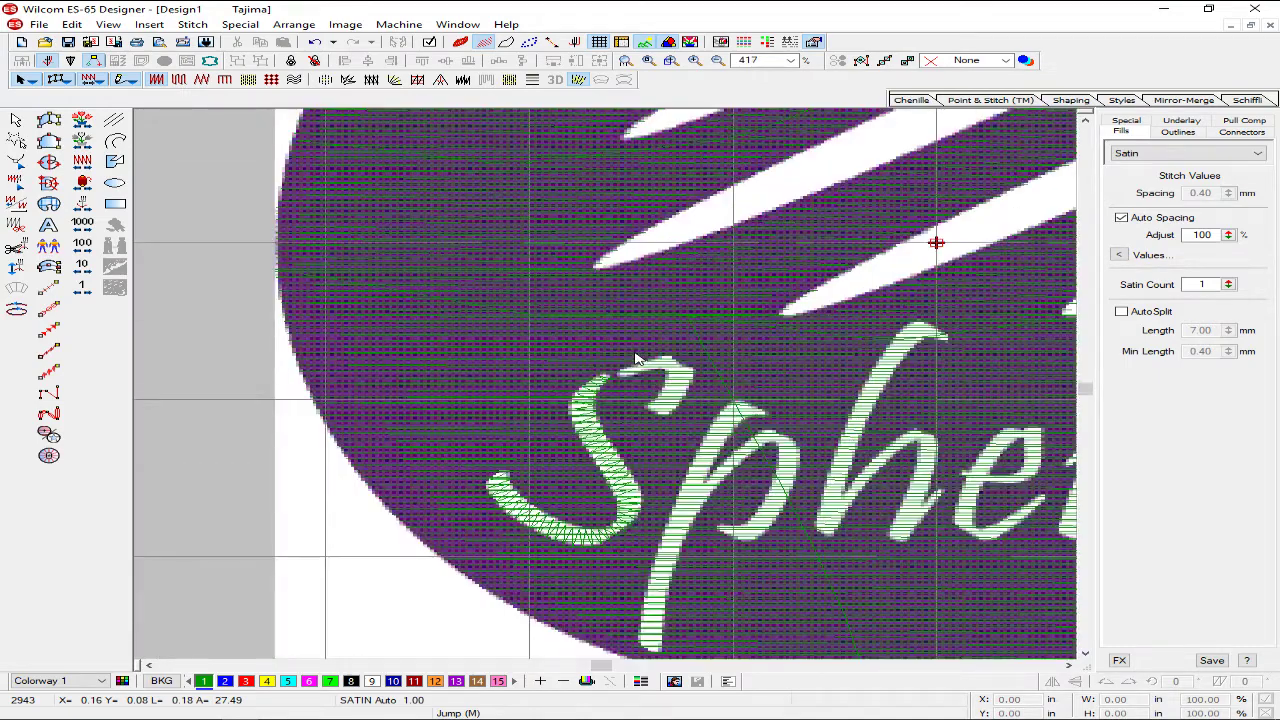
pyautogui.click(605, 383)
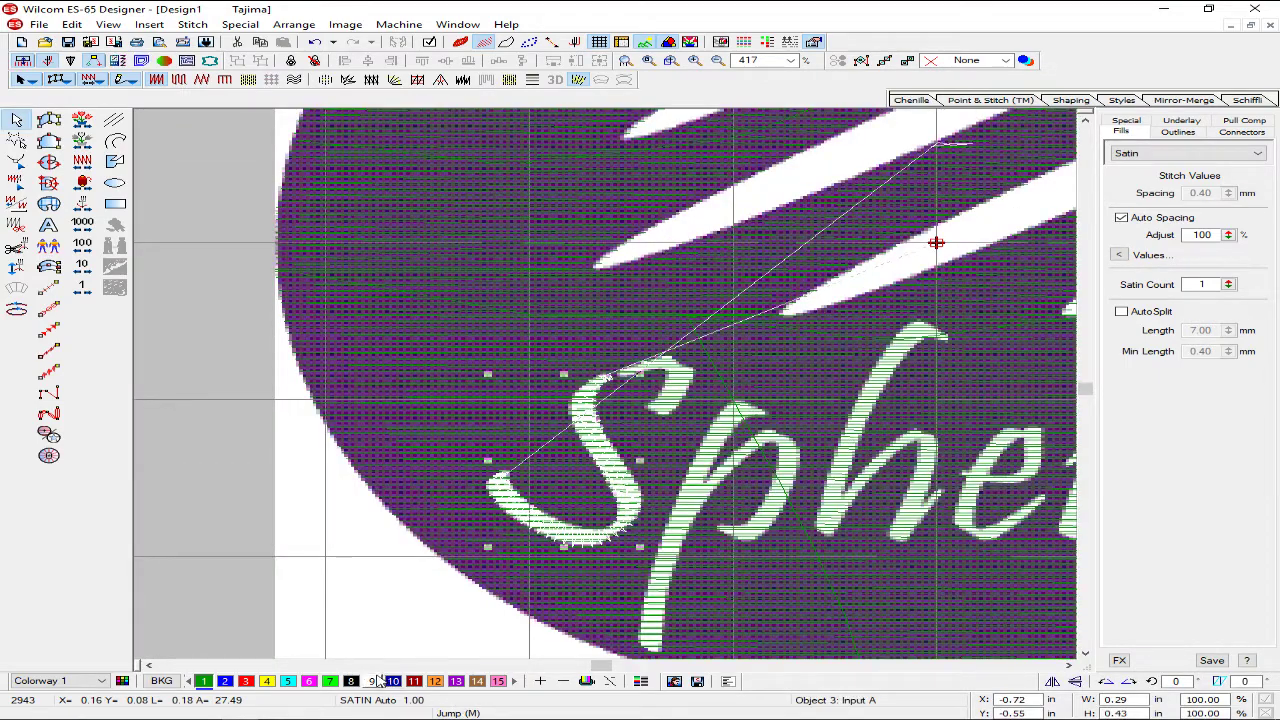
pyautogui.click(379, 681)
pyautogui.press('Escape')
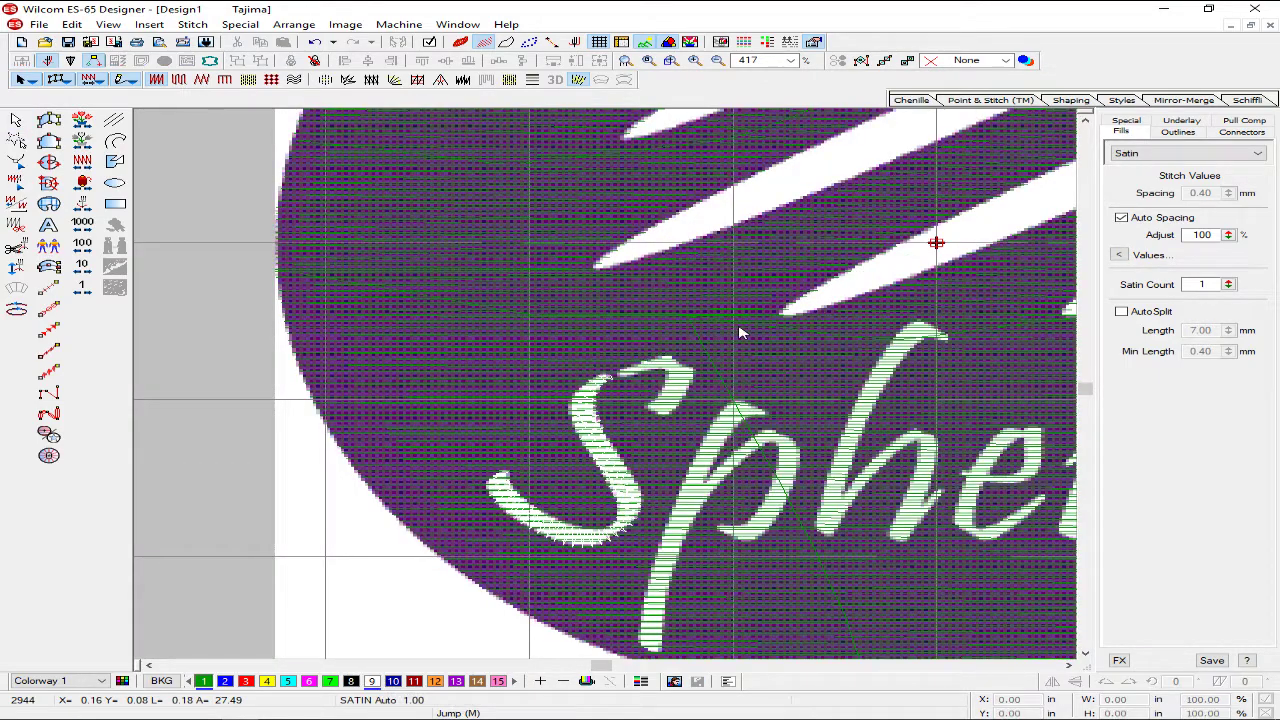
# - Start a satin Input A column on the S's separate upper hook and place three point pairs from its thin tip to the arch
pyautogui.scroll(1, 740, 340)
pyautogui.scroll(-1, 736, 352)
pyautogui.press('z')
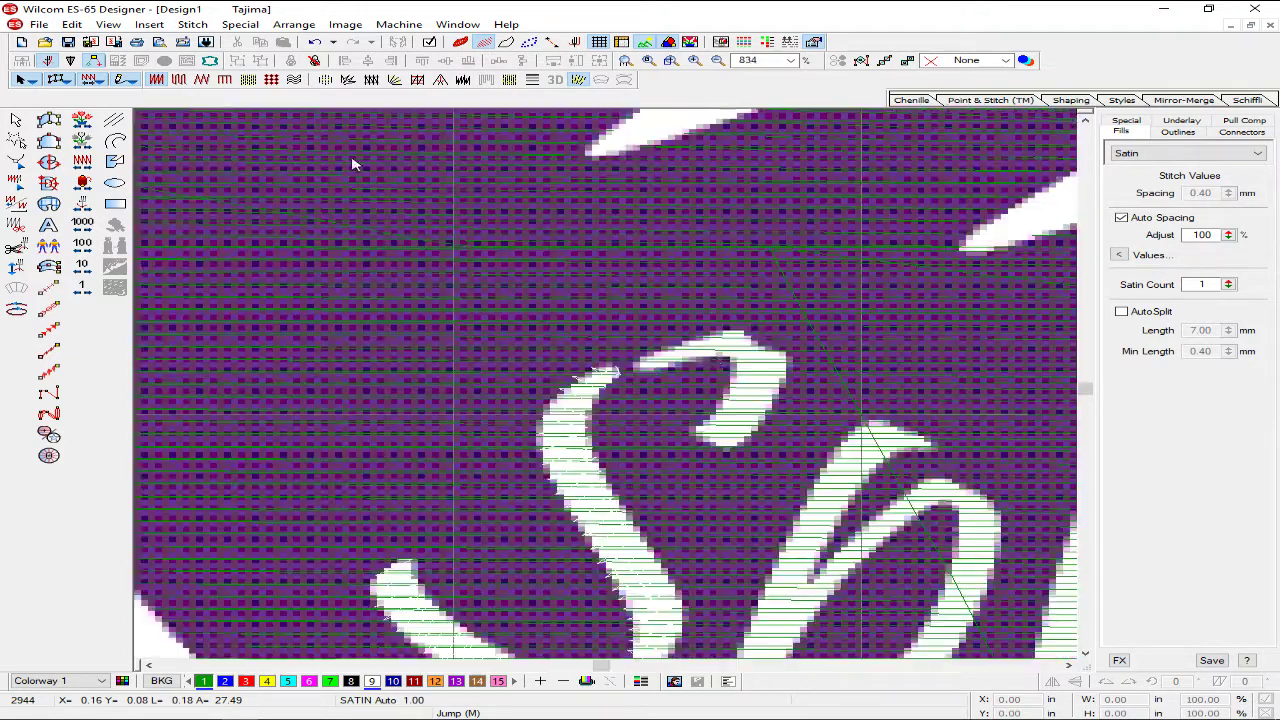
pyautogui.click(48, 120)
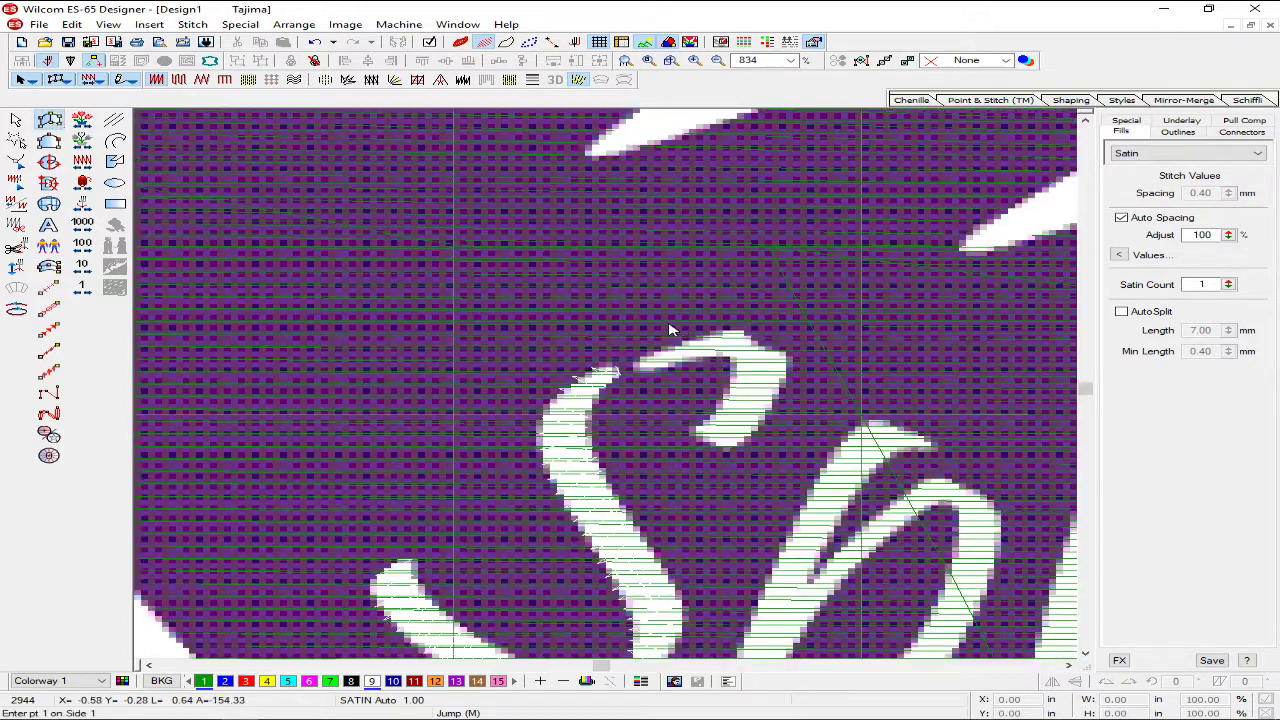
pyautogui.press('b')
pyautogui.moveTo(558, 298); pyautogui.dragTo(803, 445)
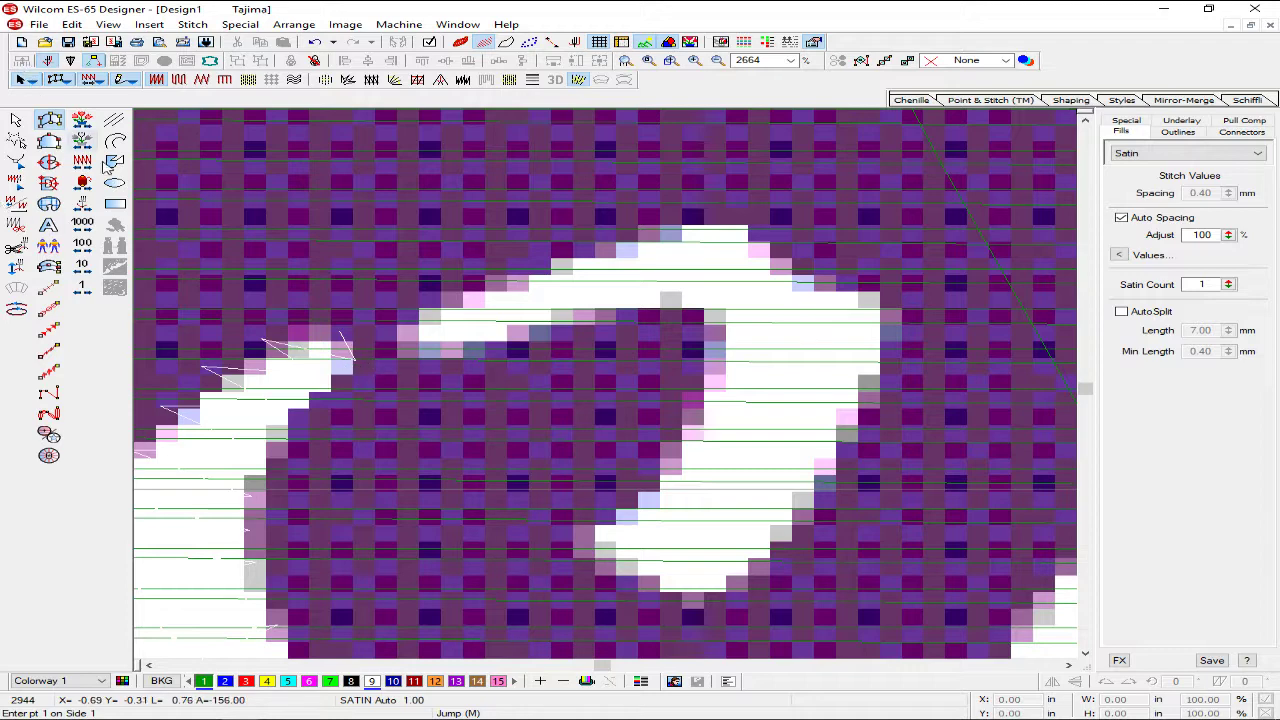
pyautogui.click(401, 329)
pyautogui.click(511, 339)
pyautogui.click(638, 241)
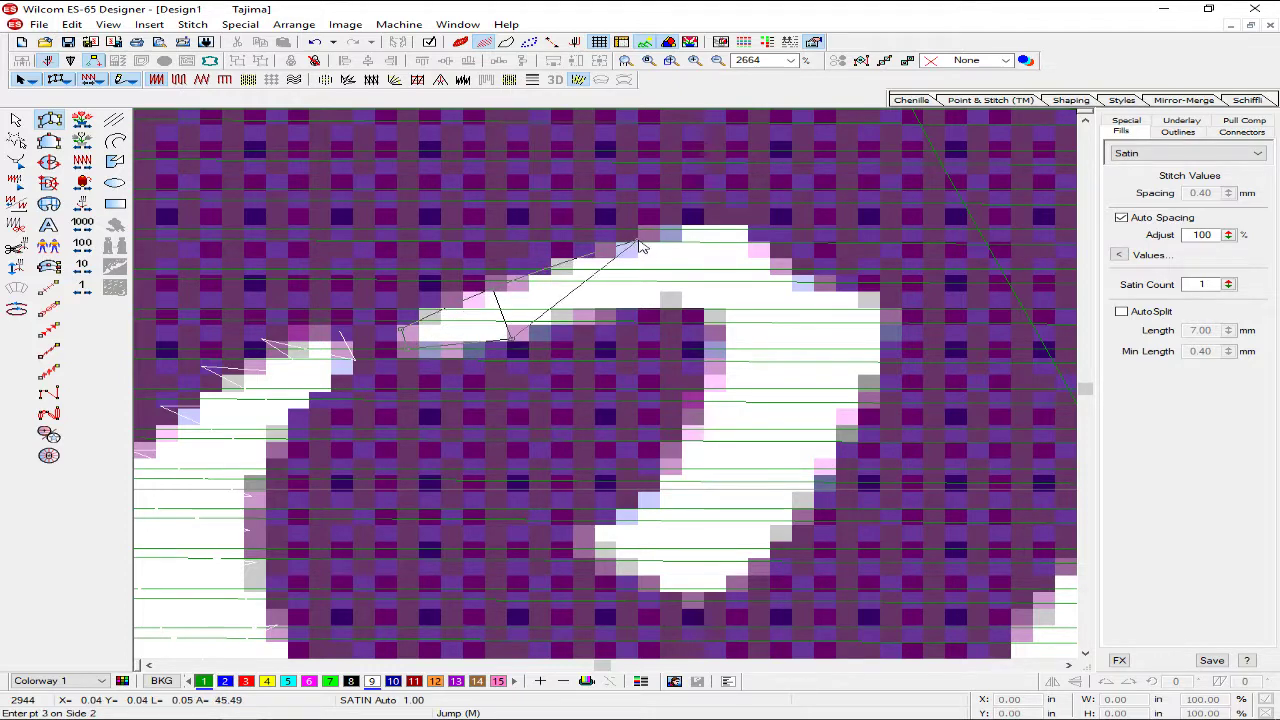
pyautogui.press('BackSpace')
pyautogui.click(509, 337)
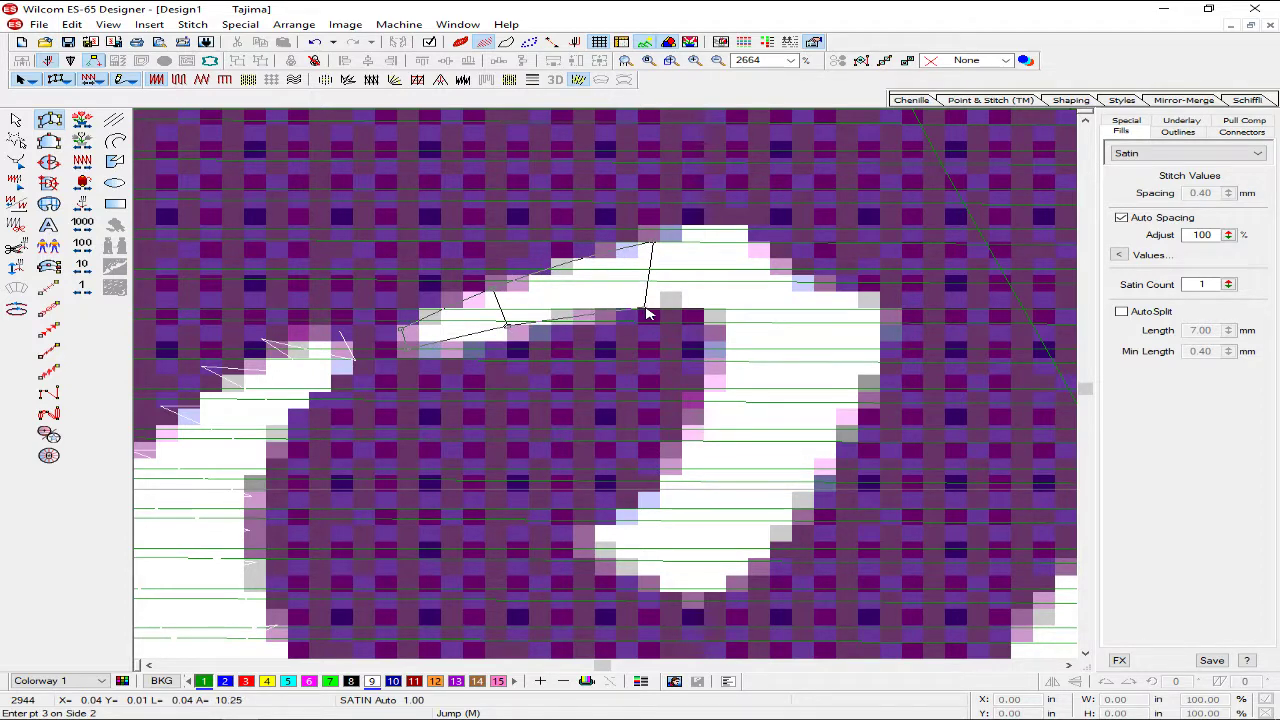
pyautogui.click(645, 307)
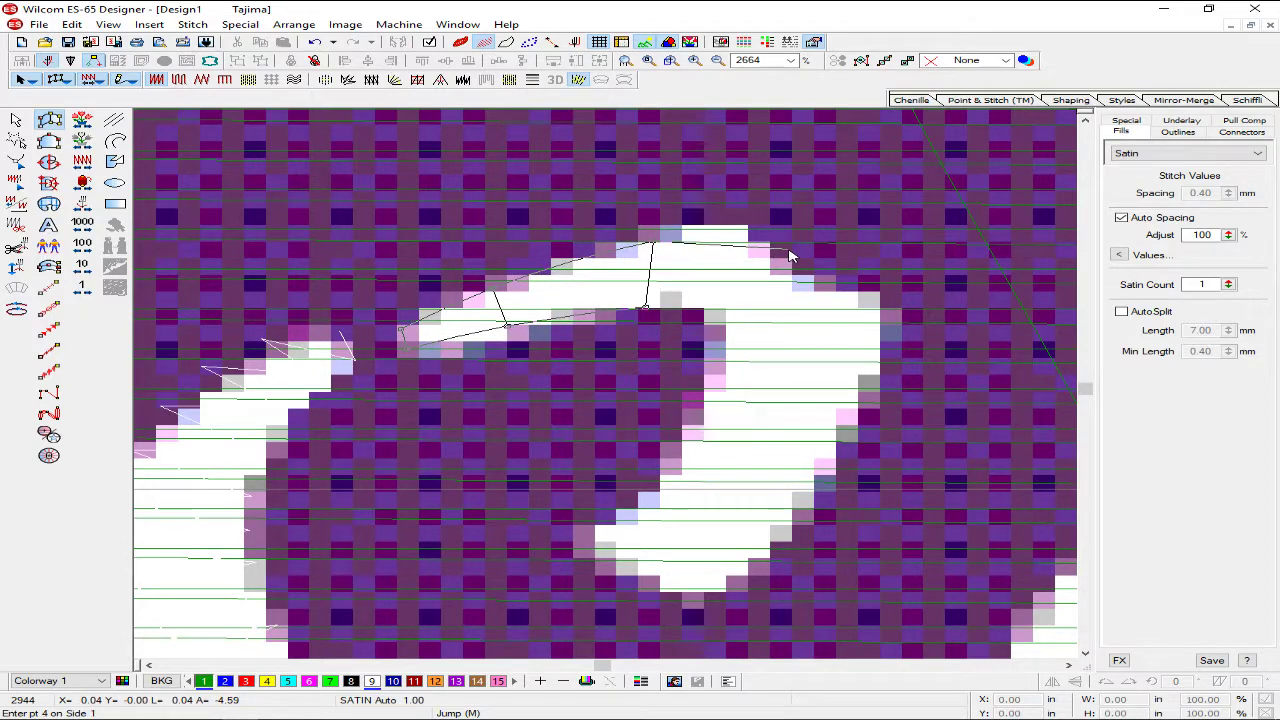
# - Continue the hook column with two point pairs around its upper-right bend
pyautogui.click(783, 249)
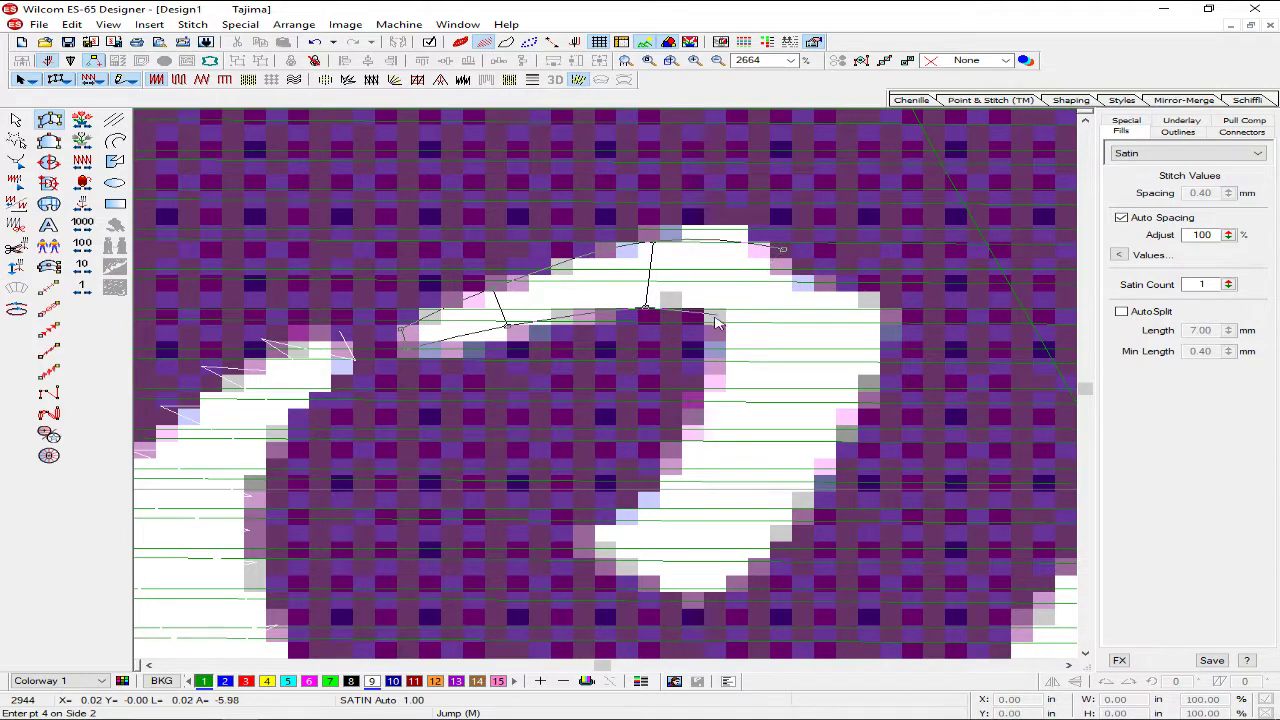
pyautogui.click(714, 315)
pyautogui.hotkey('shift', 'z')
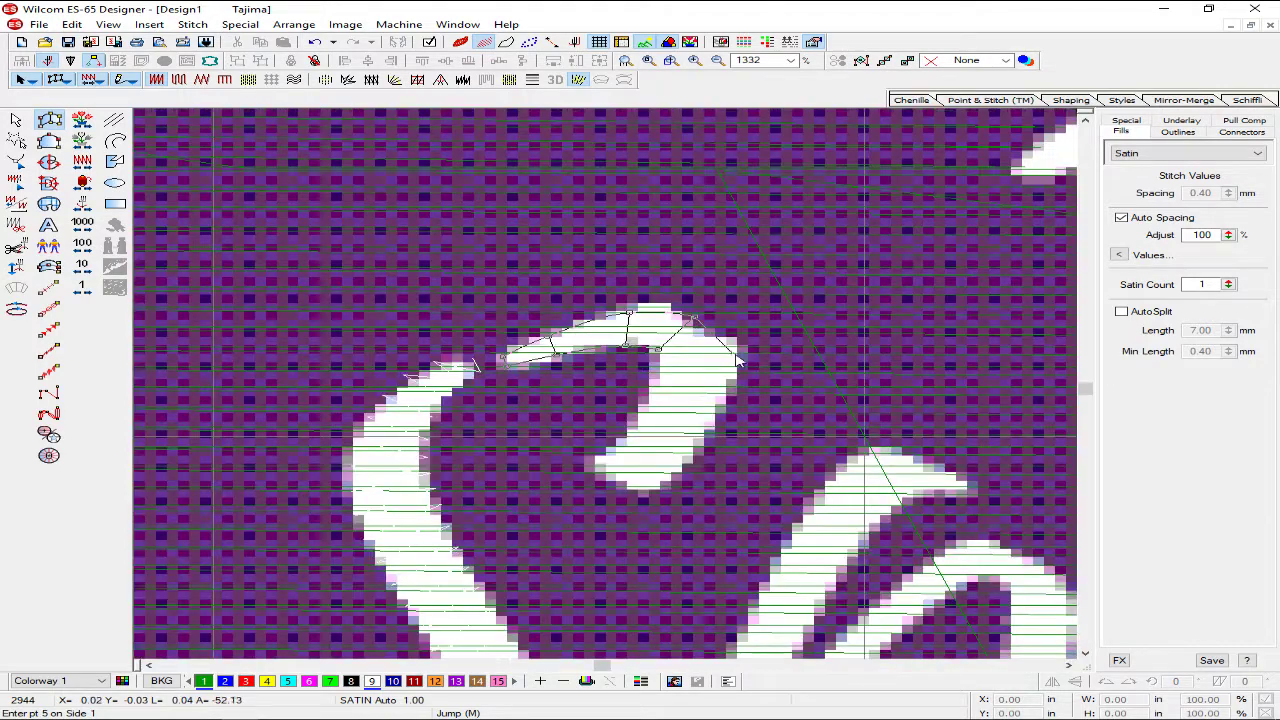
pyautogui.click(737, 358)
pyautogui.click(660, 372)
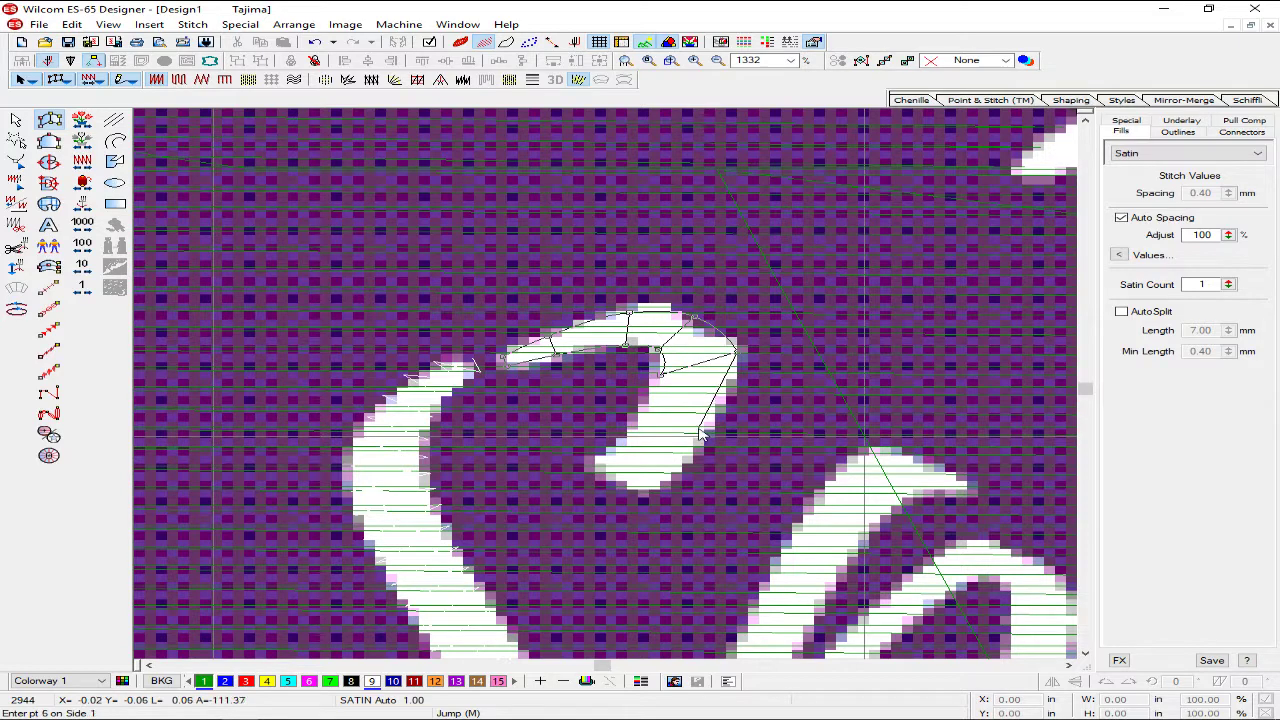
# - Place the last two point pairs down the hook's stem to its lower end and generate the column's satin stitches
pyautogui.click(708, 425)
pyautogui.click(643, 416)
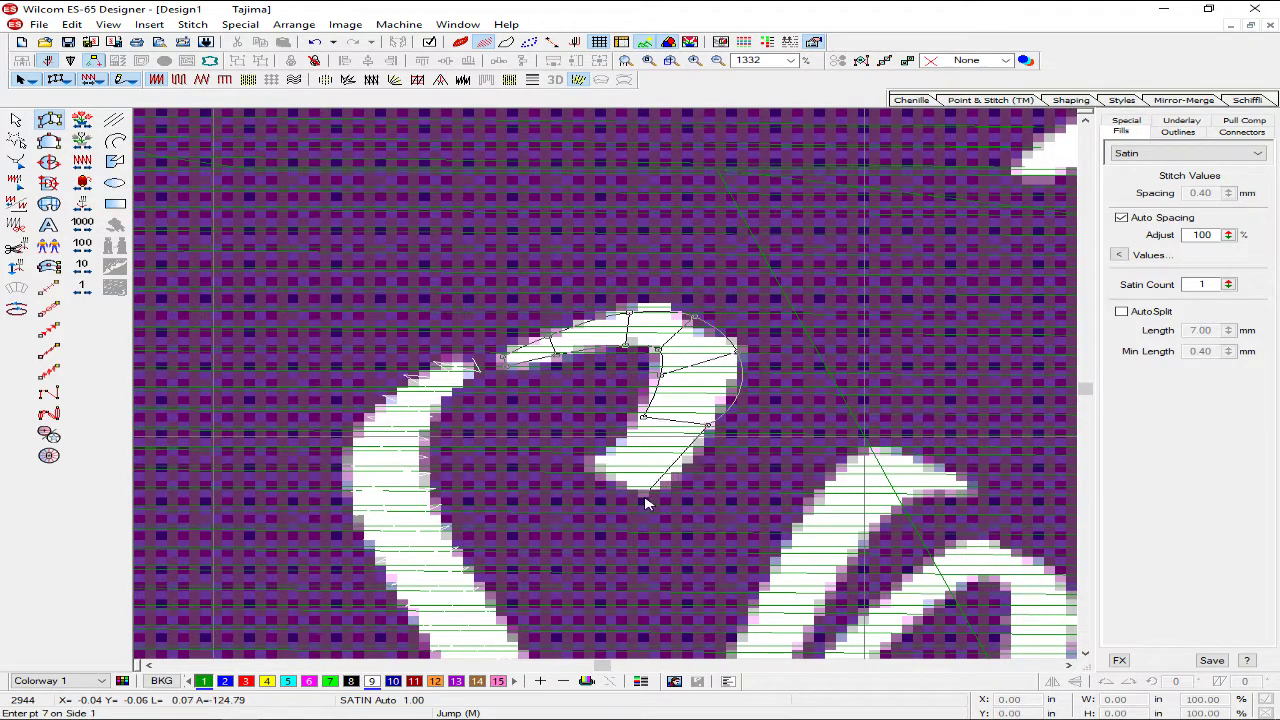
pyautogui.click(652, 488)
pyautogui.click(596, 468)
pyautogui.press('Return')
pyautogui.press('Return')
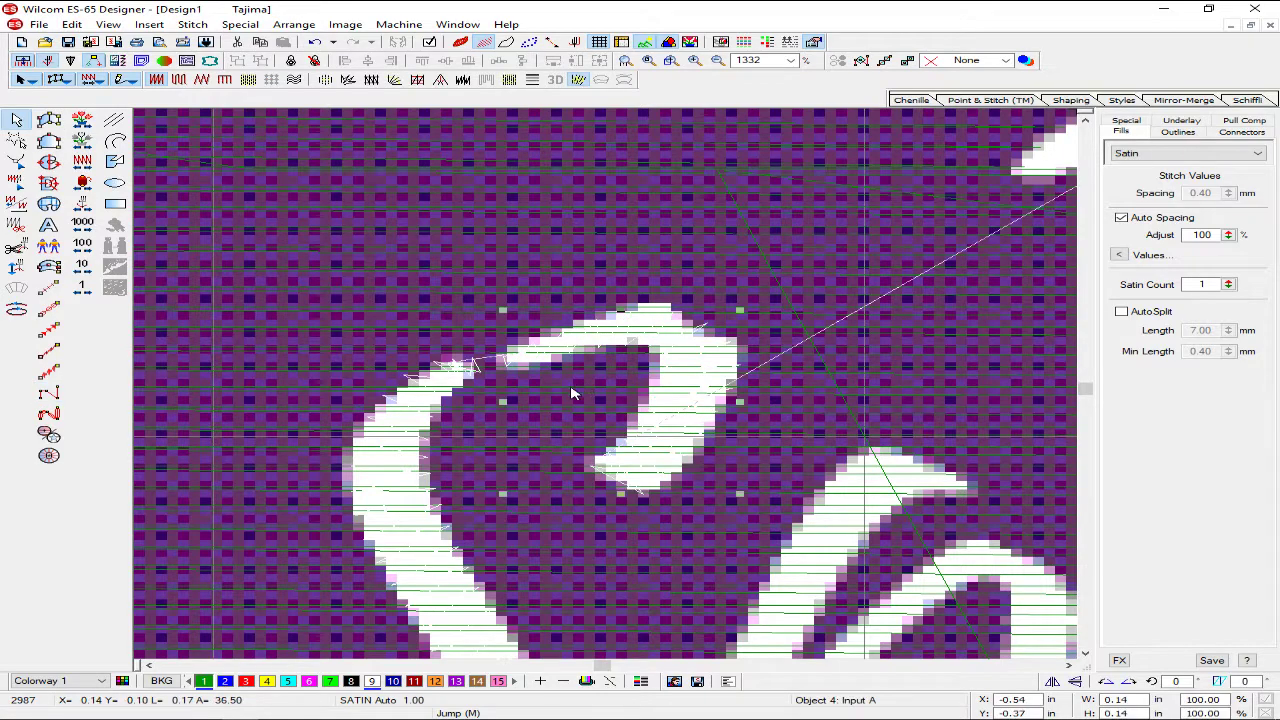
# - Reshape the hook column's upper-right bend by adjusting two pairs of control points on its inner and outer edges
pyautogui.press('h')
pyautogui.press('b')
pyautogui.moveTo(512, 332); pyautogui.dragTo(766, 438)
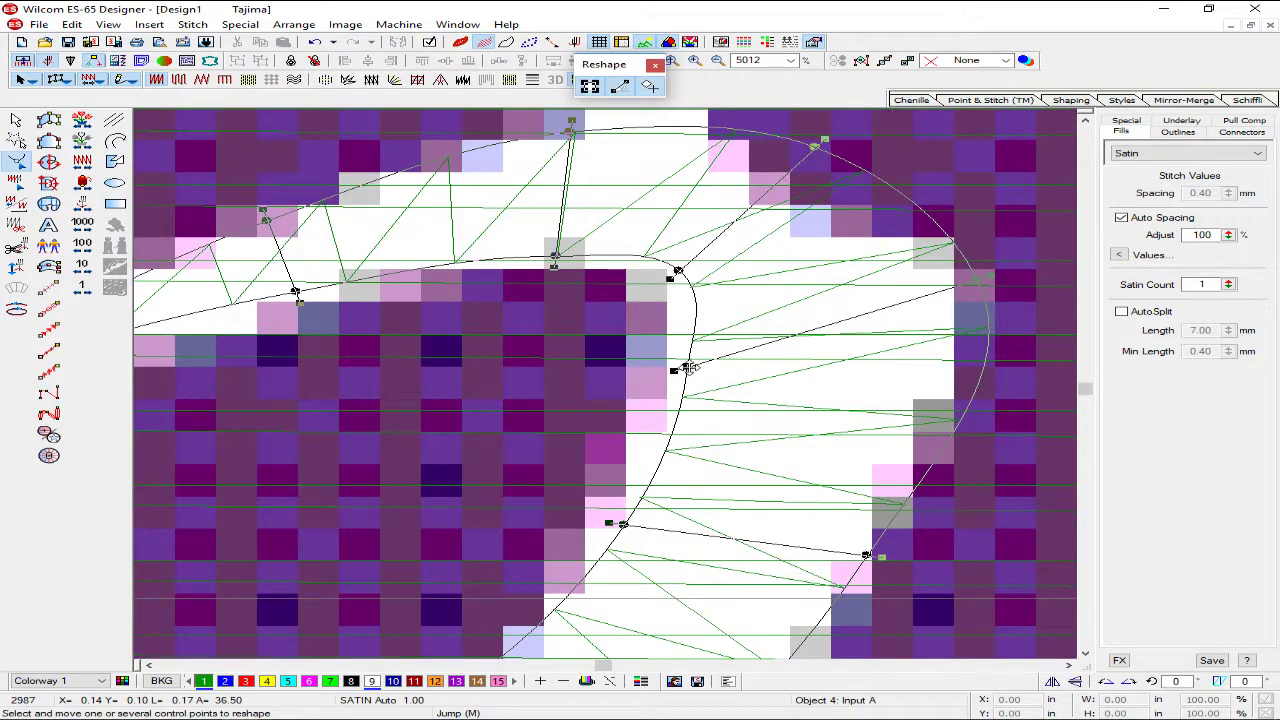
pyautogui.moveTo(690, 368); pyautogui.dragTo(698, 347)
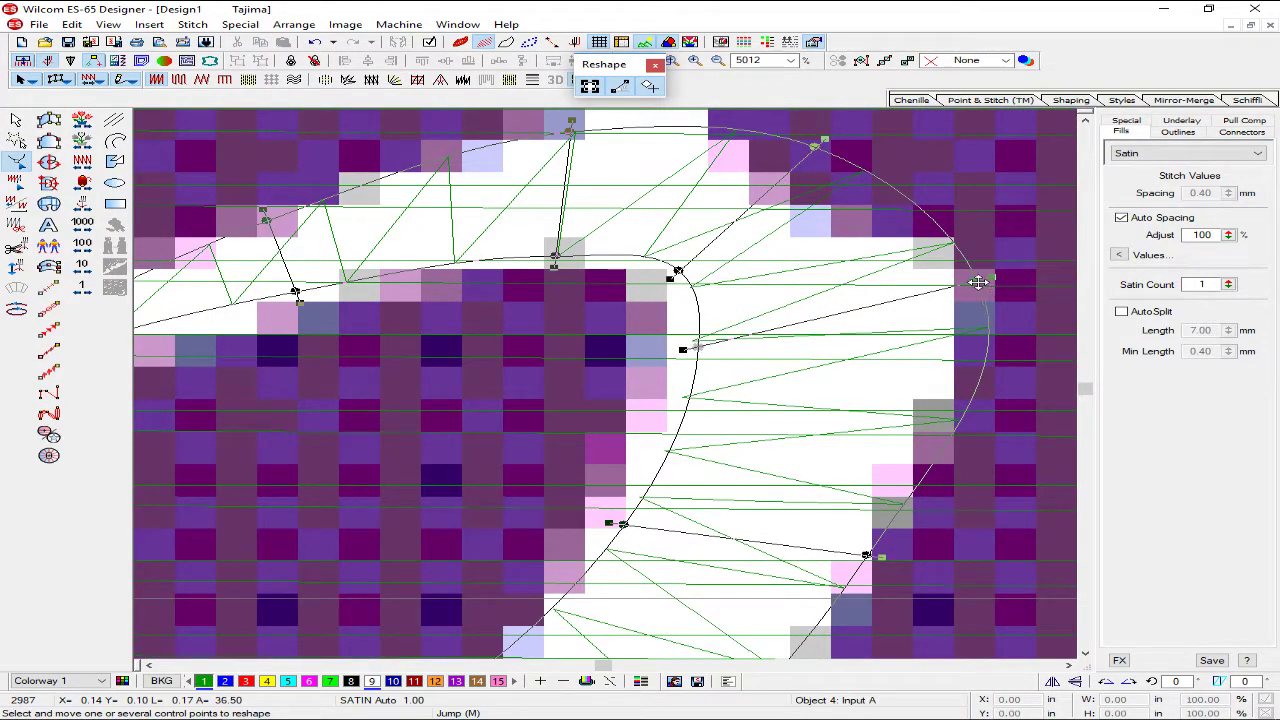
pyautogui.moveTo(978, 283); pyautogui.dragTo(961, 350)
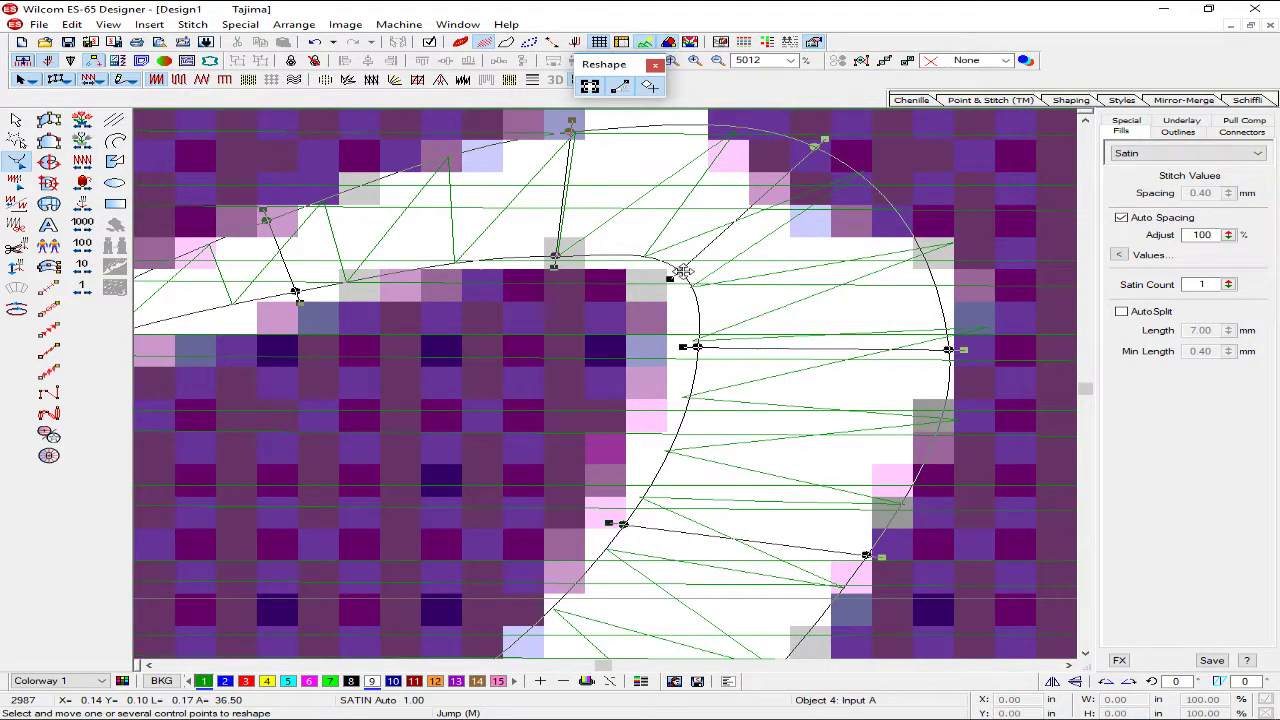
pyautogui.moveTo(682, 271); pyautogui.dragTo(666, 281)
pyautogui.moveTo(818, 143); pyautogui.dragTo(838, 156)
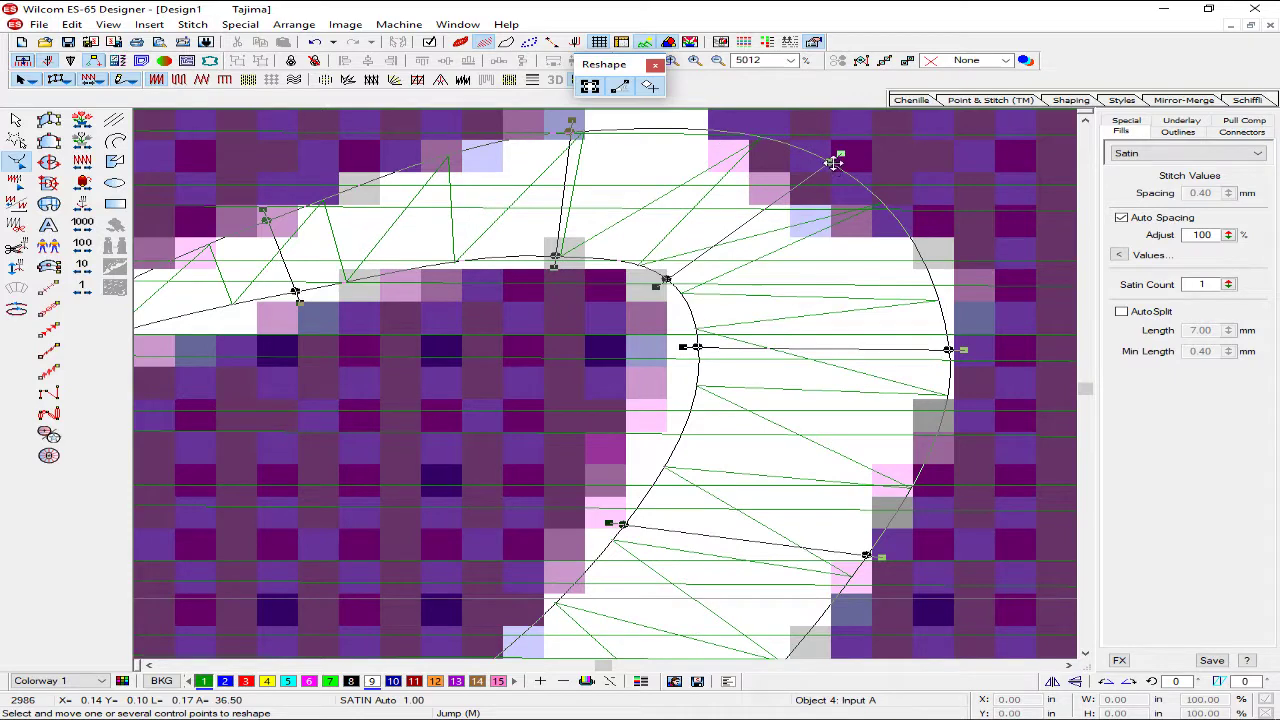
# - Move the inner-edge control point midway down the hook's stem to follow the artwork edge, and finish reshaping
pyautogui.hotkey('shift', 'z')
pyautogui.press('z')
pyautogui.scroll(-1, 732, 276)
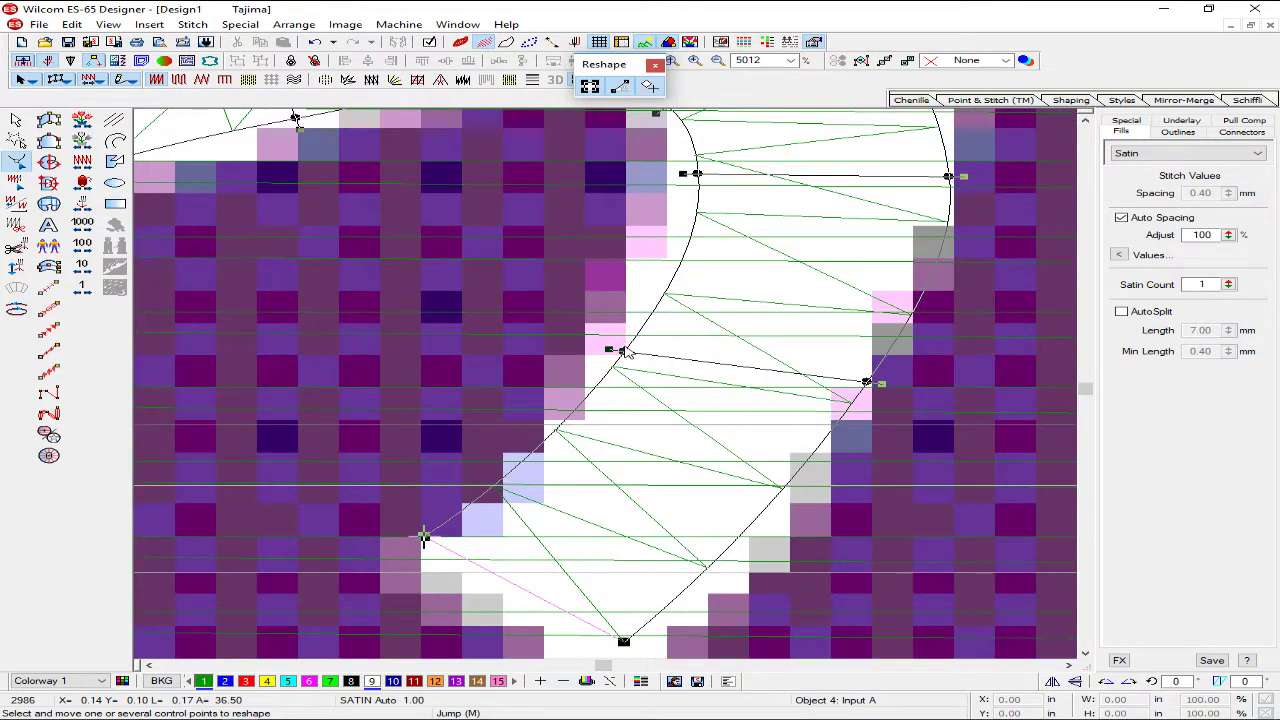
pyautogui.moveTo(622, 350); pyautogui.dragTo(612, 363)
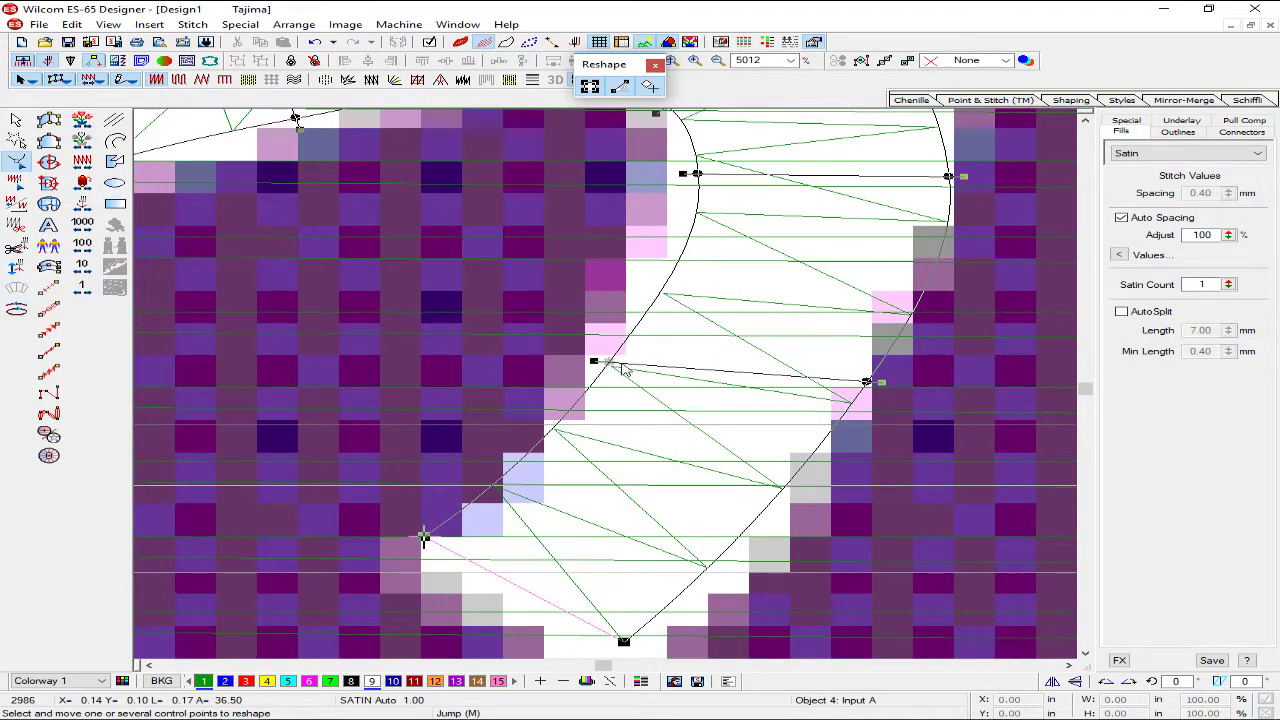
pyautogui.scroll(-5, 640, 360)
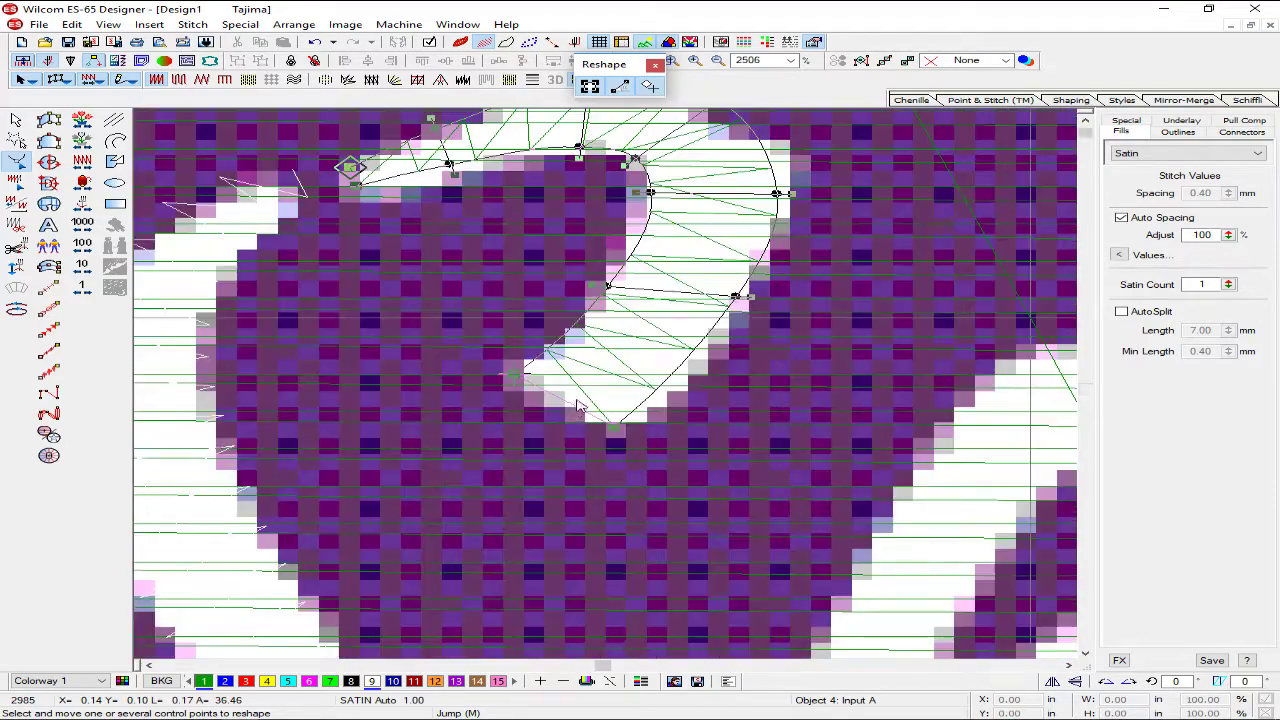
pyautogui.press('Escape')
# - Select the hook column and turn on the display of object outlines
pyautogui.scroll(4, 605, 298)
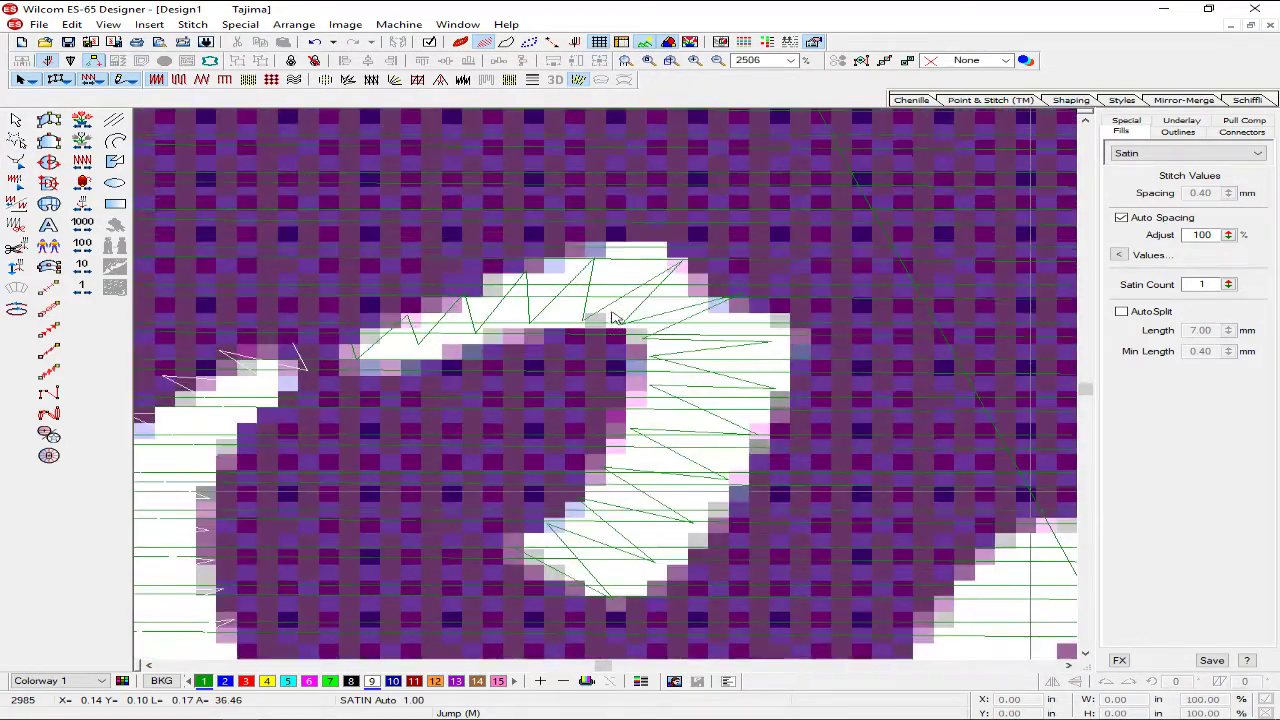
pyautogui.click(595, 259)
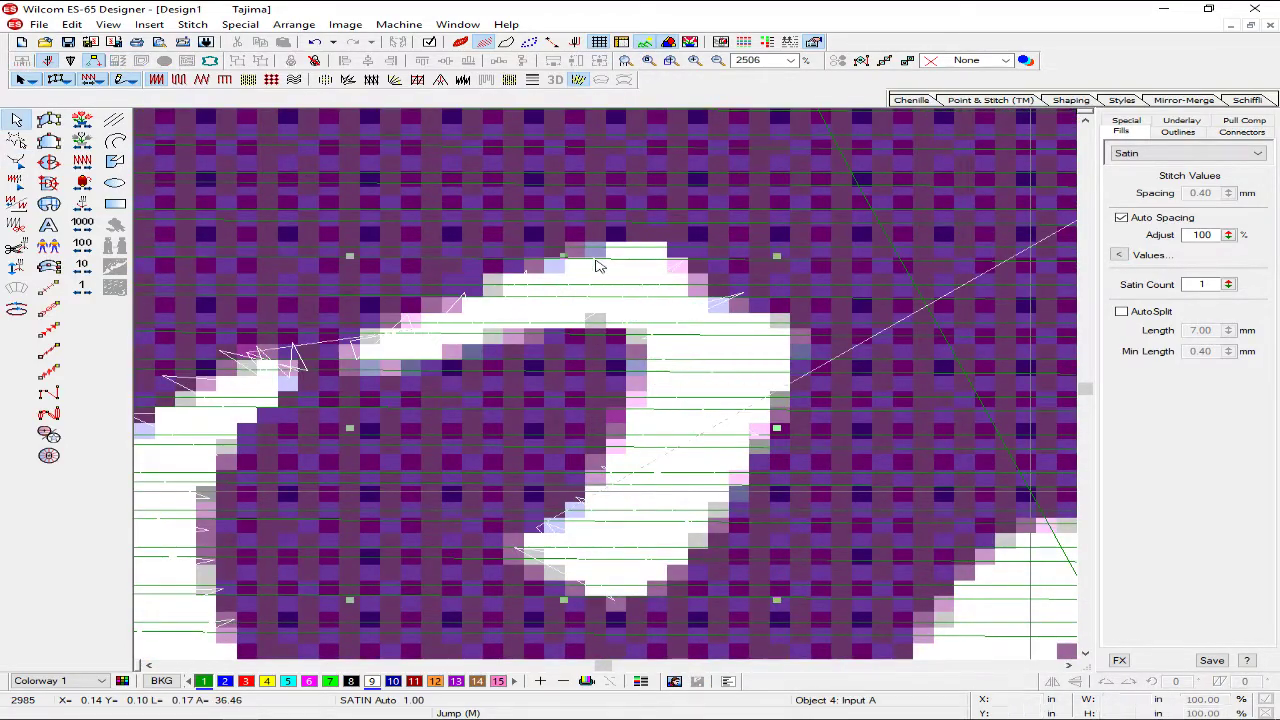
pyautogui.click(506, 41)
# - Reshape the hook's upper edge by shifting the control point at the arch and the one nearer the thin tip
pyautogui.press('h')
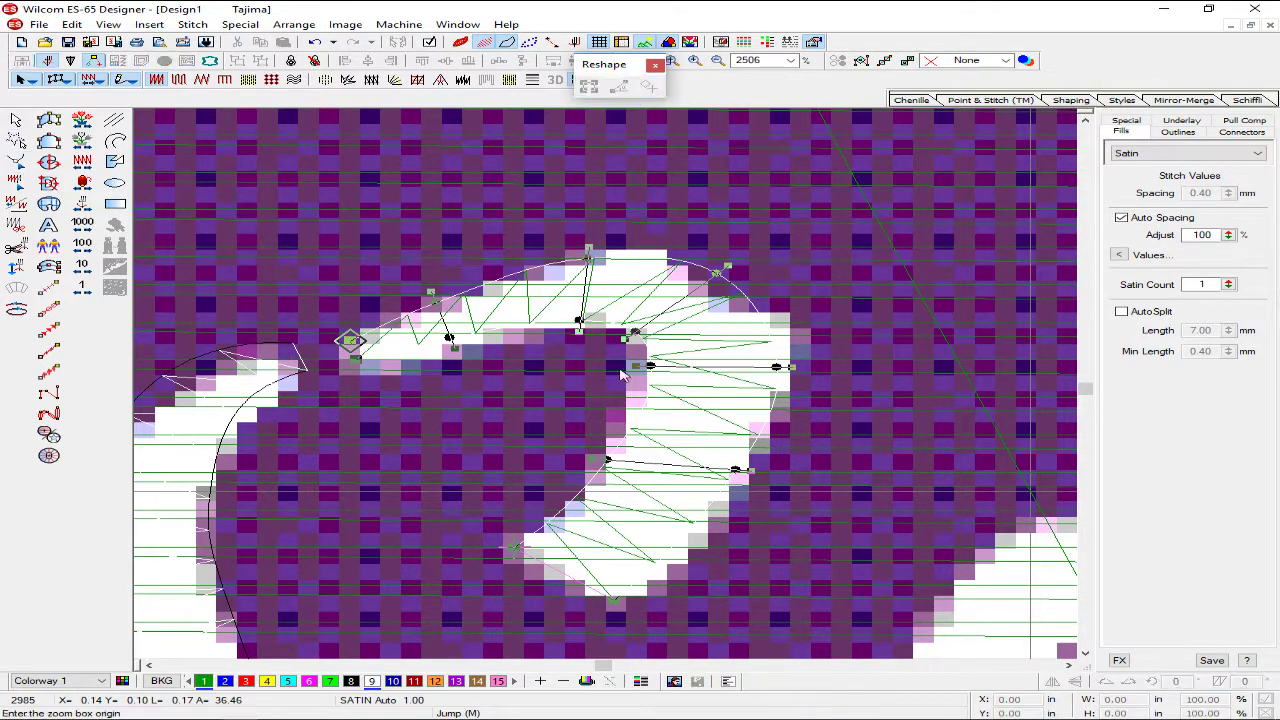
pyautogui.click(420, 237)
pyautogui.moveTo(686, 218); pyautogui.dragTo(655, 210)
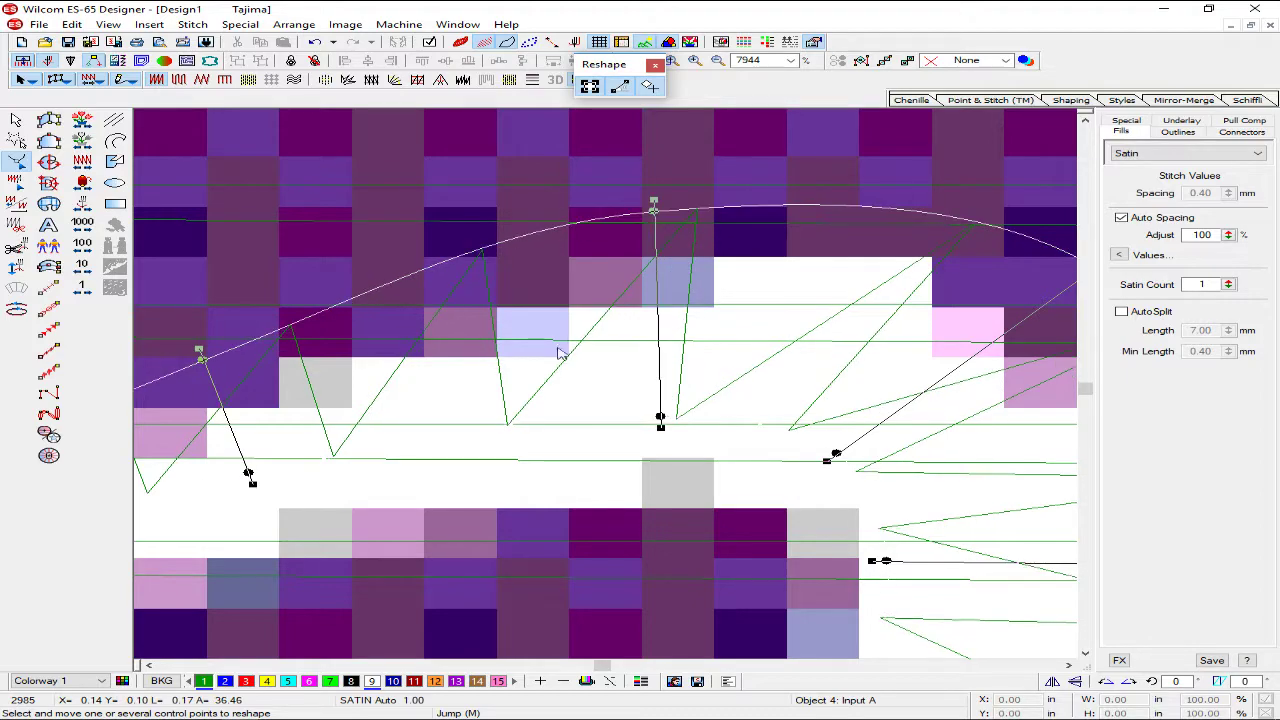
pyautogui.hotkey('shift', 'z')
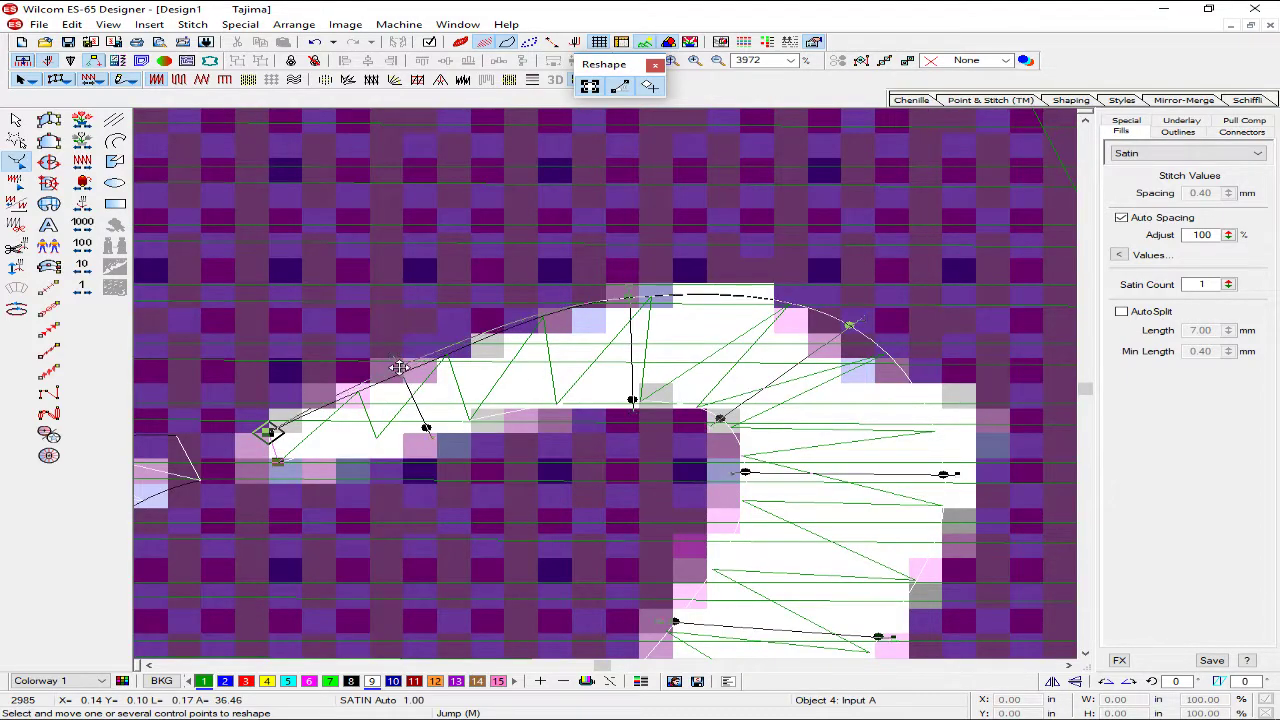
pyautogui.moveTo(399, 367); pyautogui.dragTo(403, 368)
pyautogui.press('Escape')
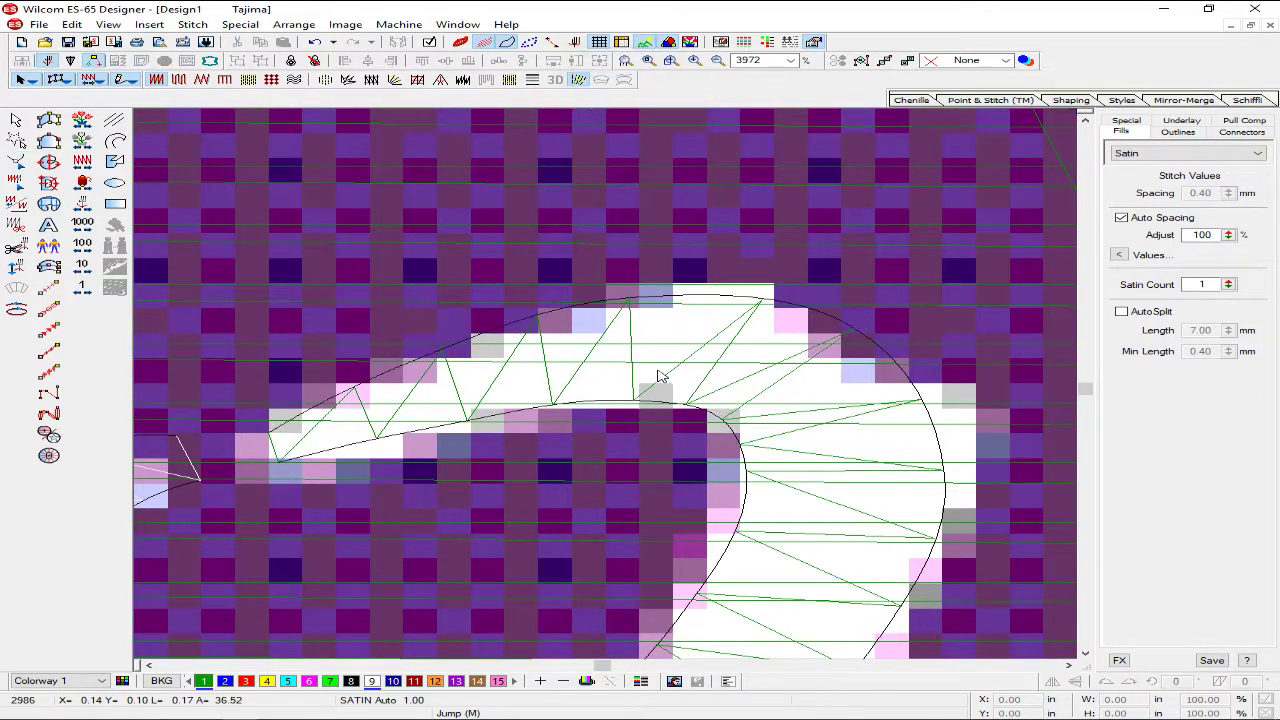
pyautogui.hotkey('shift', 'z')
pyautogui.hotkey('shift', 'z')
pyautogui.hotkey('shift', 'z')
pyautogui.press('z')
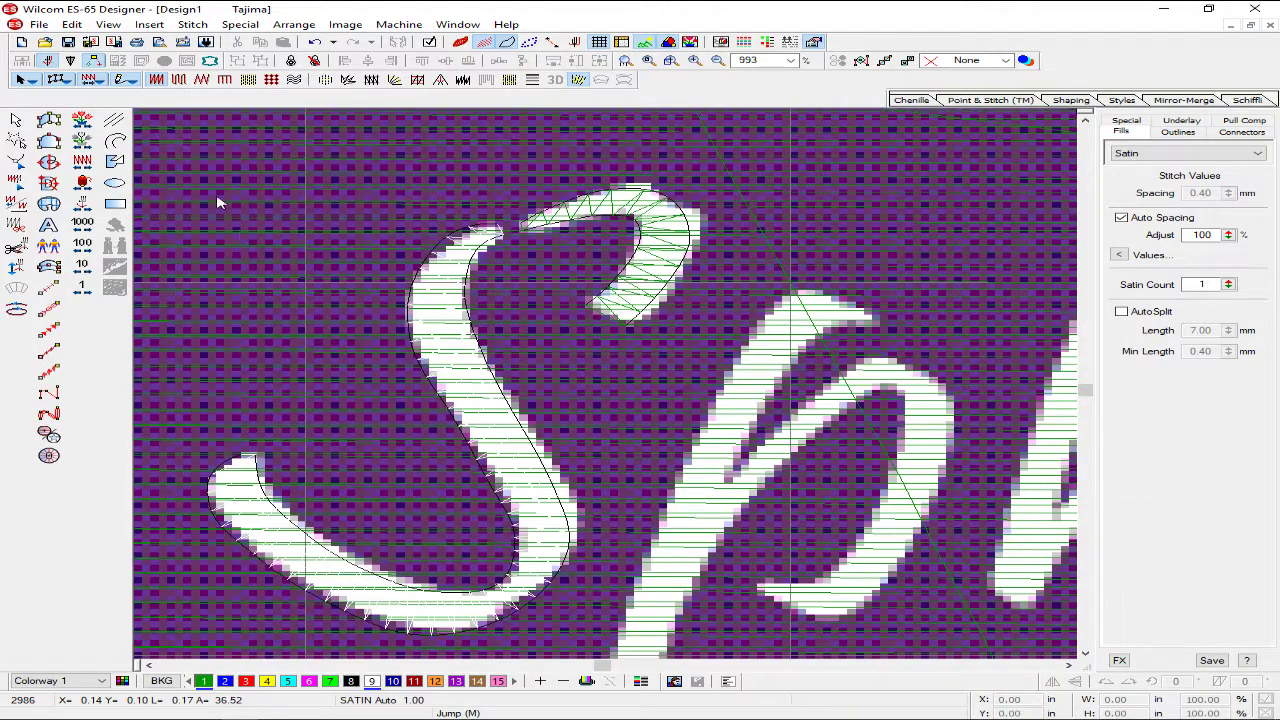
# - Preview the S lettering as realistic stitches, and return to the plain stitch view of the hook column
pyautogui.hotkey('shift', 'z')
pyautogui.click(461, 42)
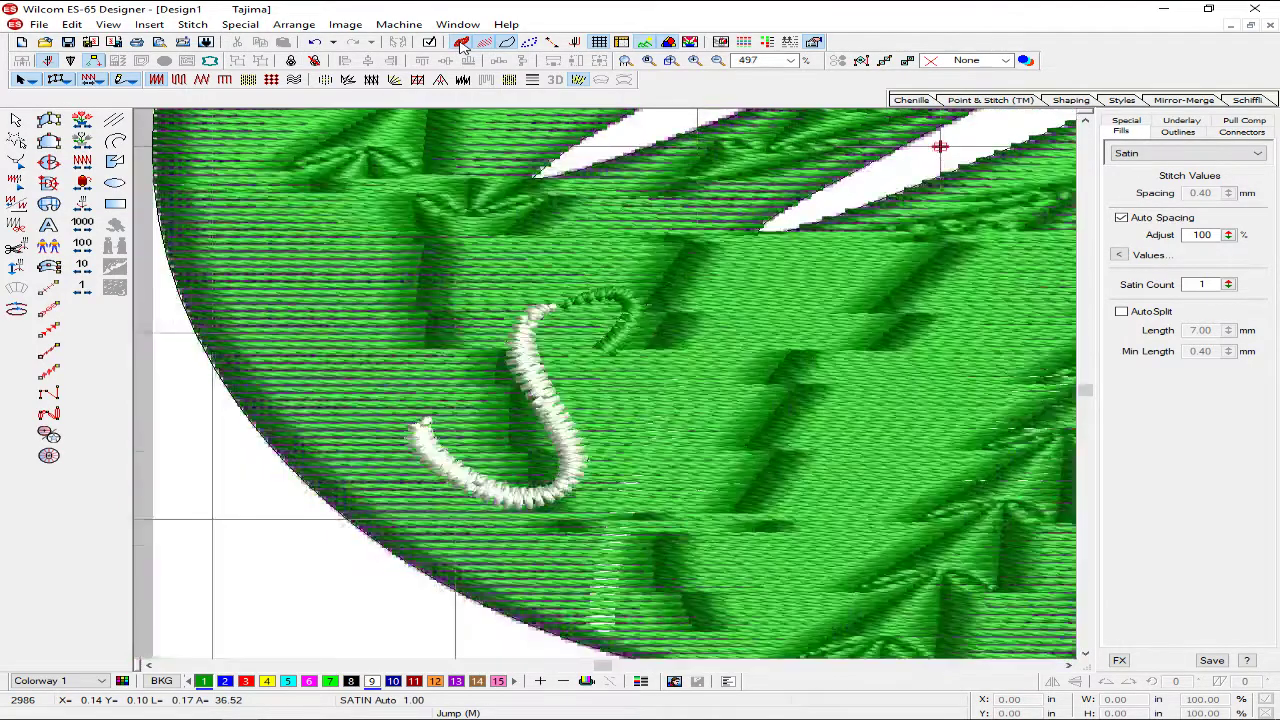
pyautogui.hotkey('shift', 'z')
pyautogui.press('z')
pyautogui.press('z')
pyautogui.click(461, 42)
# - Select the S's hook column and assign it white thread colour 9
pyautogui.click(610, 206)
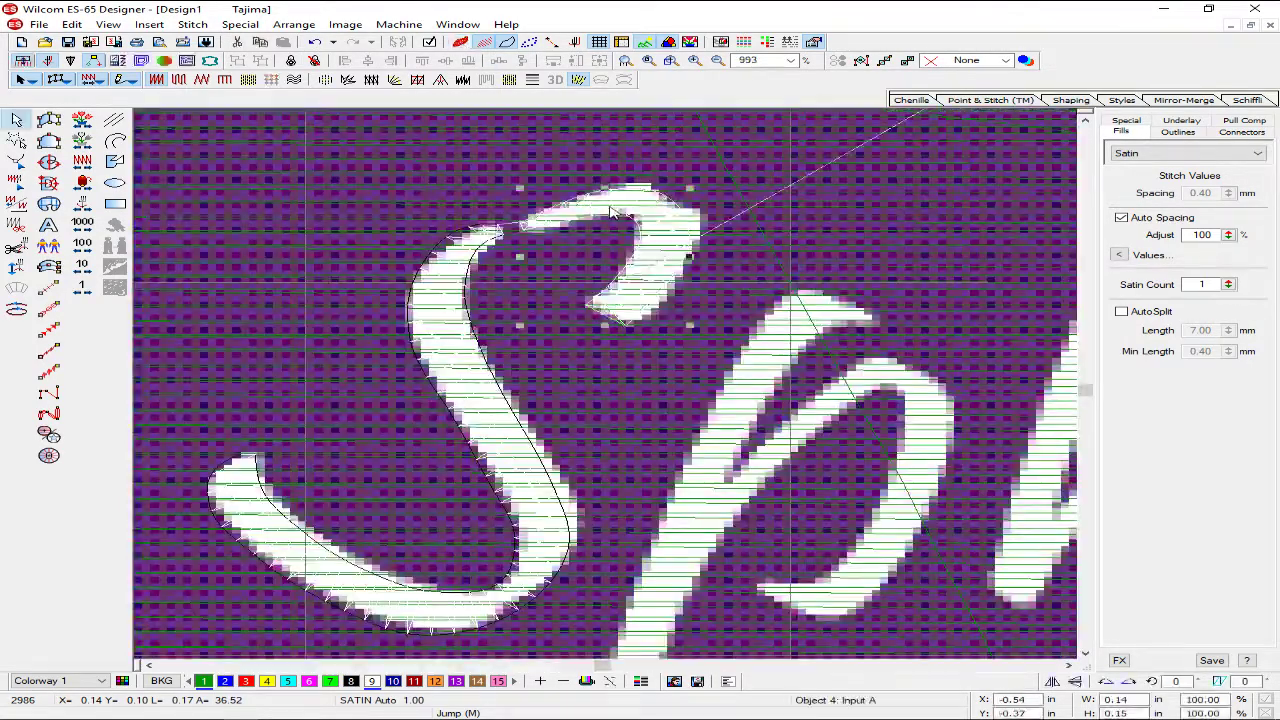
pyautogui.hotkey('shift', 'z')
pyautogui.press('Escape')
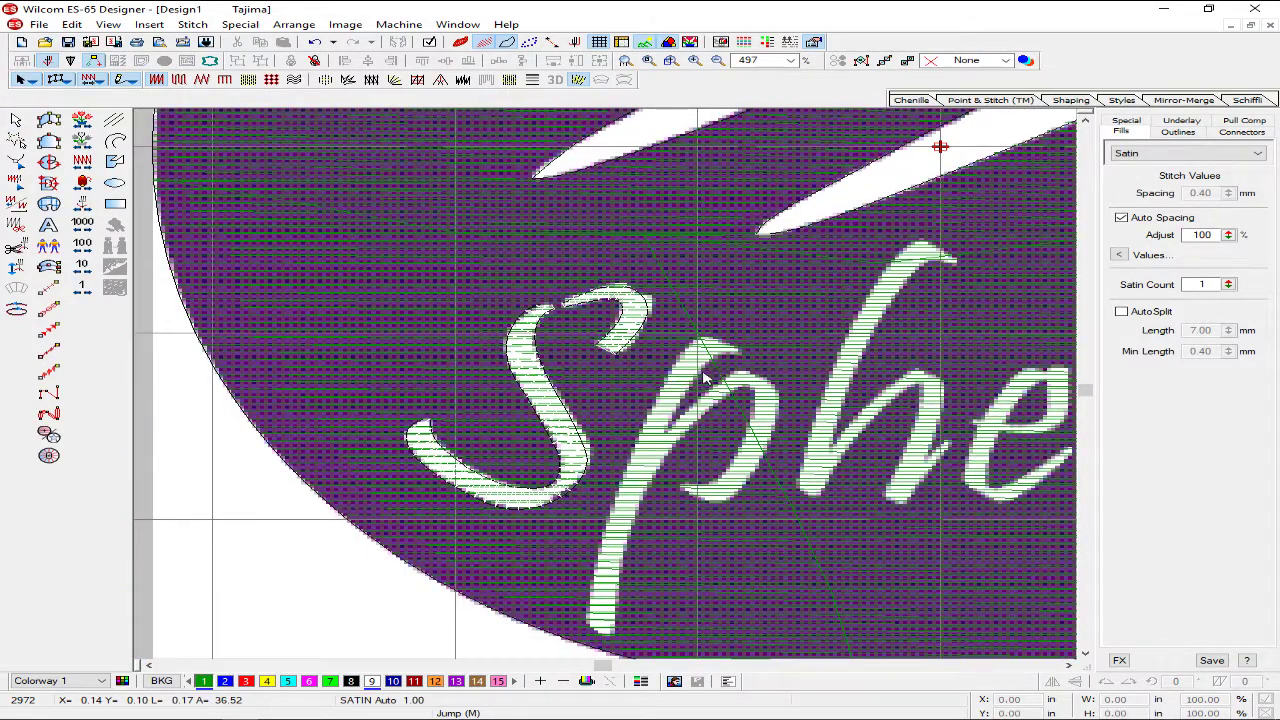
# - Start an Input A satin column on the letter p, placing point pairs from the upper tip around the curved top
pyautogui.press('b')
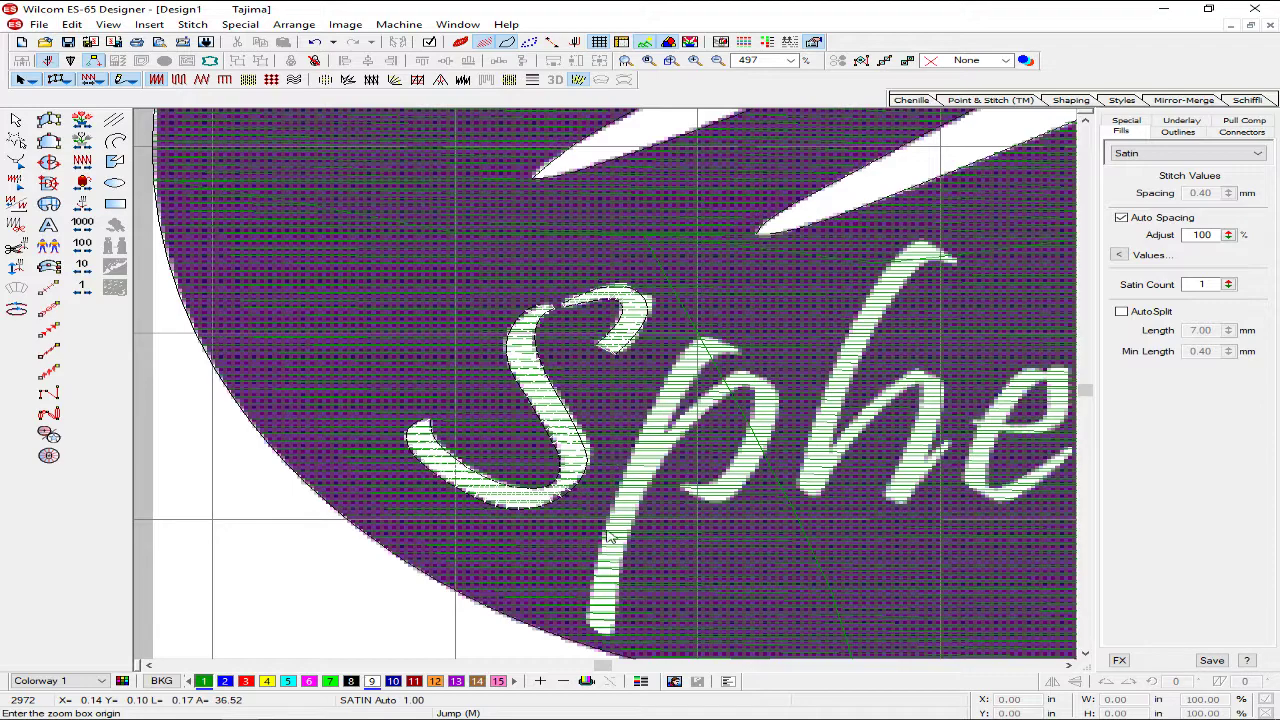
pyautogui.moveTo(838, 527); pyautogui.dragTo(640, 298)
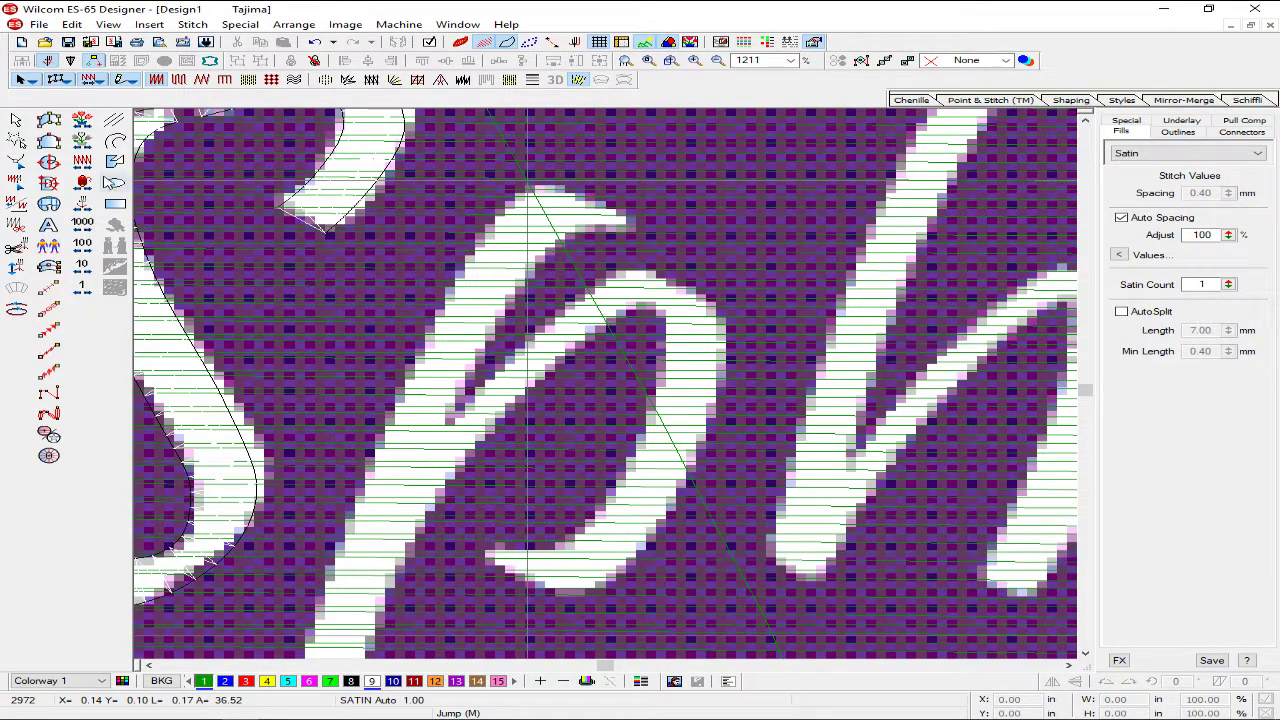
pyautogui.click(49, 120)
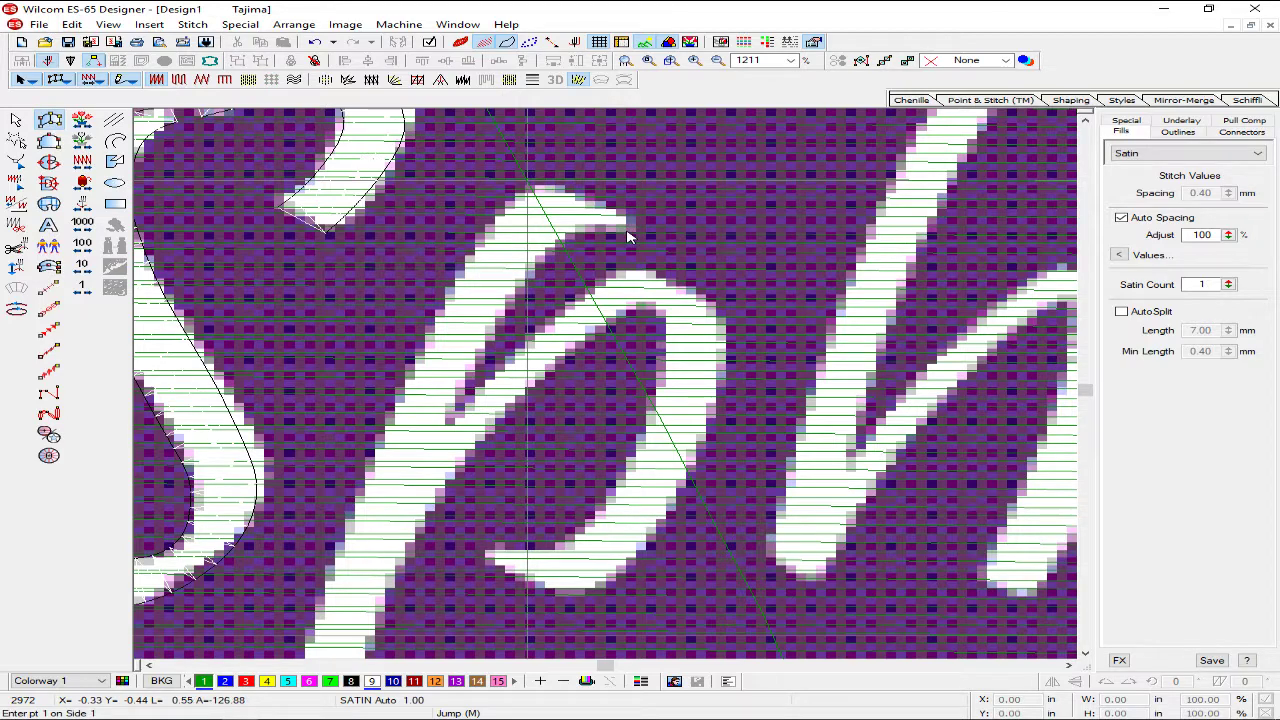
pyautogui.click(634, 222)
pyautogui.click(632, 222)
pyautogui.click(594, 206)
pyautogui.click(528, 192)
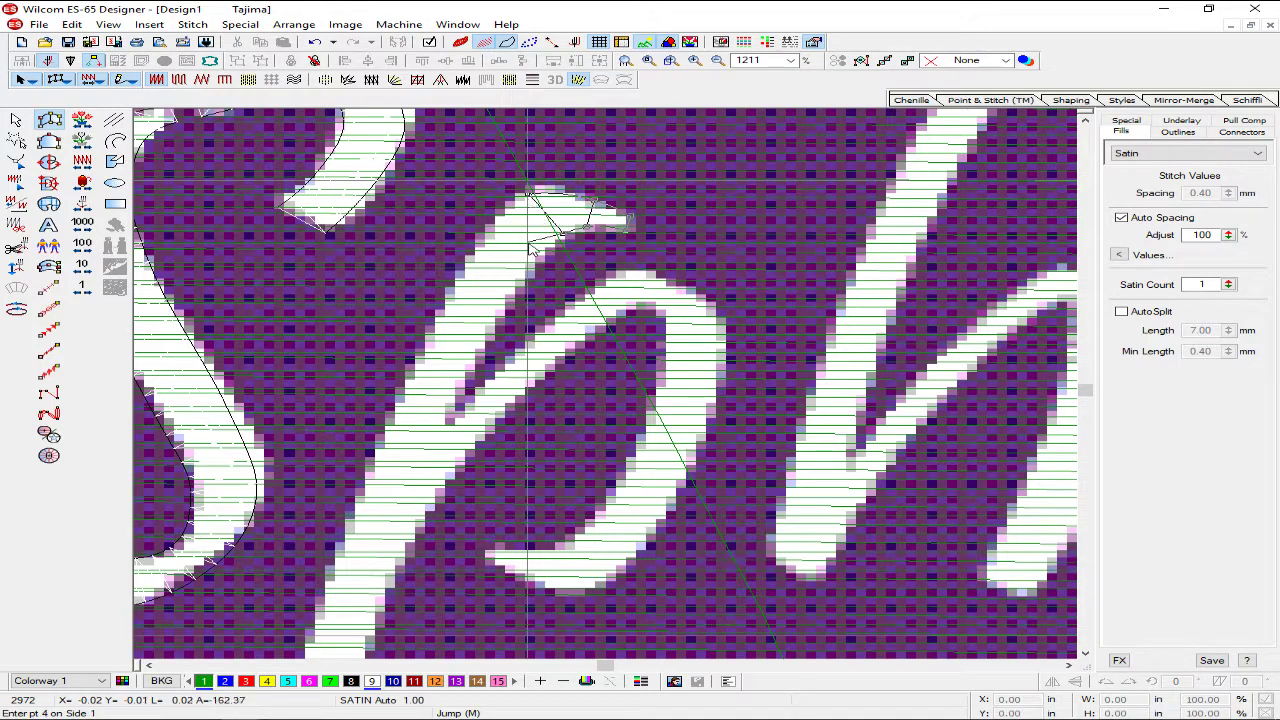
# - Continue the p column's point pairs down the stem to just below the bowl junction and complete the column
pyautogui.click(486, 244)
pyautogui.click(506, 310)
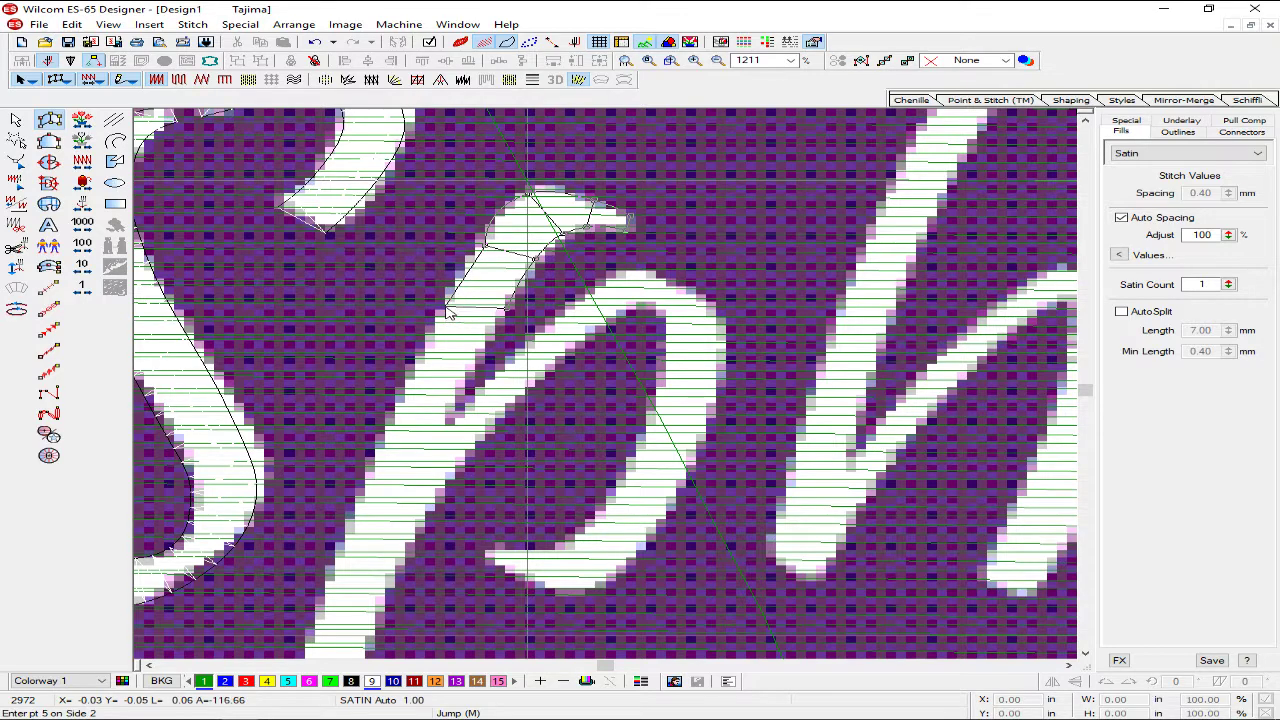
pyautogui.click(446, 310)
pyautogui.click(419, 358)
pyautogui.click(446, 431)
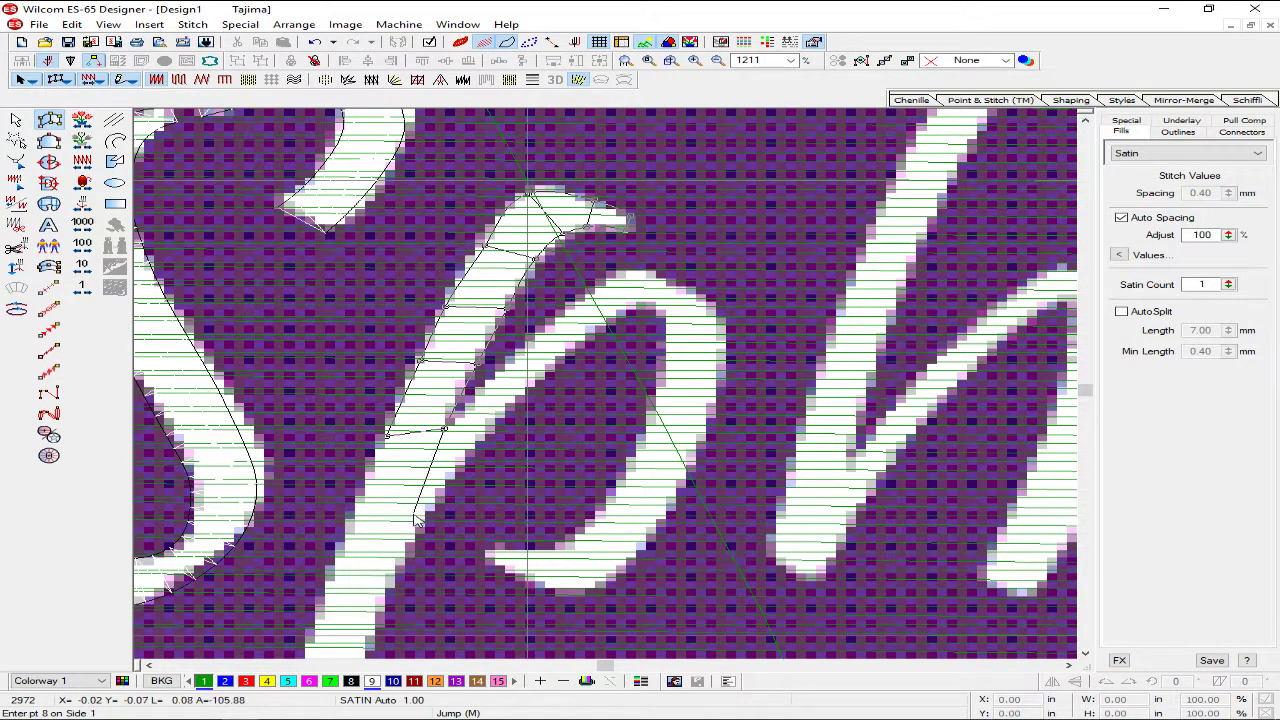
pyautogui.click(411, 518)
pyautogui.press('Return')
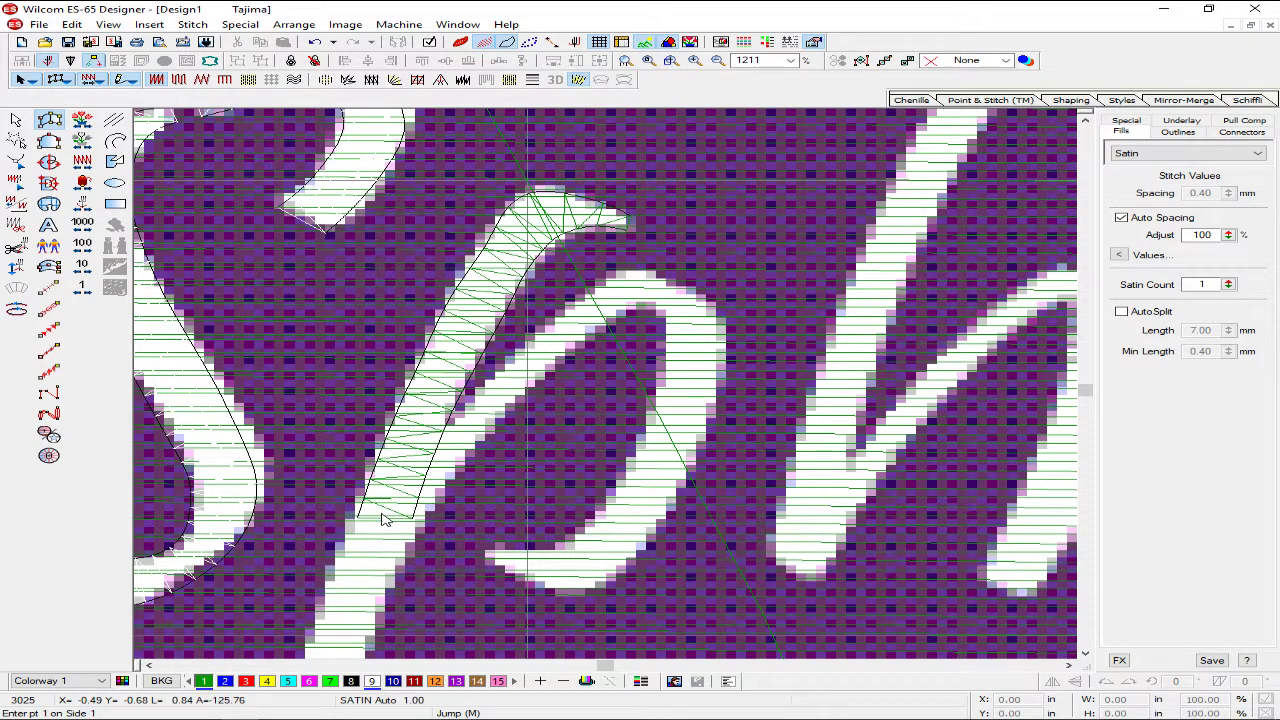
# - Reshape the new p stem column by moving its outer-edge control point at the shoulder outward onto the artwork edge
pyautogui.press('Escape')
pyautogui.press('h')
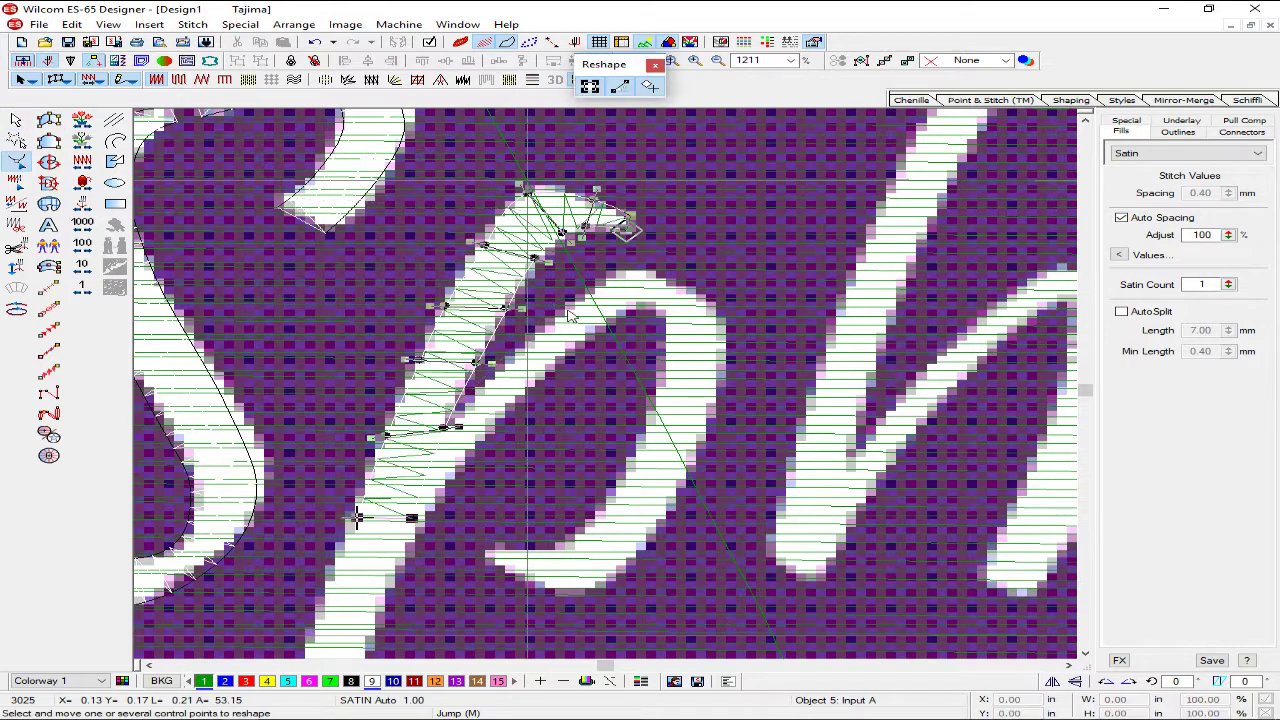
pyautogui.press('b')
pyautogui.moveTo(366, 196); pyautogui.dragTo(686, 372)
pyautogui.moveTo(484, 285); pyautogui.dragTo(466, 273)
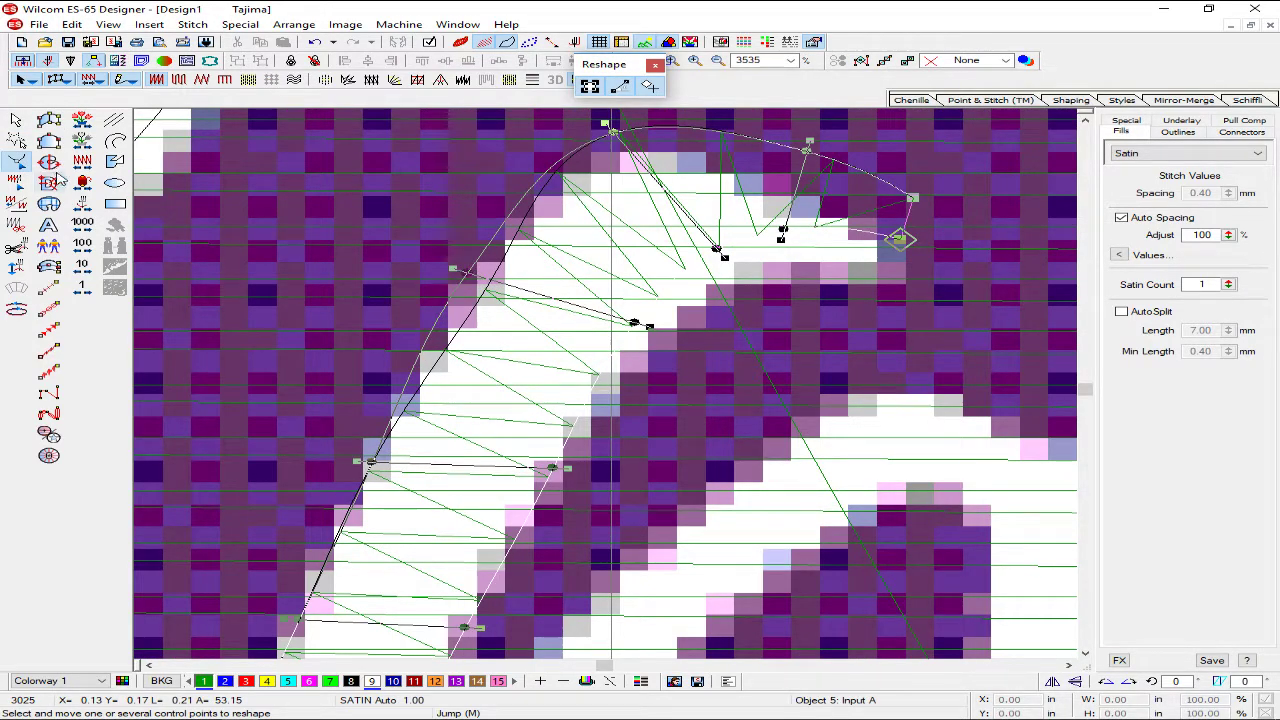
pyautogui.click(20, 163)
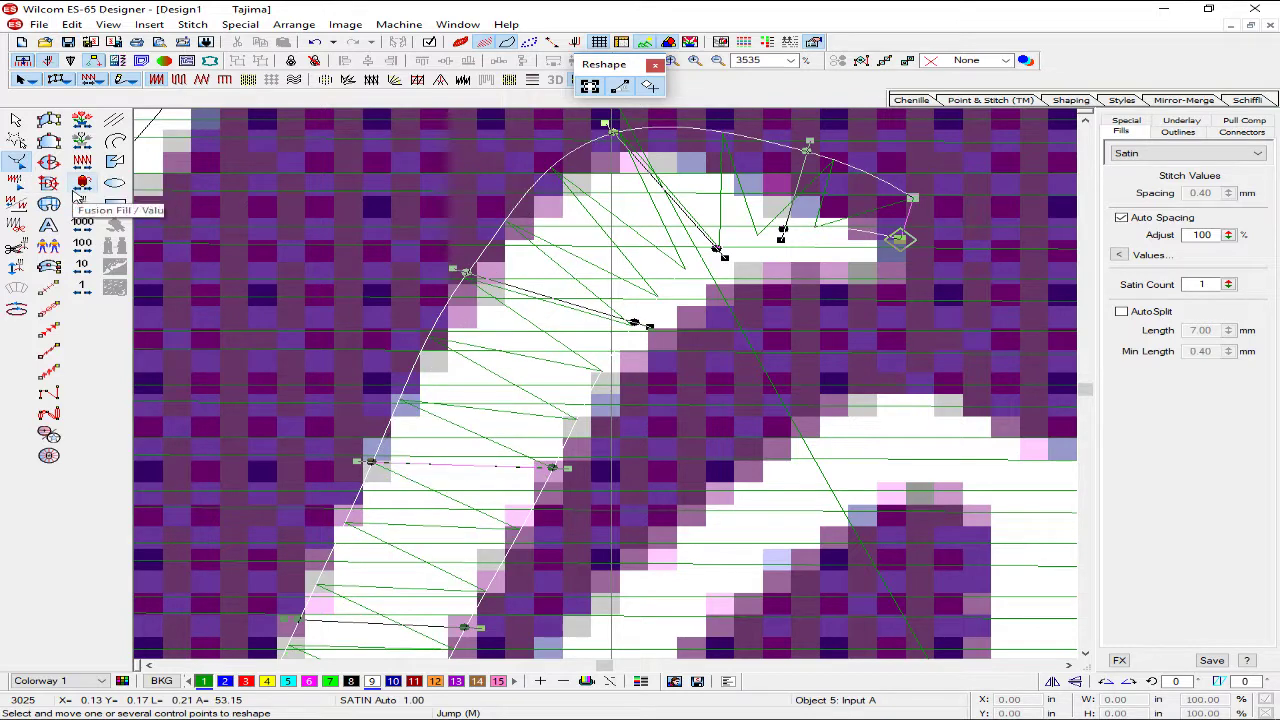
# - Add a control point pair above the p's shoulder, reposition the pair below it, and raise the outer point near the tip
pyautogui.moveTo(467, 273); pyautogui.dragTo(498, 229)
pyautogui.rightClick(497, 236)
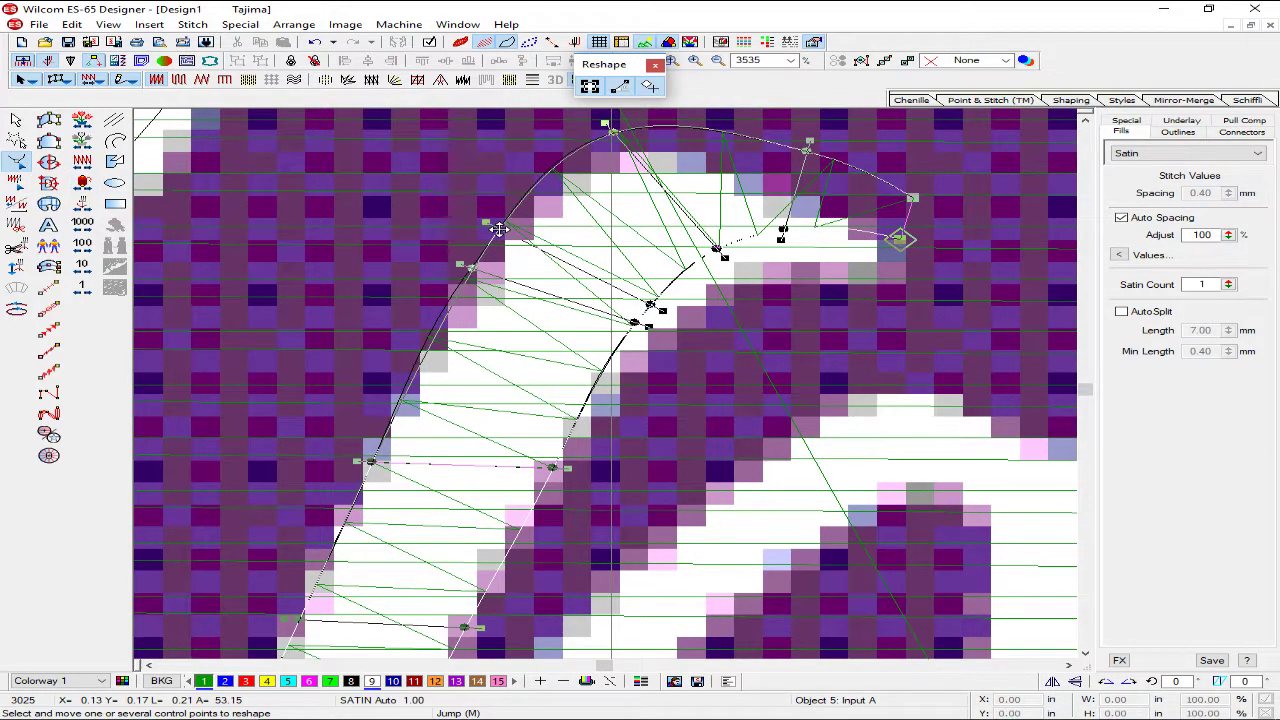
pyautogui.moveTo(634, 321); pyautogui.dragTo(614, 354)
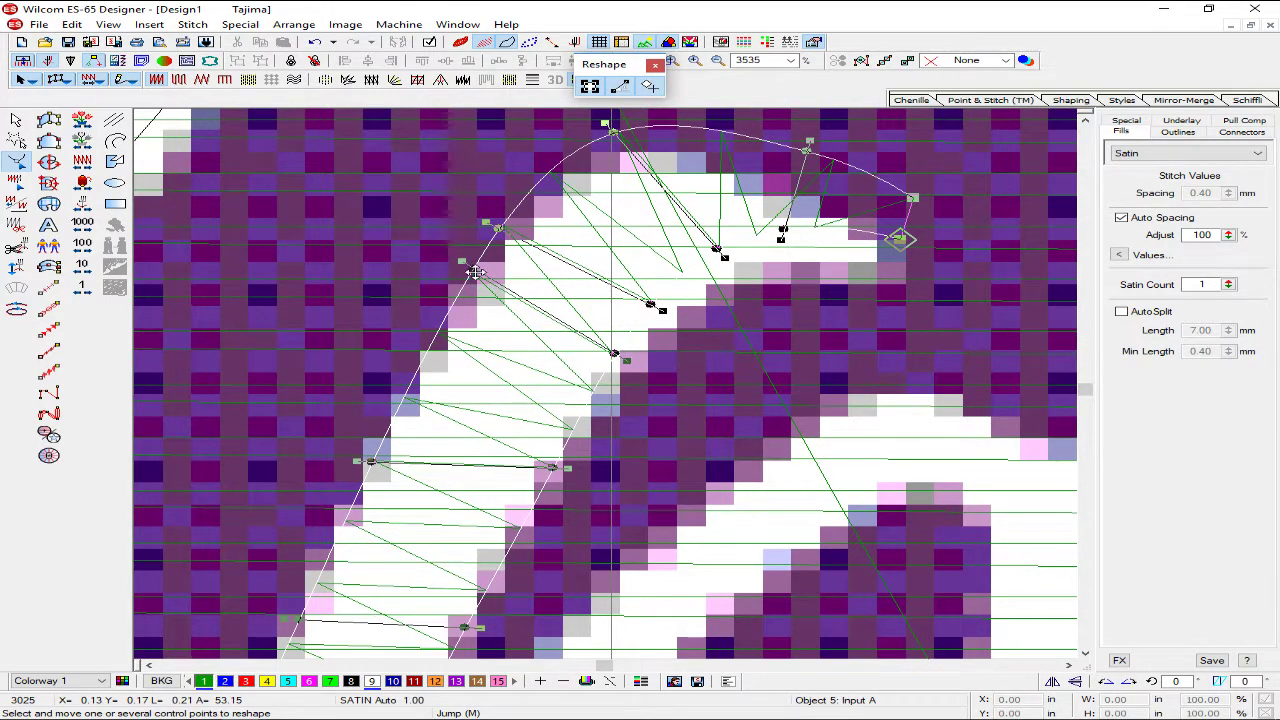
pyautogui.moveTo(475, 272); pyautogui.dragTo(462, 283)
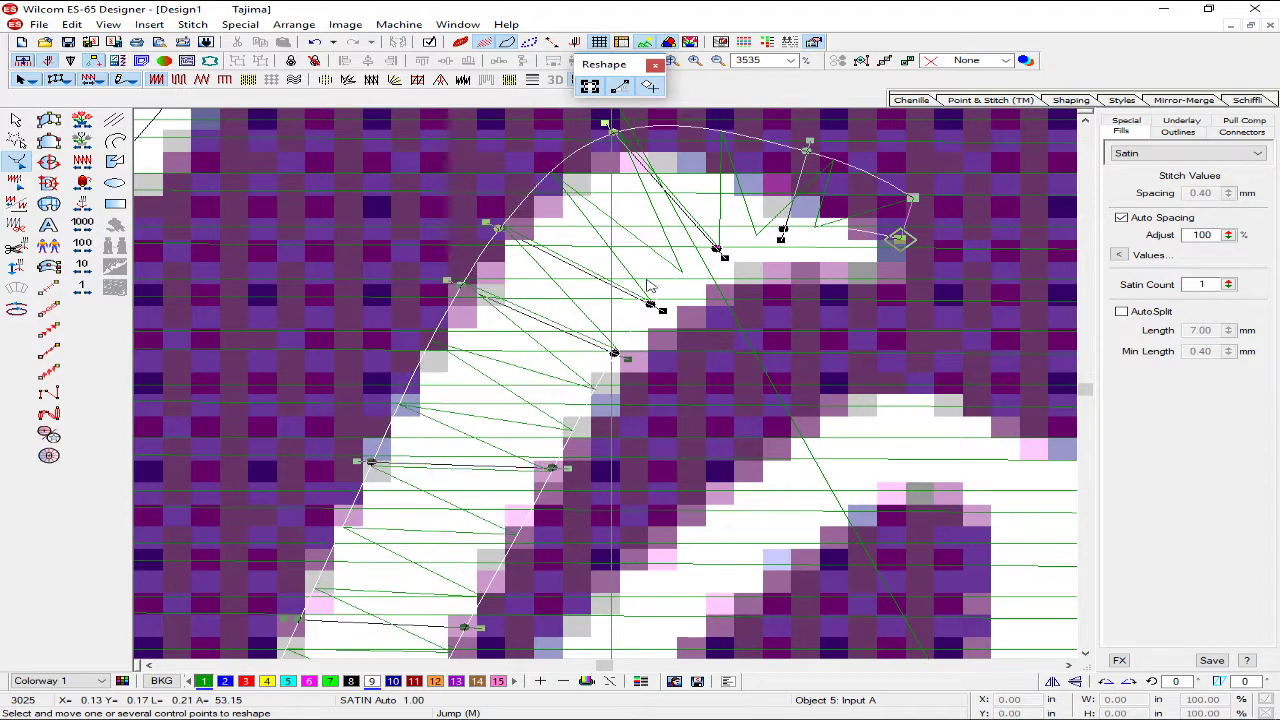
pyautogui.moveTo(809, 145); pyautogui.dragTo(815, 131)
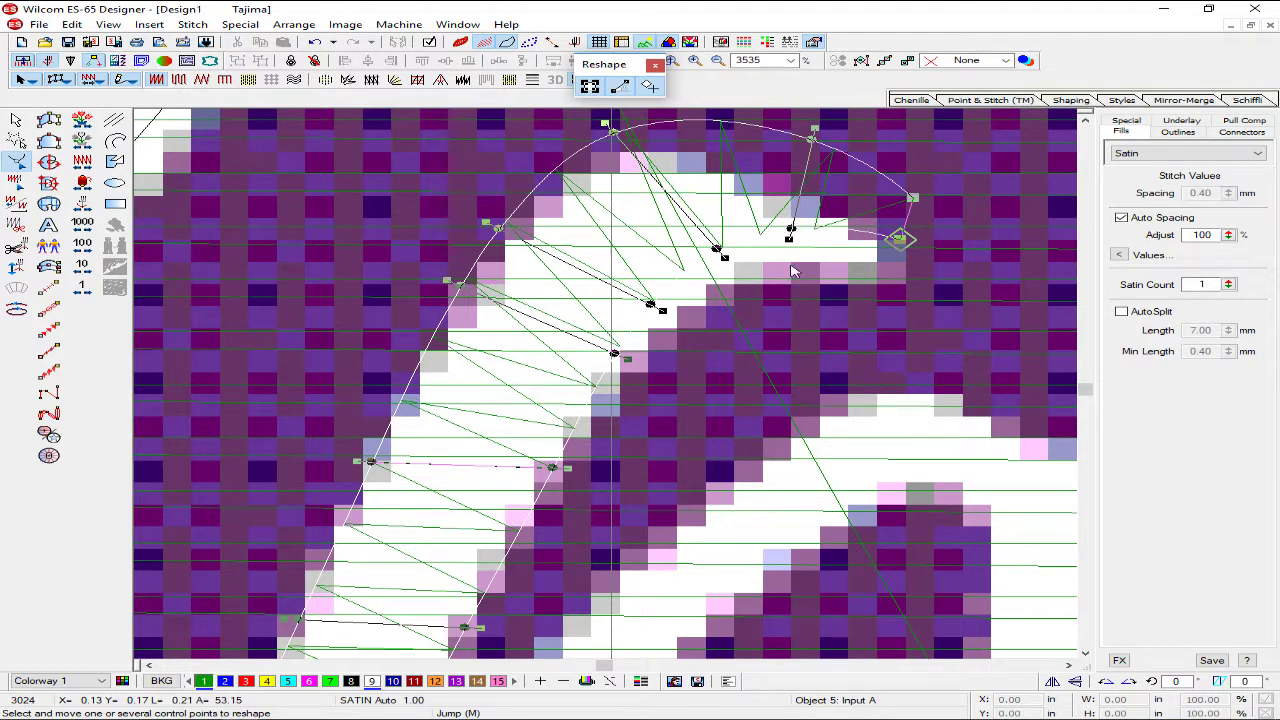
# - Adjust the control points on both edges midway down the p stem column to follow the artwork
pyautogui.hotkey('shift', 'z')
pyautogui.hotkey('shift', 'z')
pyautogui.press('z')
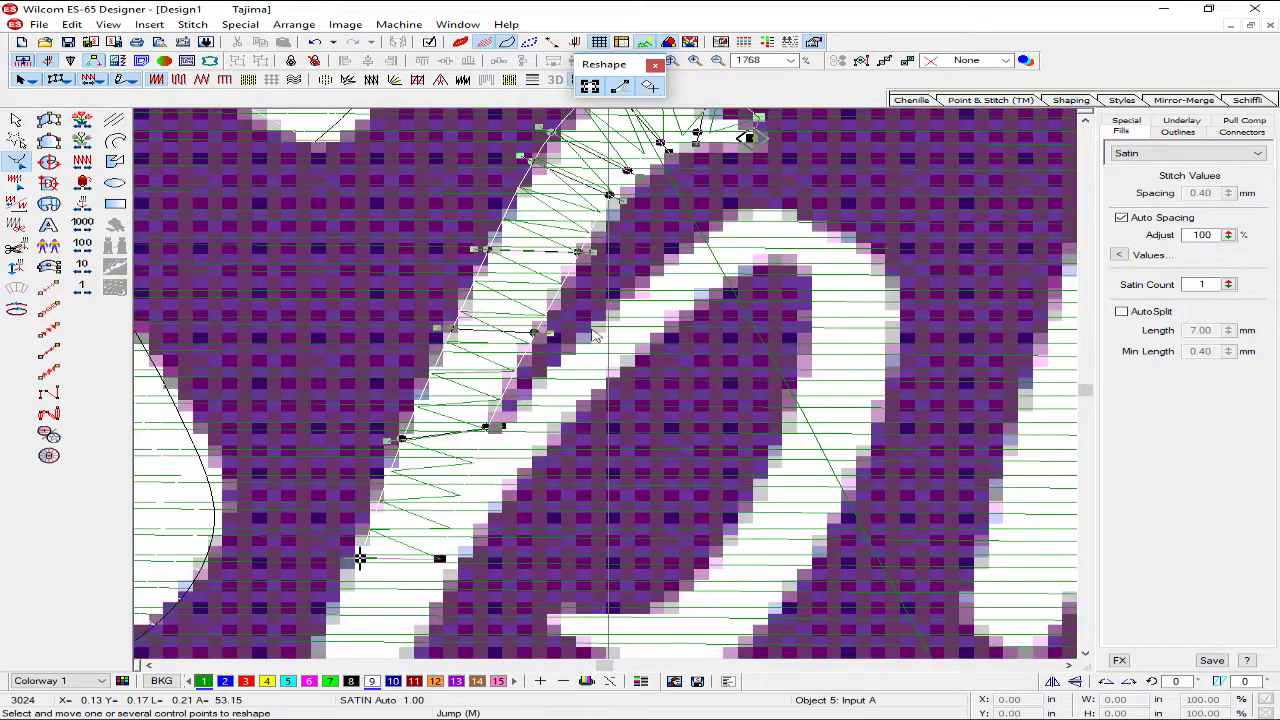
pyautogui.moveTo(544, 341); pyautogui.dragTo(567, 269)
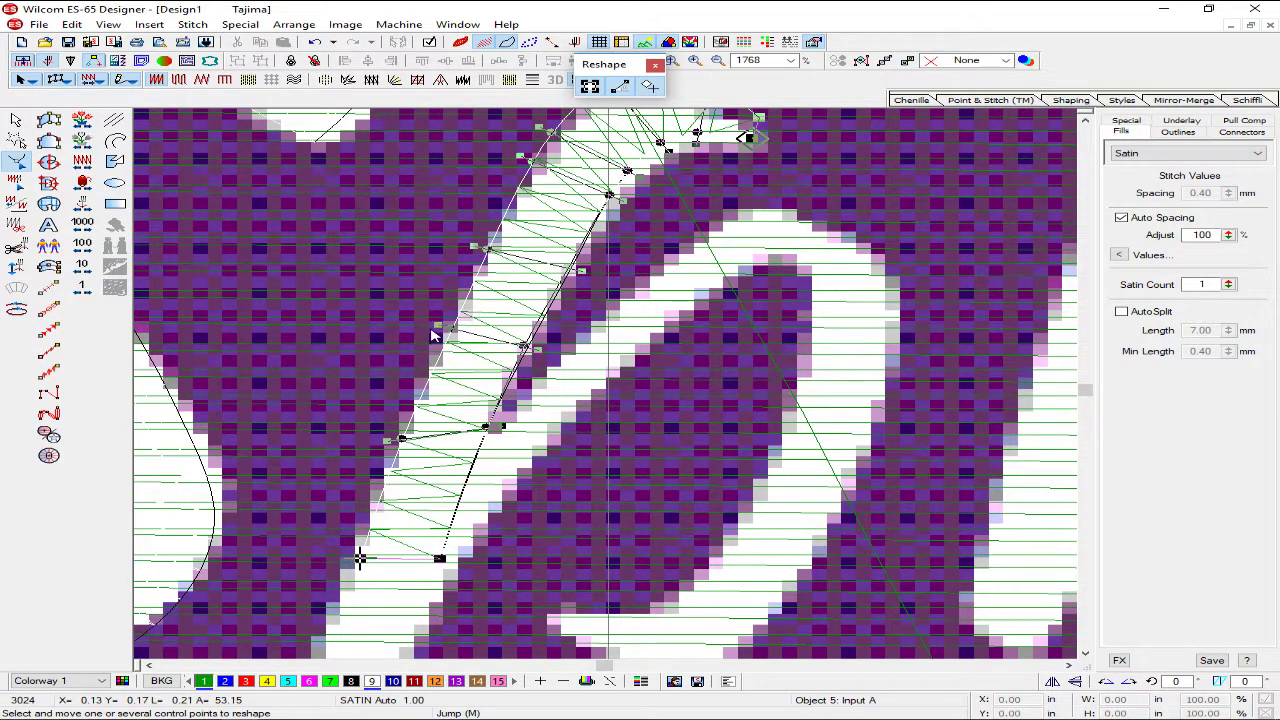
pyautogui.moveTo(451, 328); pyautogui.dragTo(454, 328)
pyautogui.moveTo(490, 251); pyautogui.dragTo(488, 243)
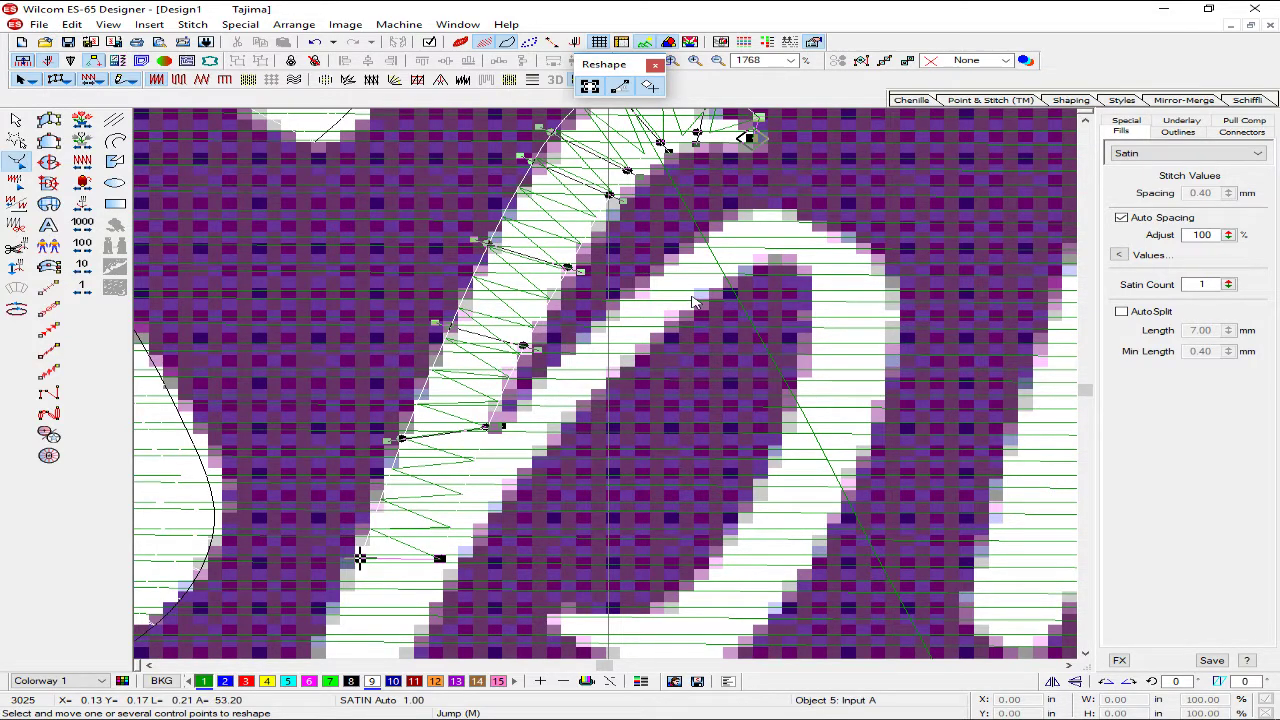
# - Finish reshaping the p stem column and assign it white thread colour 9
pyautogui.scroll(-2, 695, 303)
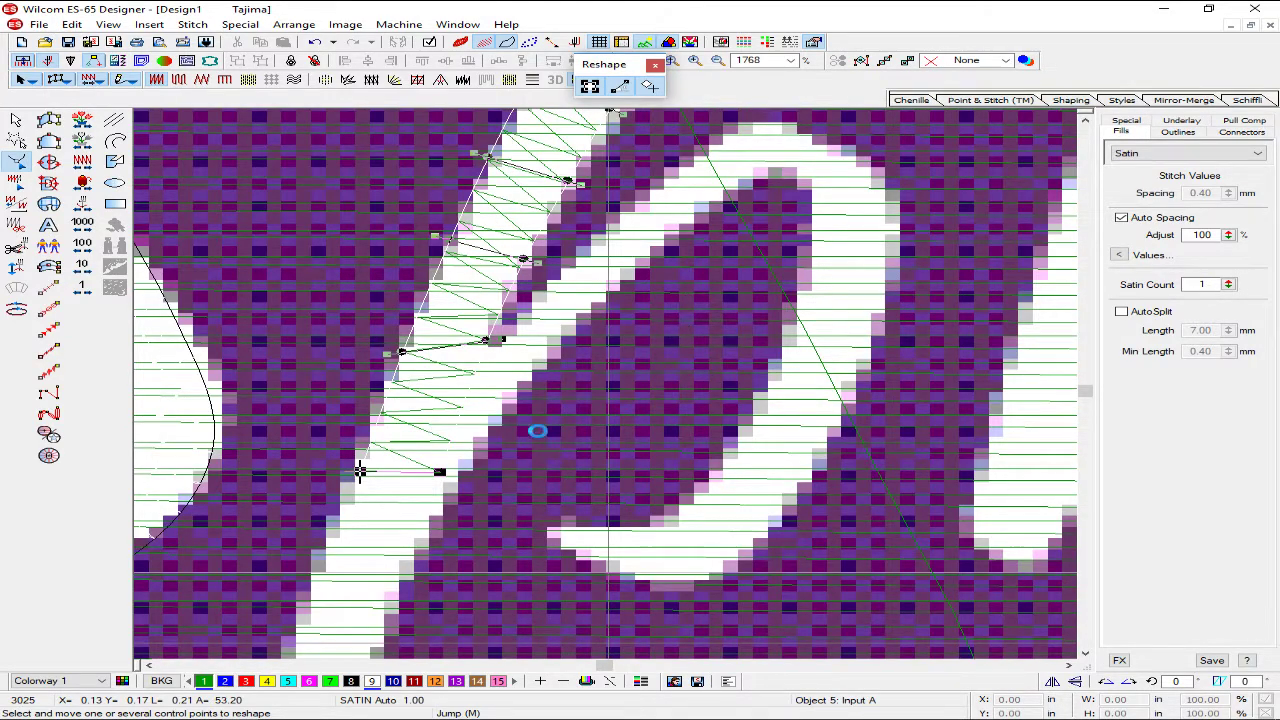
pyautogui.press('Escape')
pyautogui.press('Escape')
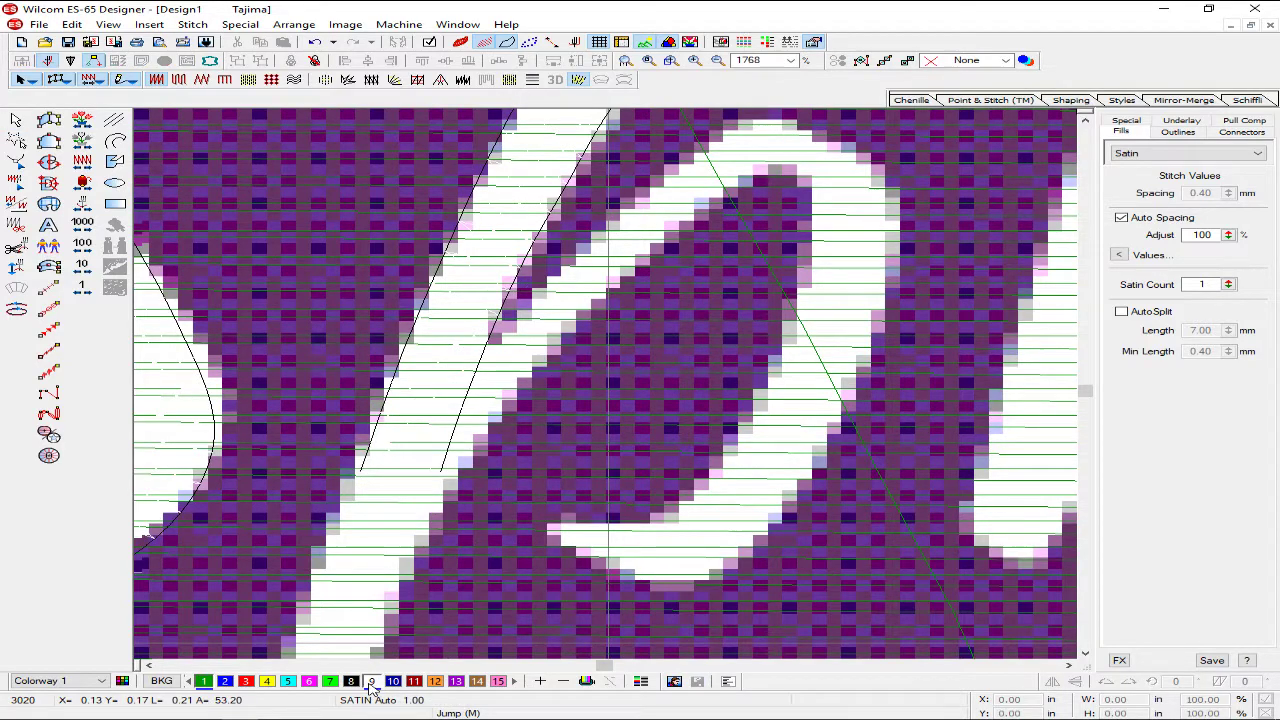
# - Preview the S and the p stem column as realistic stitches, and return to the plain stitch view of the letter p
pyautogui.hotkey('shift', 'z')
pyautogui.hotkey('shift', 'z')
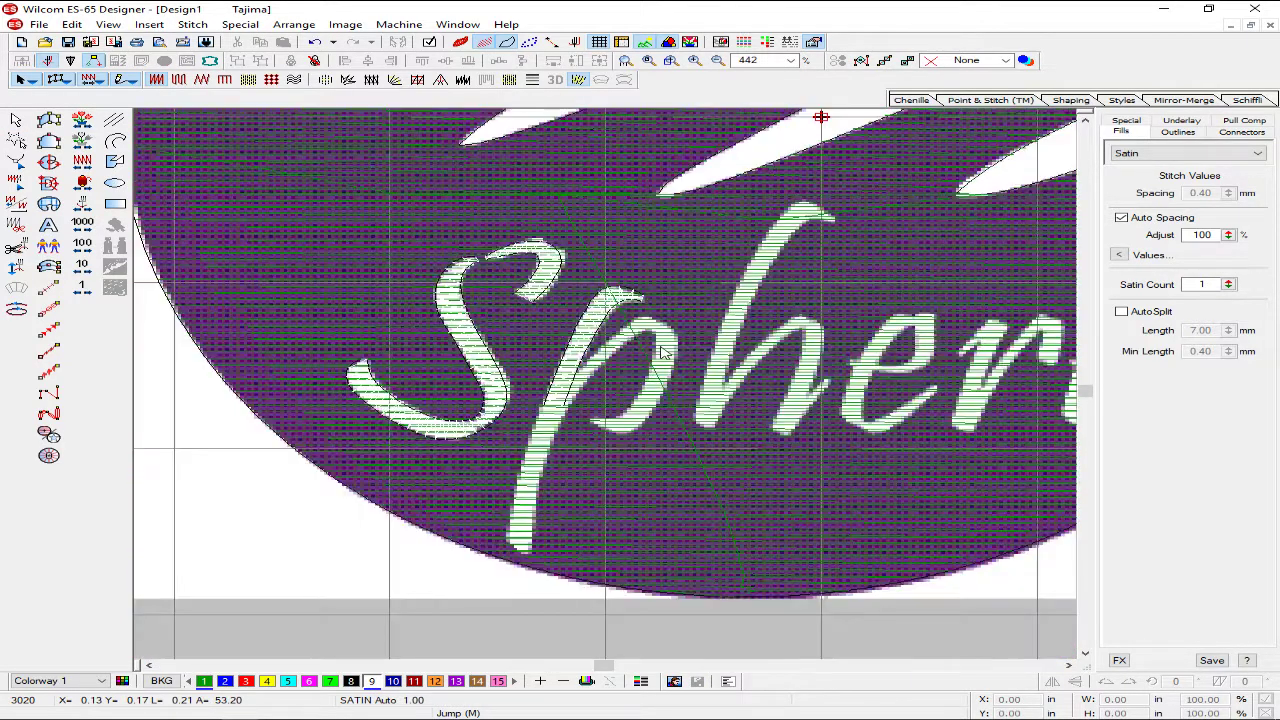
pyautogui.press('z')
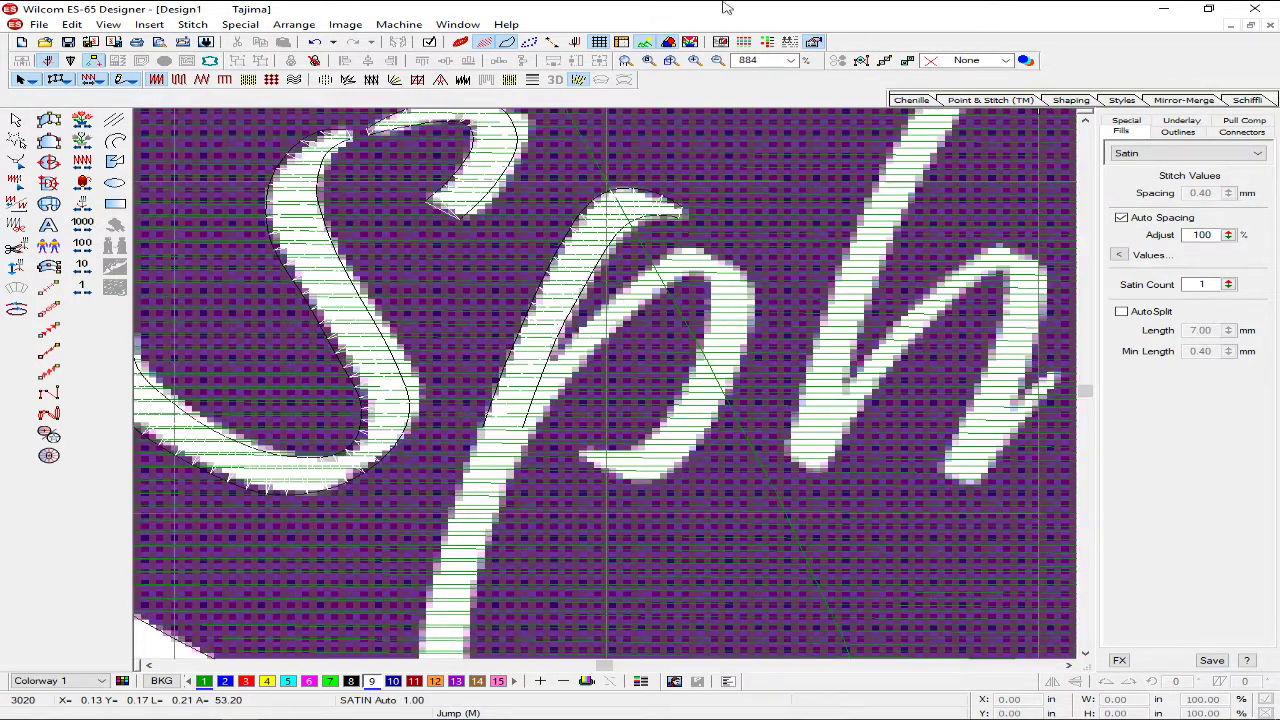
pyautogui.hotkey('shift', 'z')
pyautogui.click(459, 42)
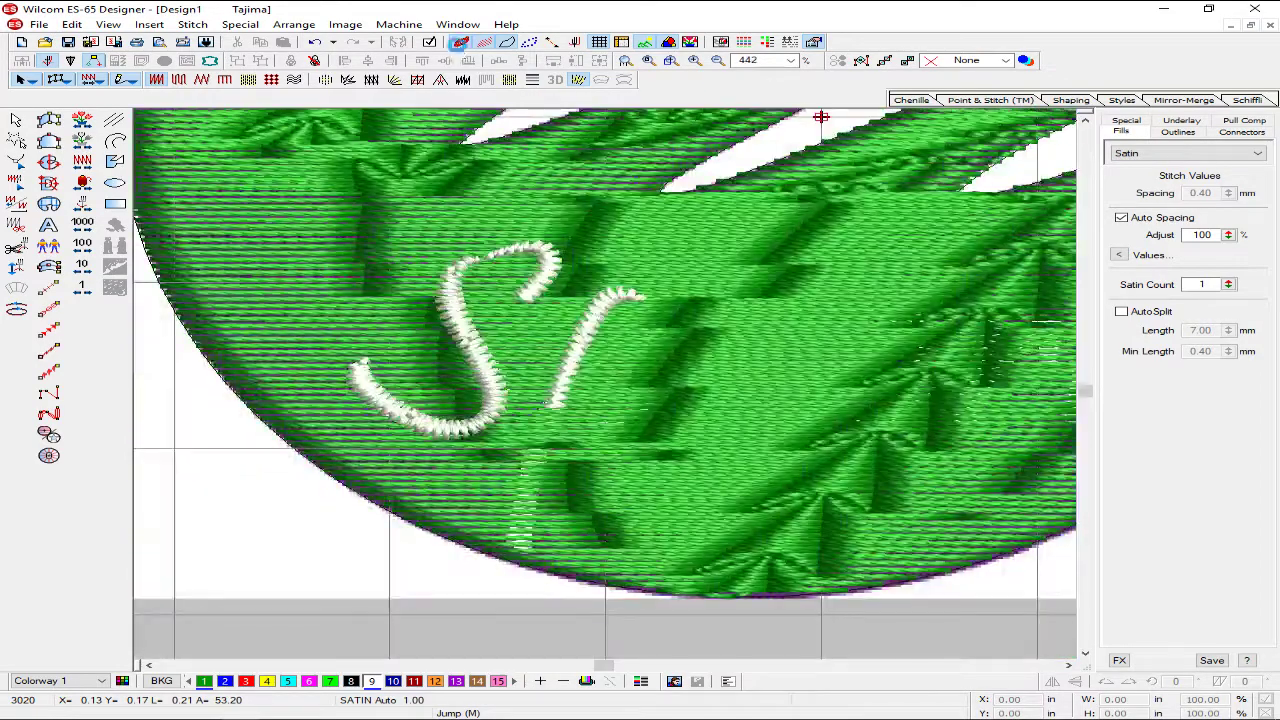
pyautogui.click(459, 42)
pyautogui.press('z')
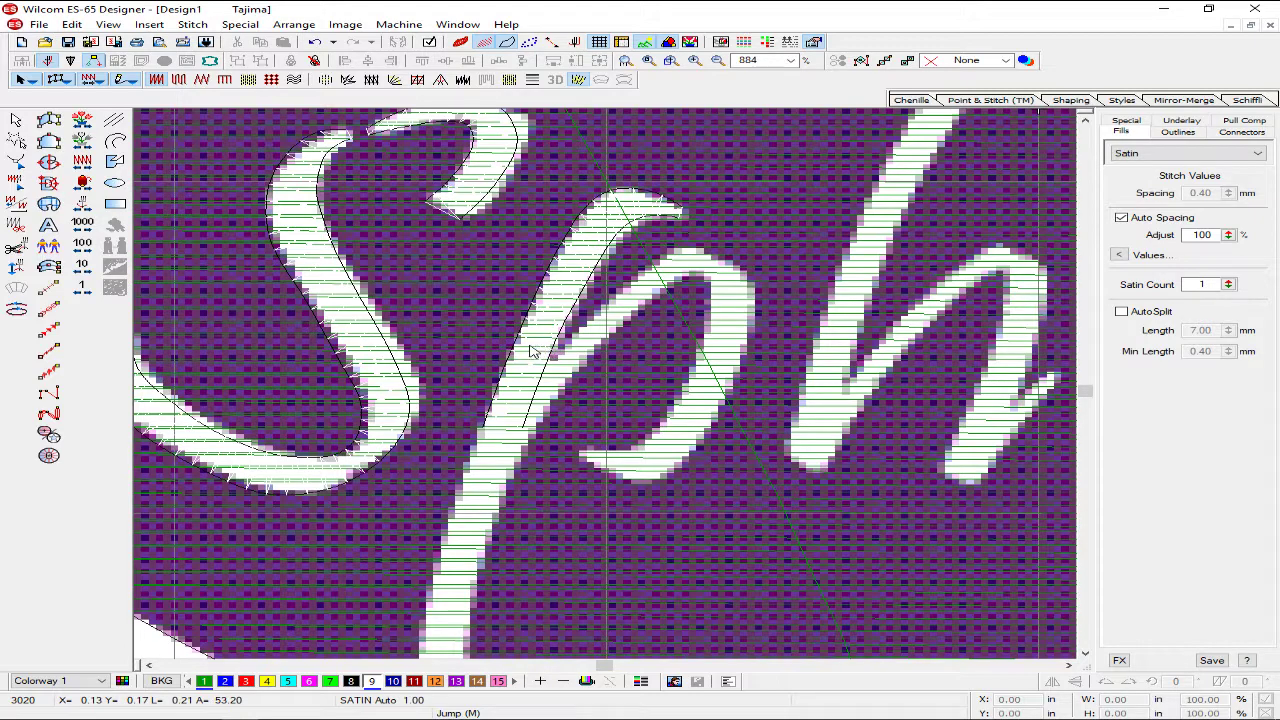
# - Start an Input A satin column for the p's bowl, placing point pairs from the lower tip around the bottom and up the outer side
pyautogui.click(49, 119)
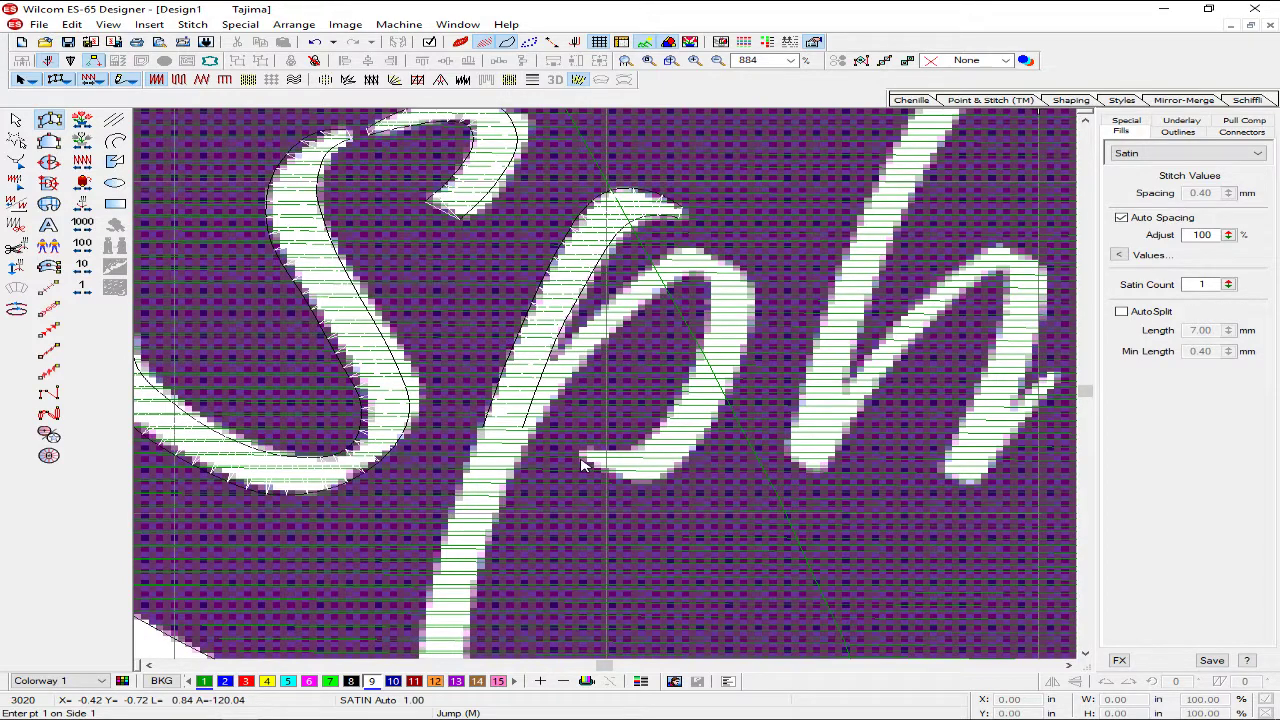
pyautogui.click(585, 459)
pyautogui.click(641, 479)
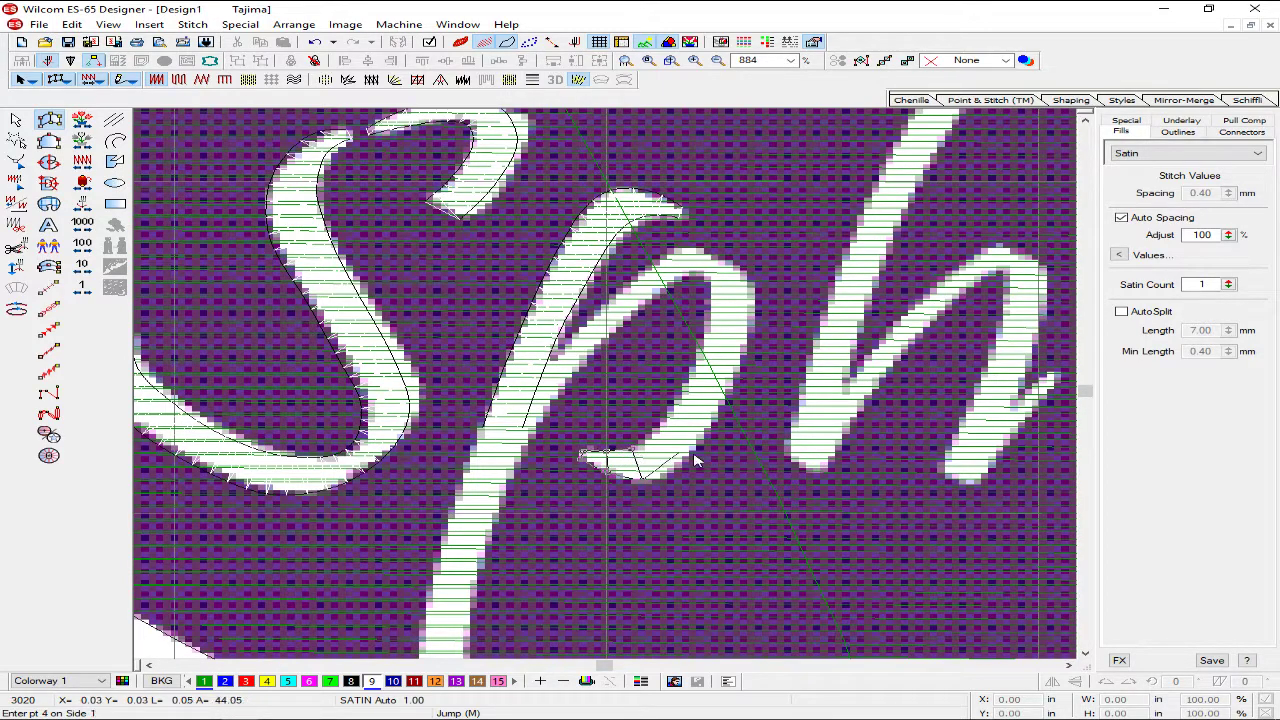
pyautogui.click(690, 453)
pyautogui.click(727, 401)
pyautogui.scroll(2, 684, 393)
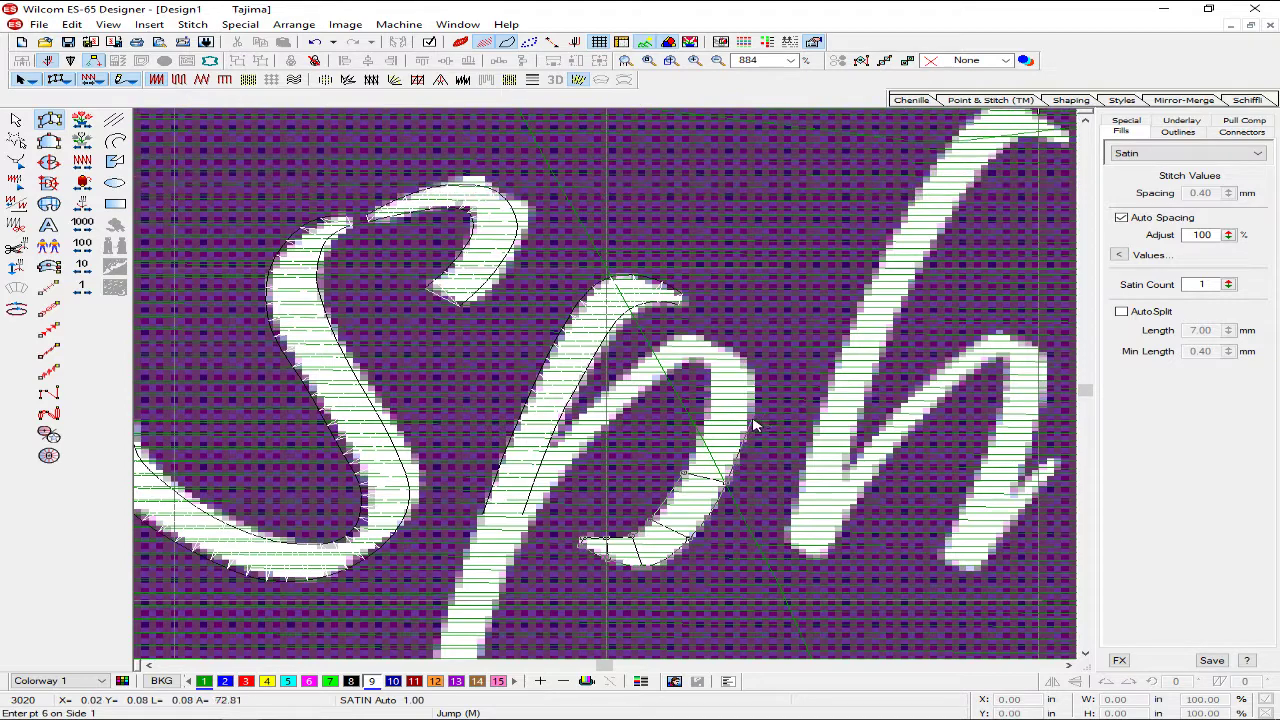
pyautogui.click(749, 425)
# - Continue the bowl column's point pairs around the top of the p's bowl to the start of the thin stroke
pyautogui.press('z')
pyautogui.click(803, 451)
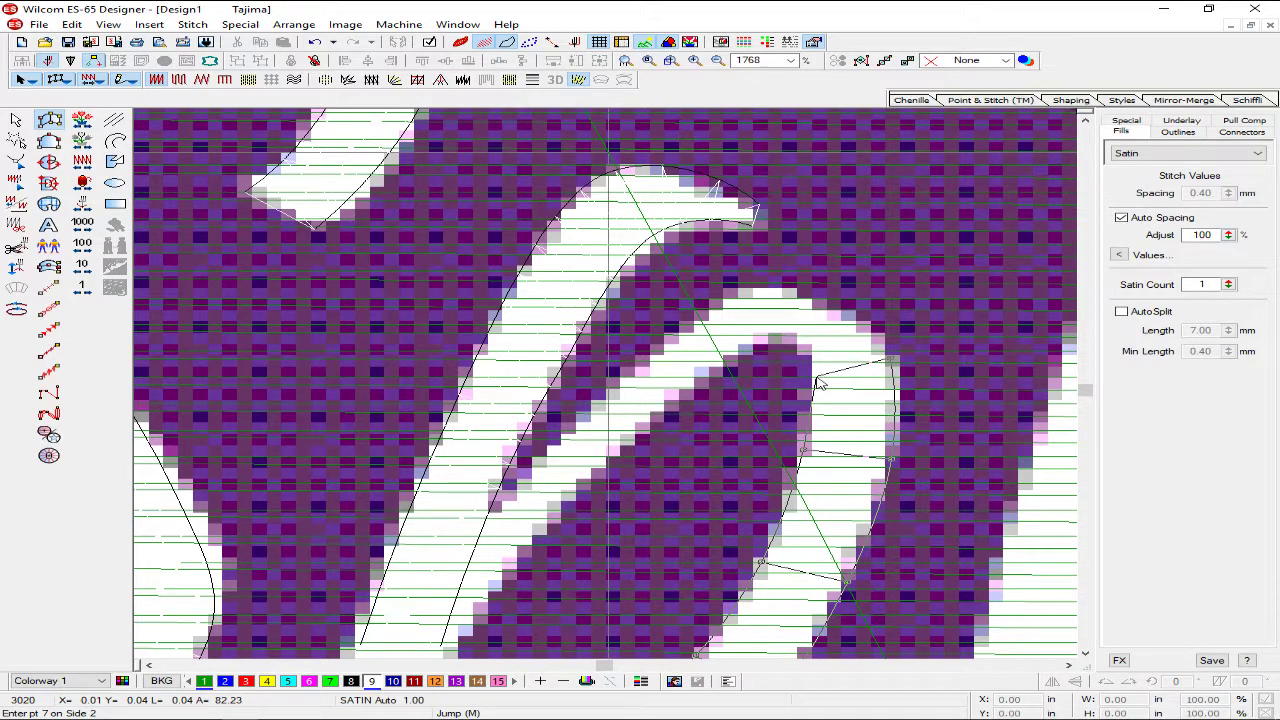
pyautogui.rightClick(816, 377)
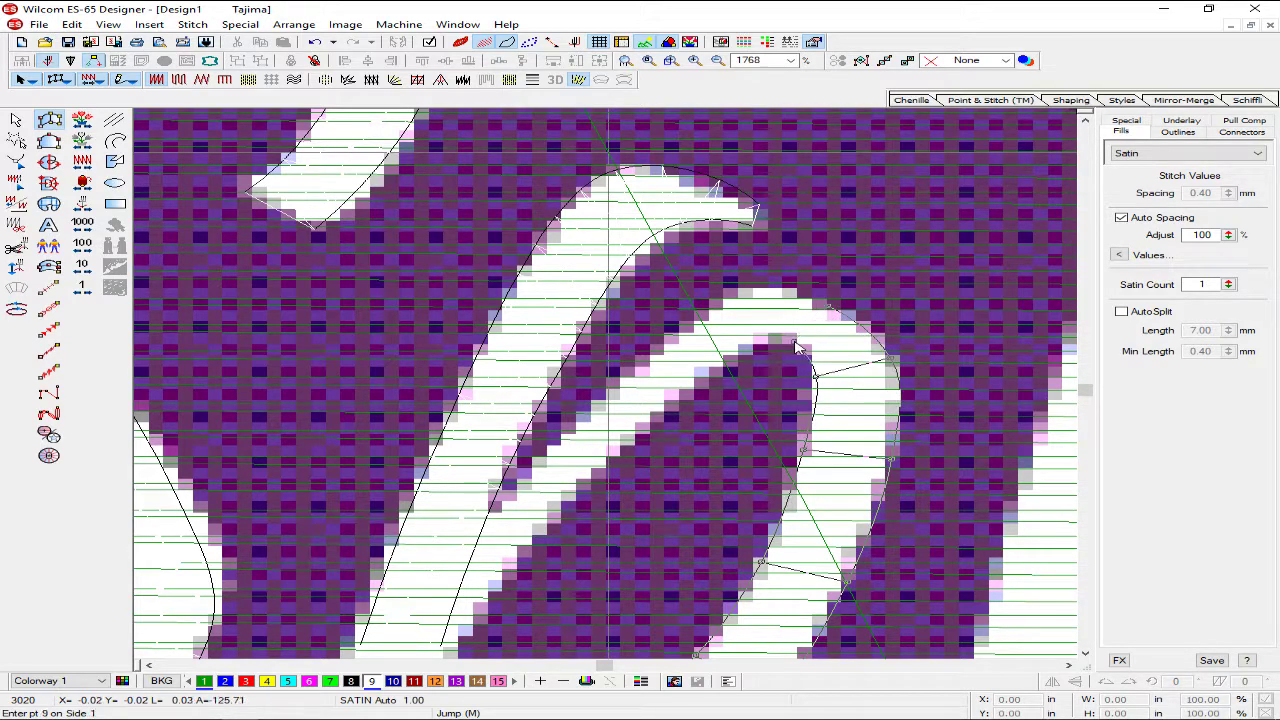
pyautogui.click(760, 291)
pyautogui.click(744, 340)
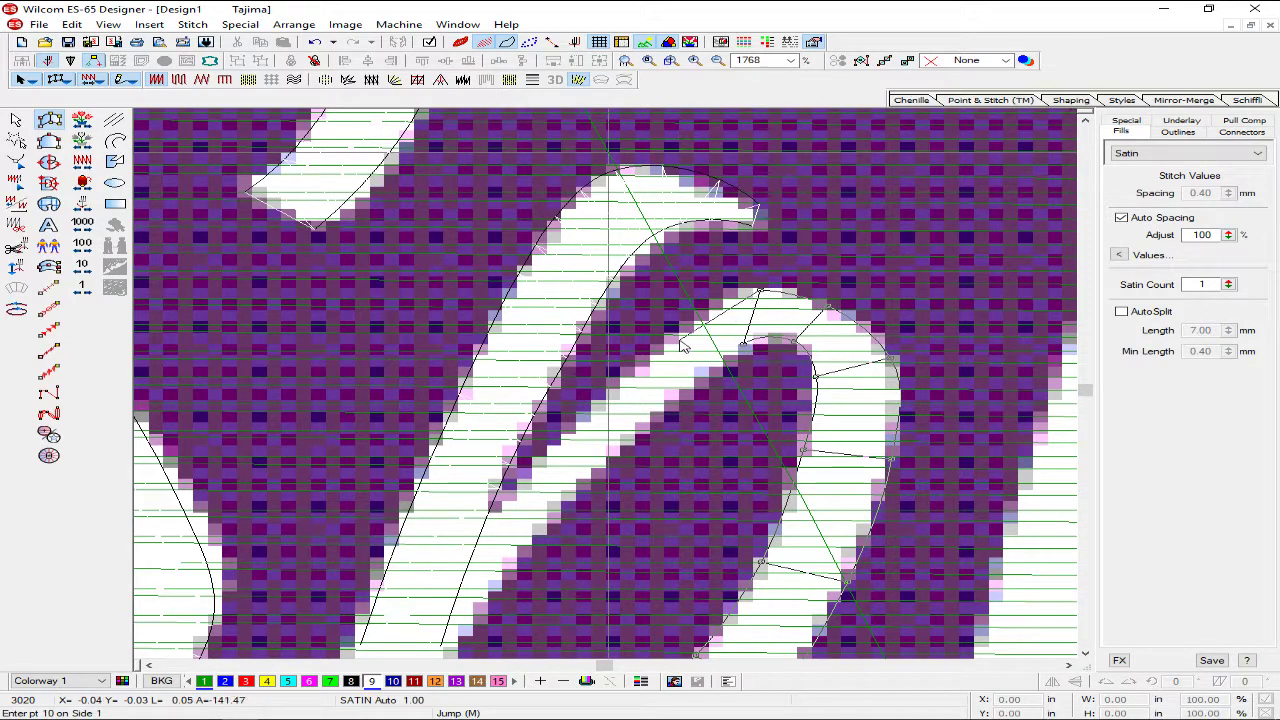
pyautogui.rightClick(698, 378)
# - Continue the p bowl column's point pairs down the thin diagonal stroke and across its junction with the stem
pyautogui.click(579, 423)
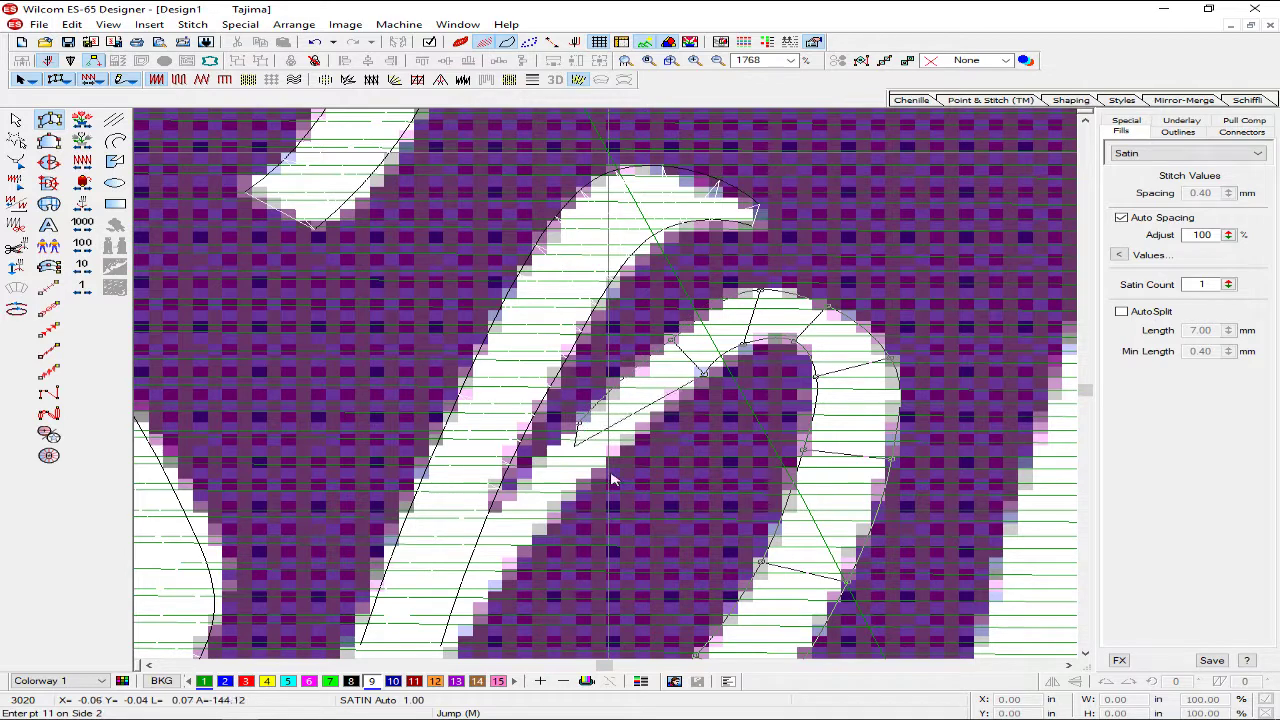
pyautogui.click(485, 521)
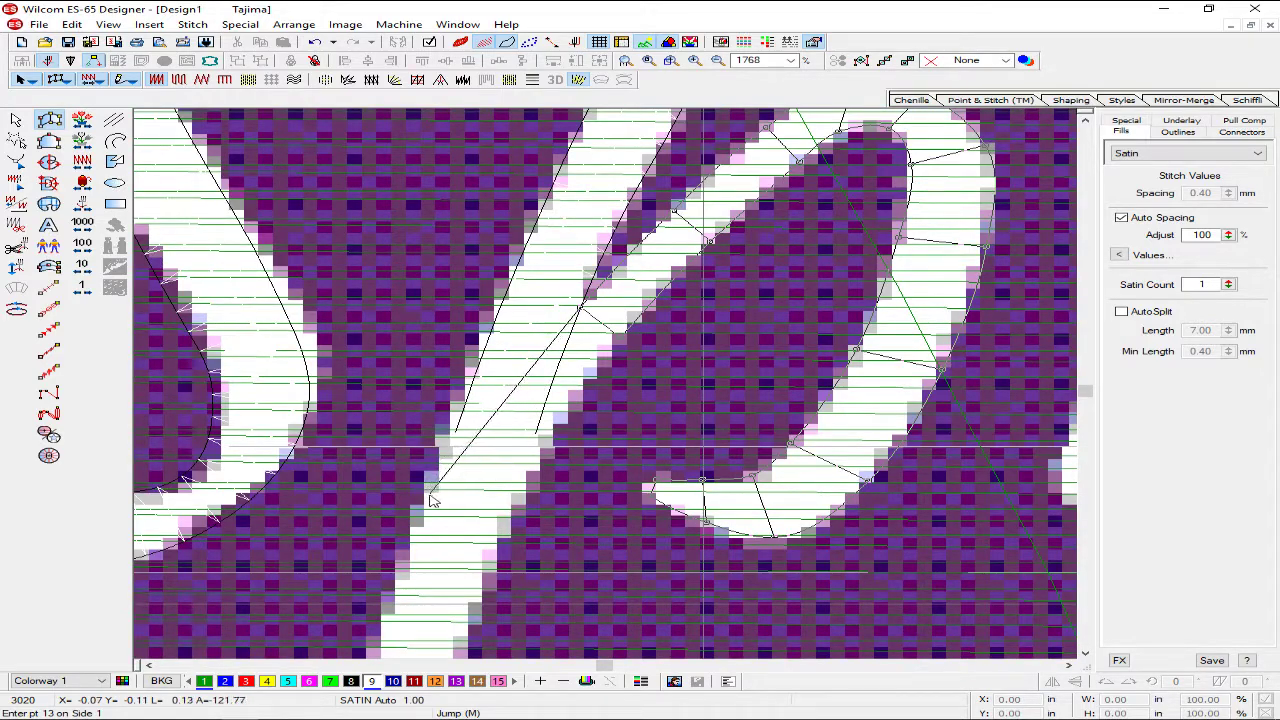
pyautogui.click(472, 433)
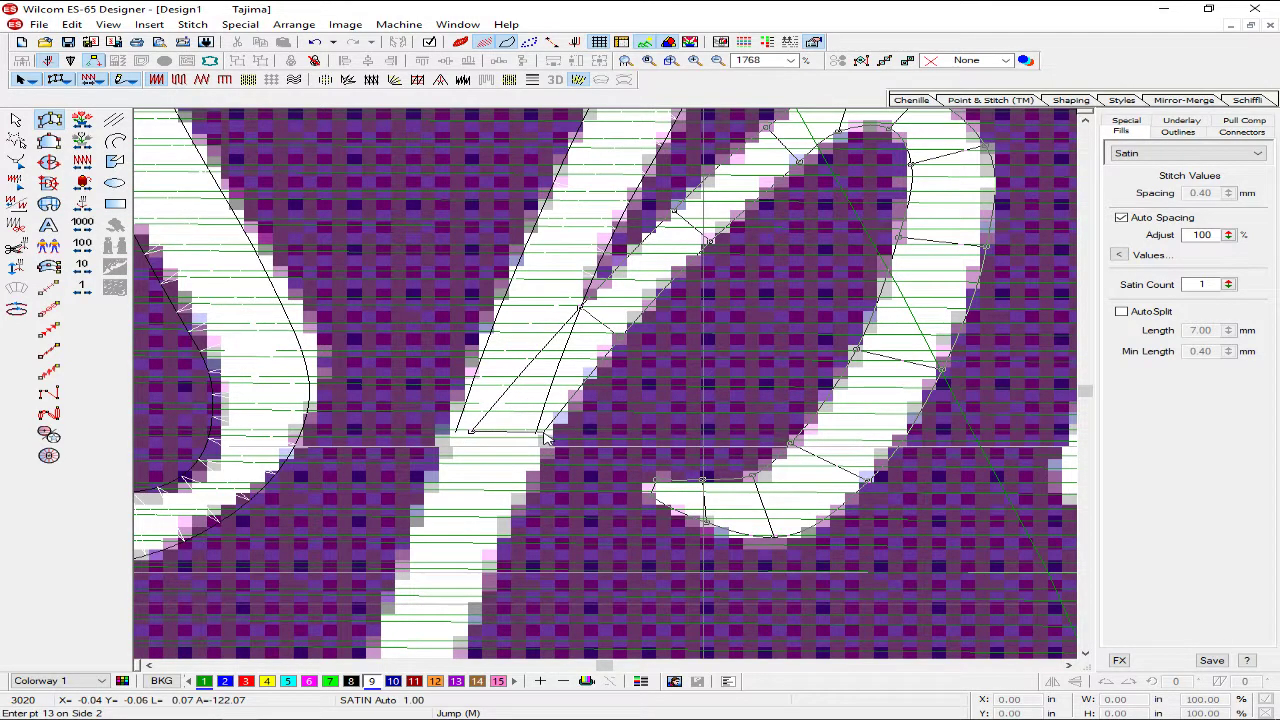
pyautogui.click(411, 547)
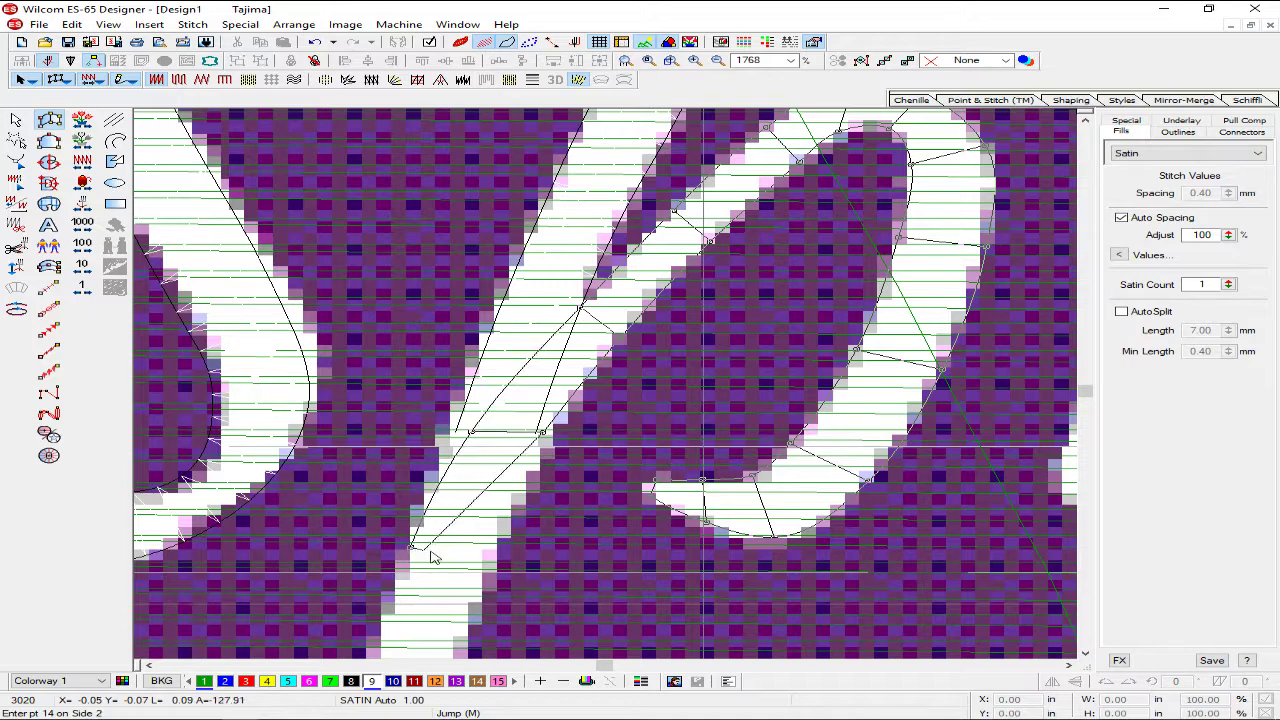
# - Extend the column's point pairs down the p's descender to its rounded foot and generate the satin stitches
pyautogui.scroll(-1, 480, 565)
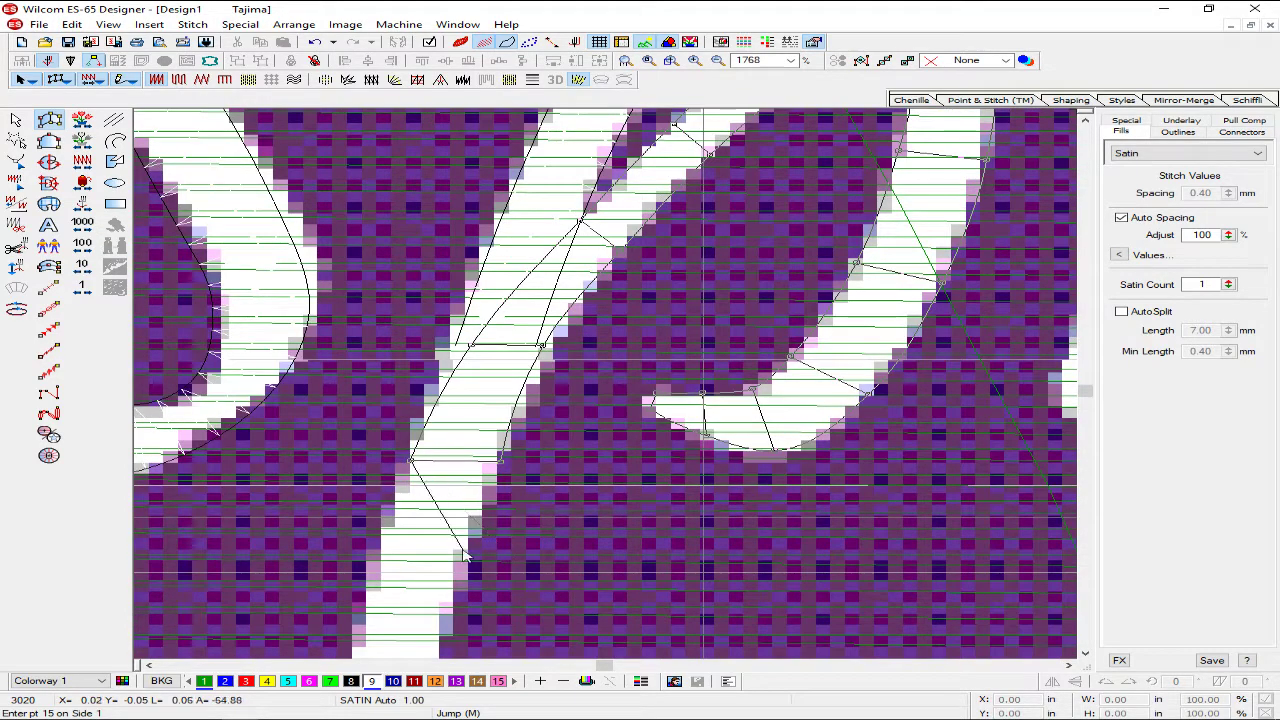
pyautogui.scroll(-1, 400, 590)
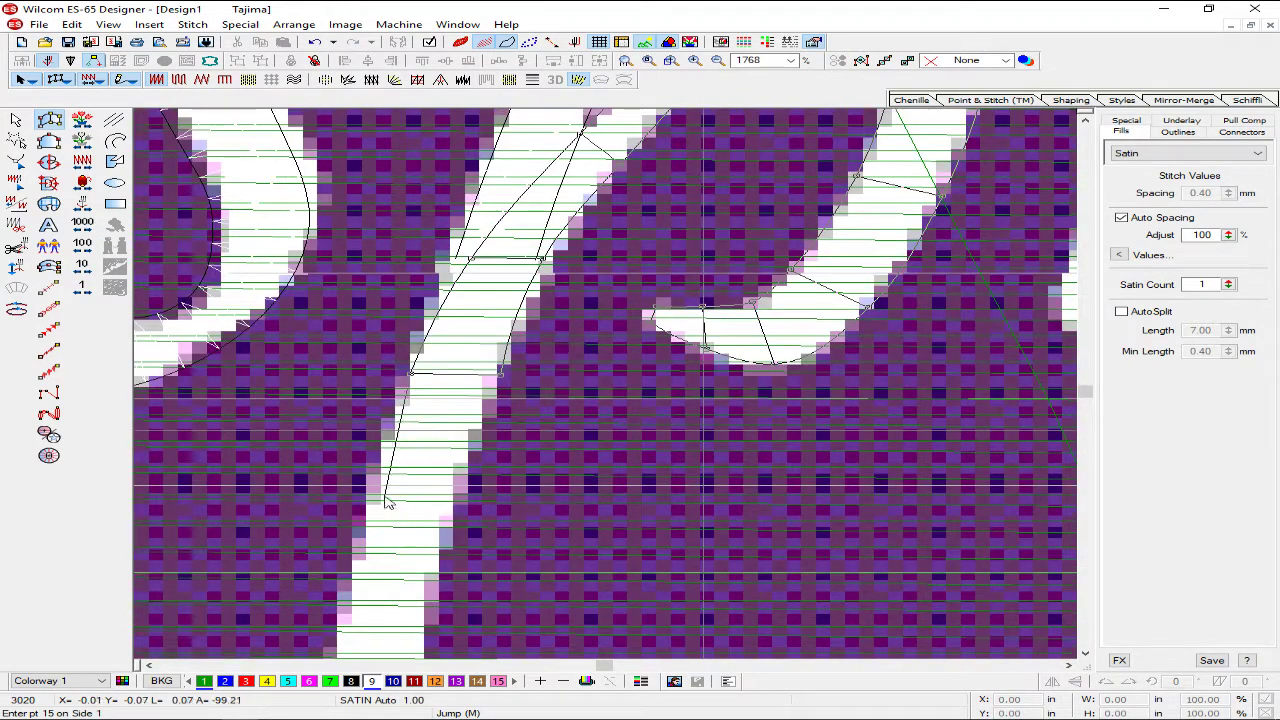
pyautogui.click(348, 598)
pyautogui.scroll(-2, 348, 598)
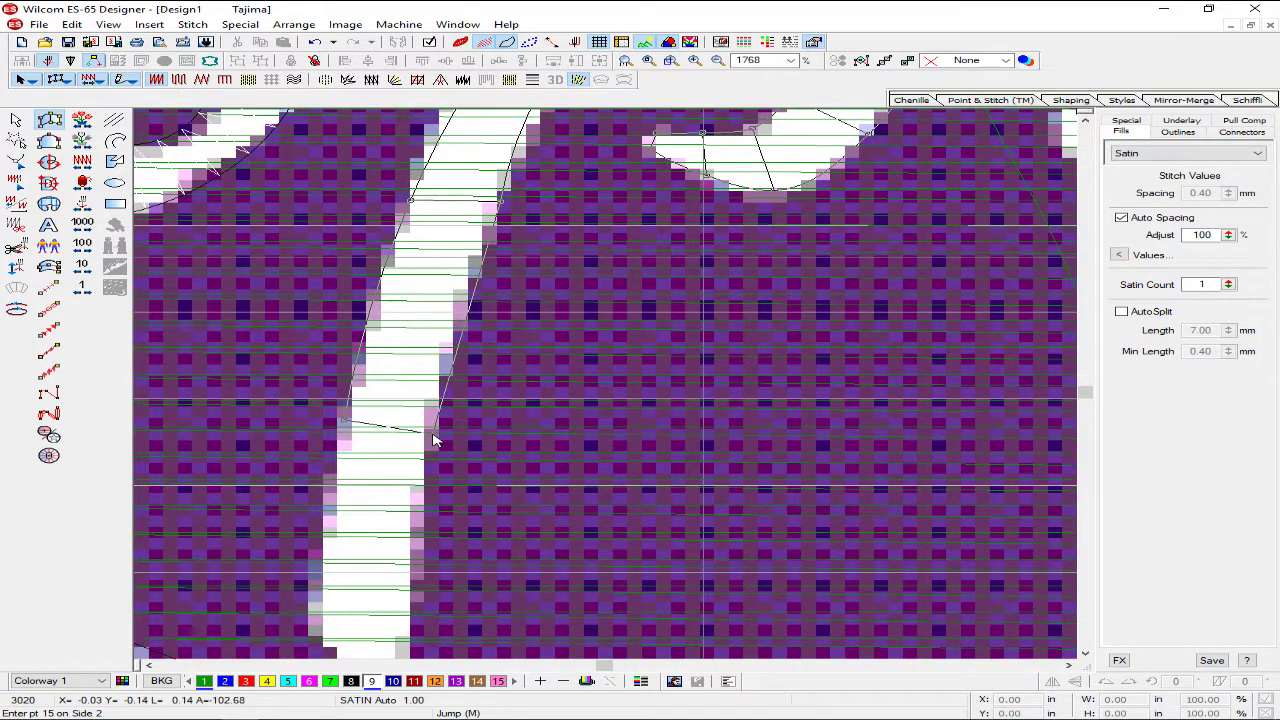
pyautogui.click(433, 443)
pyautogui.scroll(-3, 430, 440)
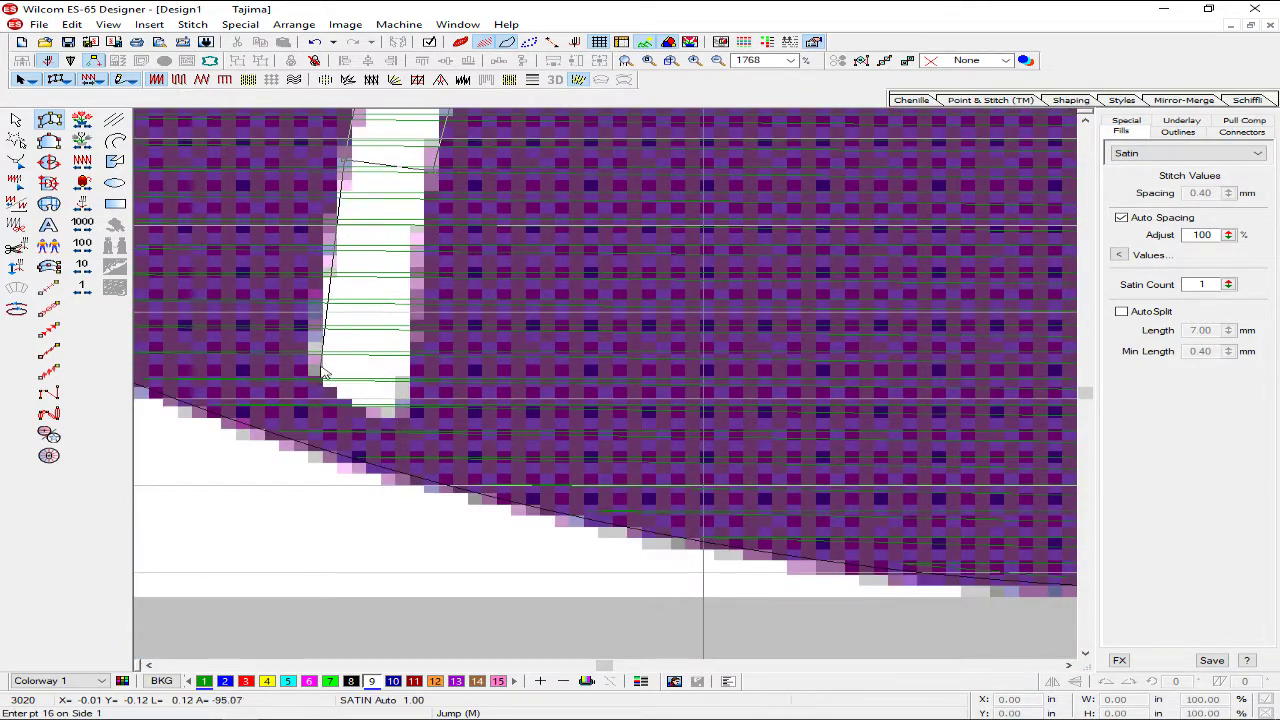
pyautogui.click(320, 332)
pyautogui.click(409, 339)
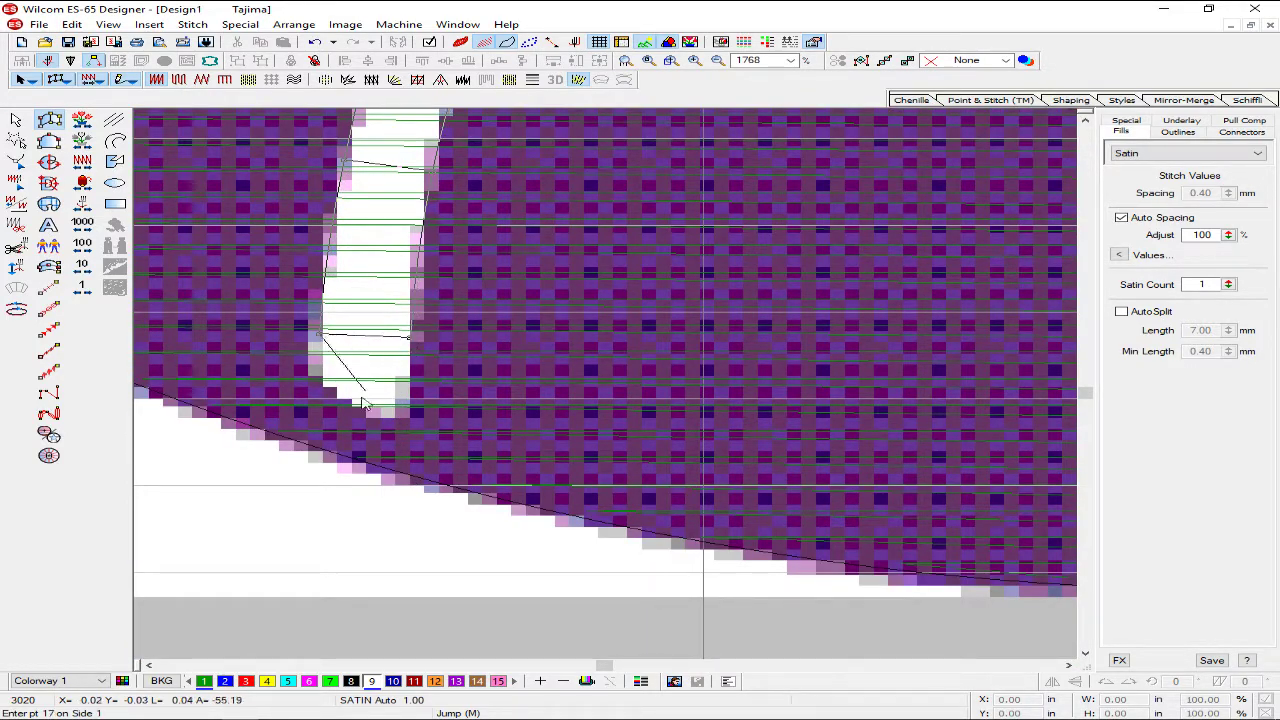
pyautogui.click(330, 382)
pyautogui.click(411, 397)
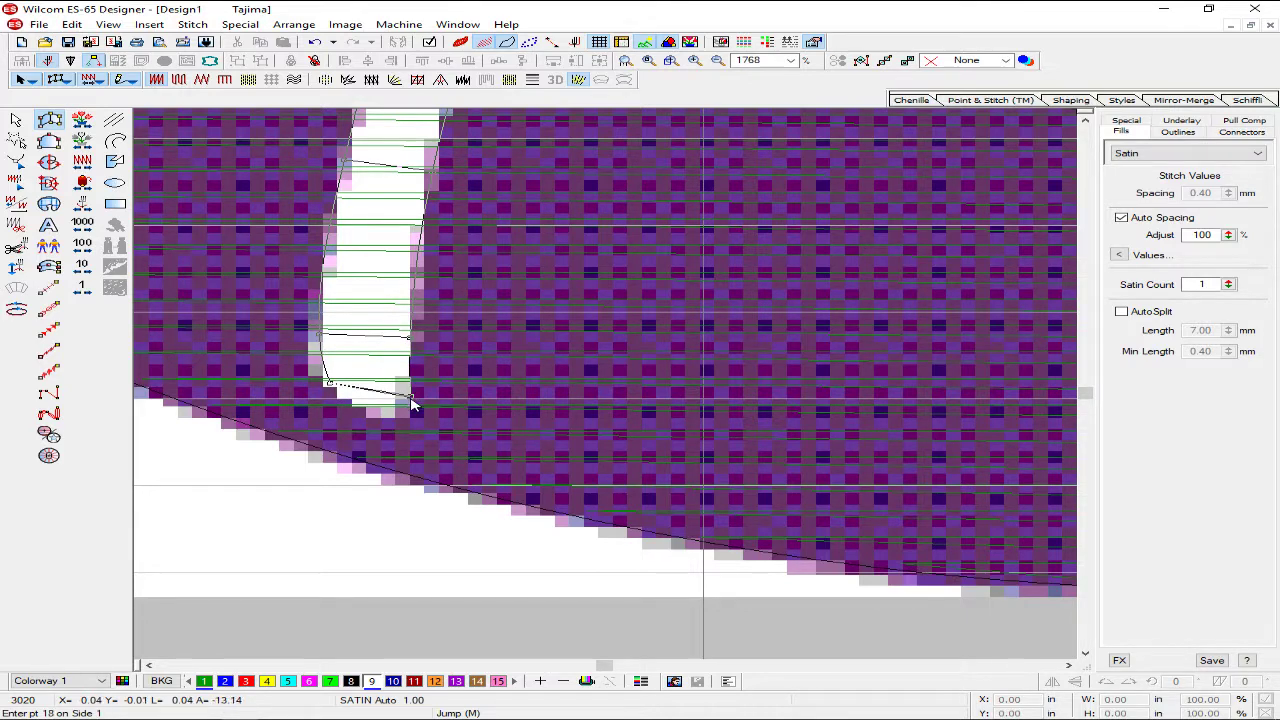
pyautogui.click(370, 418)
pyautogui.press('Return')
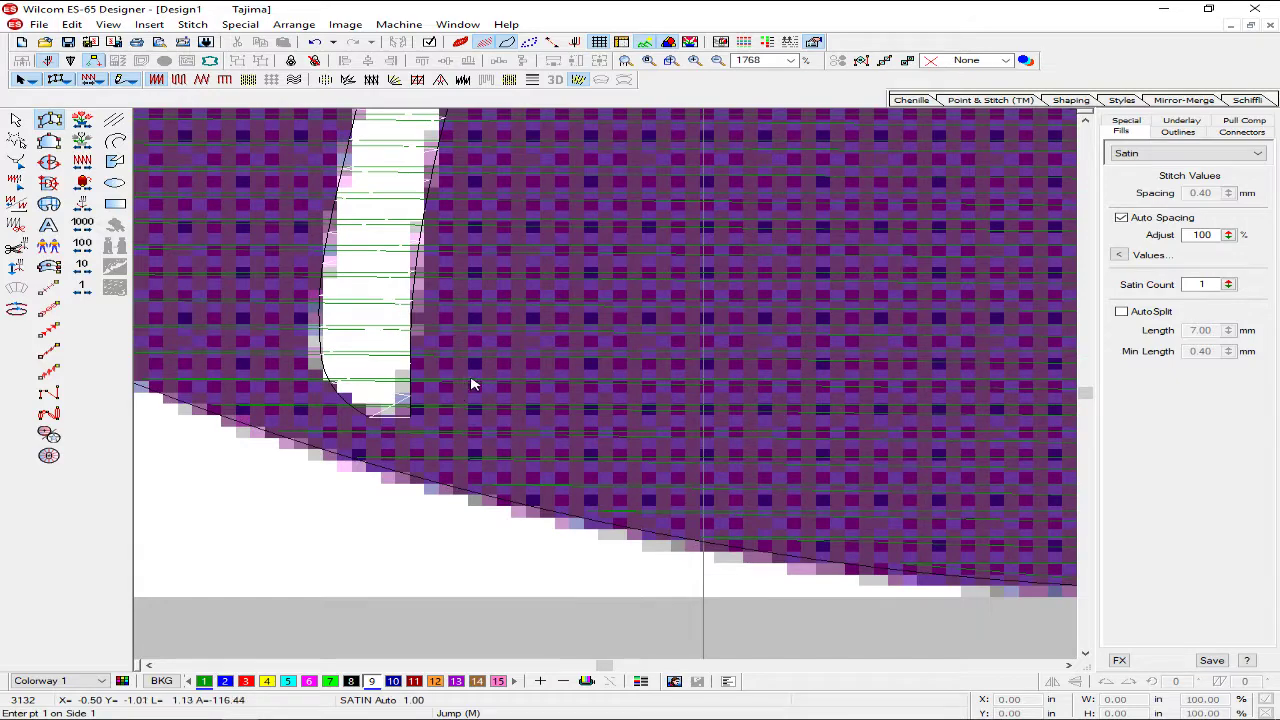
# - Preview the S and the complete letter p as realistic stitches, and return to the plain stitch view
pyautogui.hotkey('shift', 'z')
pyautogui.hotkey('shift', 'z')
pyautogui.hotkey('shift', 'z')
pyautogui.press('z')
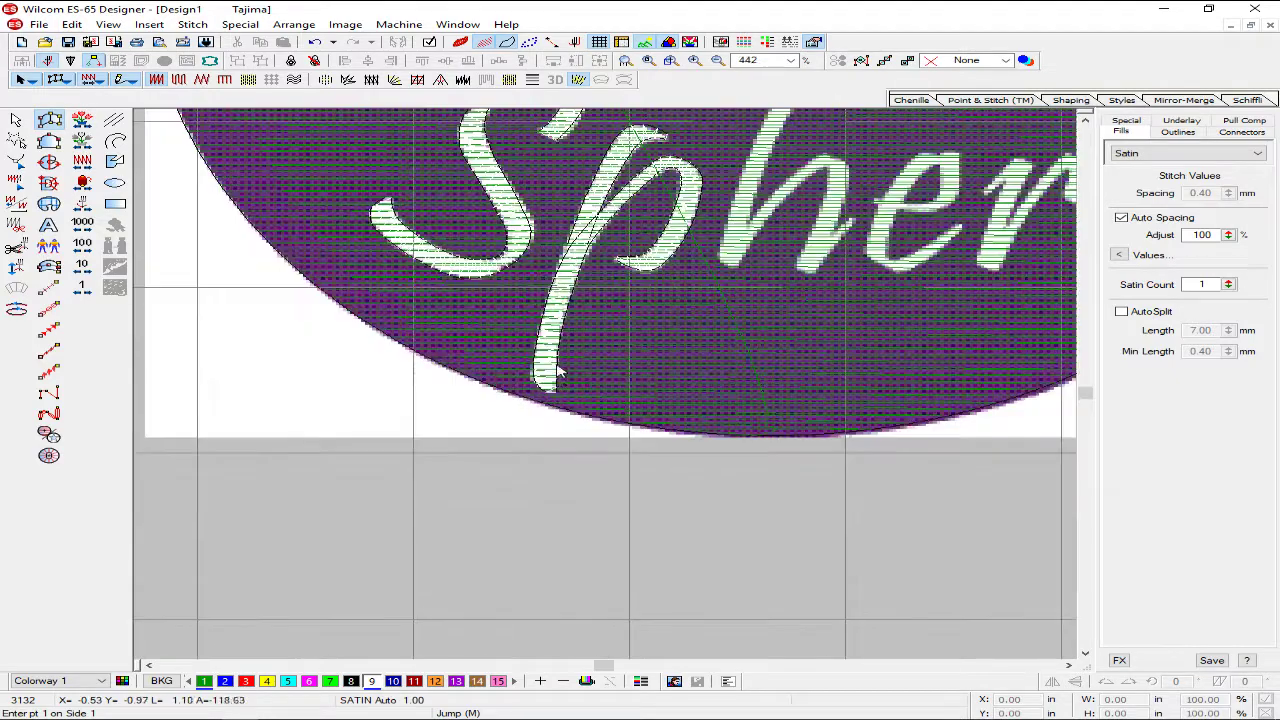
pyautogui.click(462, 42)
pyautogui.hotkey('shift', 'z')
pyautogui.press('z')
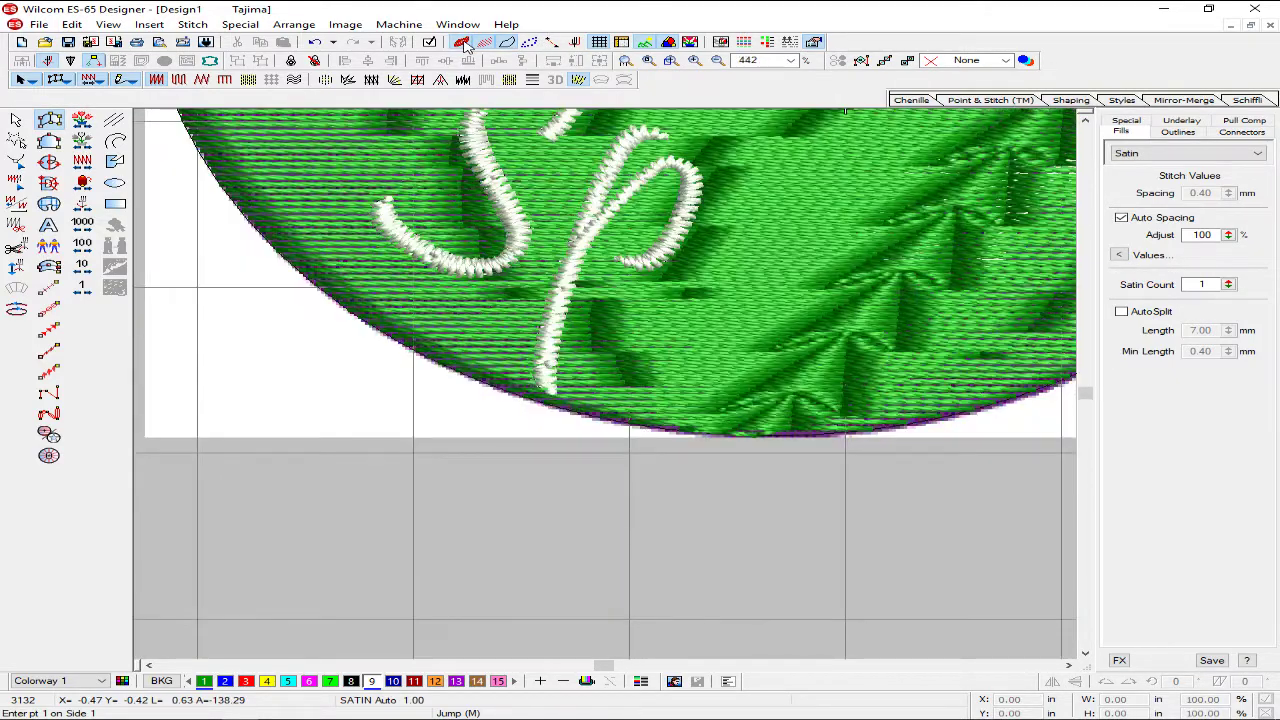
pyautogui.click(462, 42)
# - Reshape the p bowl column by moving its outer control points along the top curve and thin stroke onto the bitmap edge
pyautogui.scroll(2, 724, 193)
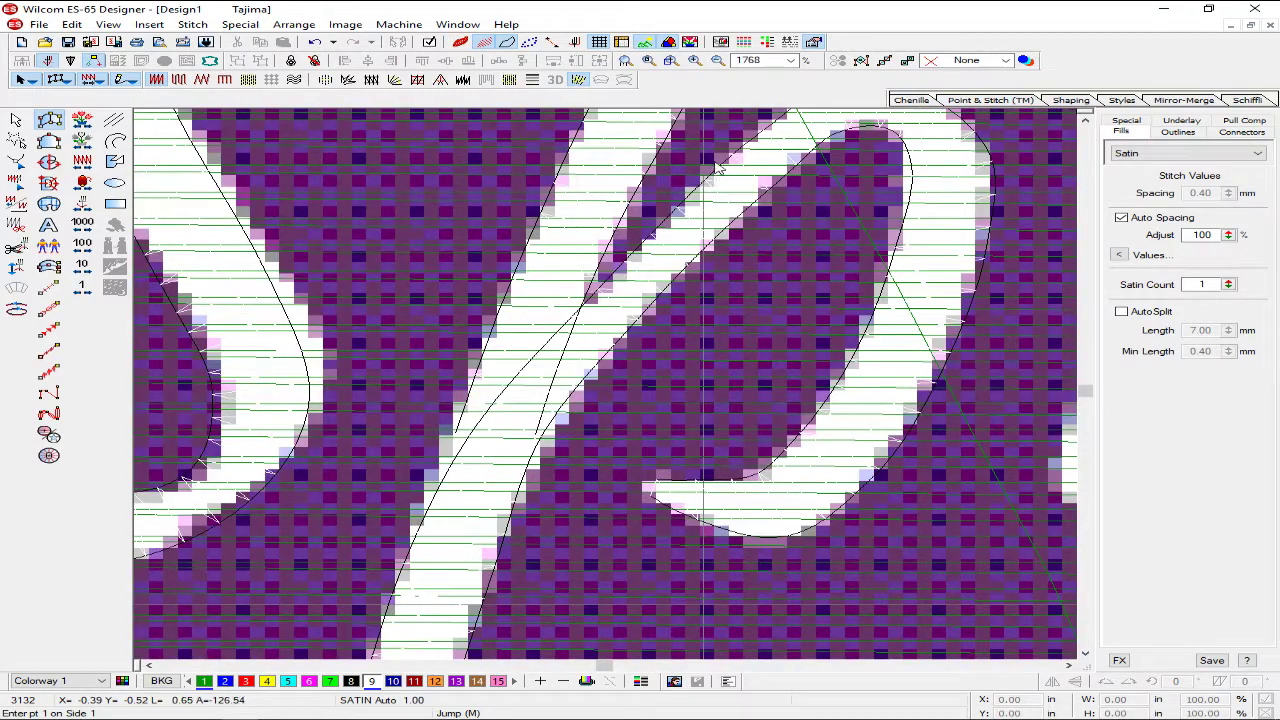
pyautogui.press('Escape')
pyautogui.press('h')
pyautogui.scroll(1, 738, 282)
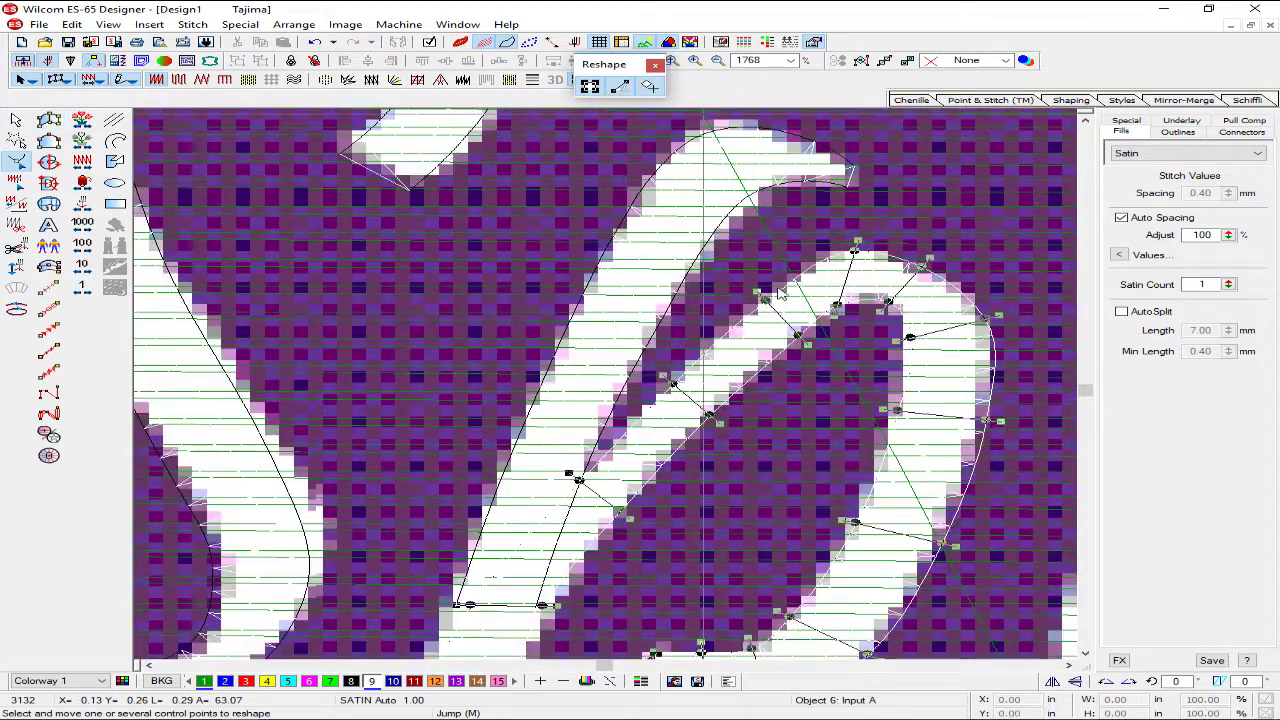
pyautogui.moveTo(765, 300); pyautogui.dragTo(759, 296)
pyautogui.moveTo(675, 385); pyautogui.dragTo(662, 379)
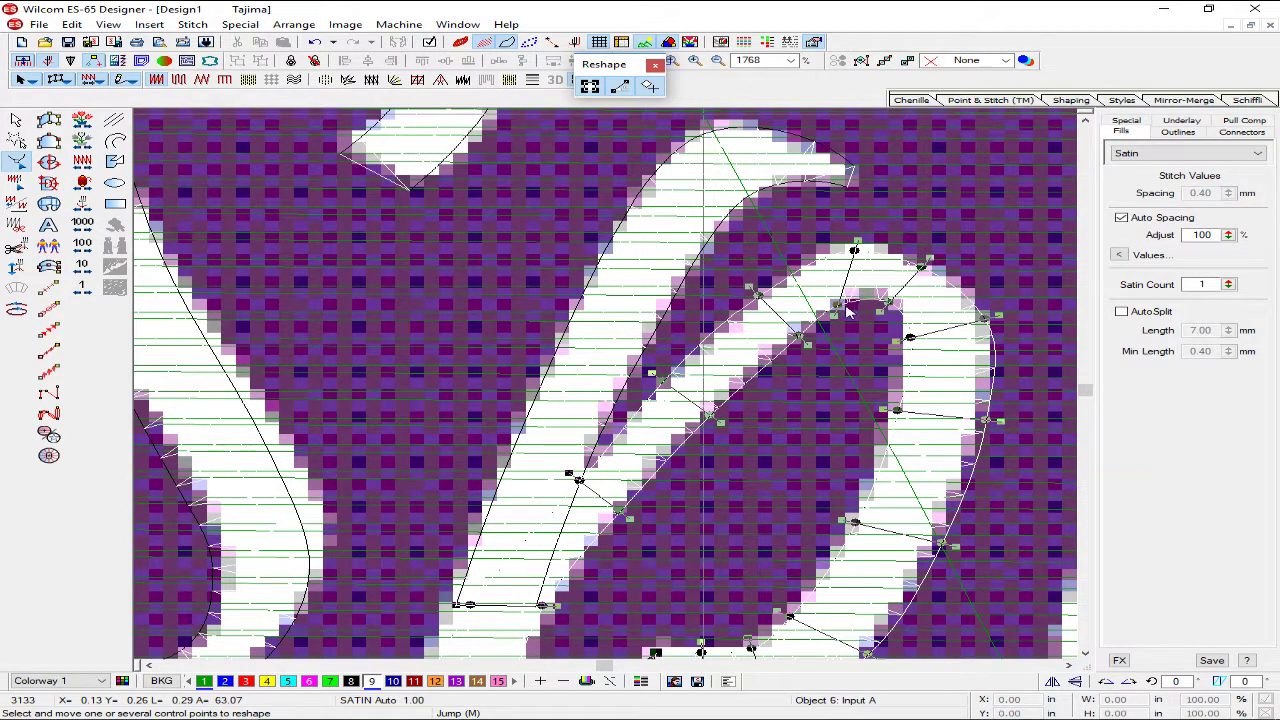
pyautogui.moveTo(856, 251); pyautogui.dragTo(823, 254)
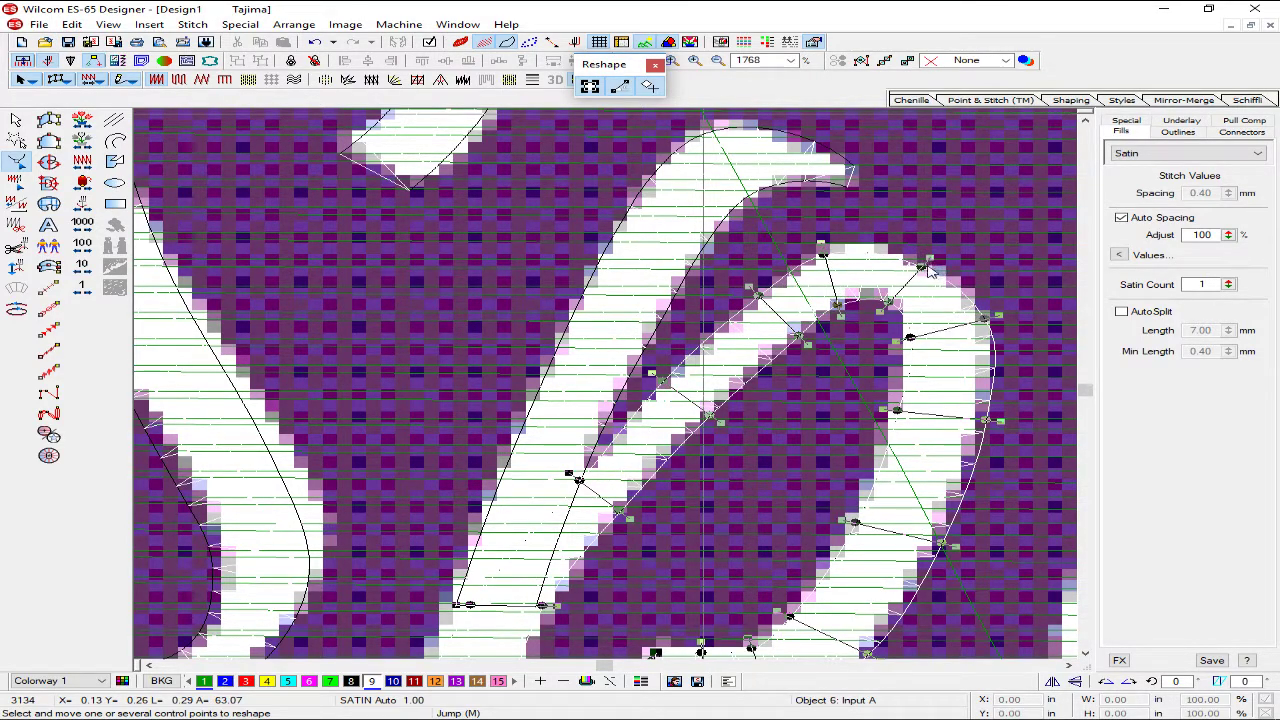
pyautogui.moveTo(922, 266); pyautogui.dragTo(930, 251)
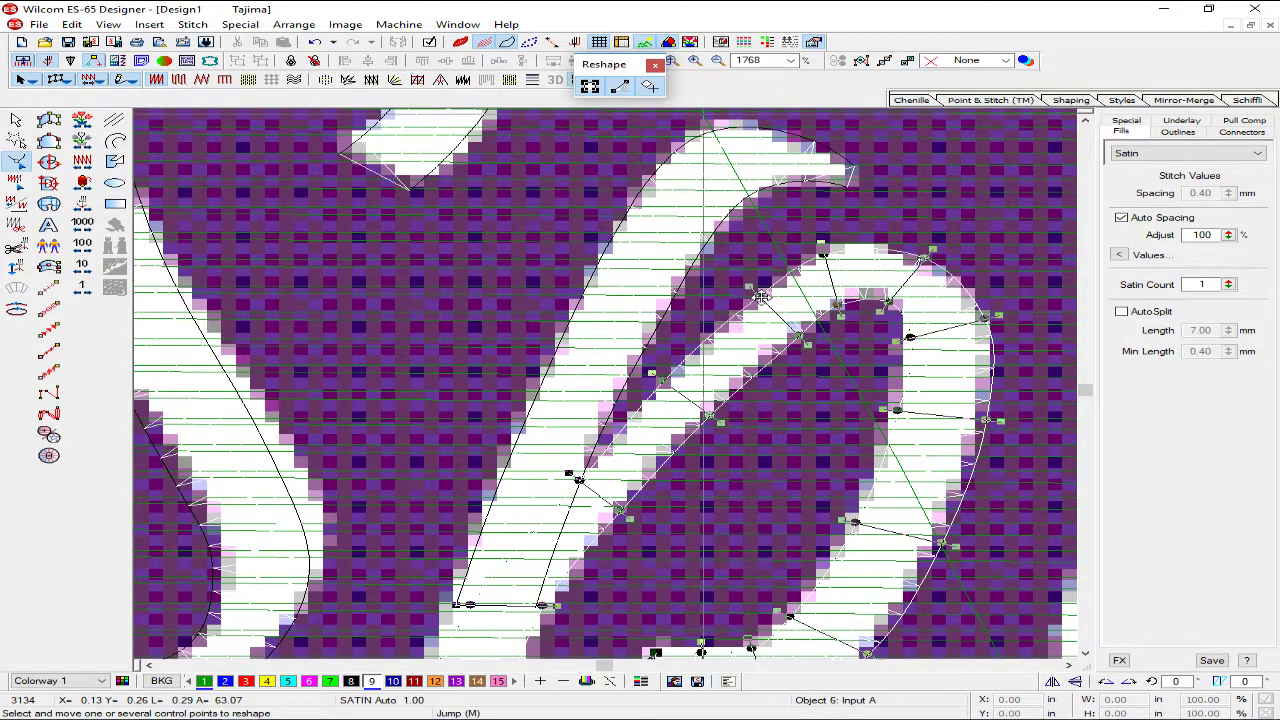
pyautogui.moveTo(761, 297); pyautogui.dragTo(750, 292)
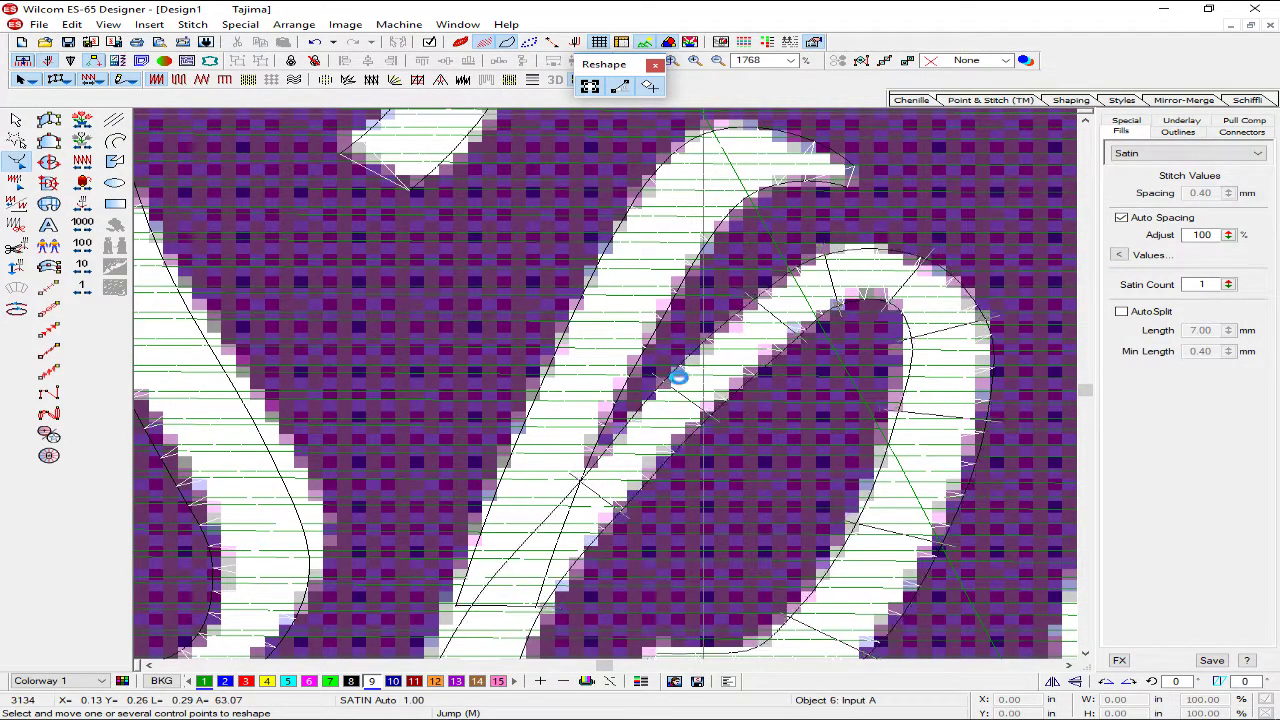
pyautogui.scroll(-1, 950, 346)
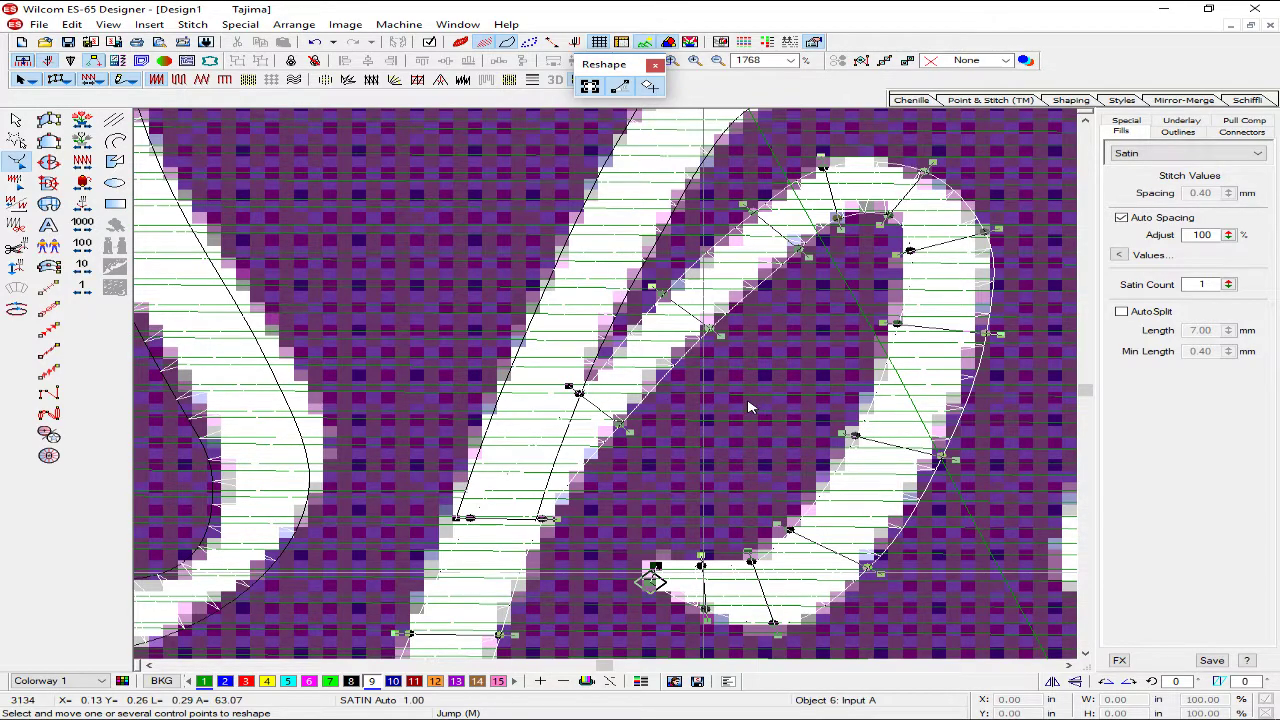
pyautogui.press('Escape')
# - Start an Input A satin column for the h's tall stem, placing point pairs from the hooked tip around the top curve
pyautogui.scroll(-3, 780, 383)
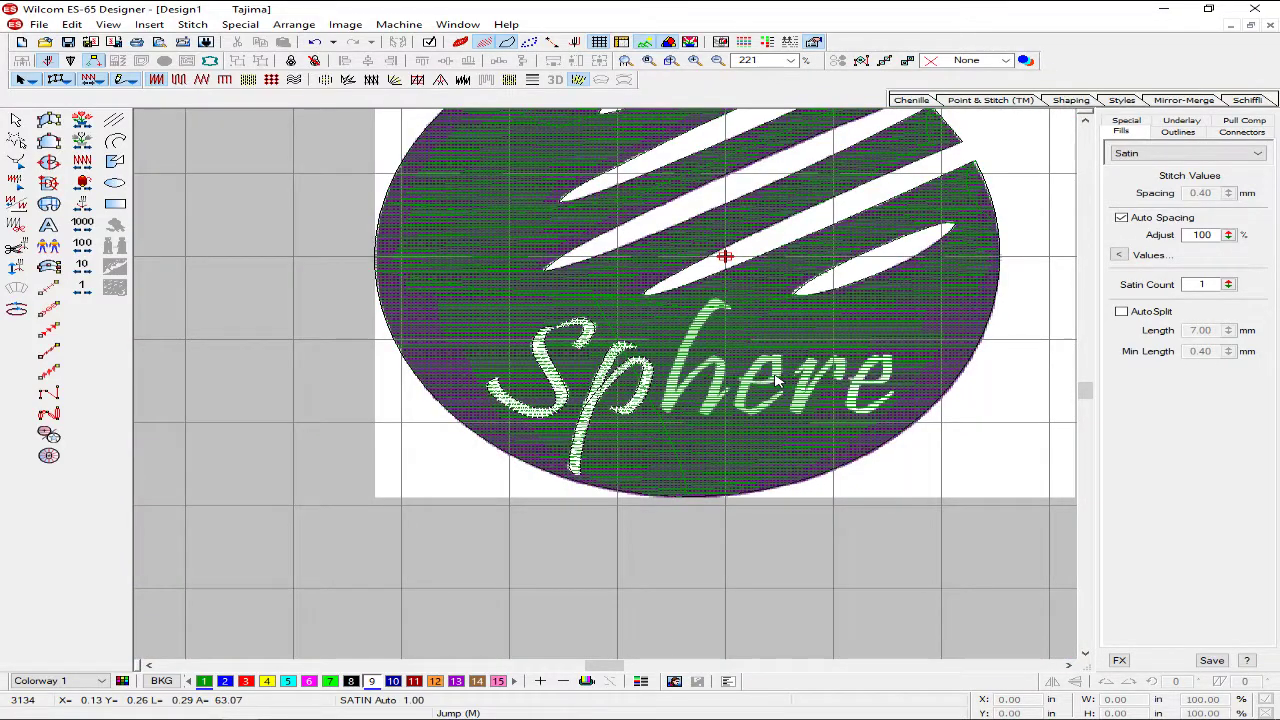
pyautogui.scroll(1, 780, 383)
pyautogui.scroll(1, 780, 383)
pyautogui.scroll(-1, 780, 383)
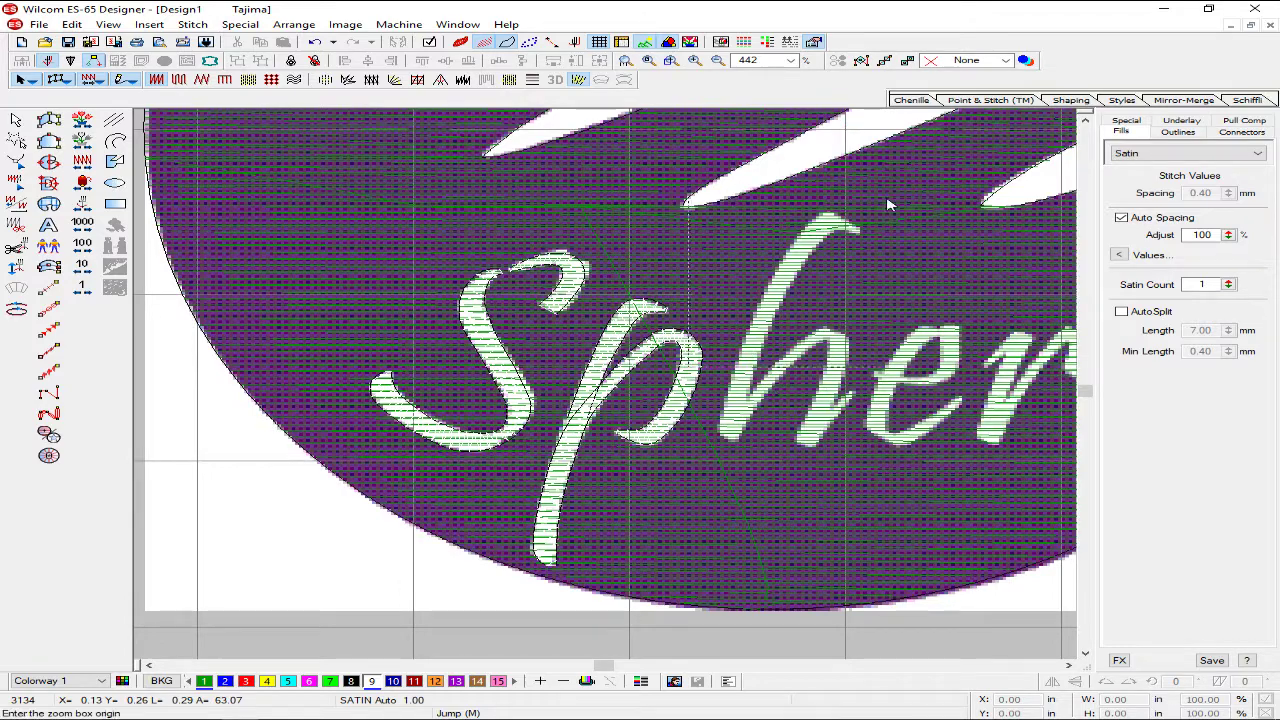
pyautogui.scroll(1, 971, 171)
pyautogui.scroll(-3, 793, 265)
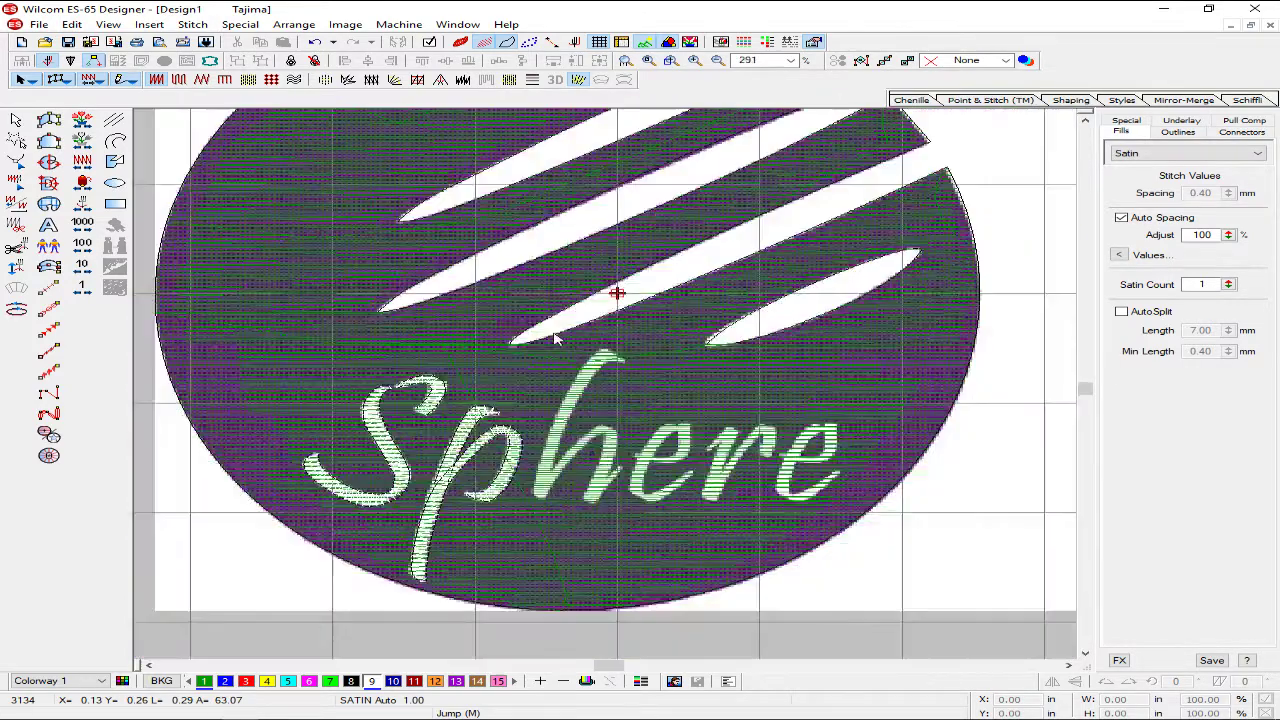
pyautogui.scroll(2, 560, 340)
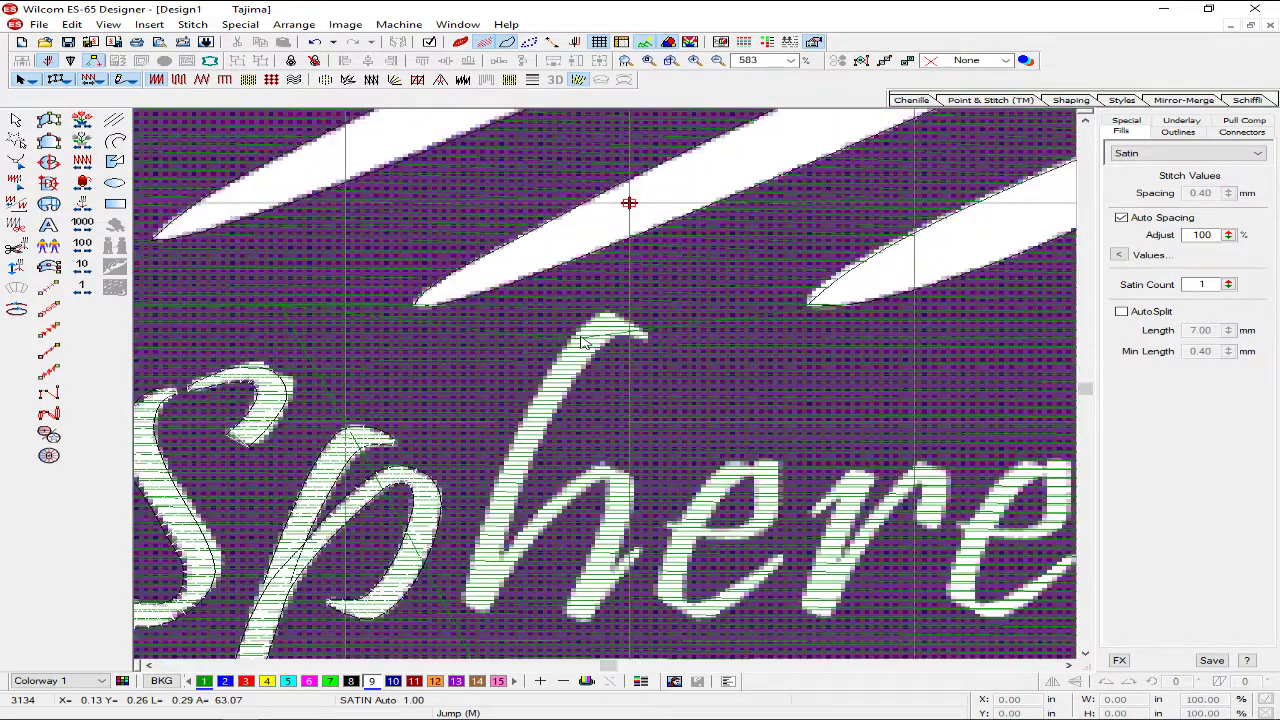
pyautogui.click(49, 120)
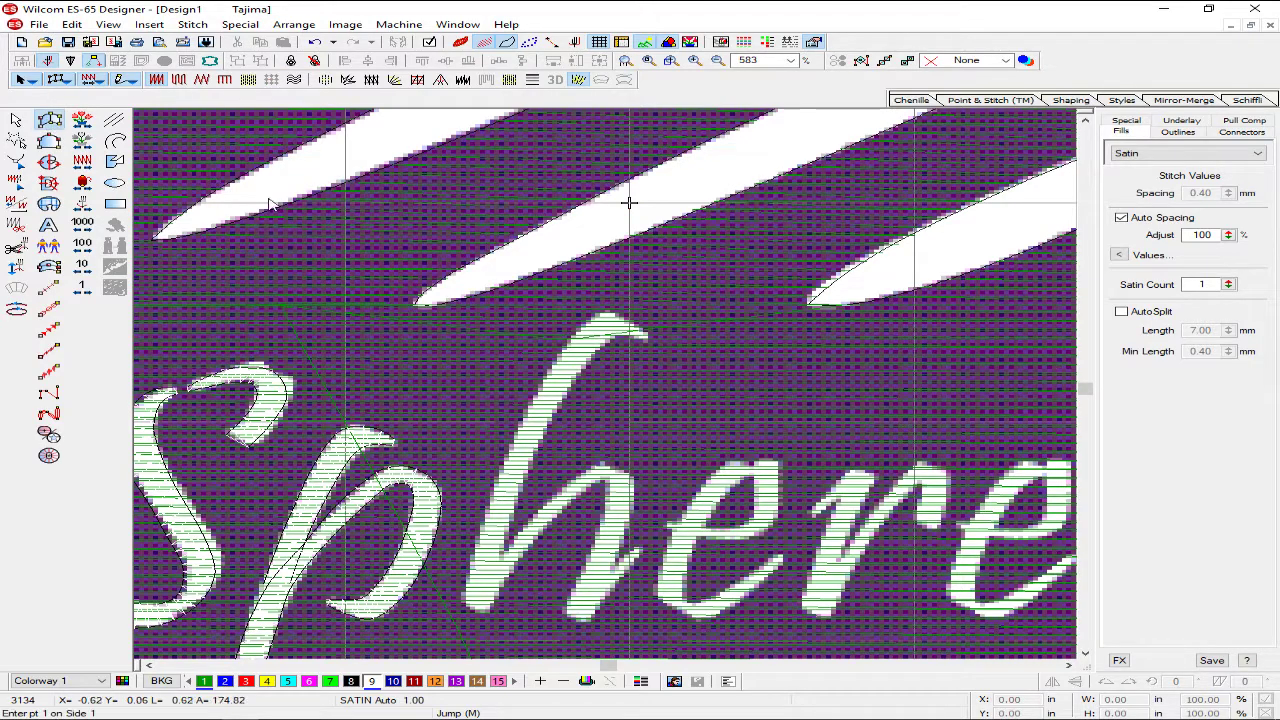
pyautogui.scroll(1, 658, 338)
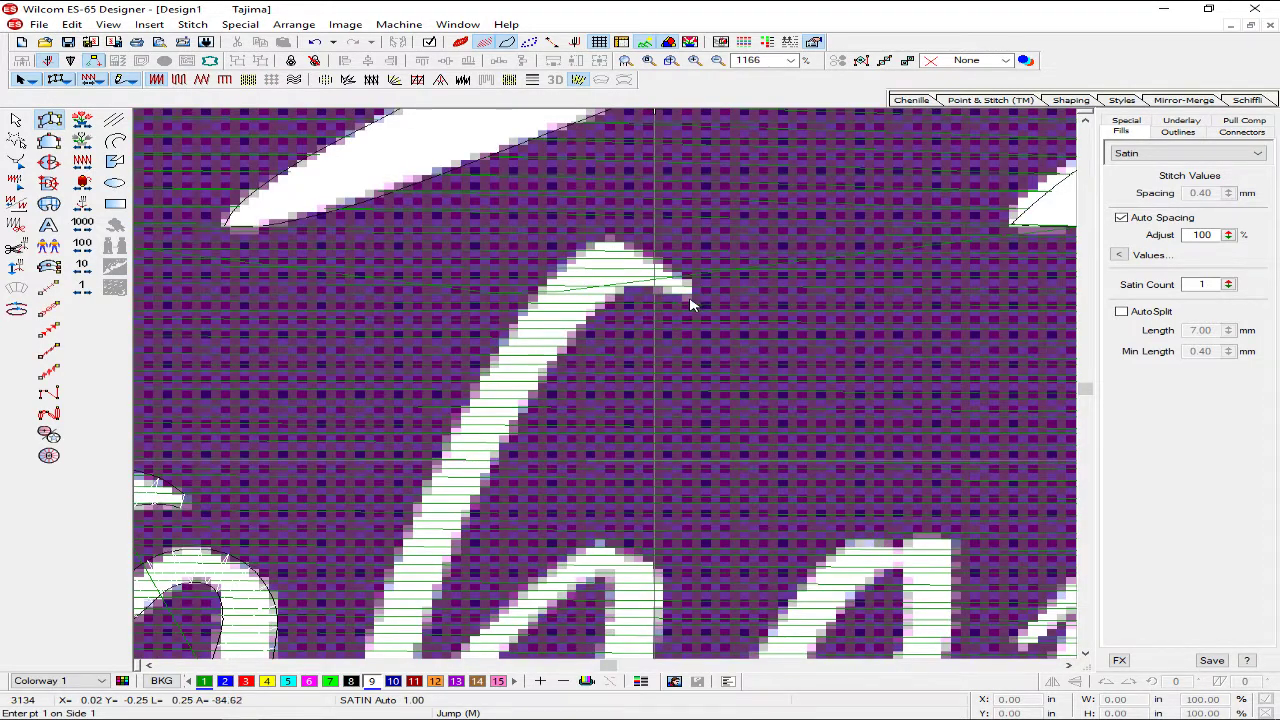
pyautogui.click(694, 287)
pyautogui.click(630, 283)
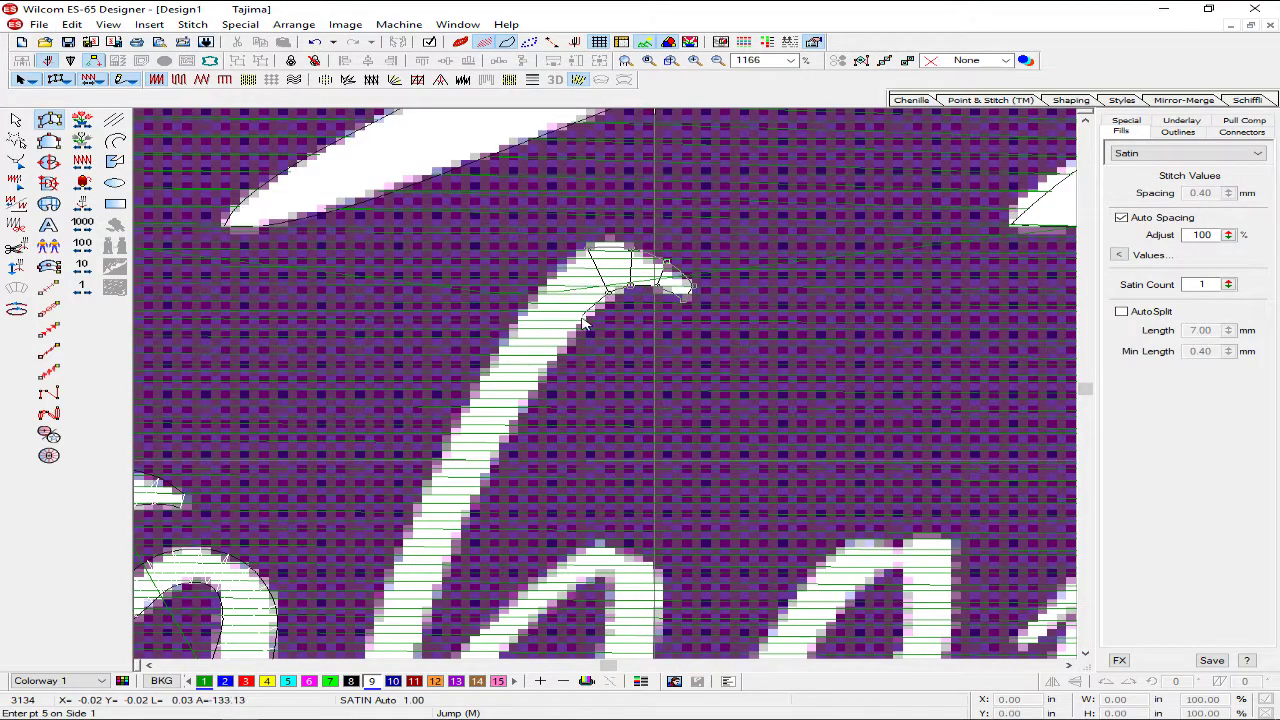
pyautogui.click(591, 311)
pyautogui.click(543, 294)
pyautogui.click(502, 348)
# - Continue the point pairs down the h's stem to its rounded foot and generate the satin column
pyautogui.scroll(-3, 502, 330)
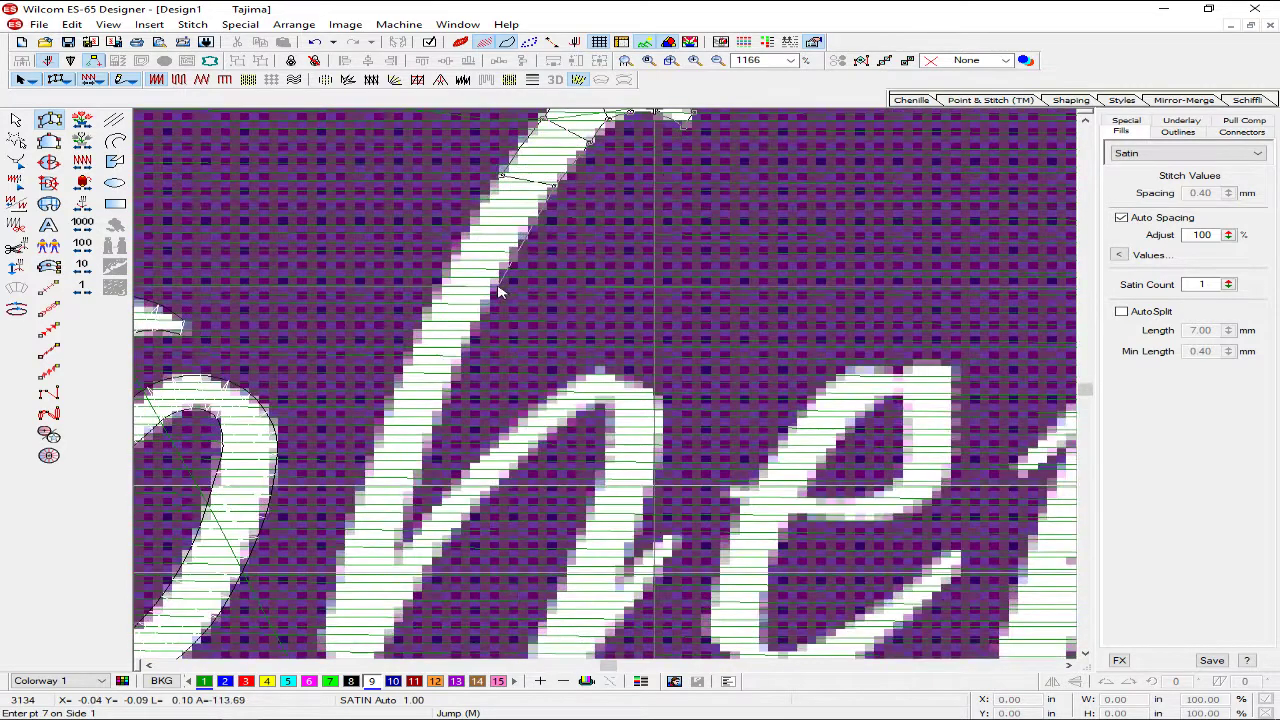
pyautogui.click(436, 281)
pyautogui.click(410, 392)
pyautogui.scroll(-3, 412, 390)
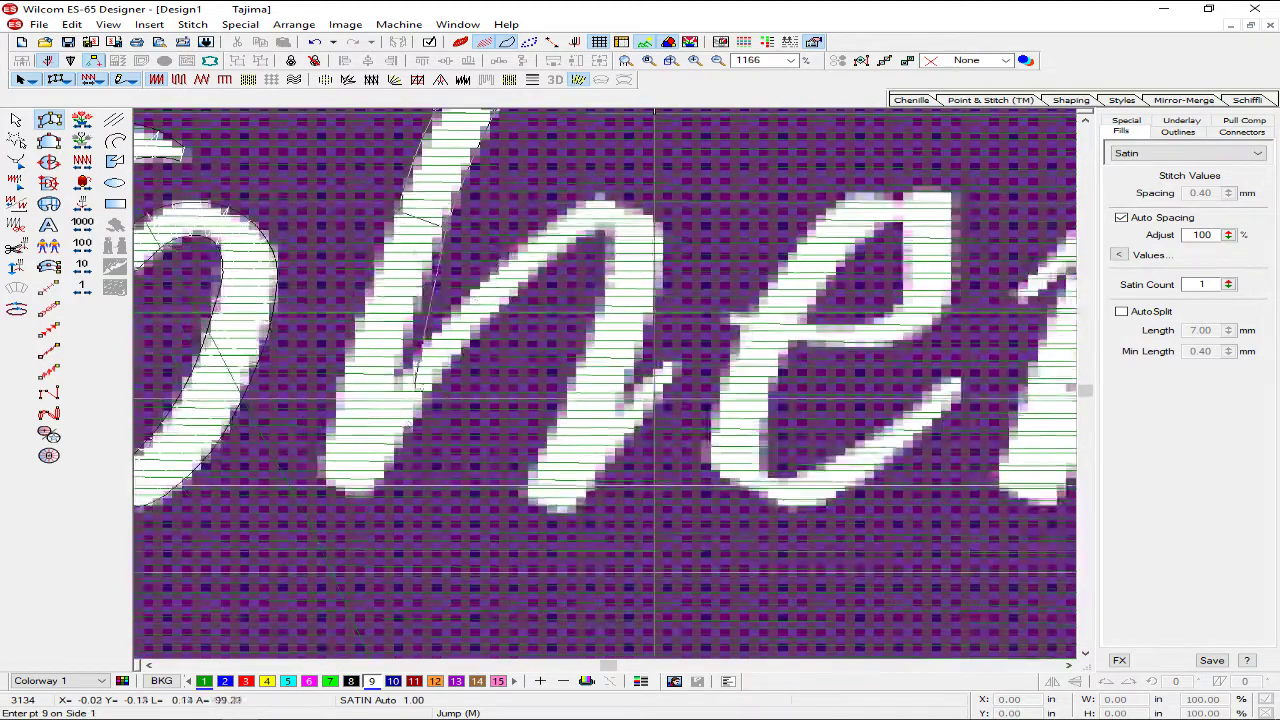
pyautogui.press('Return')
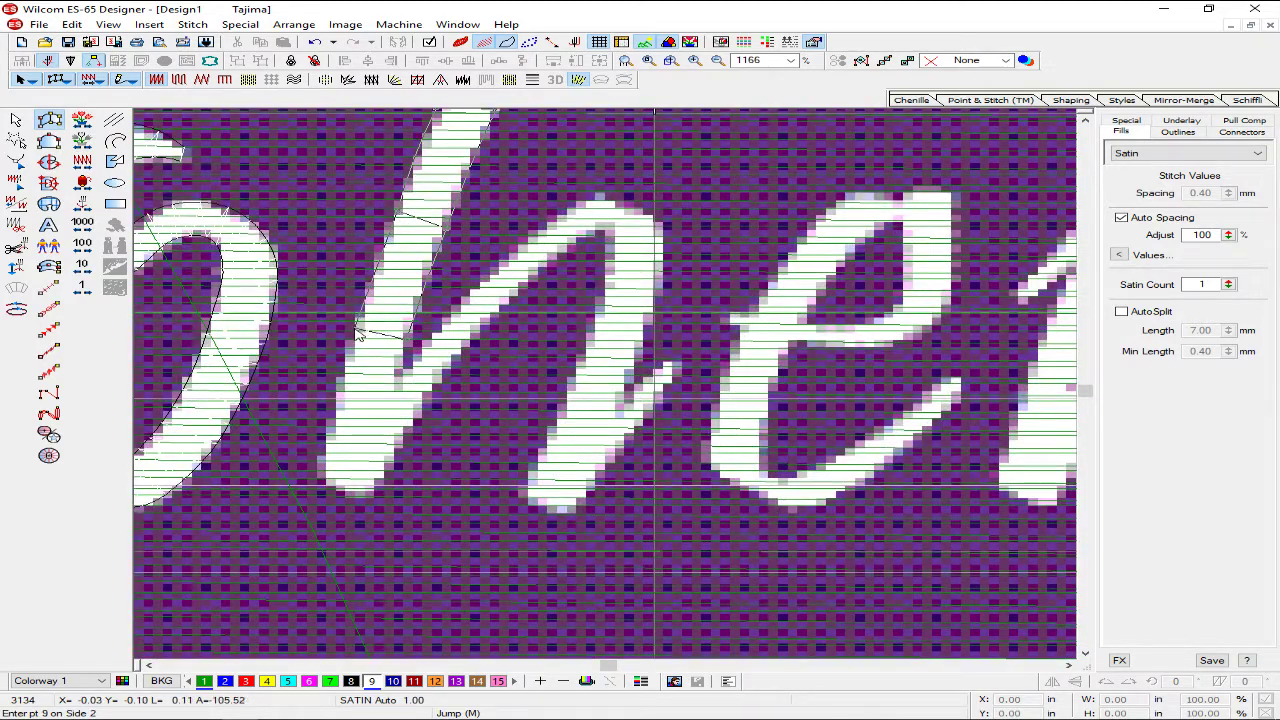
pyautogui.click(357, 337)
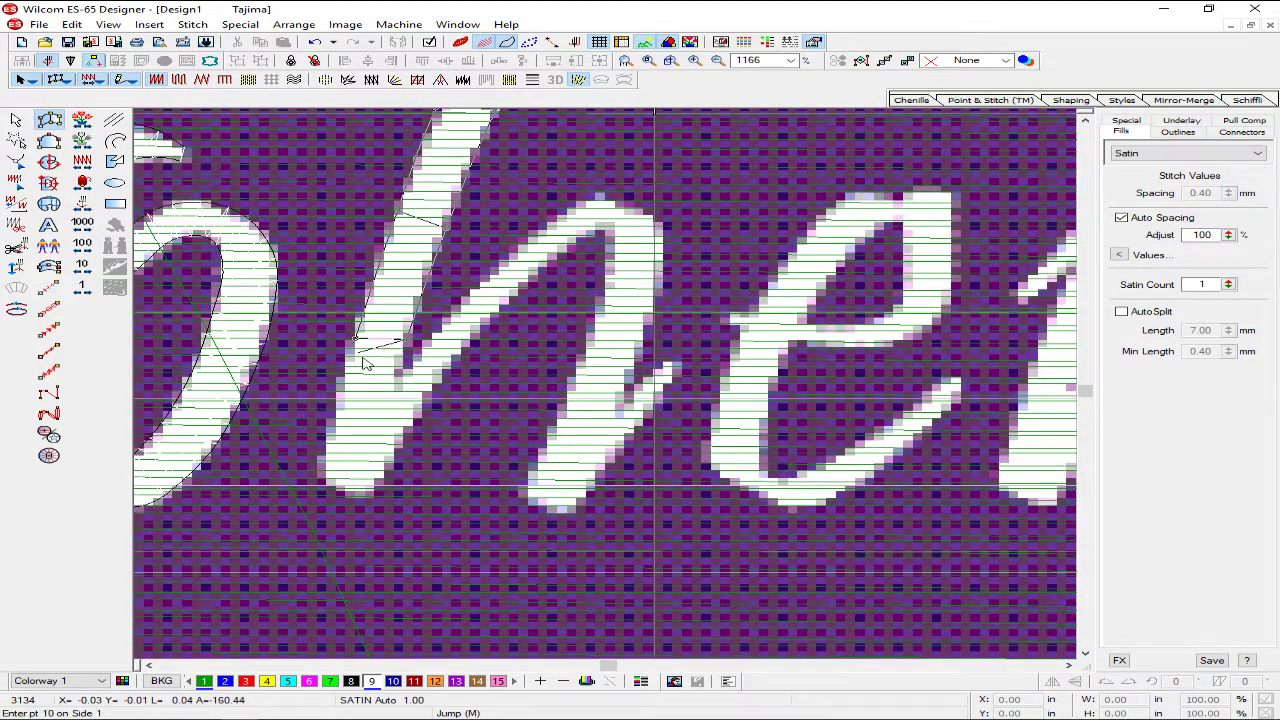
pyautogui.click(380, 429)
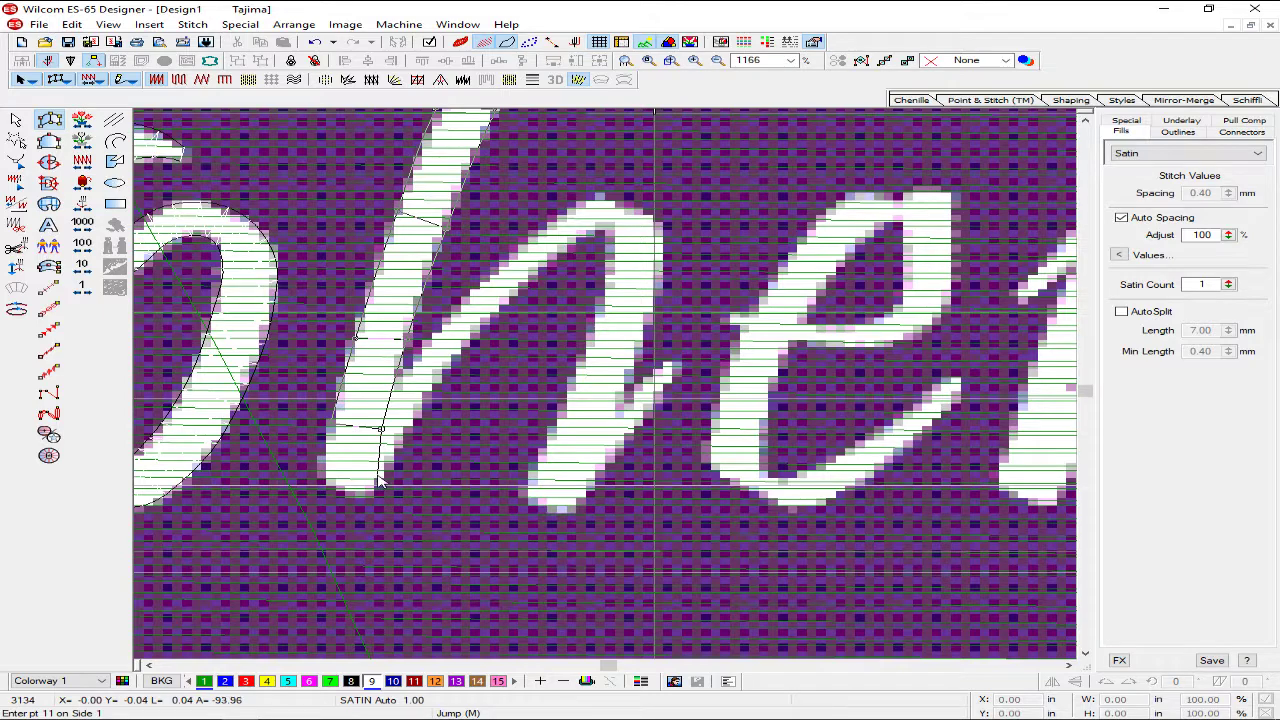
pyautogui.click(378, 481)
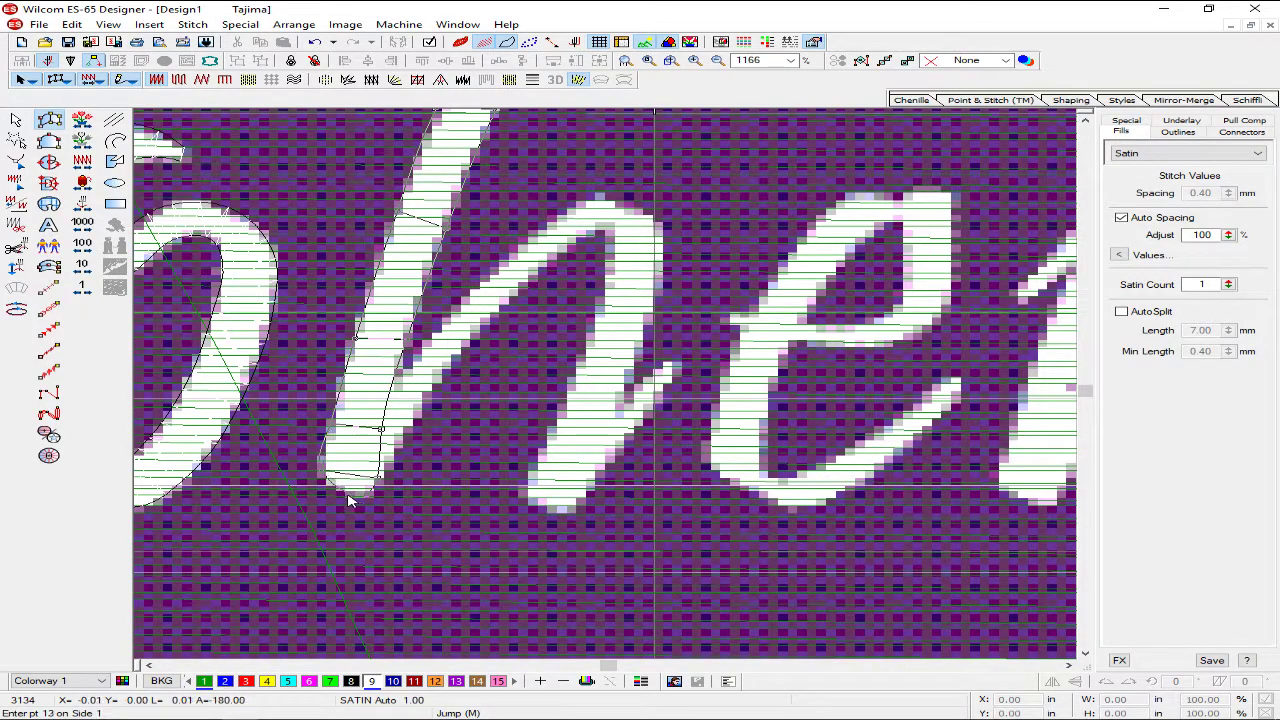
pyautogui.click(330, 494)
pyautogui.press('Return')
pyautogui.press('Escape')
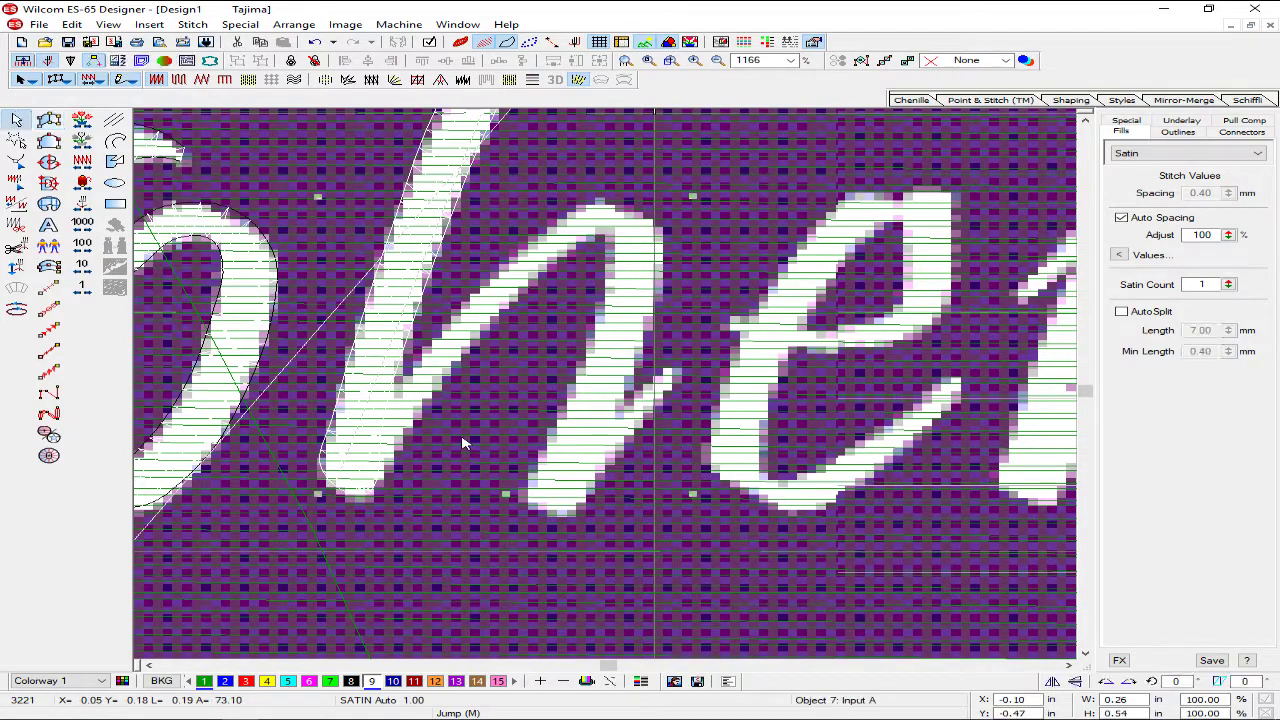
# - Reshape the h stem's rounded foot by adding a point pair and moving its lower control points onto the bitmap edge
pyautogui.press('h')
pyautogui.press('b')
pyautogui.moveTo(462, 517)
pyautogui.mouseDown()
pyautogui.moveTo(277, 434)
pyautogui.moveTo(276, 405)
pyautogui.mouseUp()
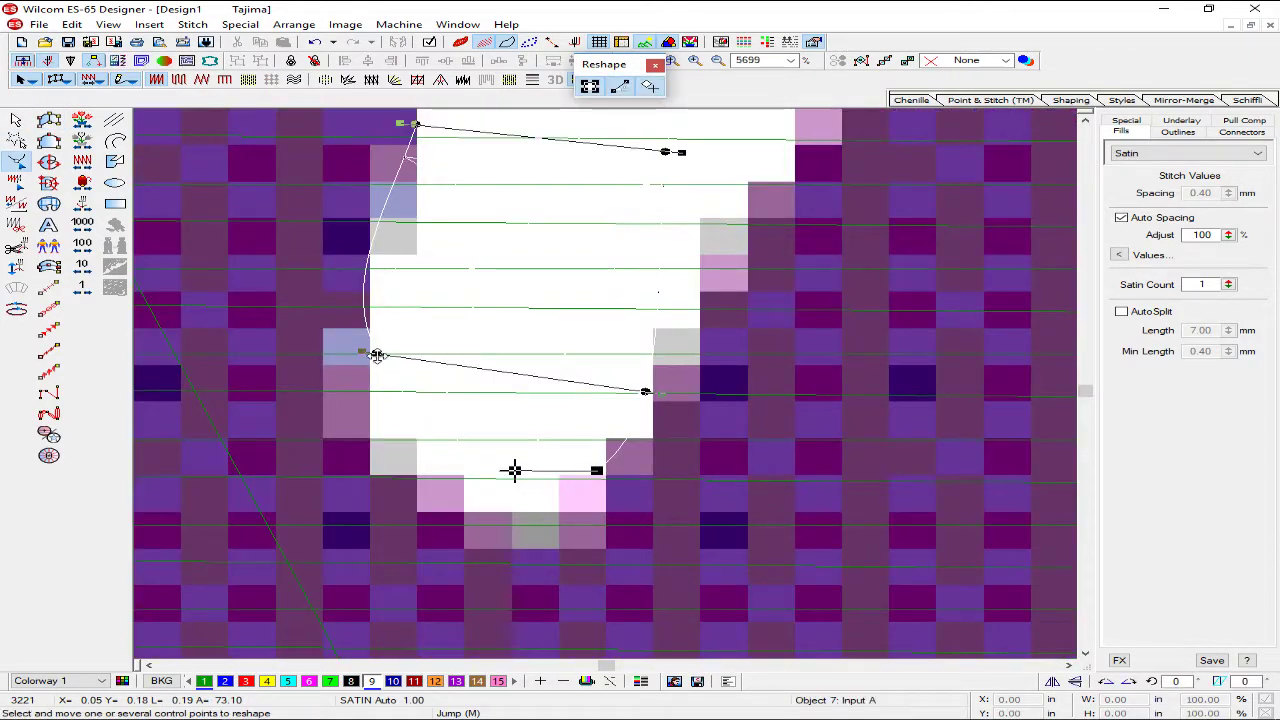
pyautogui.moveTo(376, 353); pyautogui.dragTo(390, 390)
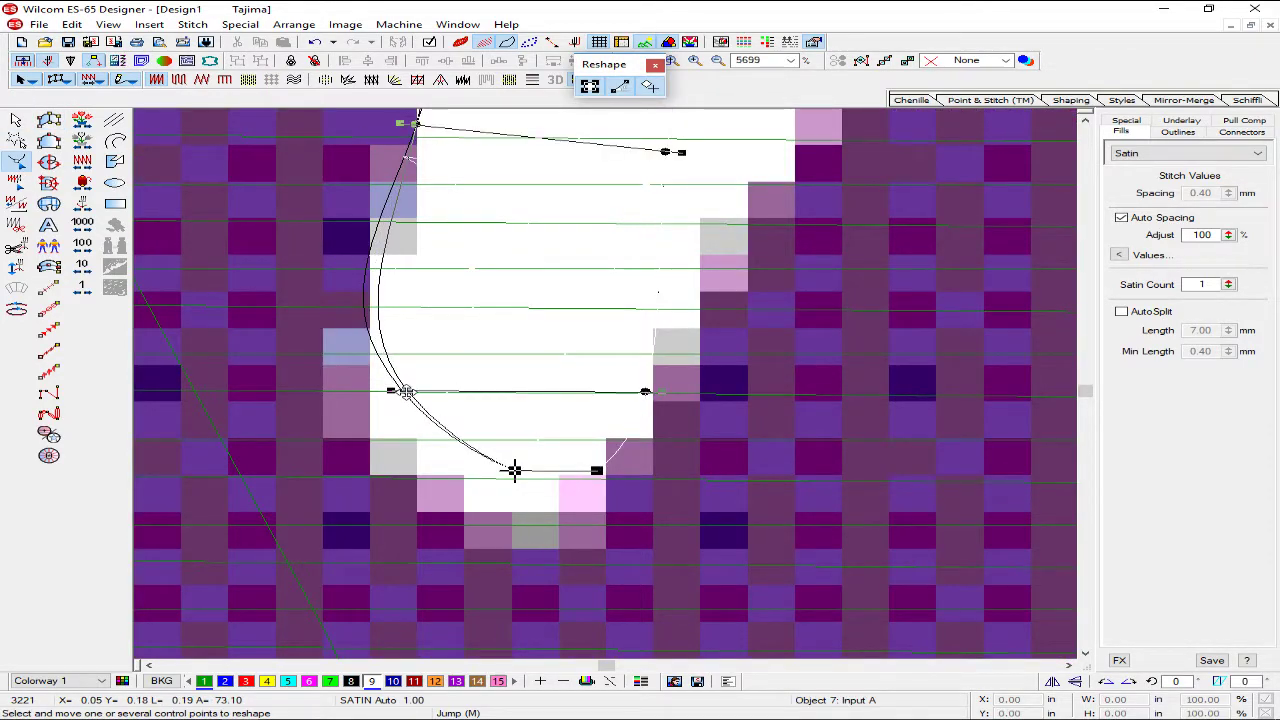
pyautogui.click(390, 315)
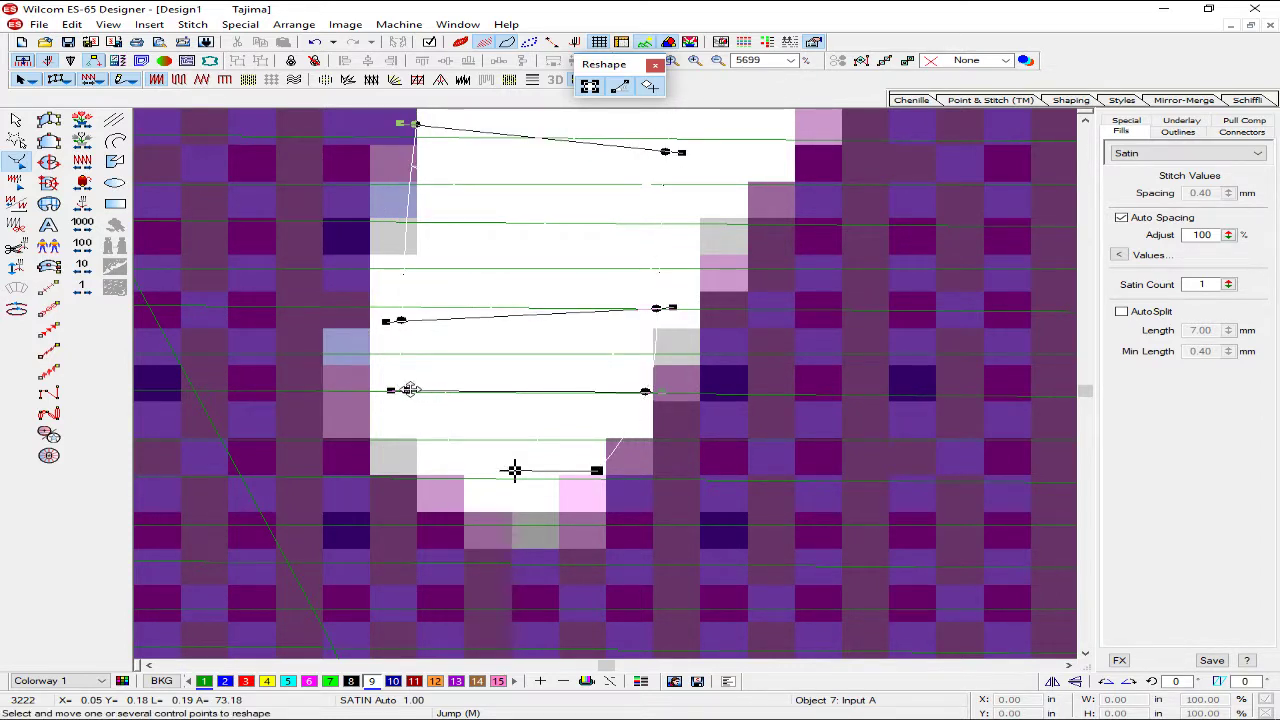
pyautogui.moveTo(405, 390); pyautogui.dragTo(420, 410)
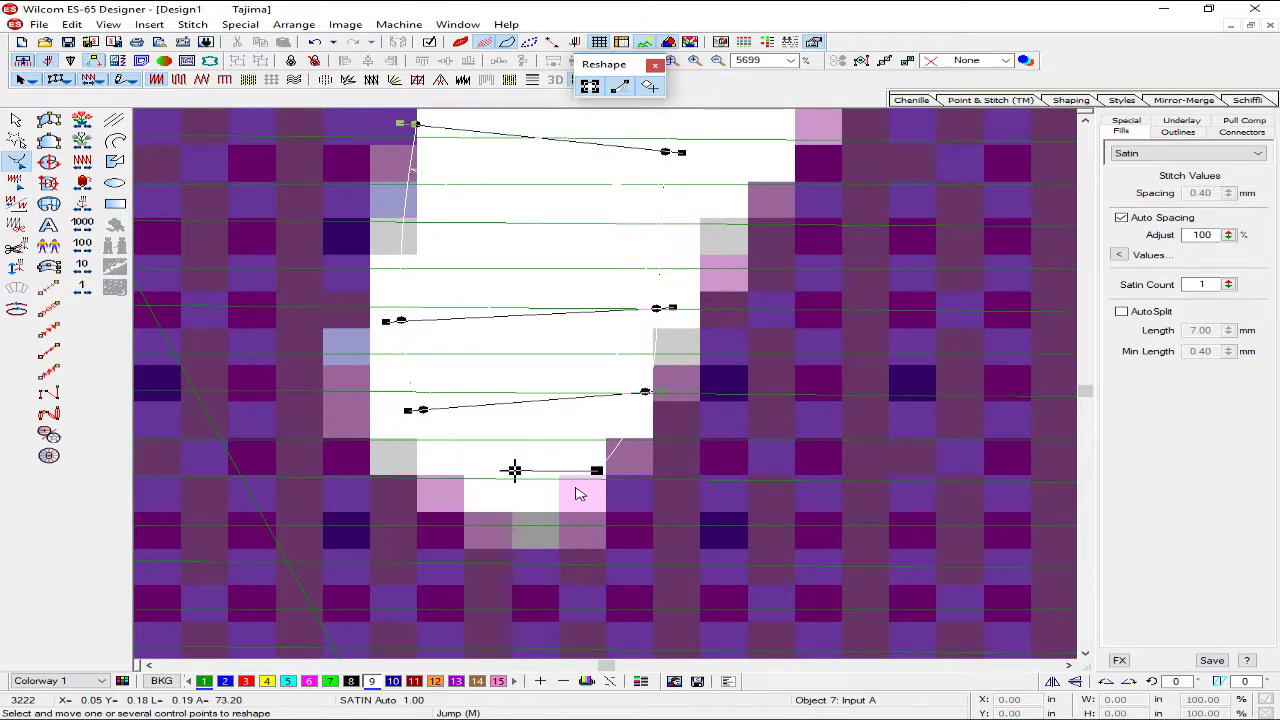
pyautogui.moveTo(645, 393); pyautogui.dragTo(640, 427)
pyautogui.scroll(-2, 655, 388)
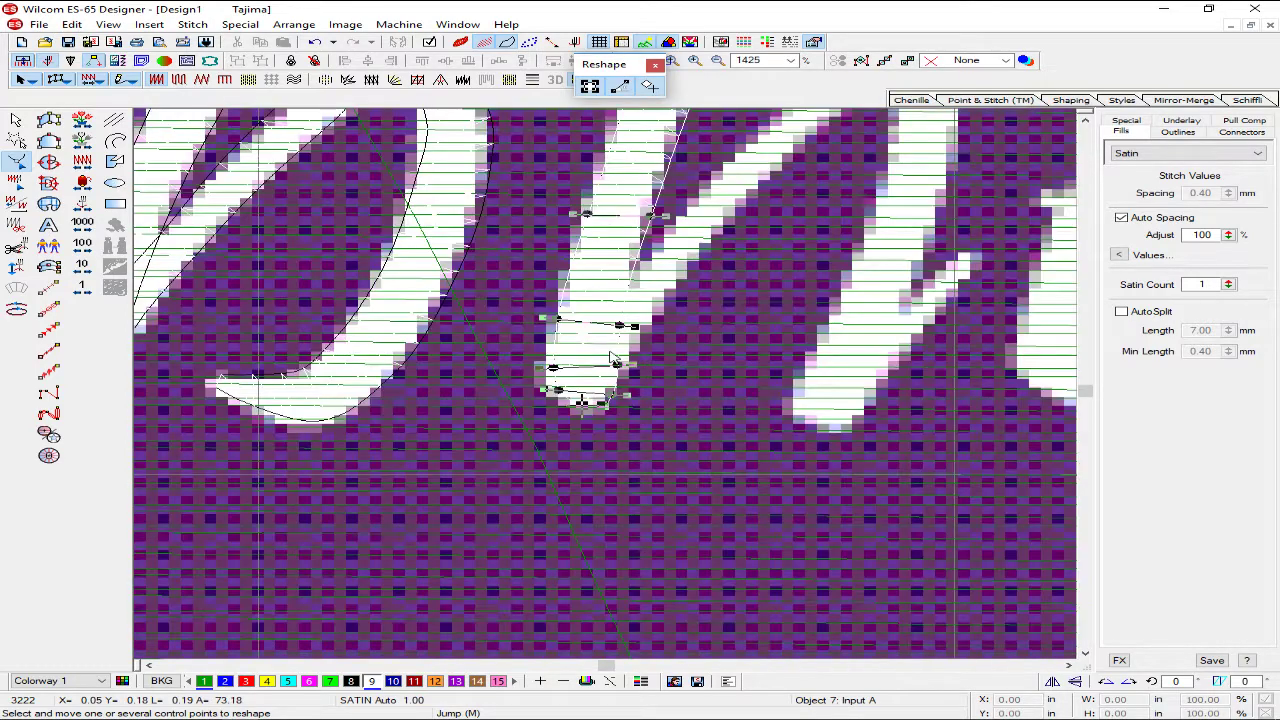
# - Adjust the control points along the middle of the h's stem to follow the bitmap edges and finish reshaping
pyautogui.scroll(1, 595, 351)
pyautogui.moveTo(500, 353); pyautogui.dragTo(503, 329)
pyautogui.scroll(4, 711, 326)
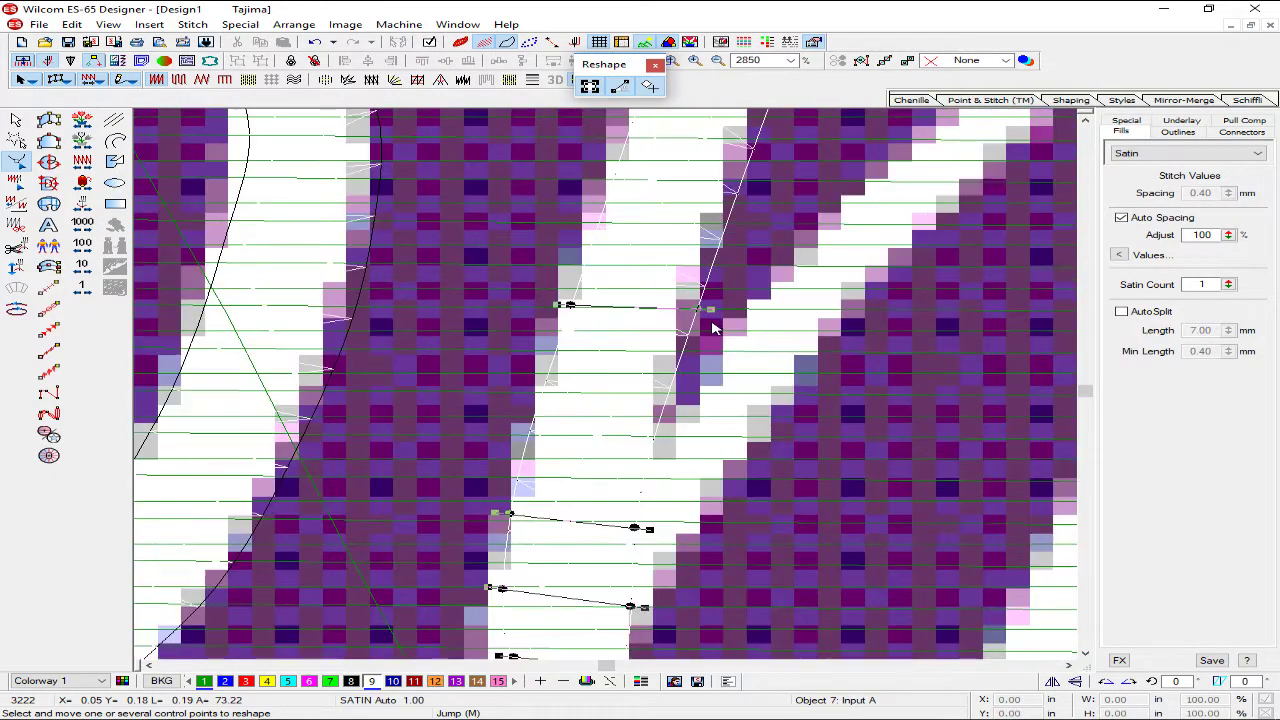
pyautogui.hotkey('shift', 'z')
pyautogui.hotkey('shift', 'z')
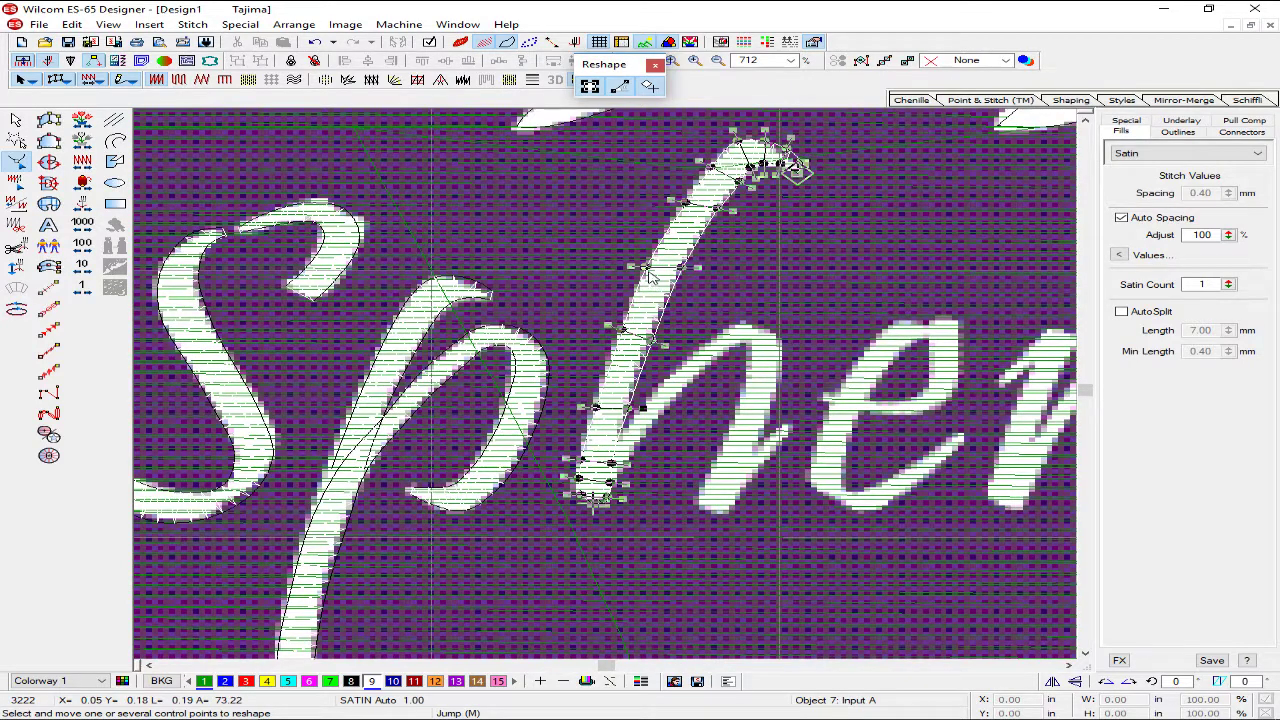
pyautogui.moveTo(649, 266); pyautogui.dragTo(652, 260)
pyautogui.scroll(5, 656, 318)
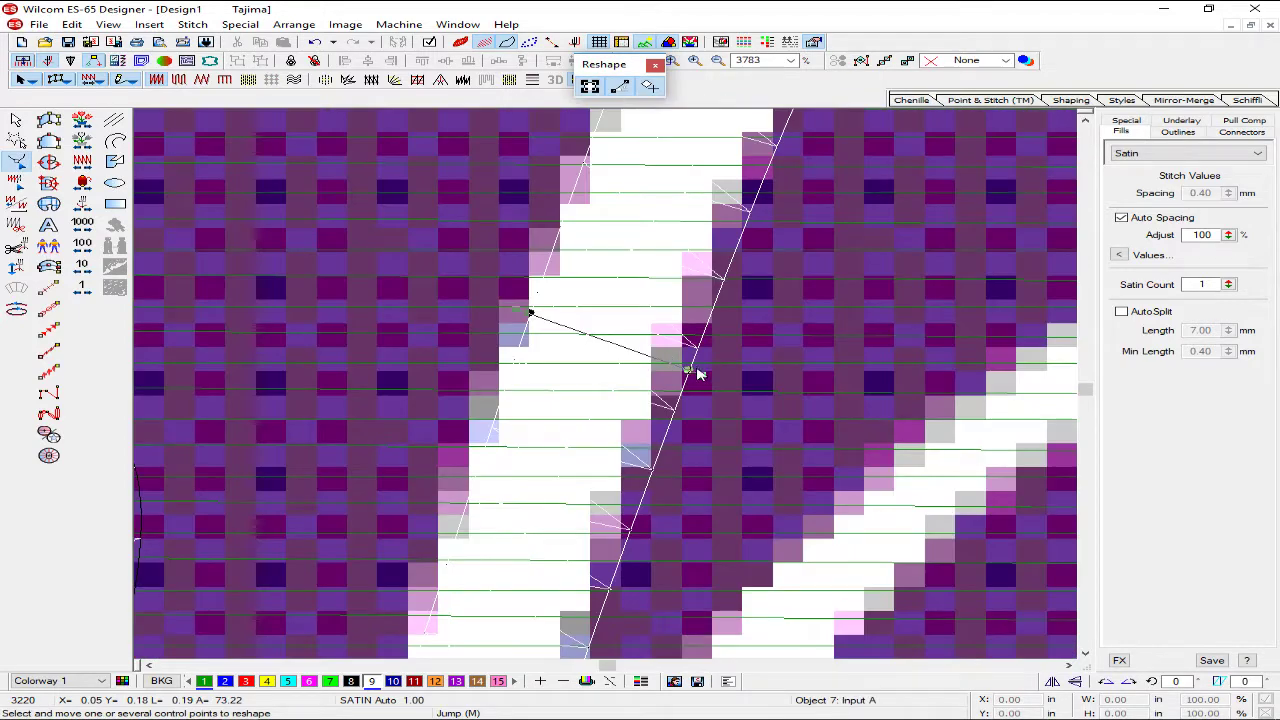
pyautogui.click(690, 354)
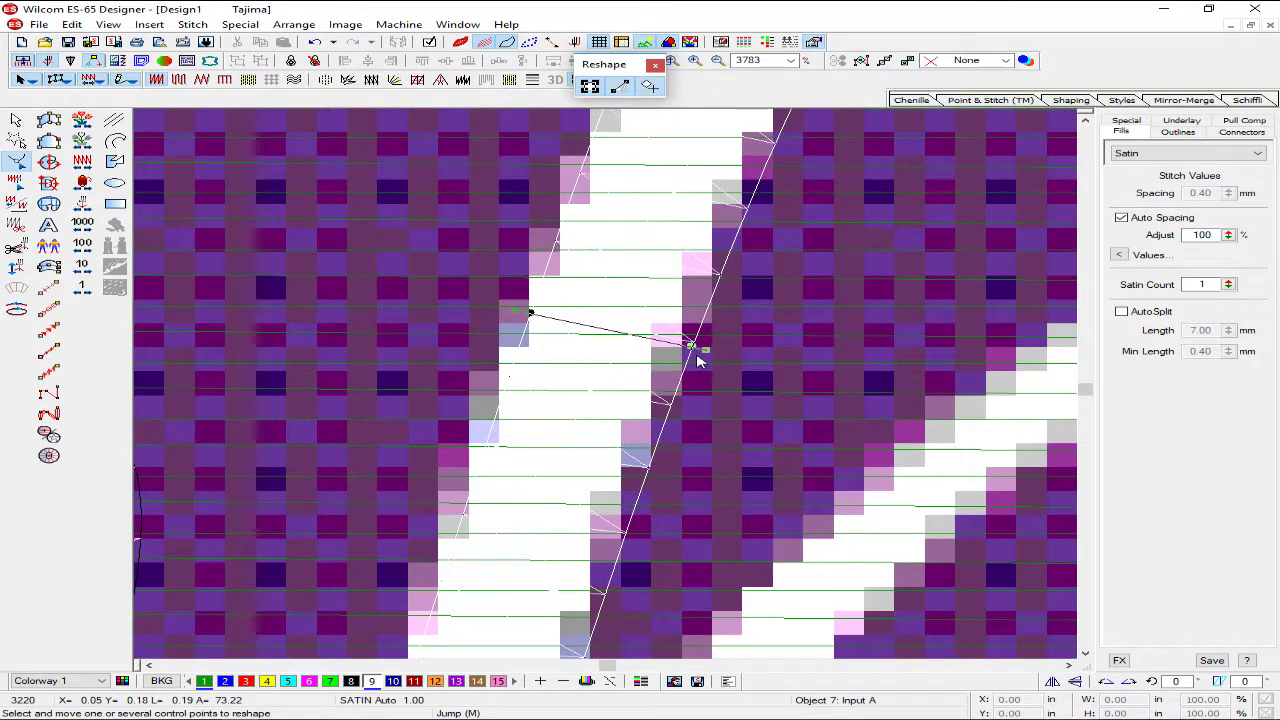
pyautogui.scroll(-3, 712, 354)
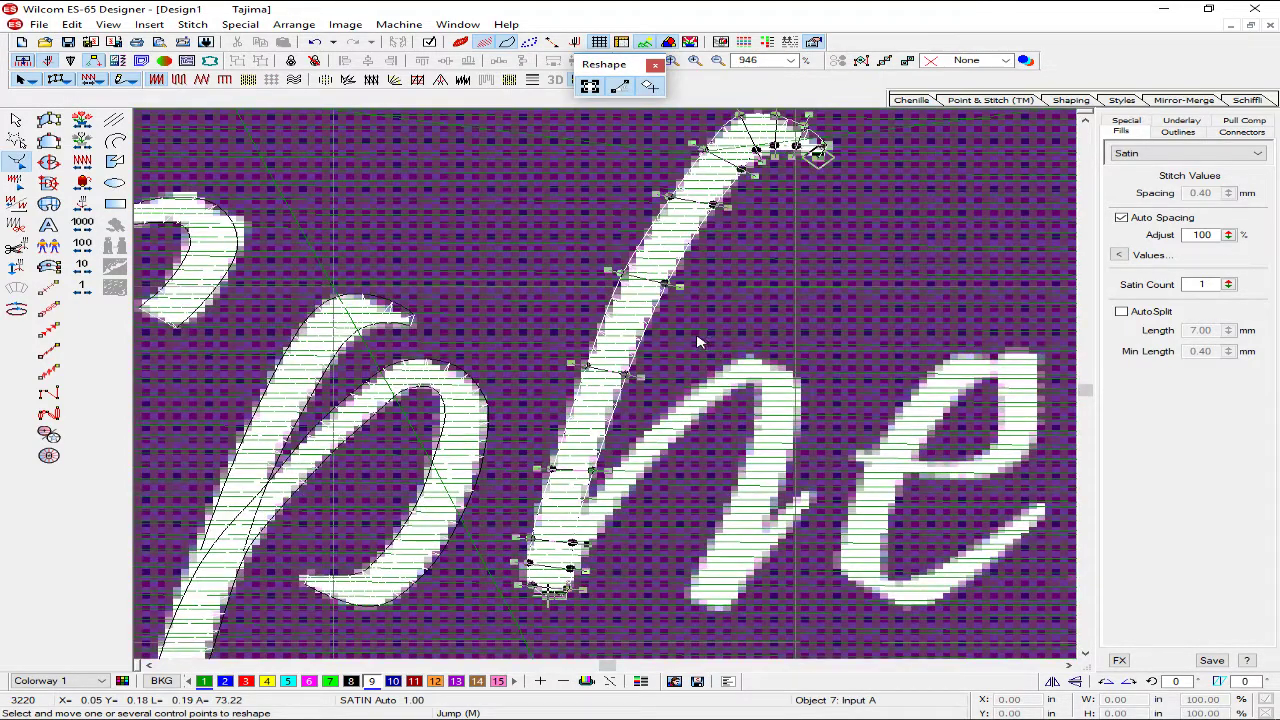
pyautogui.press('Escape')
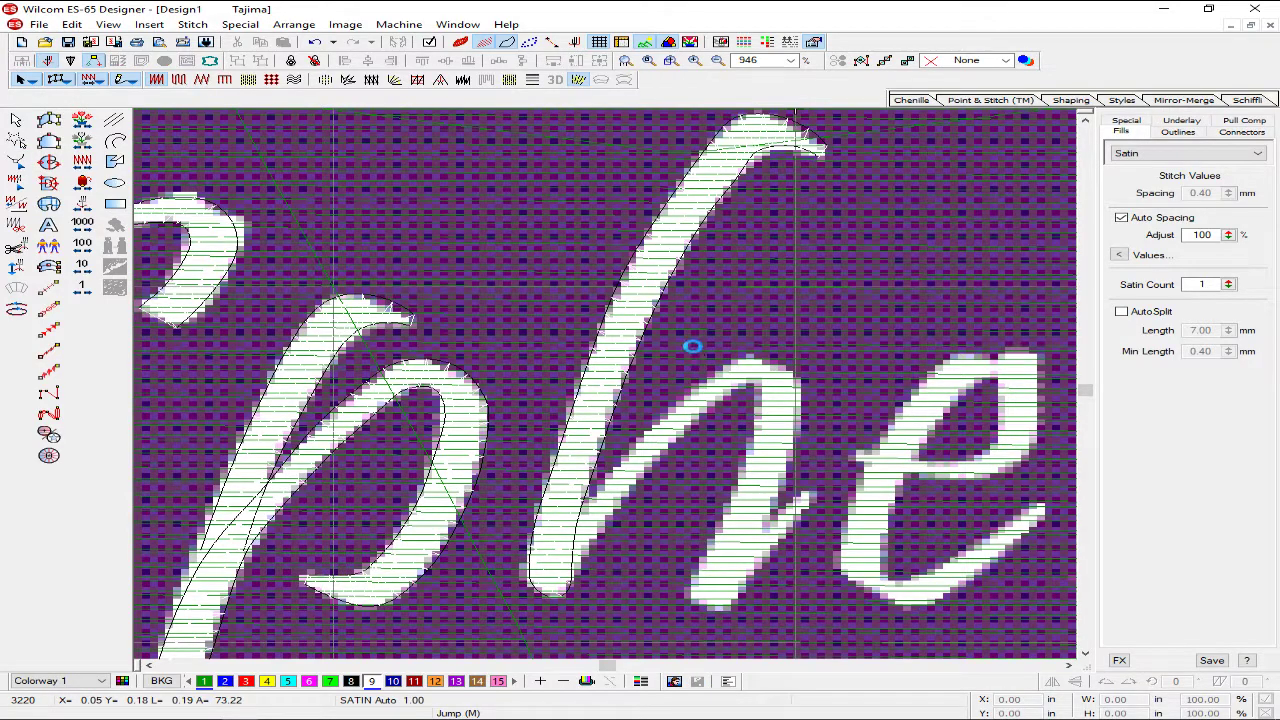
# - Start an Input A satin column for the h's arch, placing point pairs from the stem's foot up the thin diagonal to the top curve
pyautogui.hotkey('shift', 'z')
pyautogui.press('z')
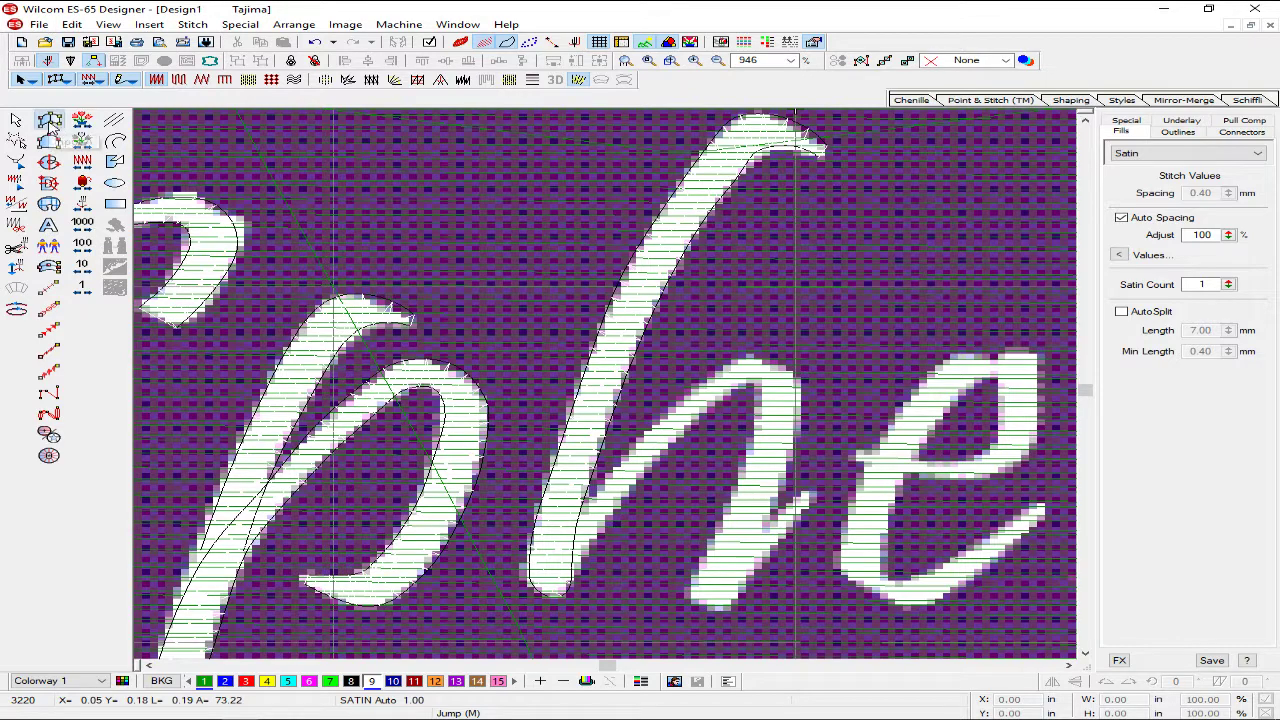
pyautogui.click(48, 120)
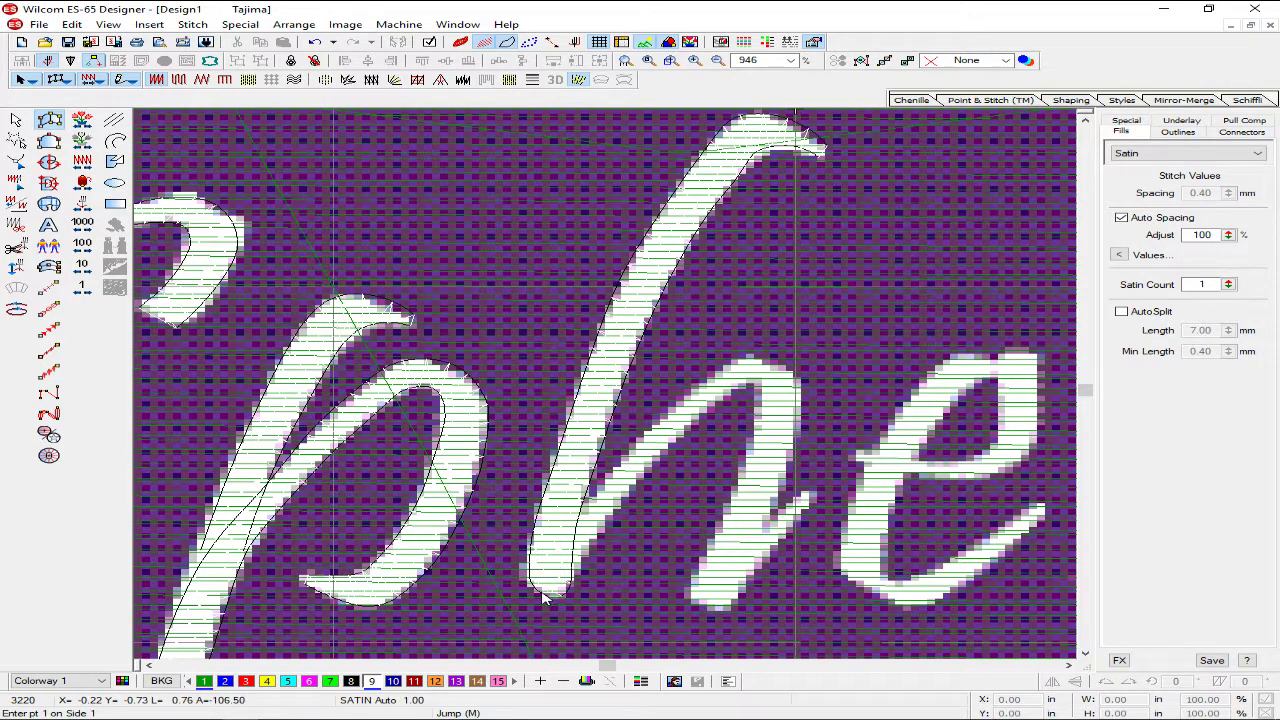
pyautogui.click(566, 597)
pyautogui.click(577, 517)
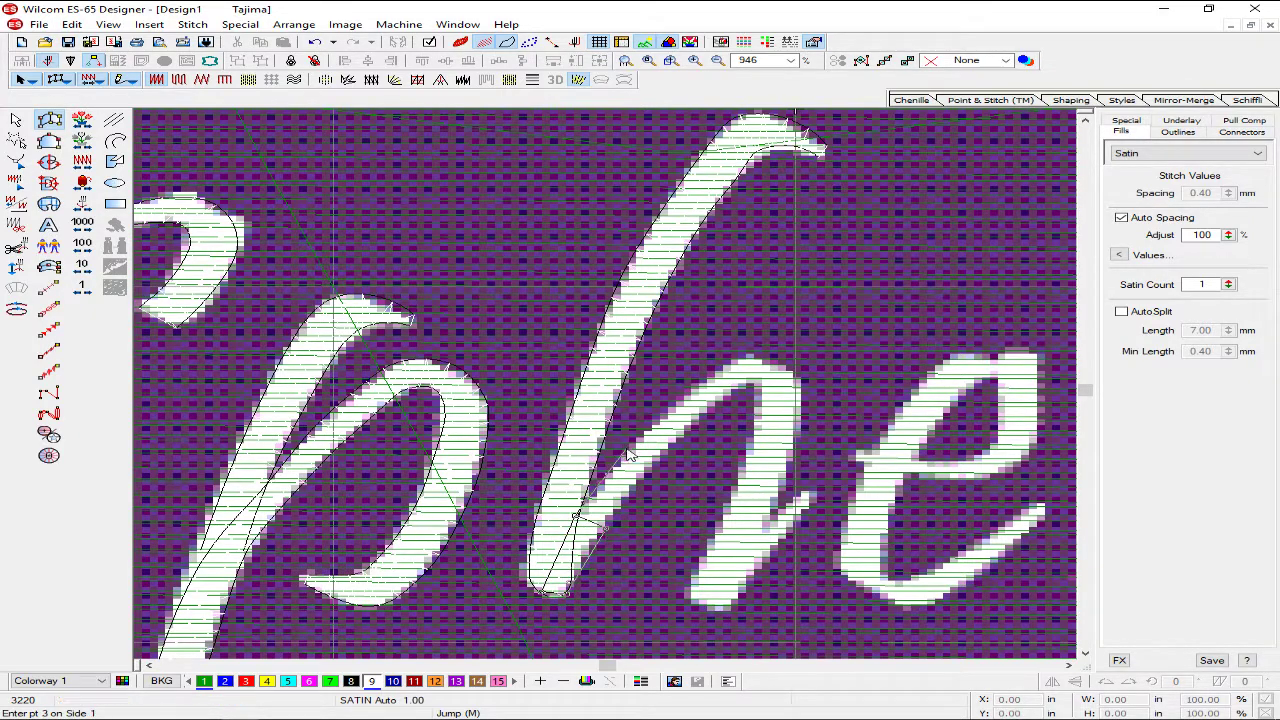
pyautogui.click(628, 454)
pyautogui.click(651, 467)
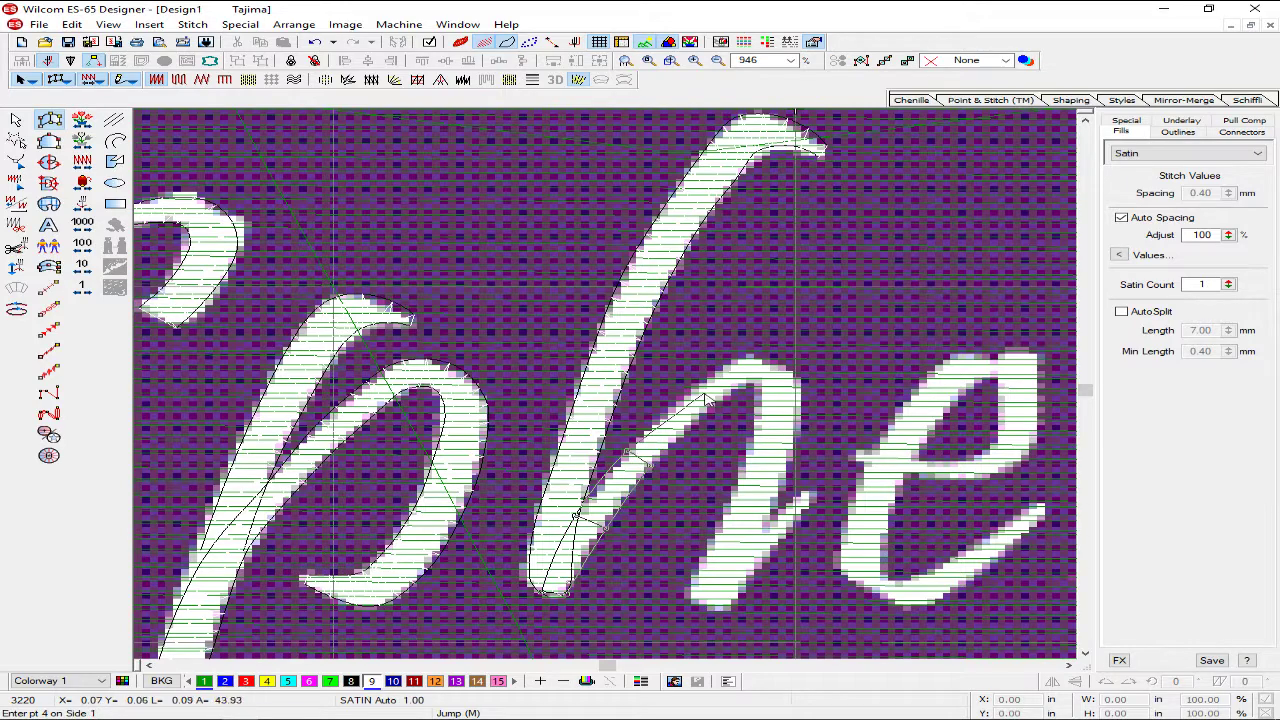
pyautogui.click(684, 398)
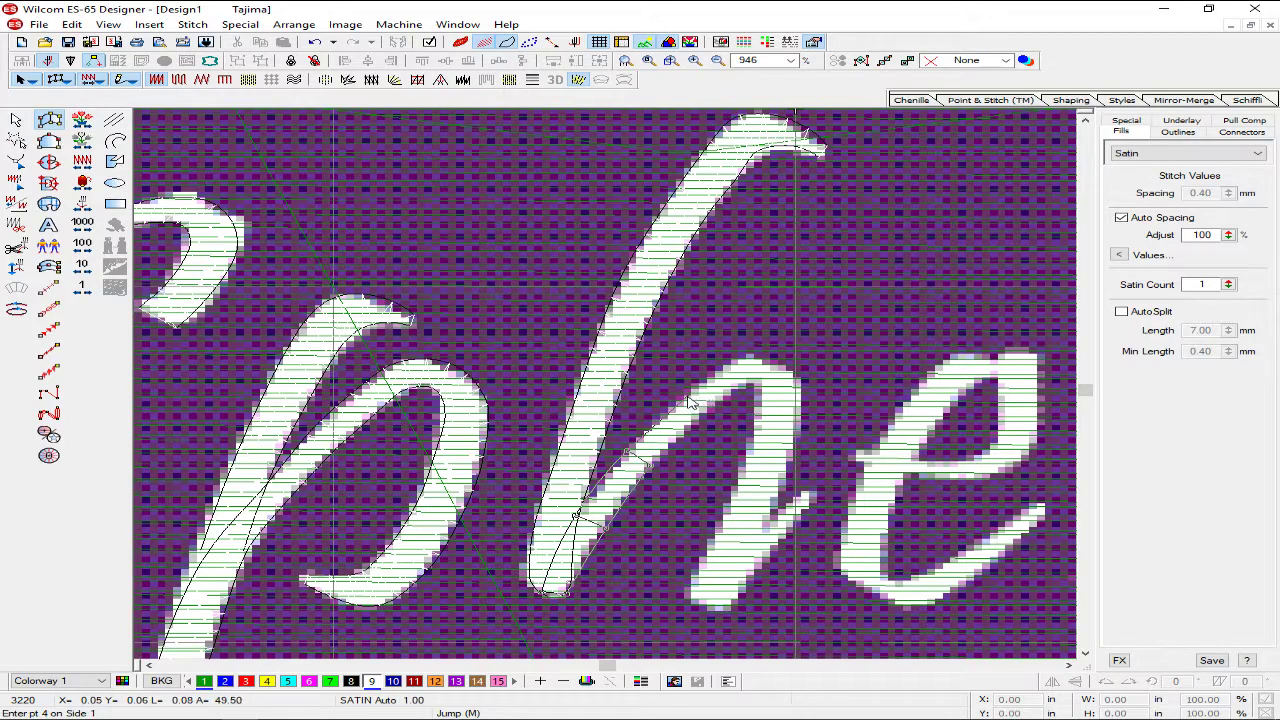
pyautogui.click(739, 361)
pyautogui.click(782, 369)
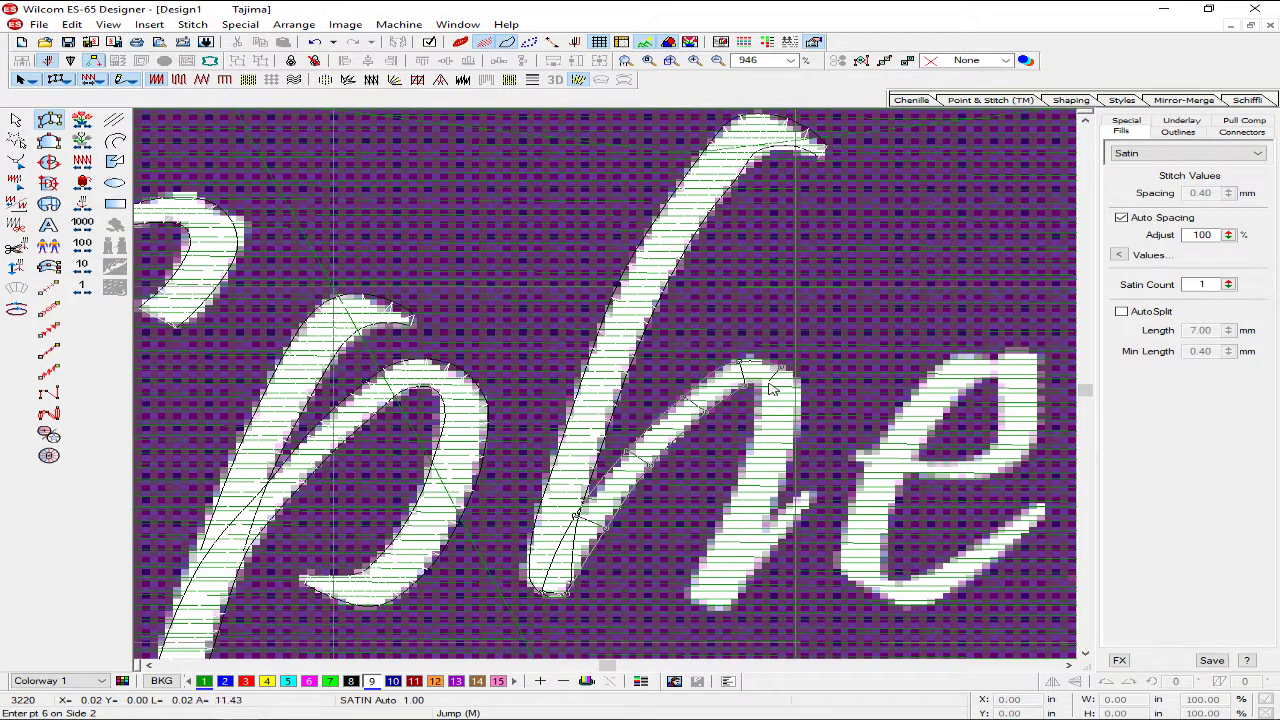
# - Continue the point pairs from the h's arch down its second leg to the foot and generate the satin column
pyautogui.click(801, 405)
pyautogui.click(786, 471)
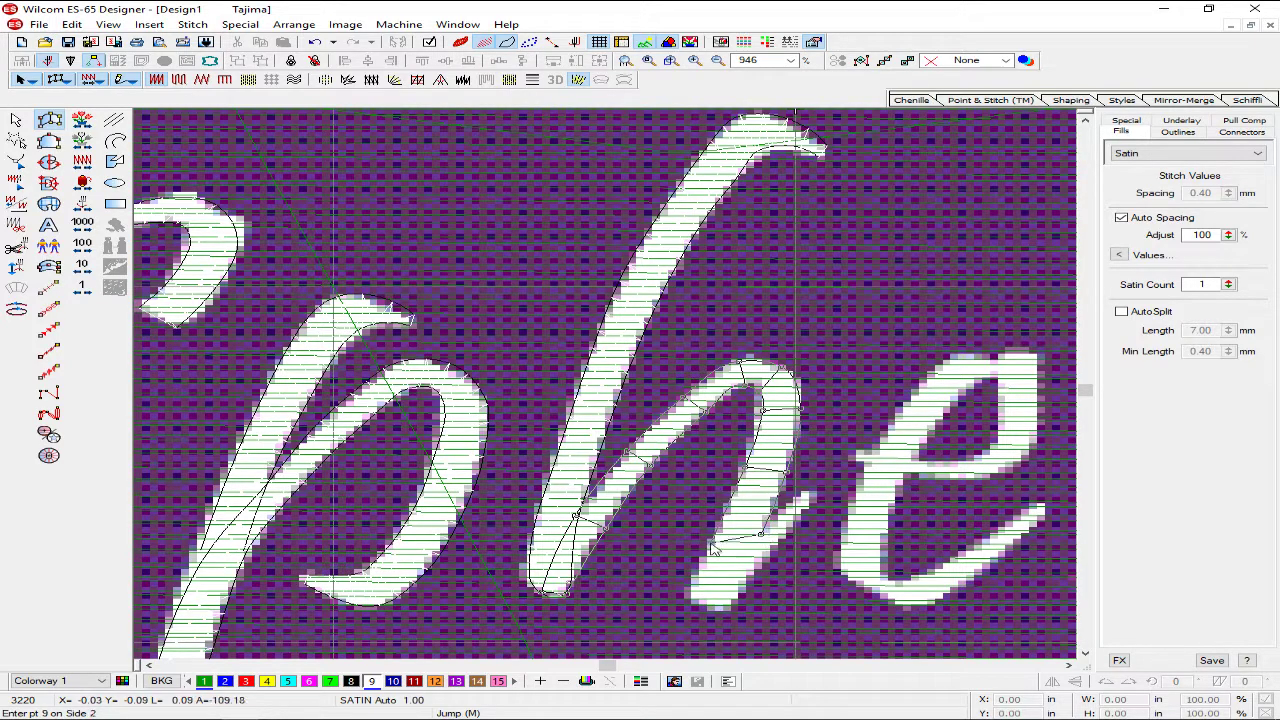
pyautogui.click(760, 535)
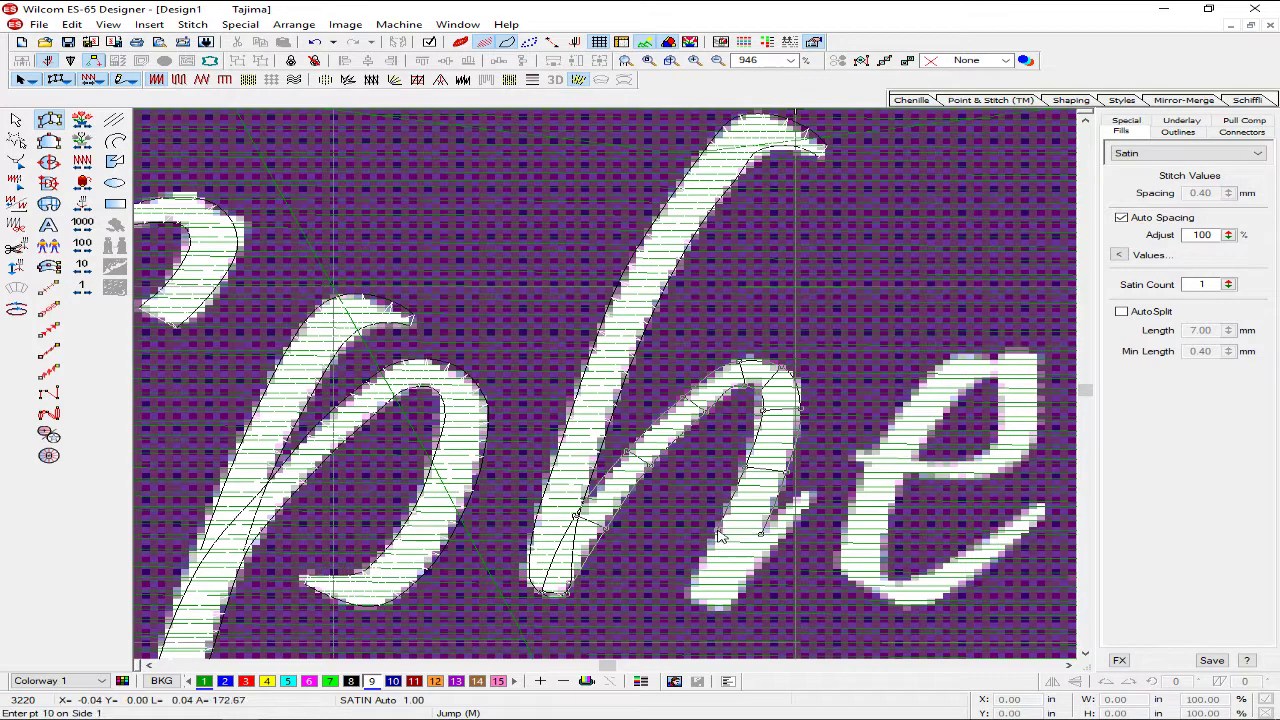
pyautogui.click(735, 585)
pyautogui.click(695, 577)
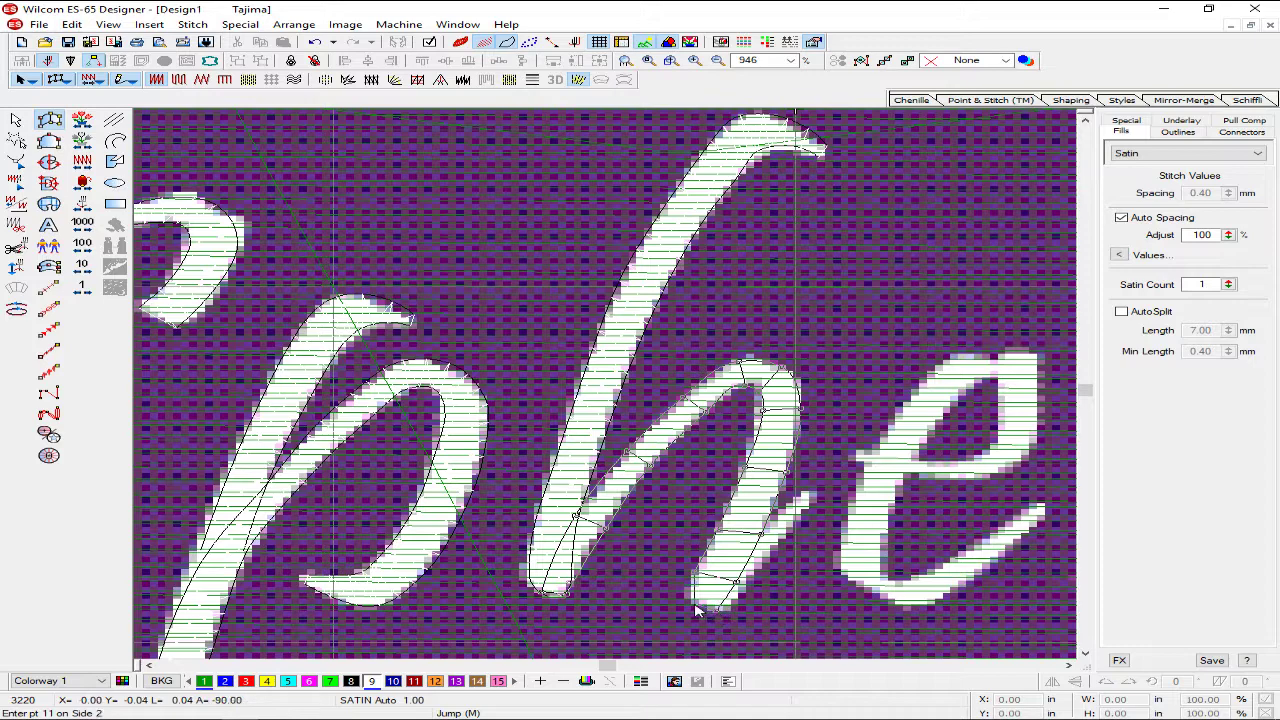
pyautogui.press('Return')
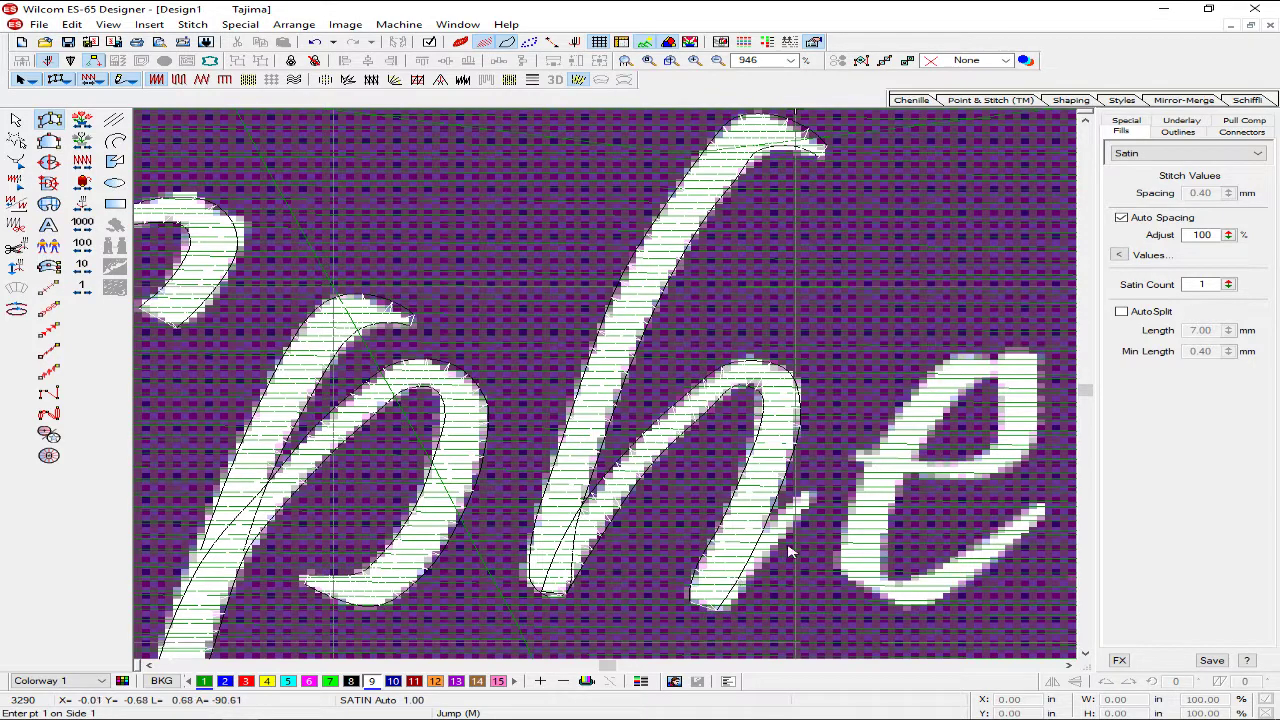
# - Digitize the h's short exit stroke as an Input A satin column from its upper tip down to the leg's foot
pyautogui.click(815, 503)
pyautogui.click(699, 606)
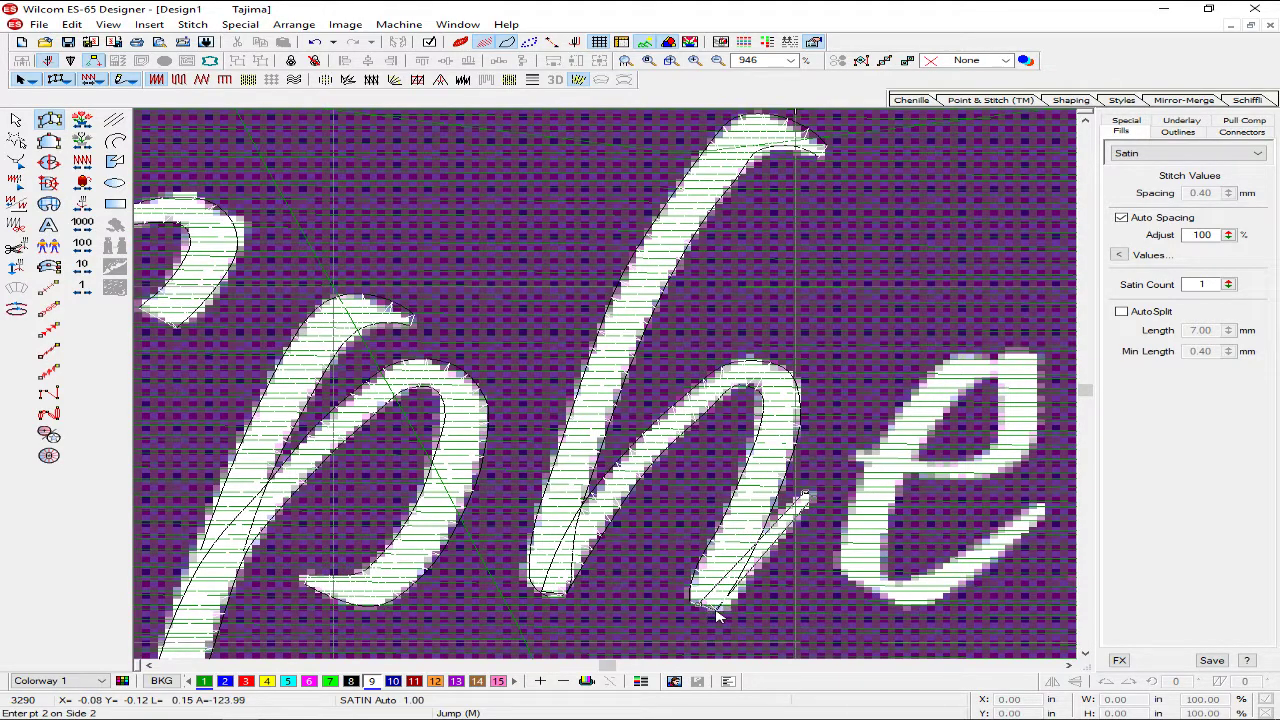
pyautogui.press('Return')
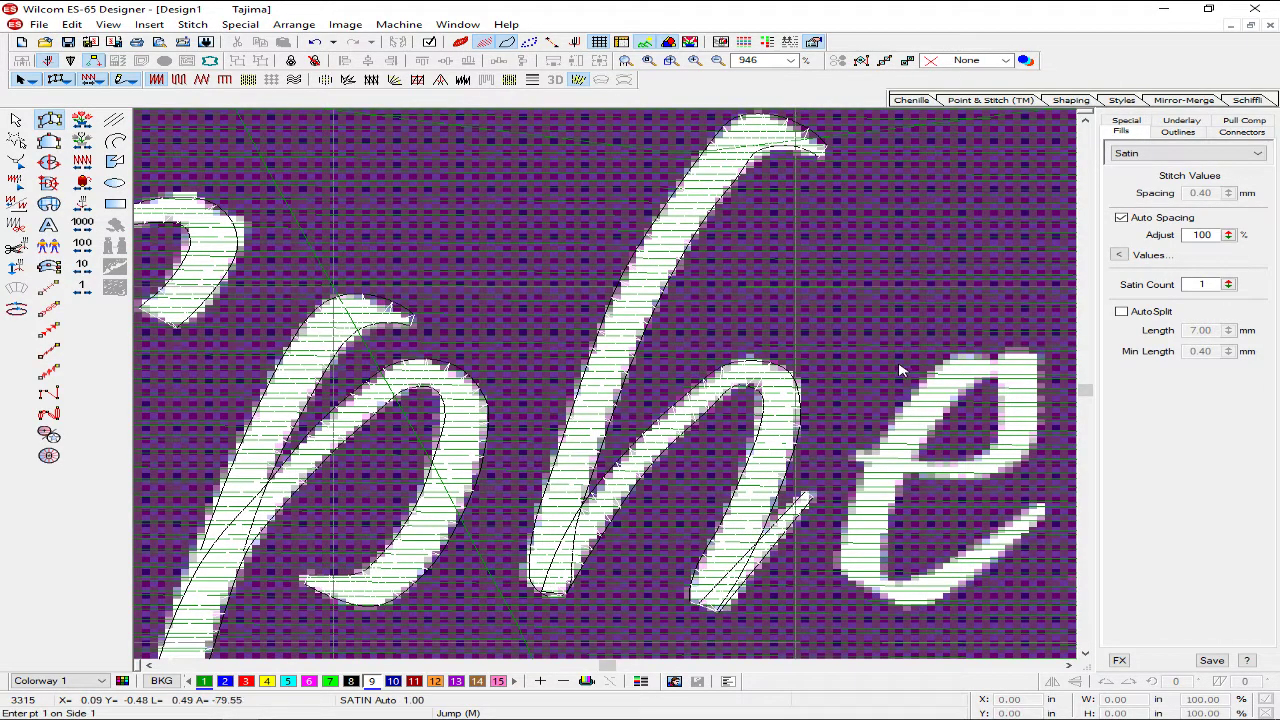
# - Start an Input A satin column for the e, placing point pairs along its crossbar from the outer tip and re-placing the misplaced pair
pyautogui.hotkey('shift', 'z')
pyautogui.press('z')
pyautogui.click(902, 455)
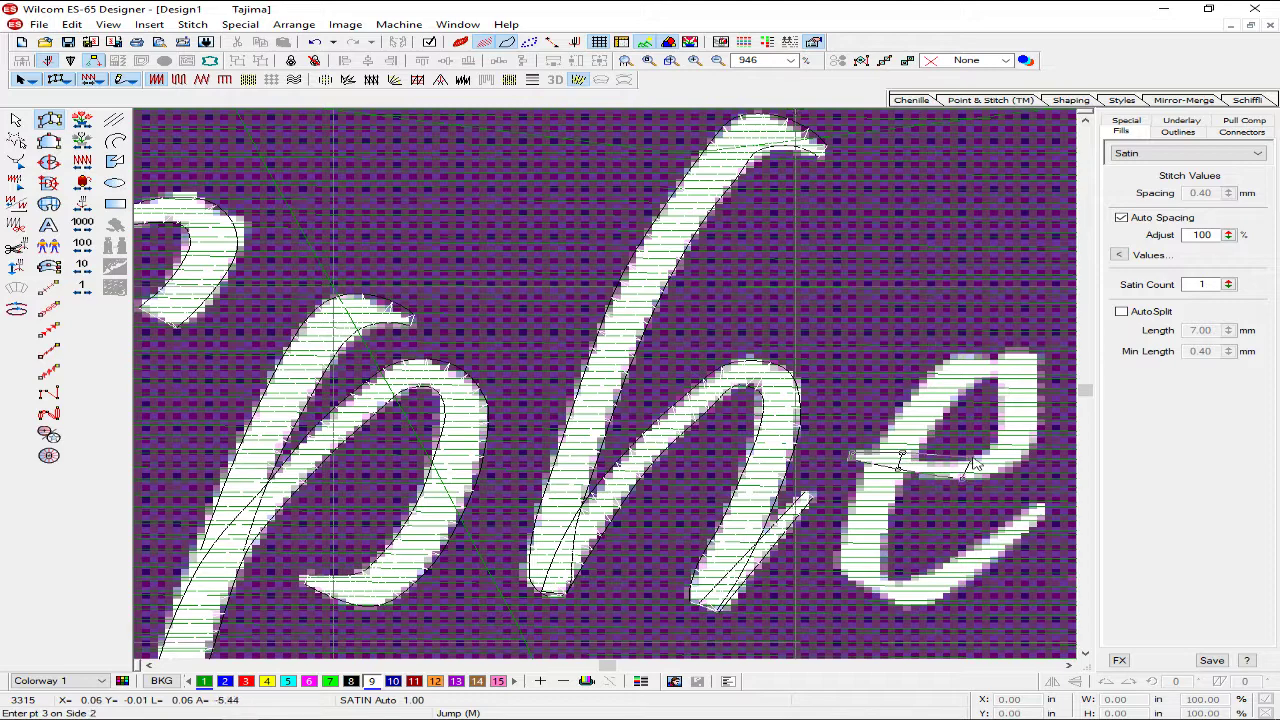
pyautogui.click(961, 464)
pyautogui.press('BackSpace')
pyautogui.press('BackSpace')
pyautogui.click(948, 470)
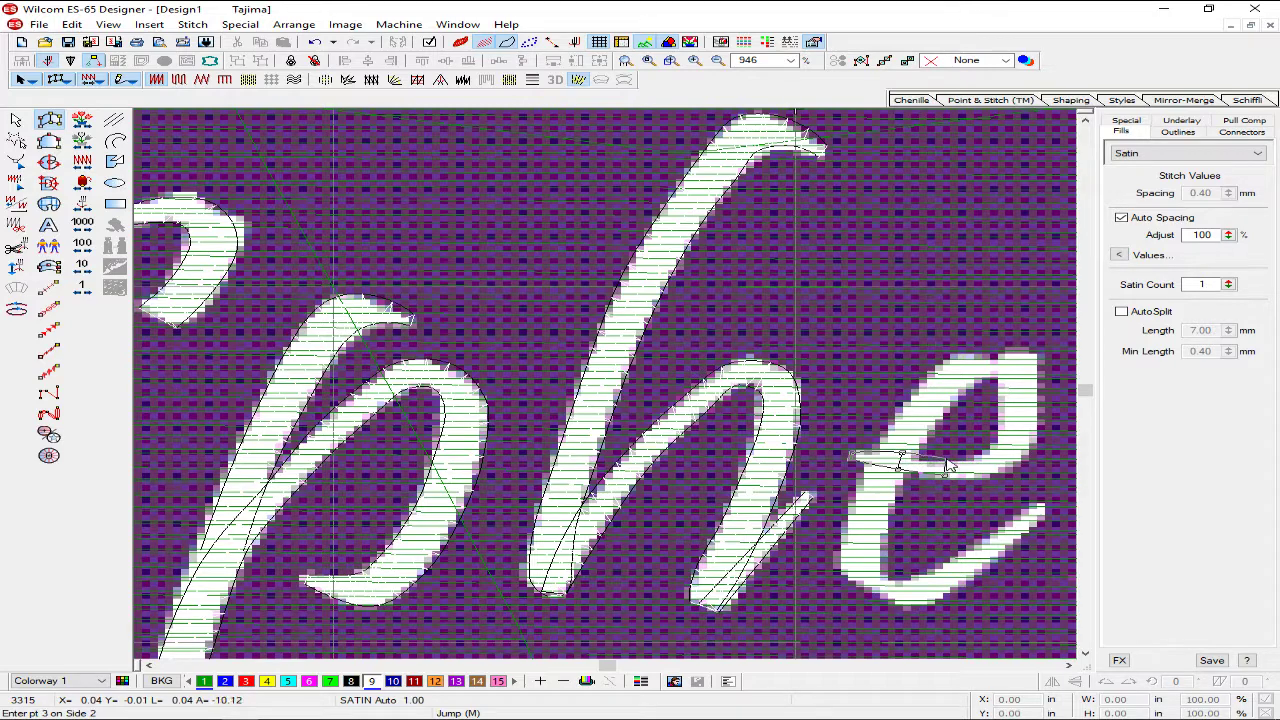
pyautogui.click(946, 460)
pyautogui.press('c')
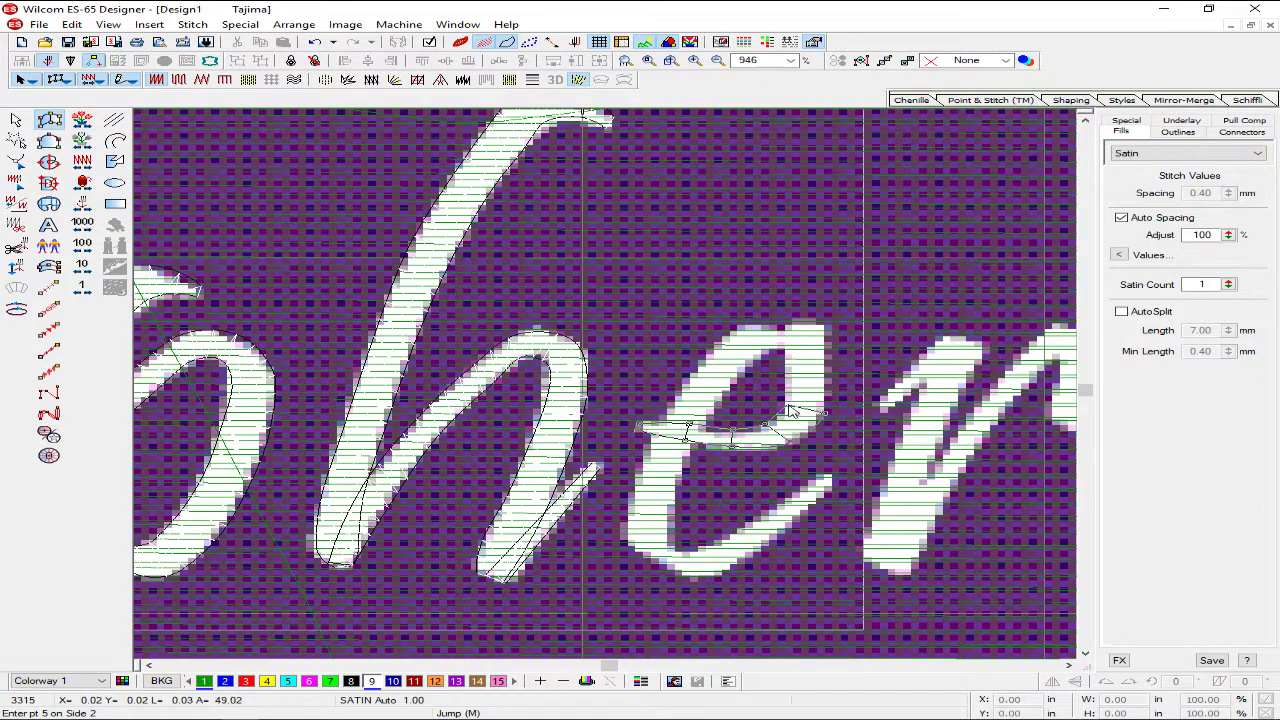
# - Continue the e's point pairs up the outer side of its loop, over the top and back down to the crossbar
pyautogui.click(824, 366)
pyautogui.click(818, 328)
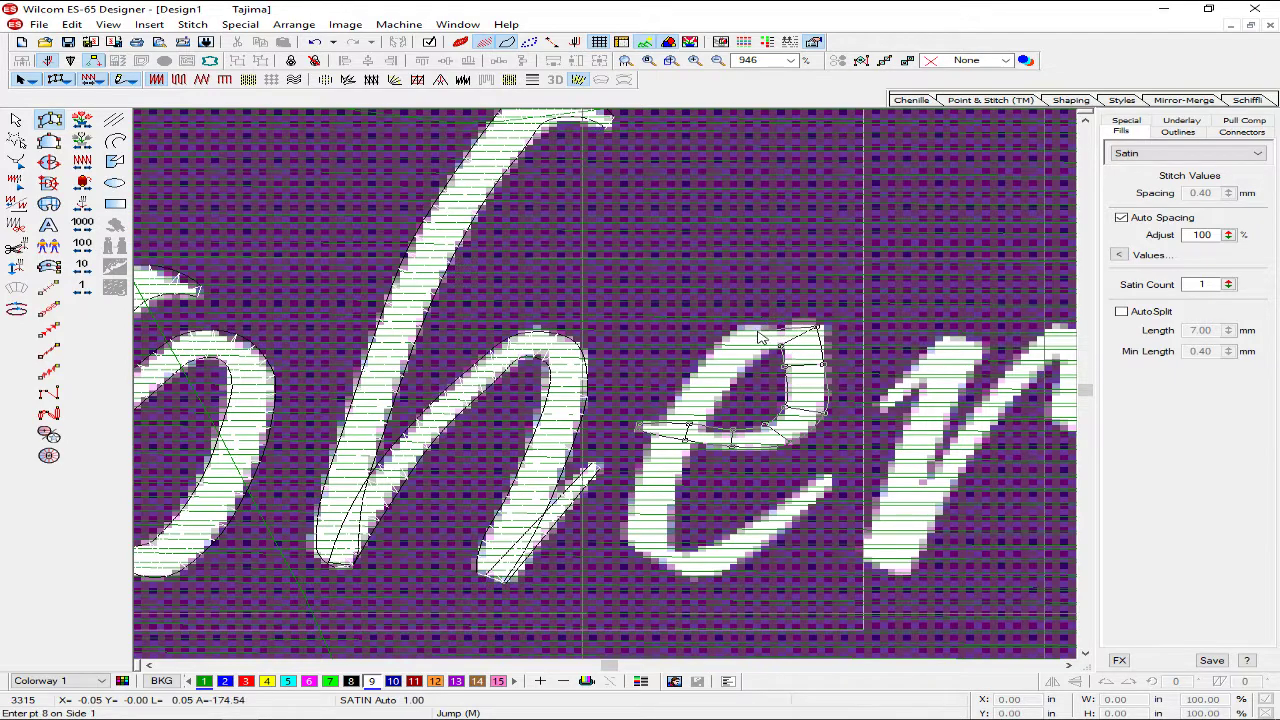
pyautogui.click(752, 329)
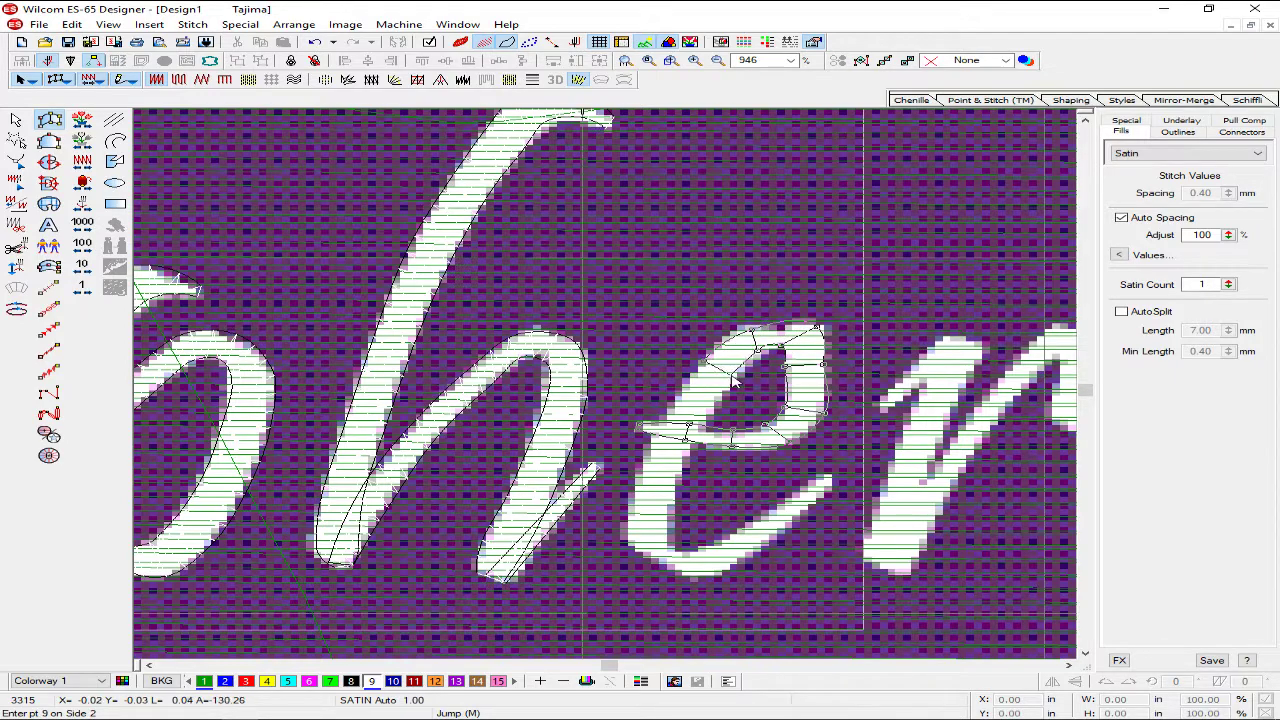
pyautogui.click(755, 356)
pyautogui.click(690, 434)
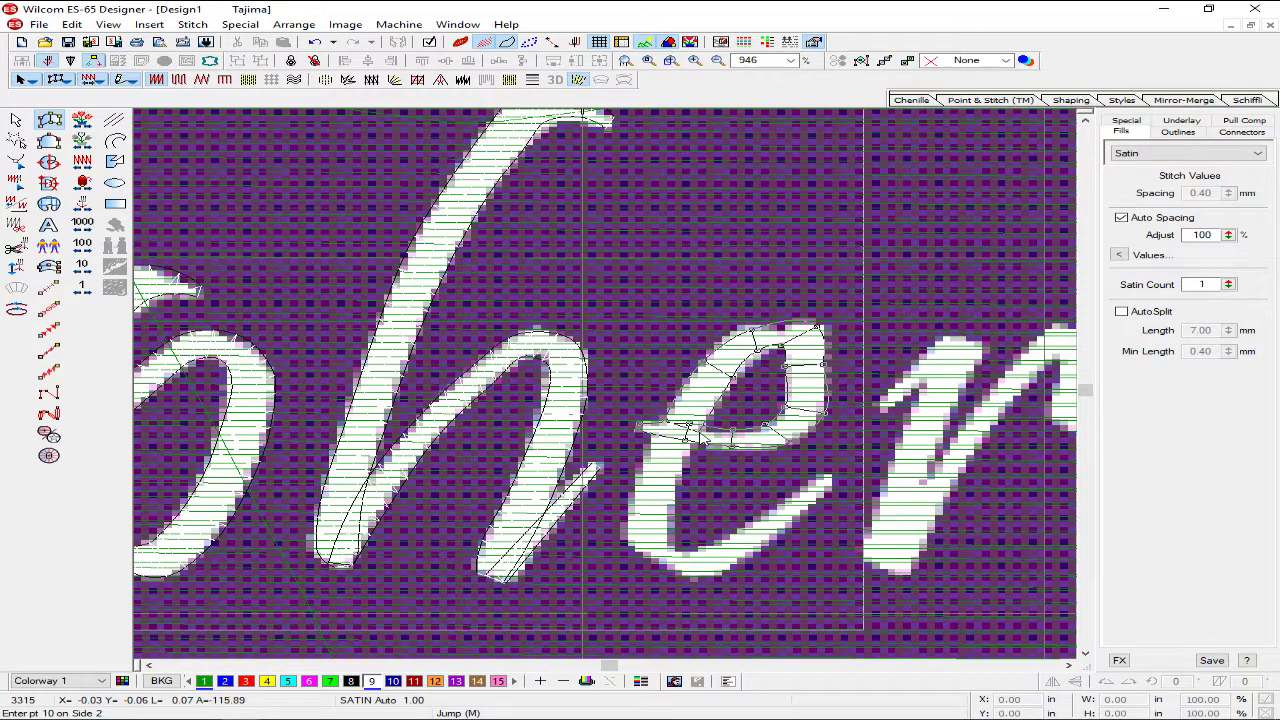
# - Continue the e's point pairs down its back and around the lower curve to the exit tip, and generate the satin column
pyautogui.click(637, 490)
pyautogui.click(675, 494)
pyautogui.click(631, 535)
pyautogui.click(632, 535)
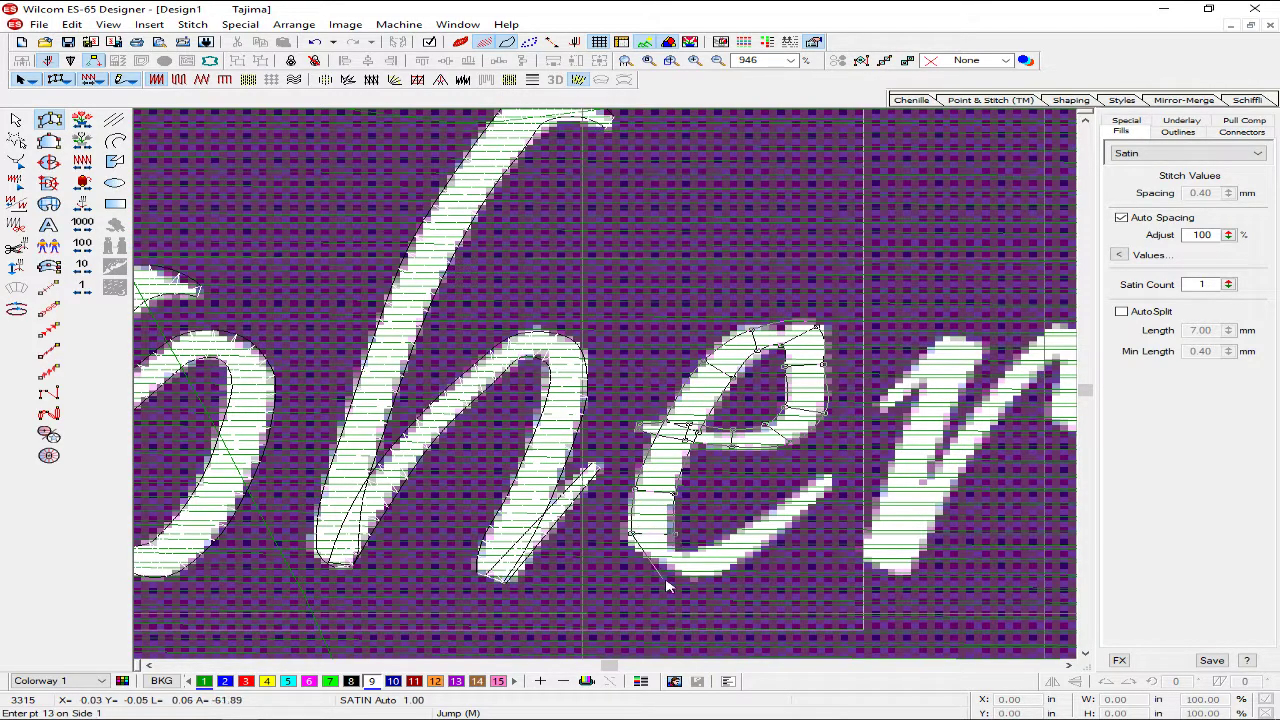
pyautogui.click(684, 550)
pyautogui.click(718, 574)
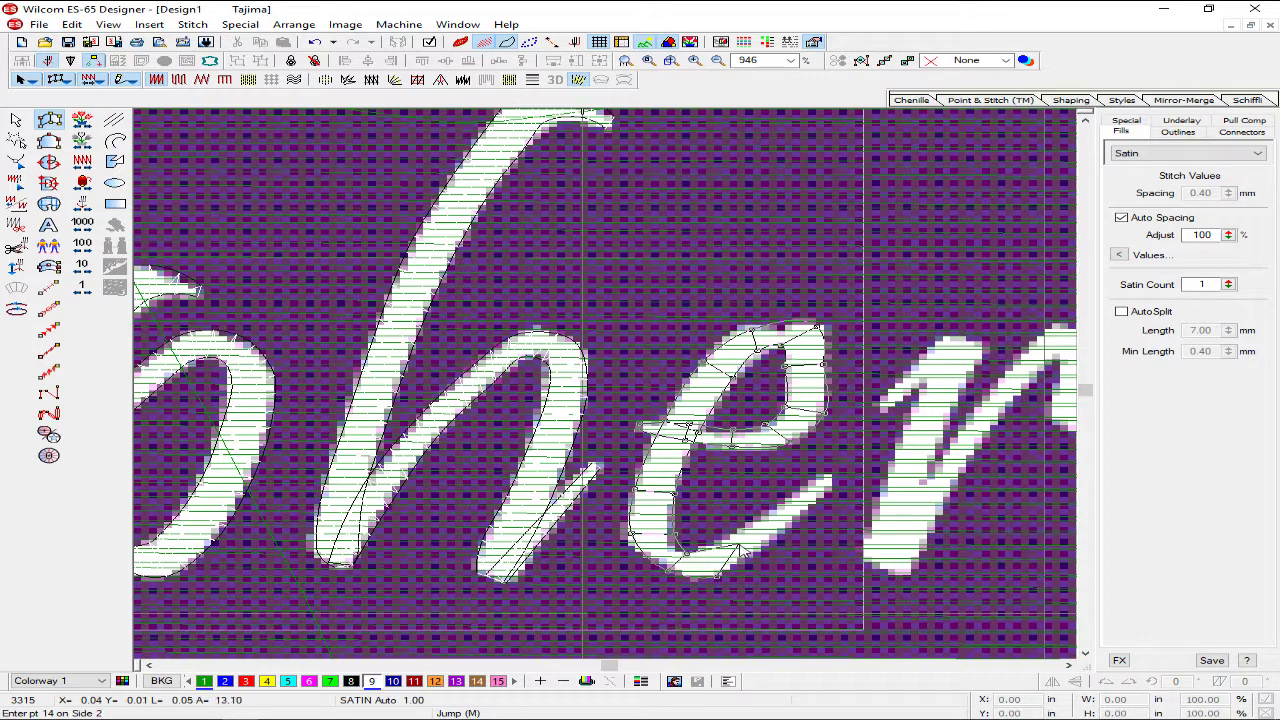
pyautogui.click(781, 532)
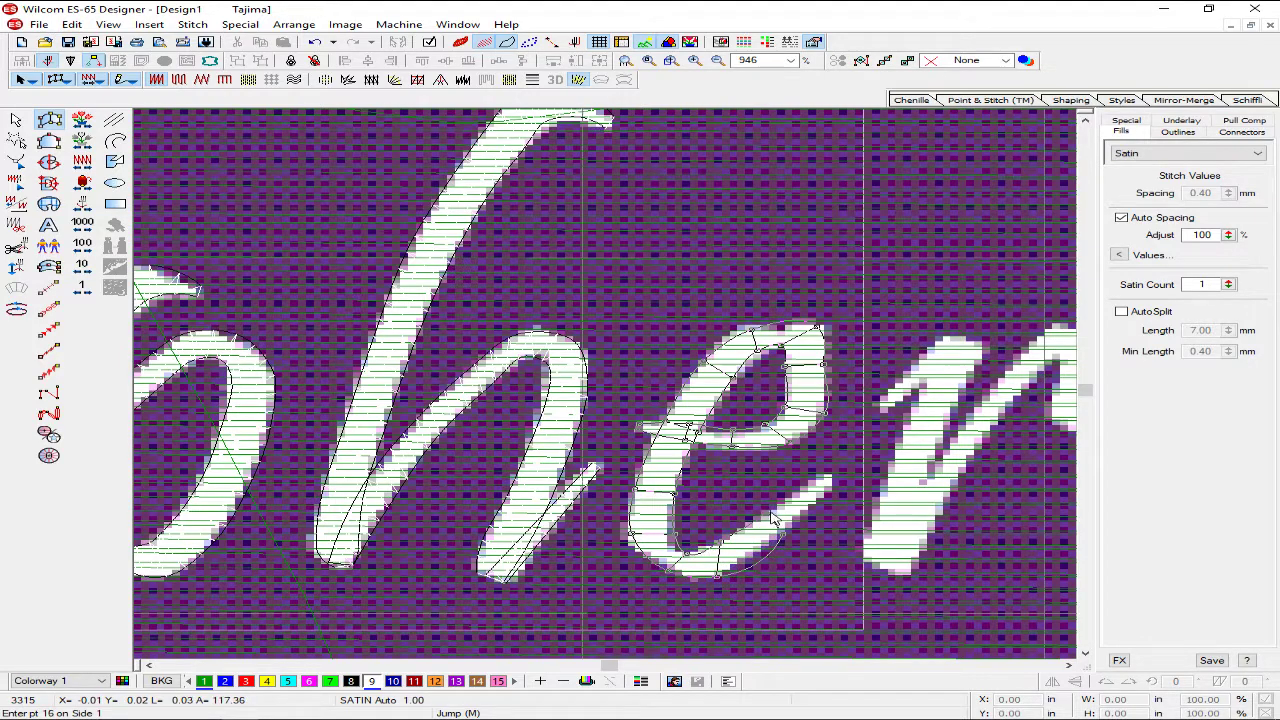
pyautogui.click(830, 482)
pyautogui.press('Return')
# - Reshape the e's satin column, moving the loop's upper inner points and its outer side point to fit the bitmap
pyautogui.press('Escape')
pyautogui.press('h')
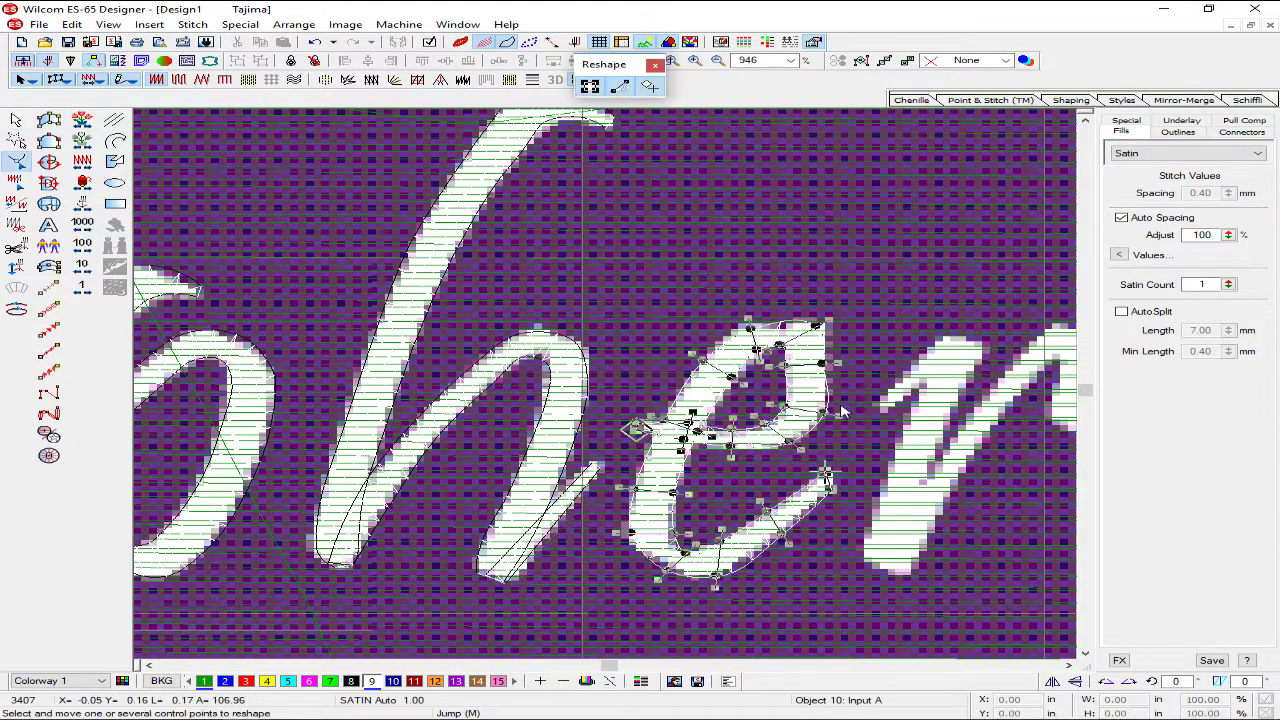
pyautogui.press('b')
pyautogui.moveTo(674, 340); pyautogui.dragTo(864, 421)
pyautogui.click(866, 425)
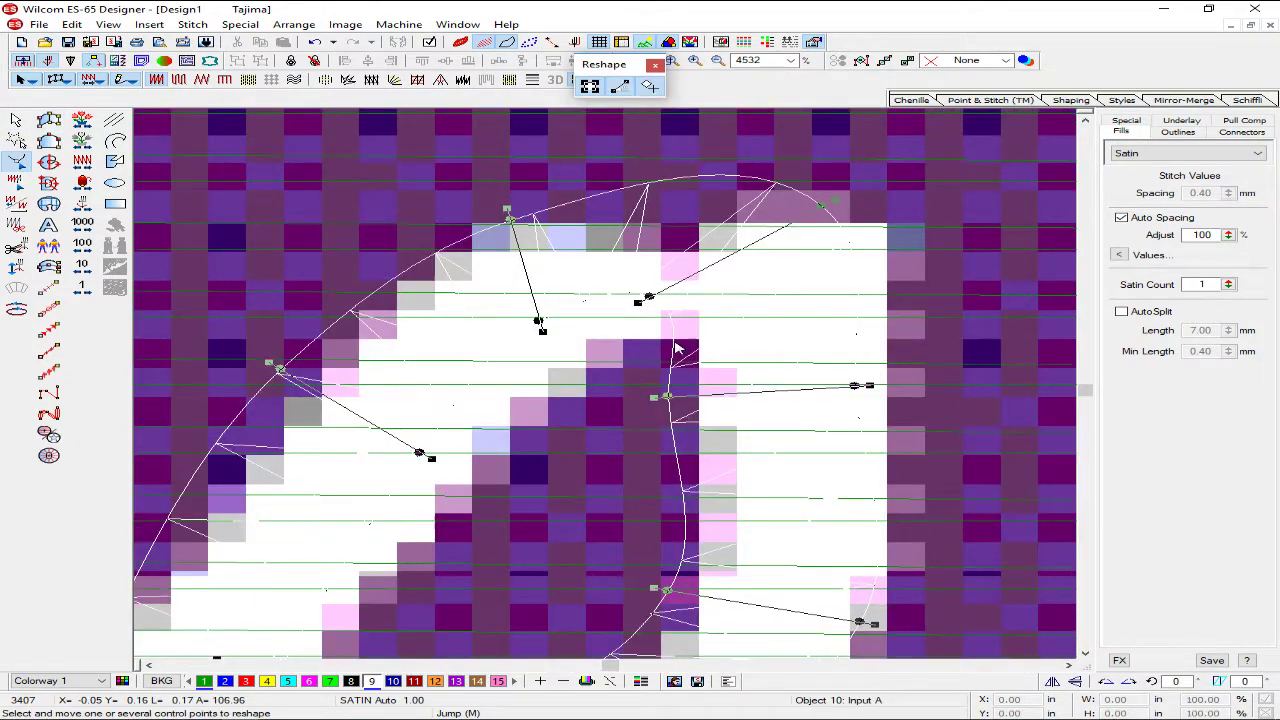
pyautogui.moveTo(653, 304); pyautogui.dragTo(657, 316)
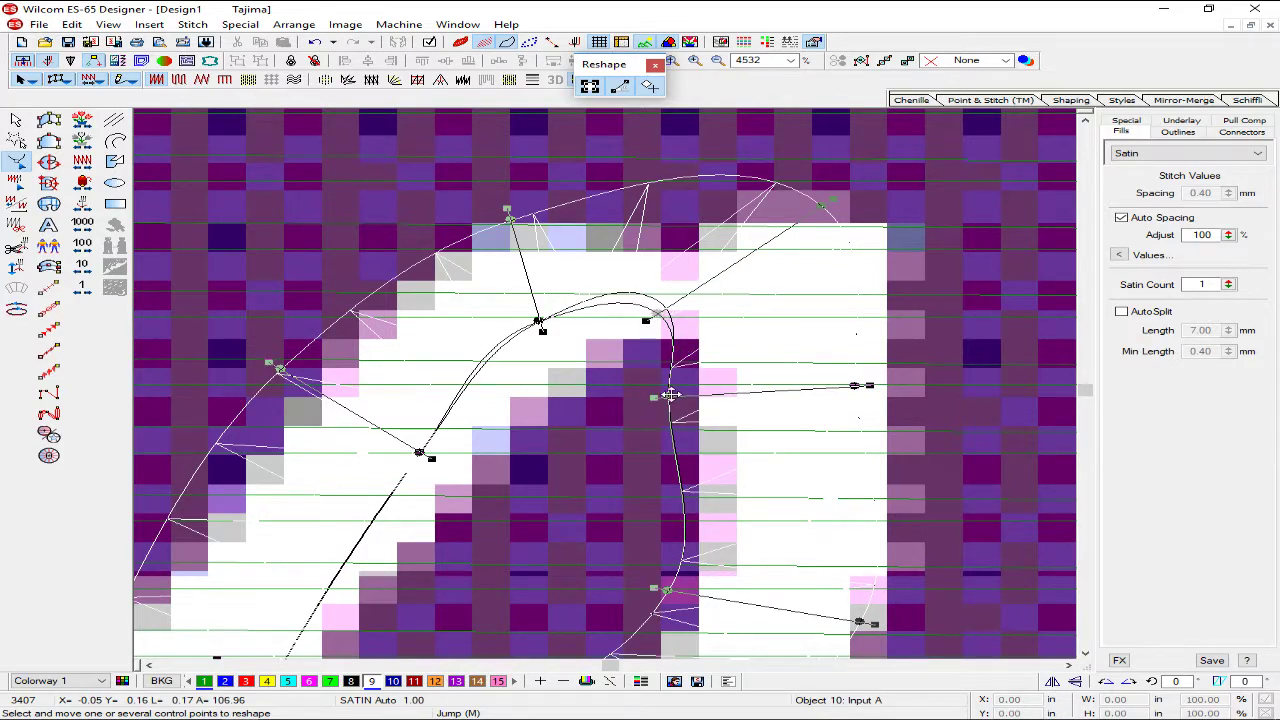
pyautogui.moveTo(671, 395); pyautogui.dragTo(689, 399)
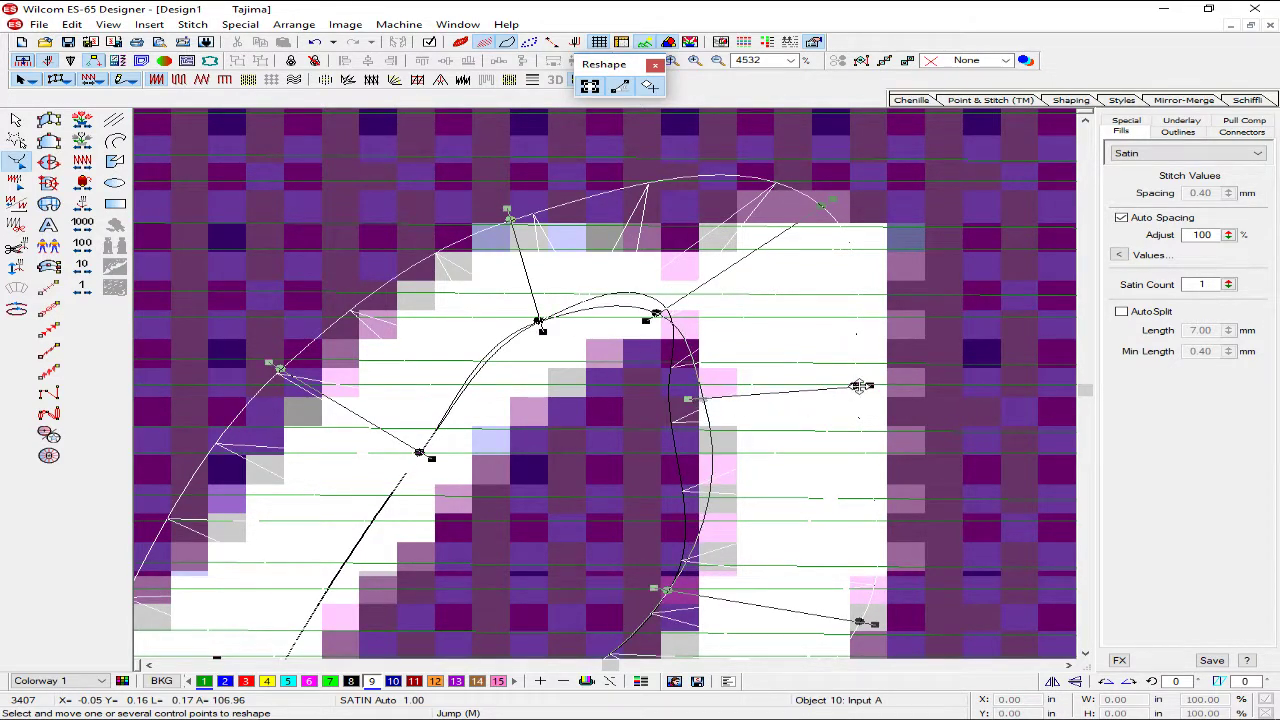
pyautogui.moveTo(860, 386); pyautogui.dragTo(902, 382)
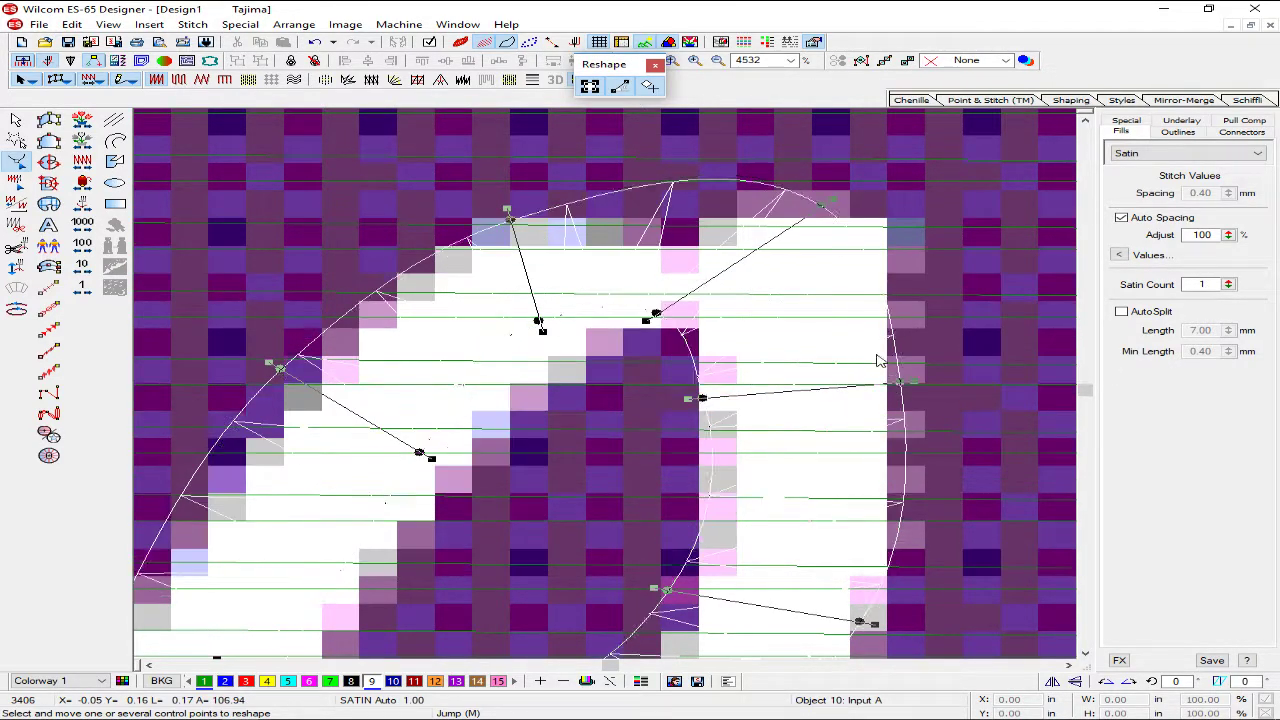
# - Add a point pair at the top of the e's loop and adjust the neighbouring pairs around its upper curve
pyautogui.moveTo(660, 315)
pyautogui.mouseDown()
pyautogui.moveTo(694, 338)
pyautogui.moveTo(642, 309)
pyautogui.mouseUp()
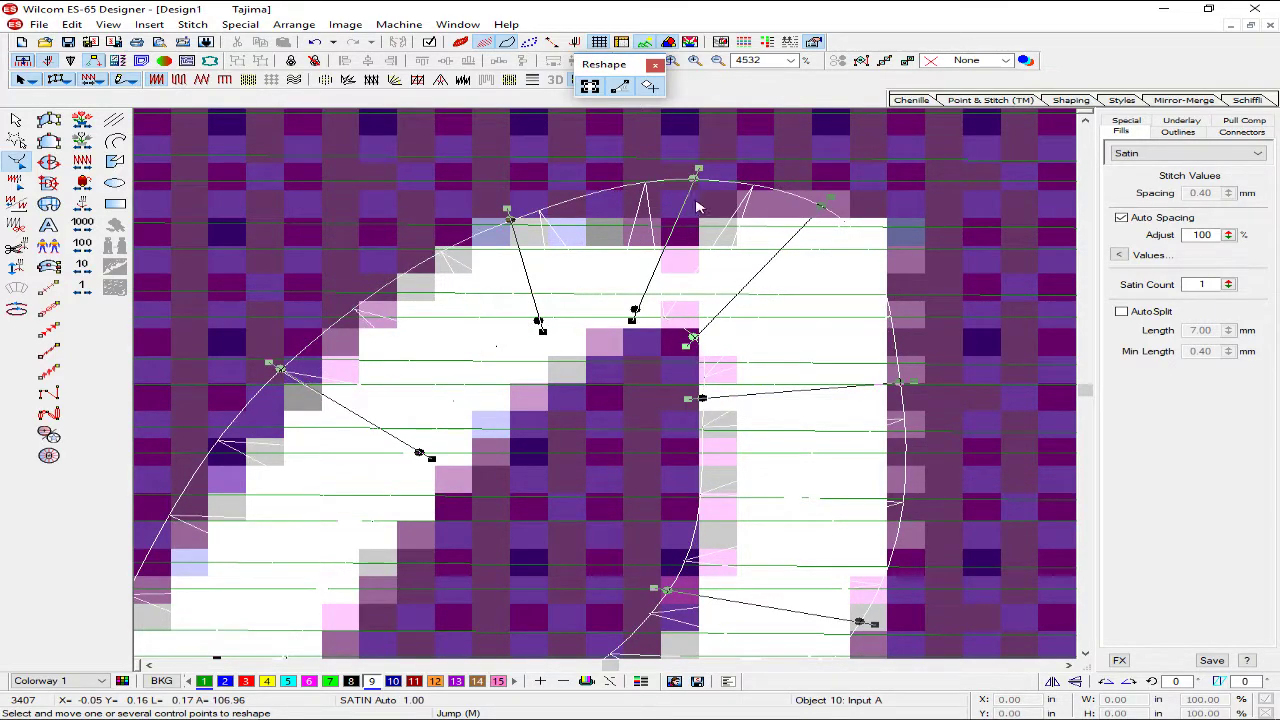
pyautogui.moveTo(697, 171); pyautogui.dragTo(690, 177)
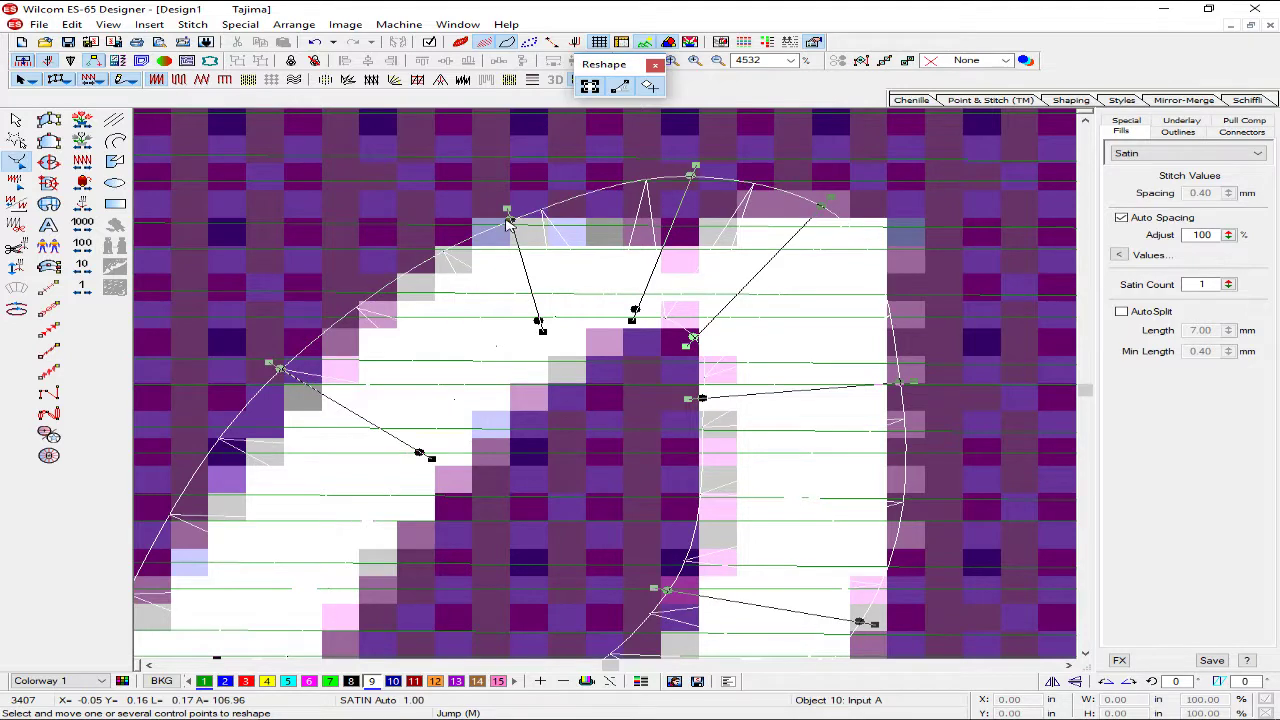
pyautogui.moveTo(507, 213); pyautogui.dragTo(491, 197)
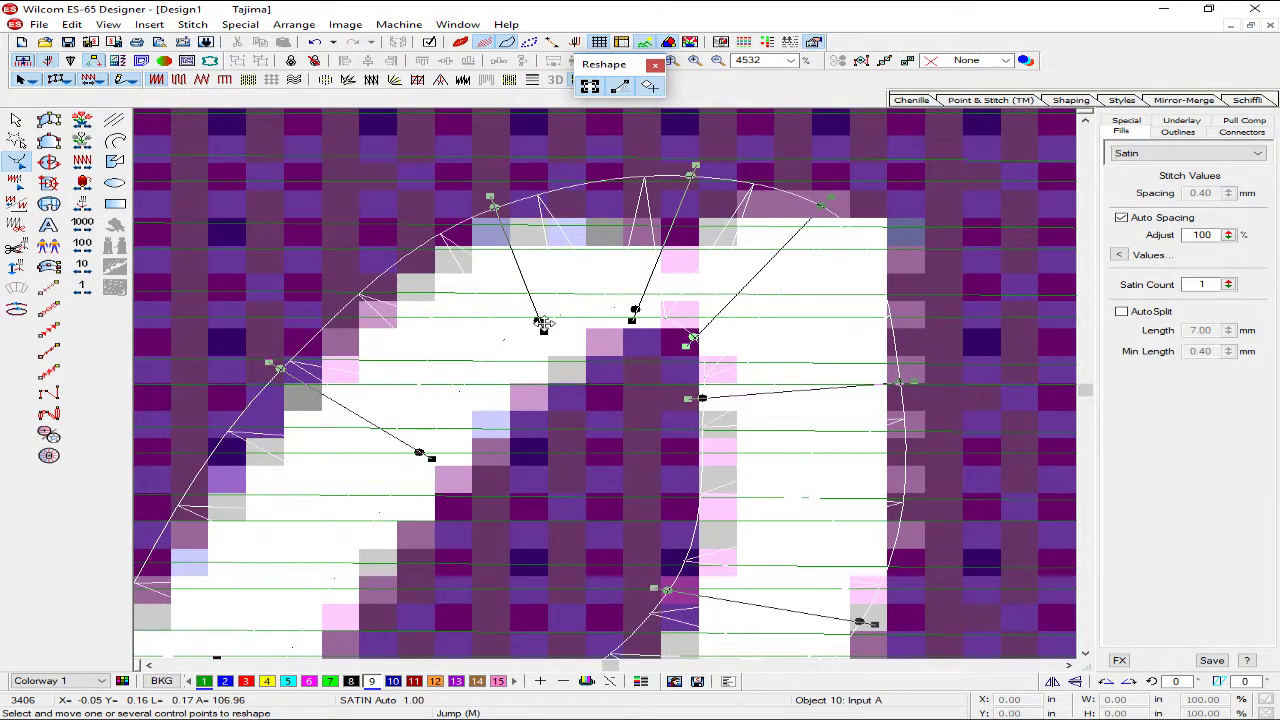
pyautogui.moveTo(541, 322); pyautogui.dragTo(542, 339)
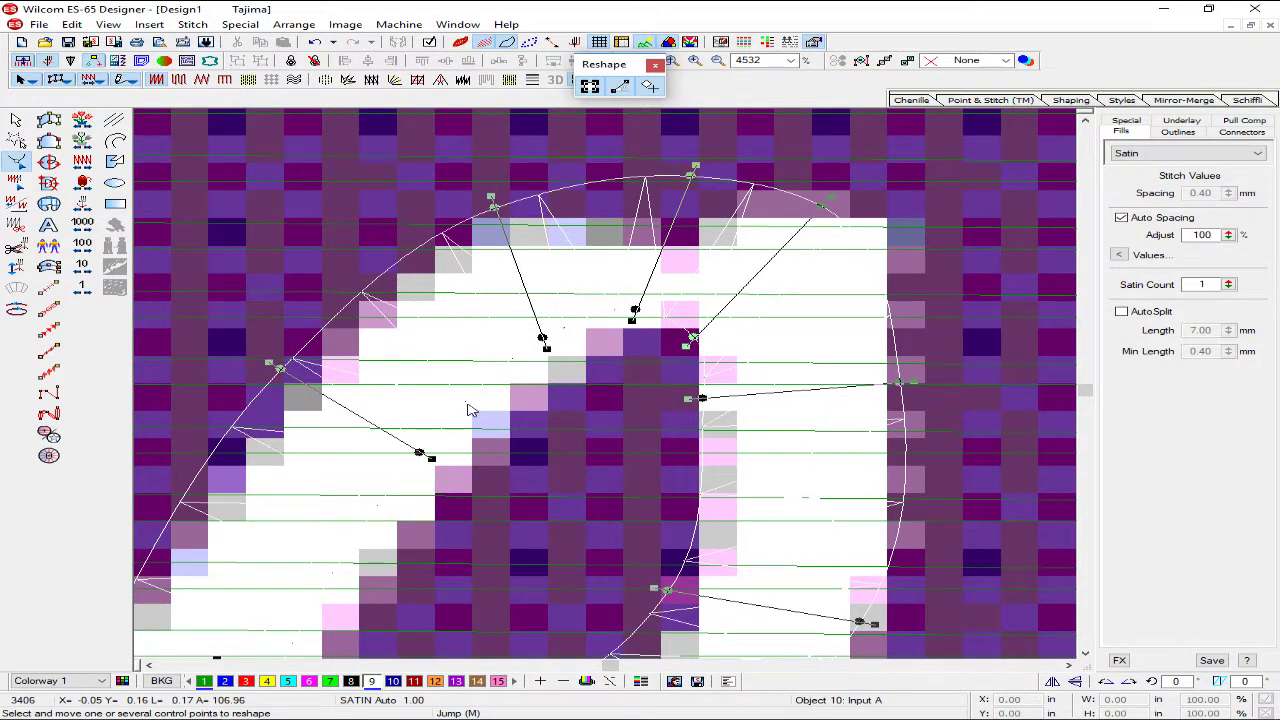
pyautogui.hotkey('shift', 'z')
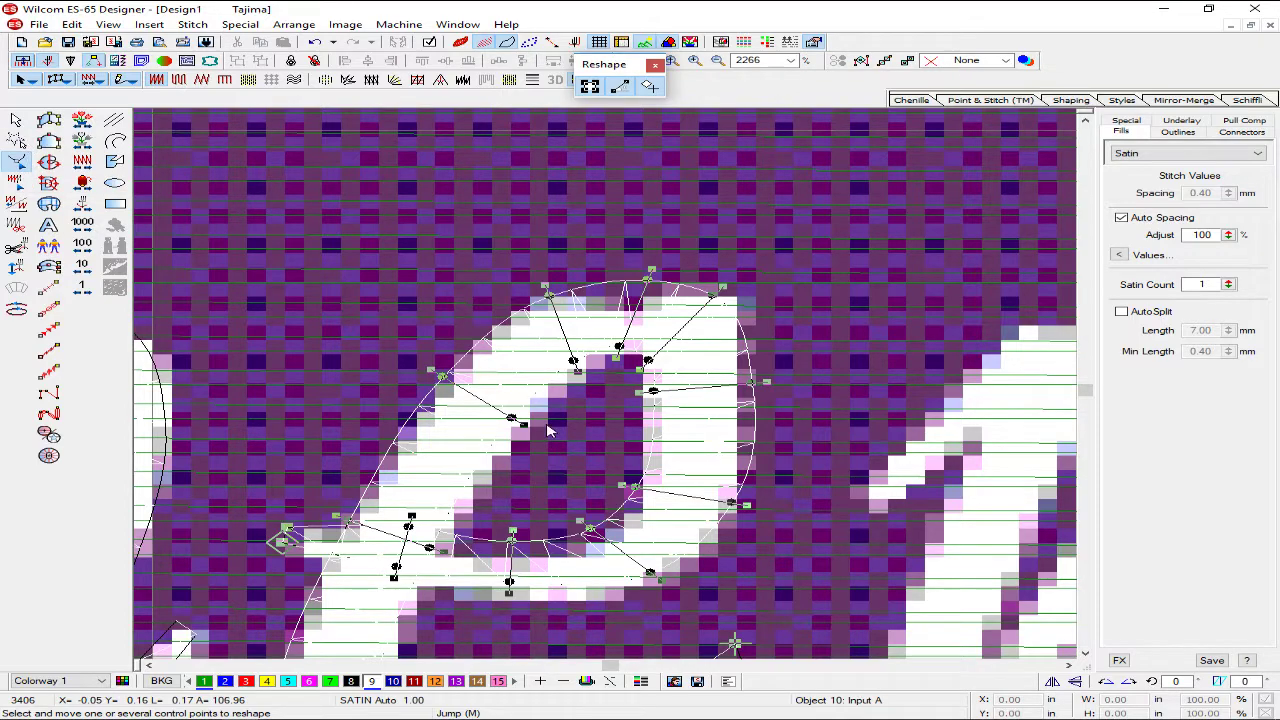
pyautogui.moveTo(446, 376); pyautogui.dragTo(443, 385)
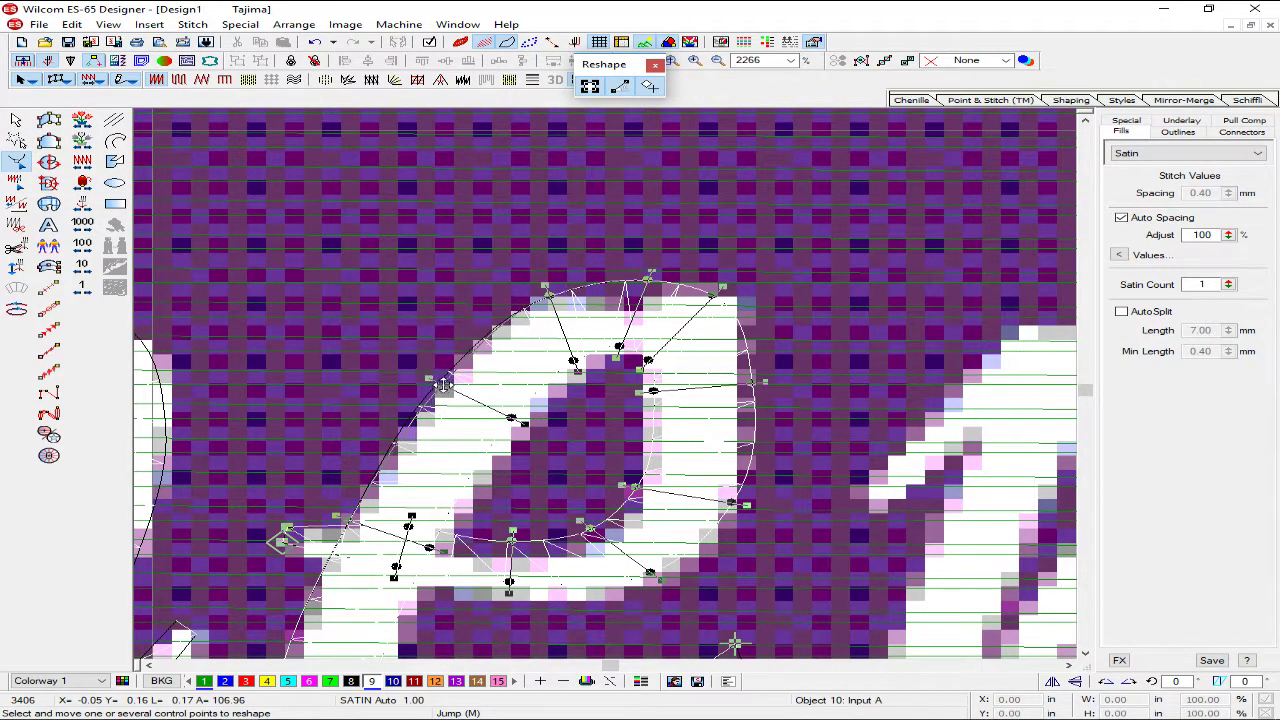
# - Adjust the e's reshape points where the loop crosses the crossbar and along both sides of its back
pyautogui.scroll(-2, 487, 343)
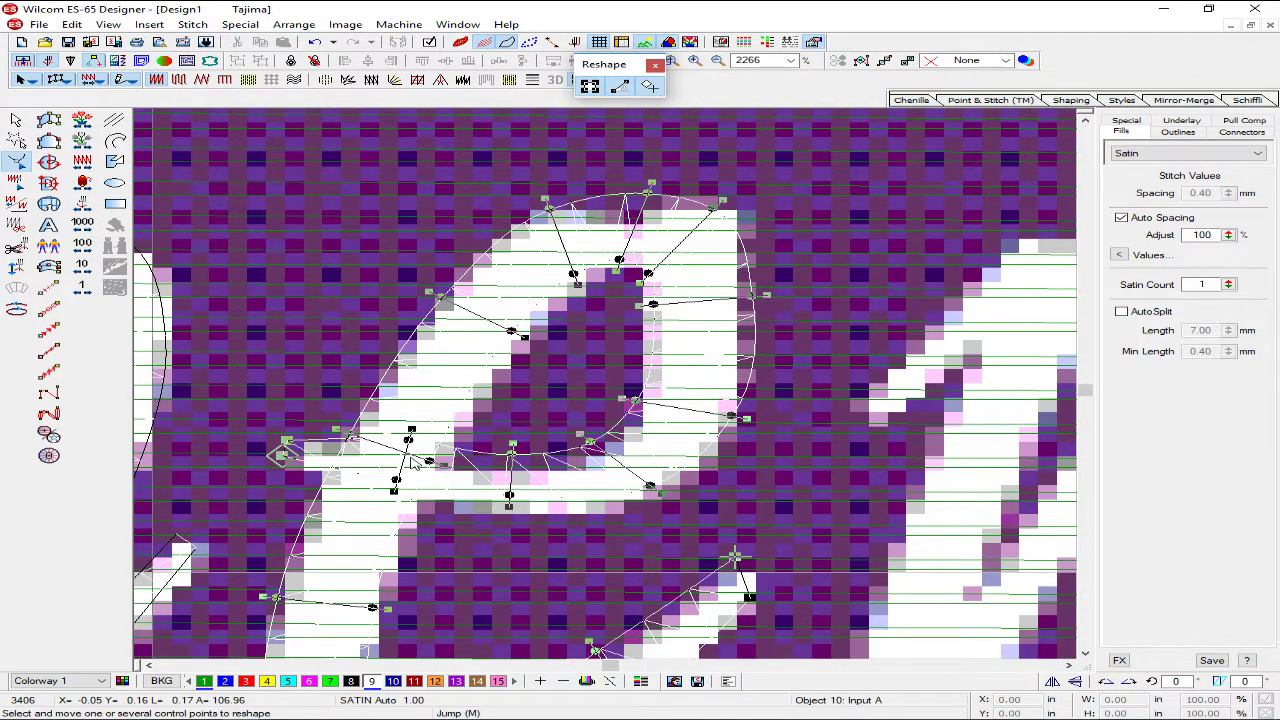
pyautogui.scroll(-2, 411, 463)
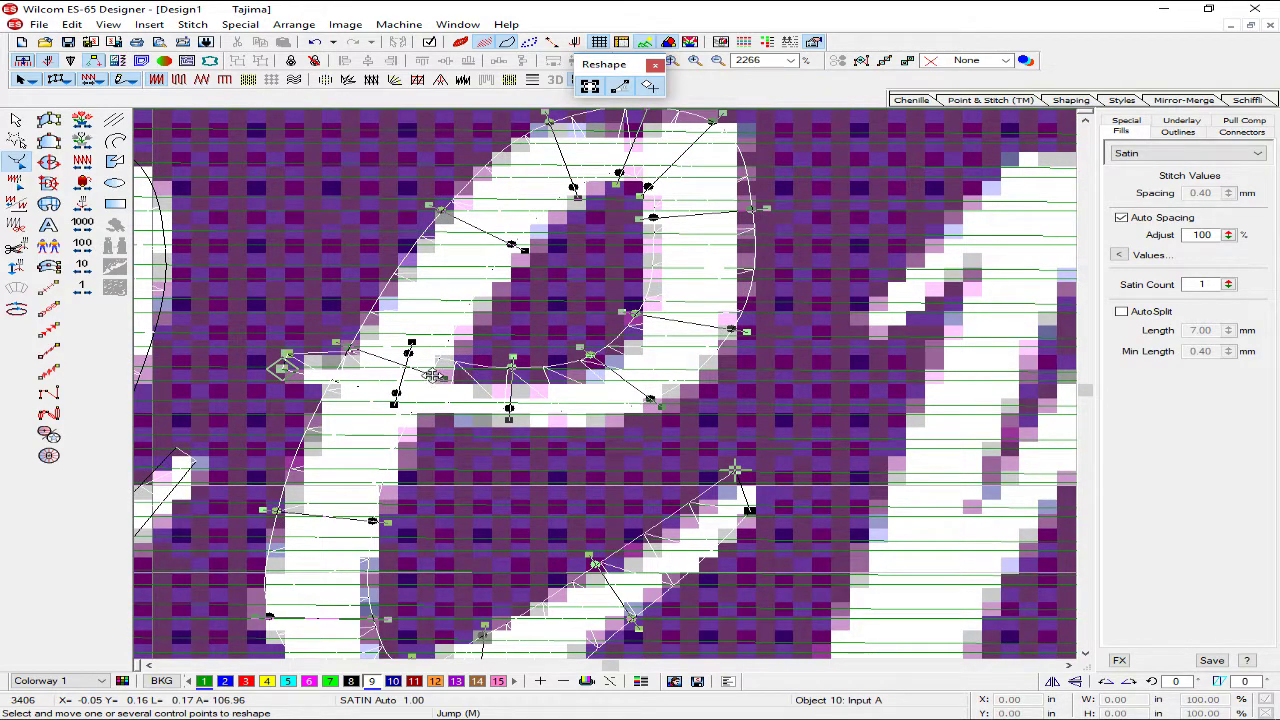
pyautogui.moveTo(432, 376); pyautogui.dragTo(438, 375)
pyautogui.press('Return')
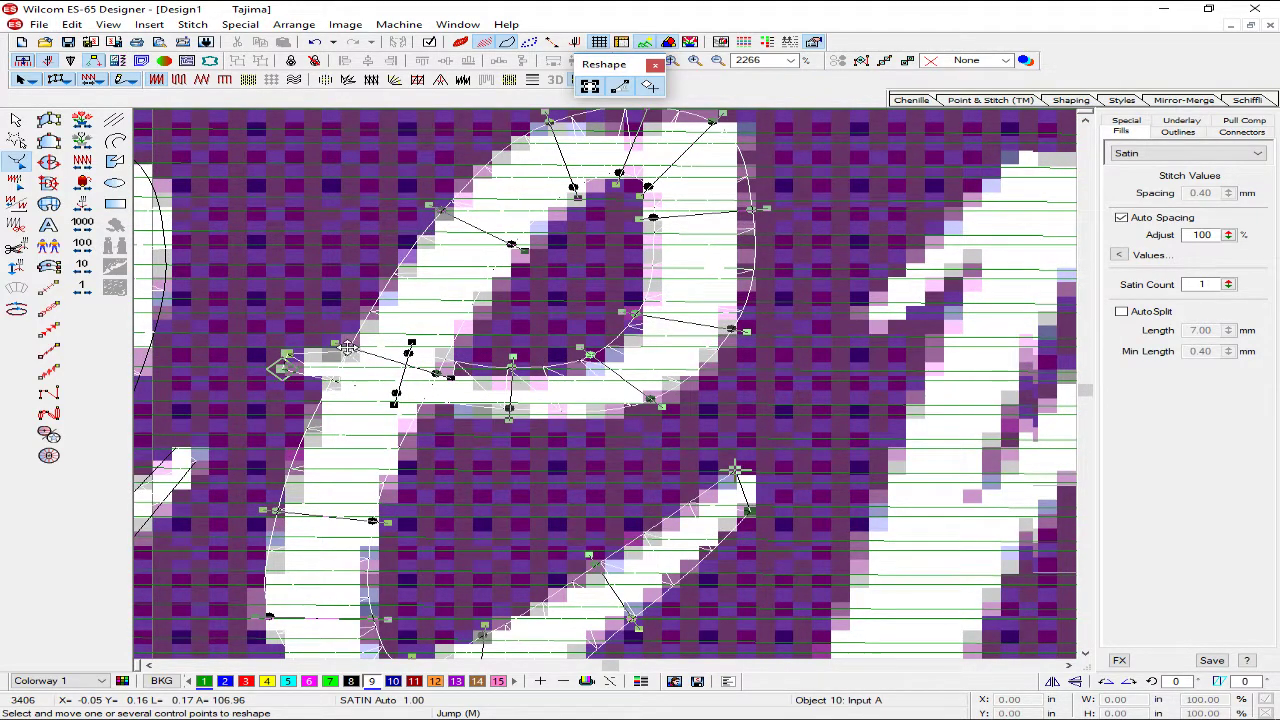
pyautogui.scroll(-2, 355, 432)
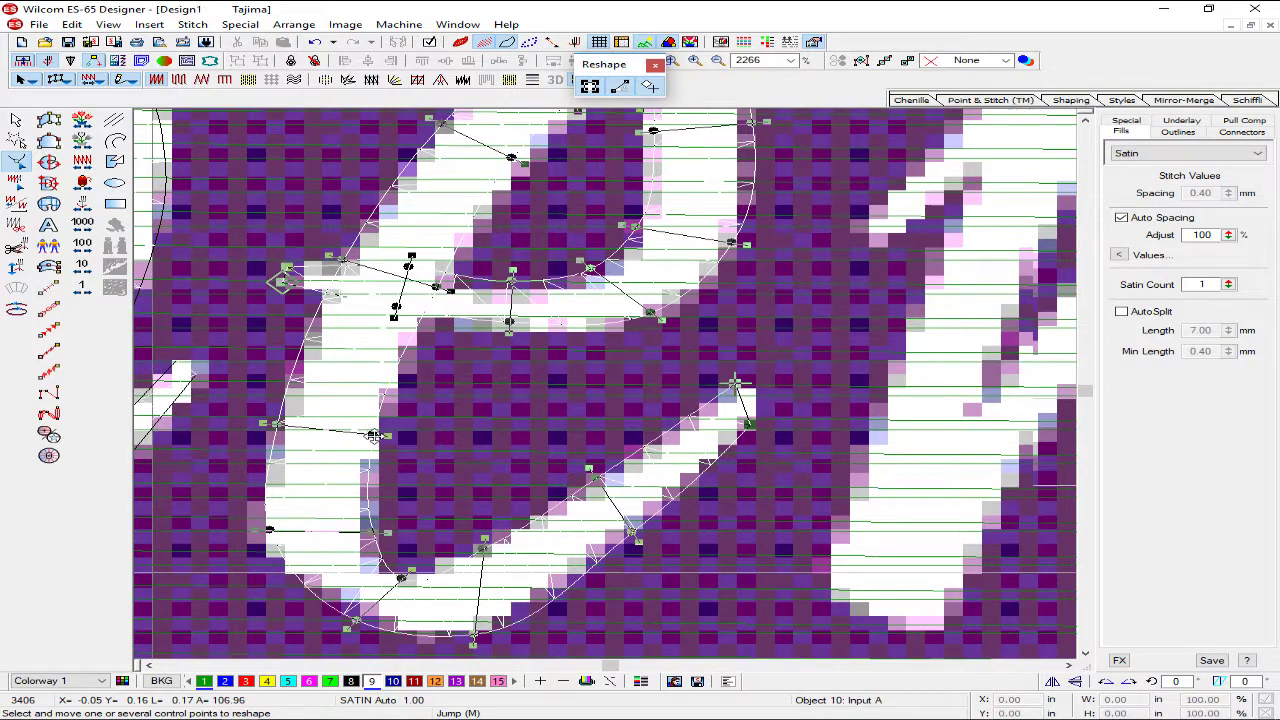
pyautogui.moveTo(373, 436); pyautogui.dragTo(368, 435)
pyautogui.press('Return')
pyautogui.moveTo(267, 536); pyautogui.dragTo(272, 545)
pyautogui.press('Return')
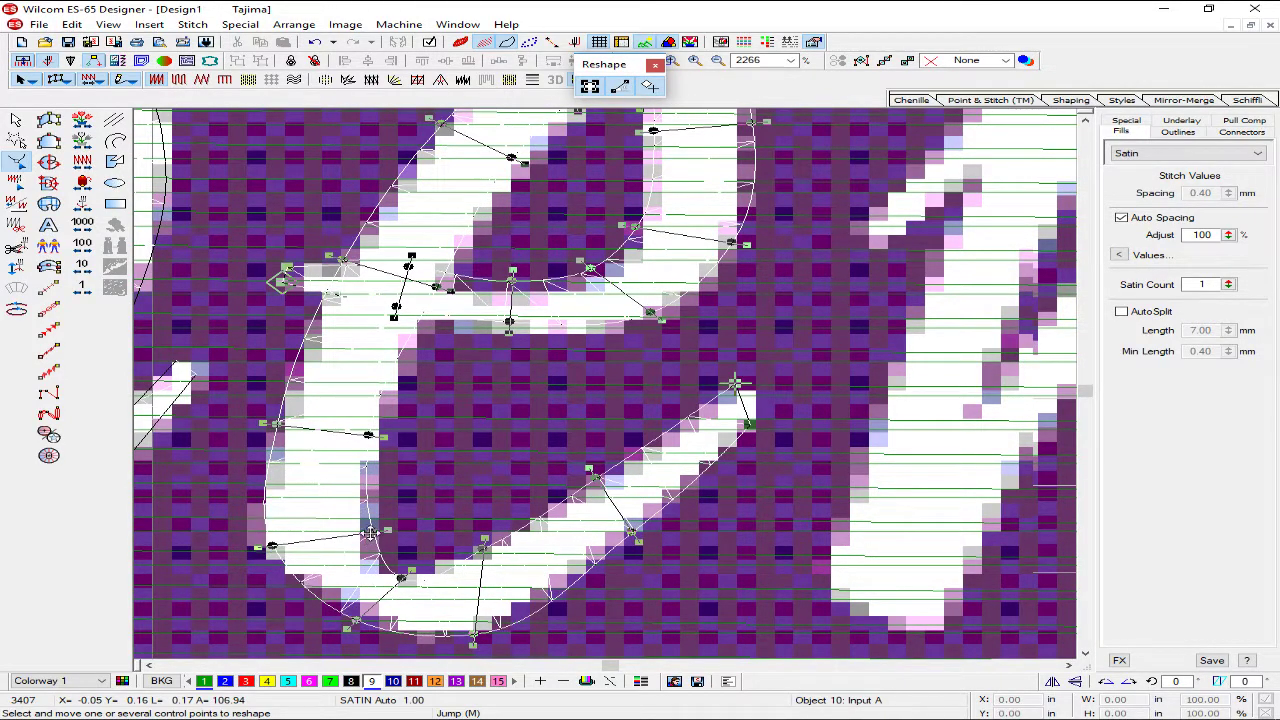
pyautogui.moveTo(370, 533); pyautogui.dragTo(359, 524)
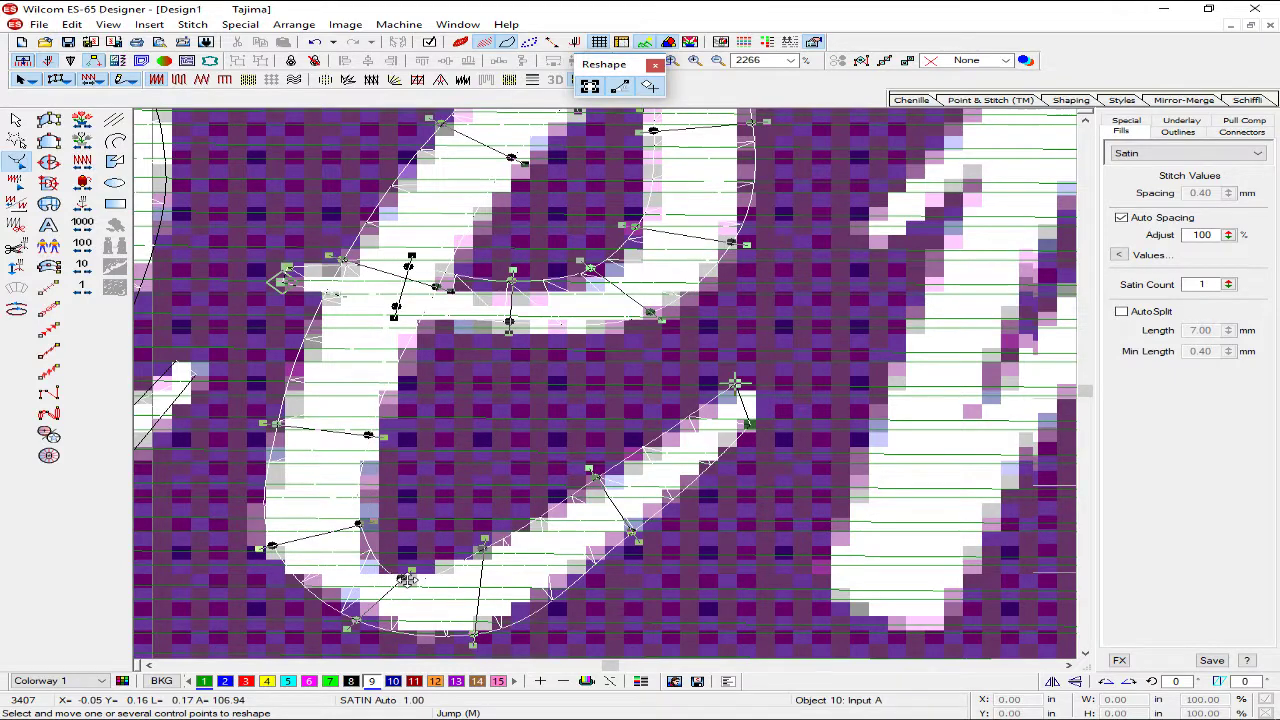
# - Refine the e's lower curve, removing the stray pair and adding one on the exit stroke, and finish reshaping
pyautogui.moveTo(405, 580); pyautogui.dragTo(390, 567)
pyautogui.moveTo(485, 549); pyautogui.dragTo(480, 550)
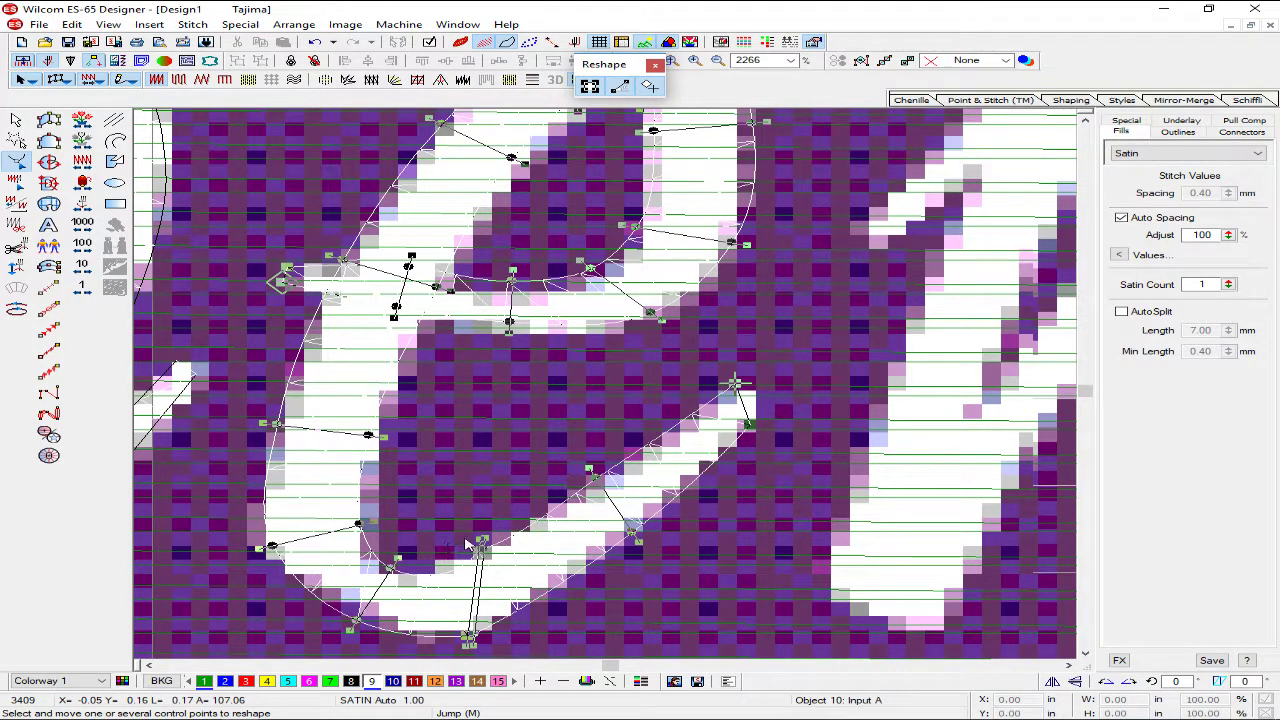
pyautogui.press('Delete')
pyautogui.moveTo(483, 545); pyautogui.dragTo(464, 554)
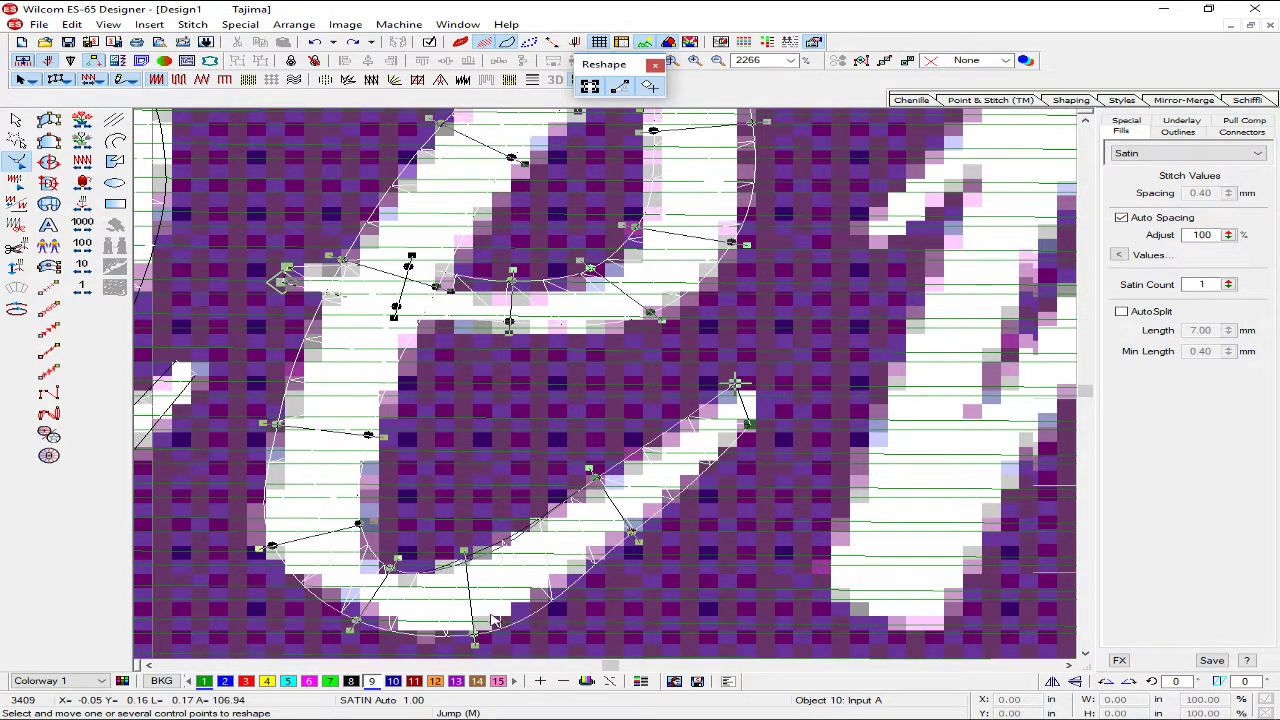
pyautogui.moveTo(475, 634); pyautogui.dragTo(473, 628)
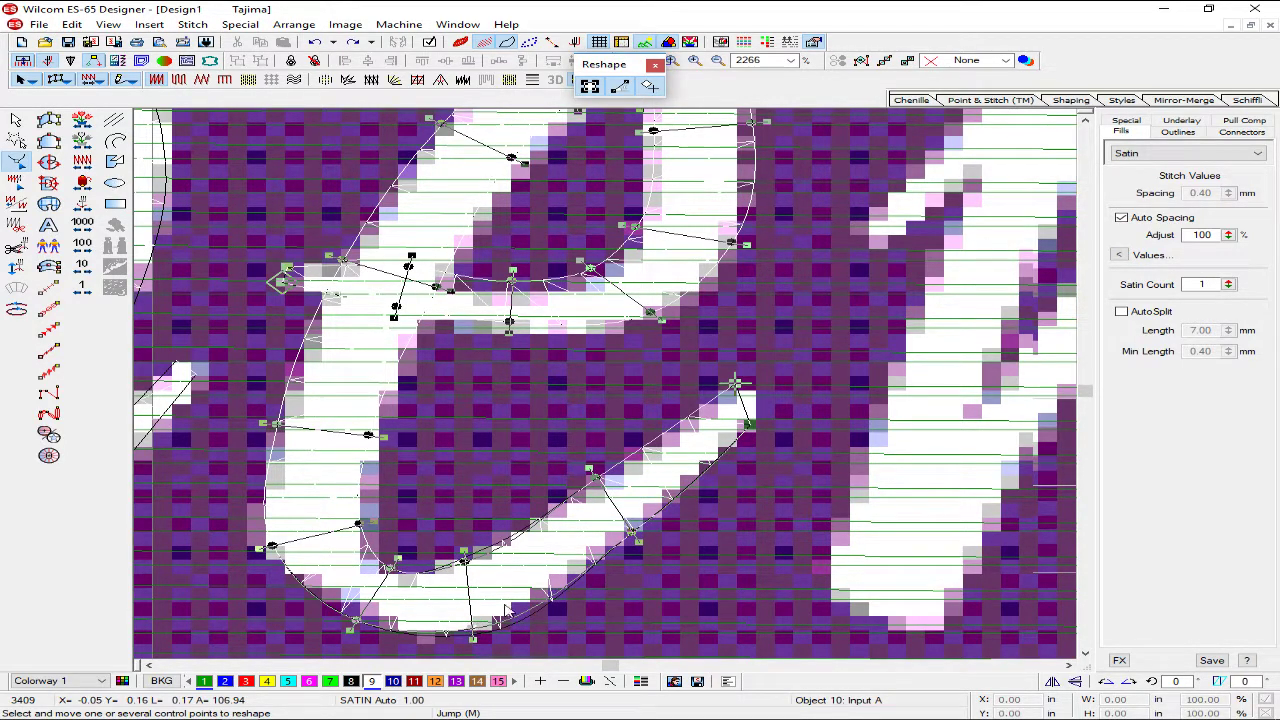
pyautogui.rightClick(537, 521)
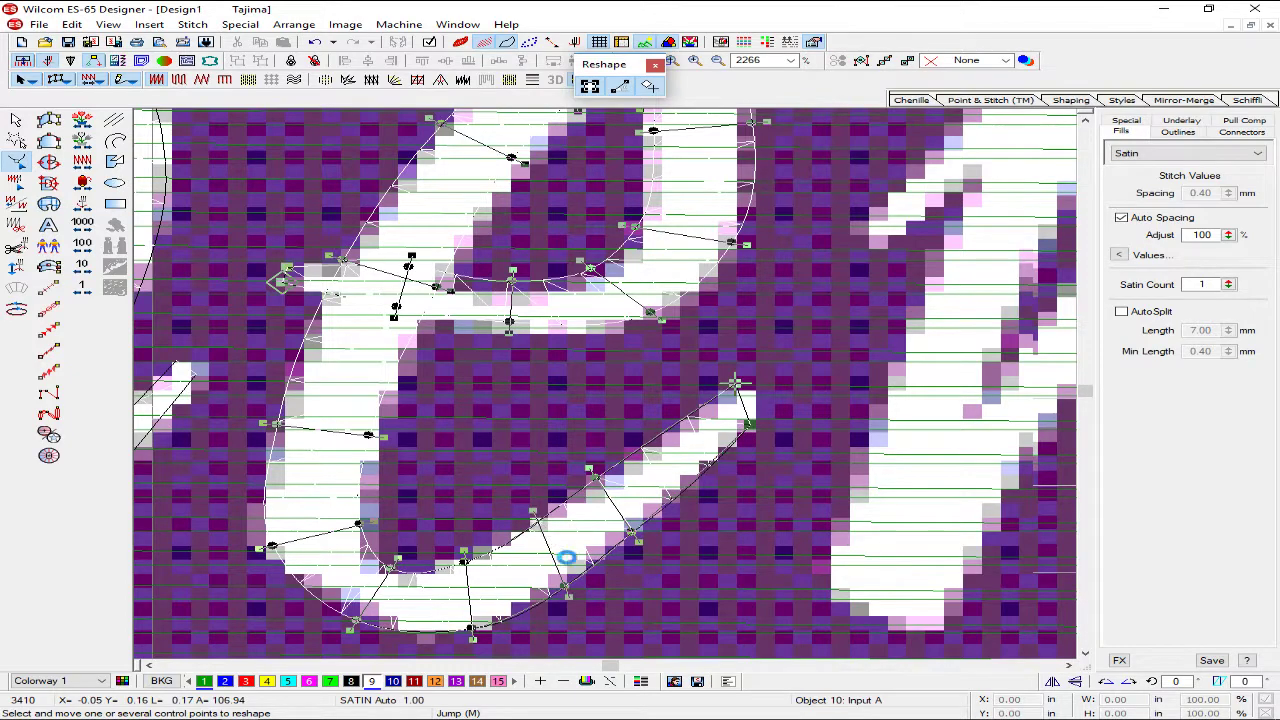
pyautogui.moveTo(632, 528); pyautogui.dragTo(628, 512)
pyautogui.press('Escape')
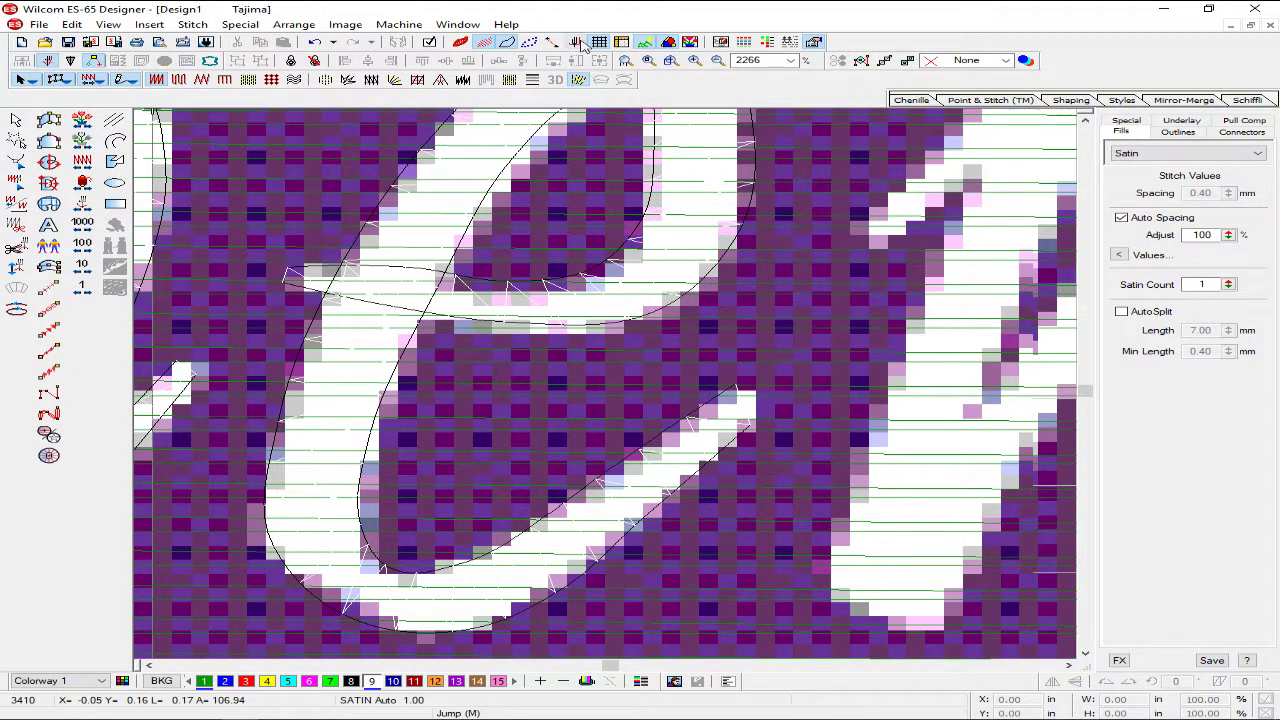
# - Check the e's outline with stitches hidden, and preview the stitched lettering in TrueView
pyautogui.click(490, 42)
pyautogui.hotkey('shift', 'z')
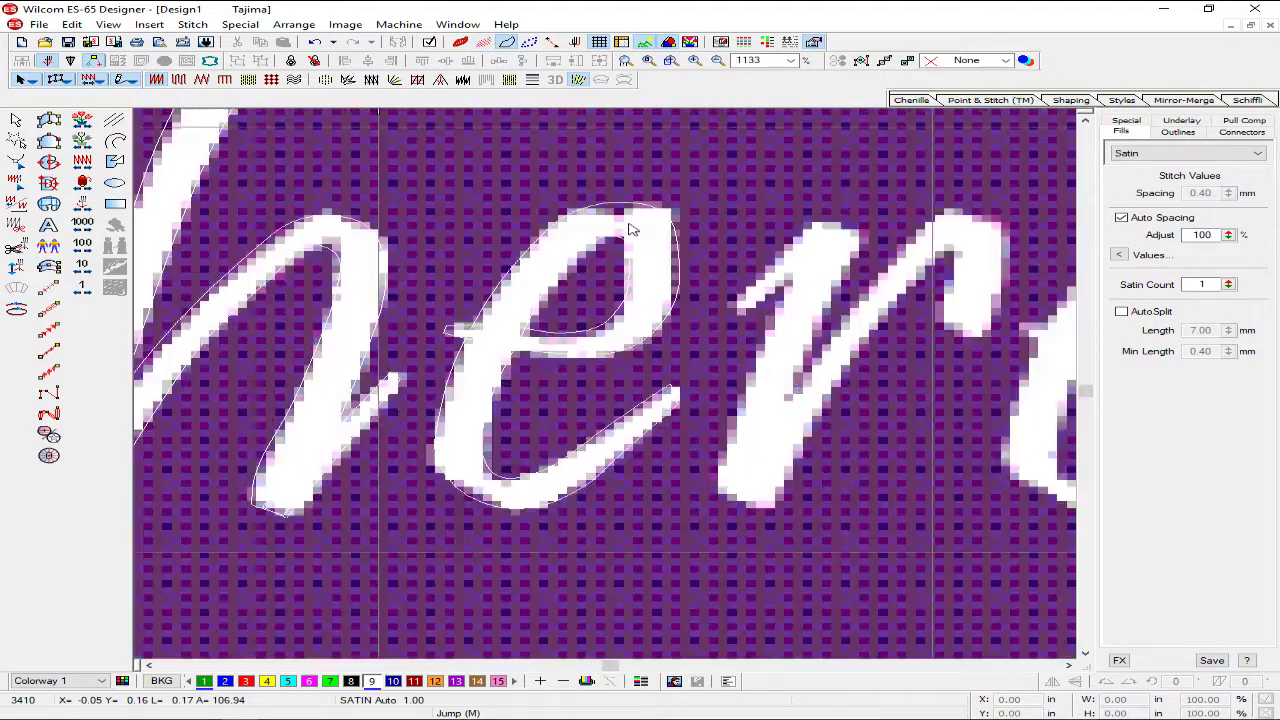
pyautogui.click(486, 43)
pyautogui.press('t')
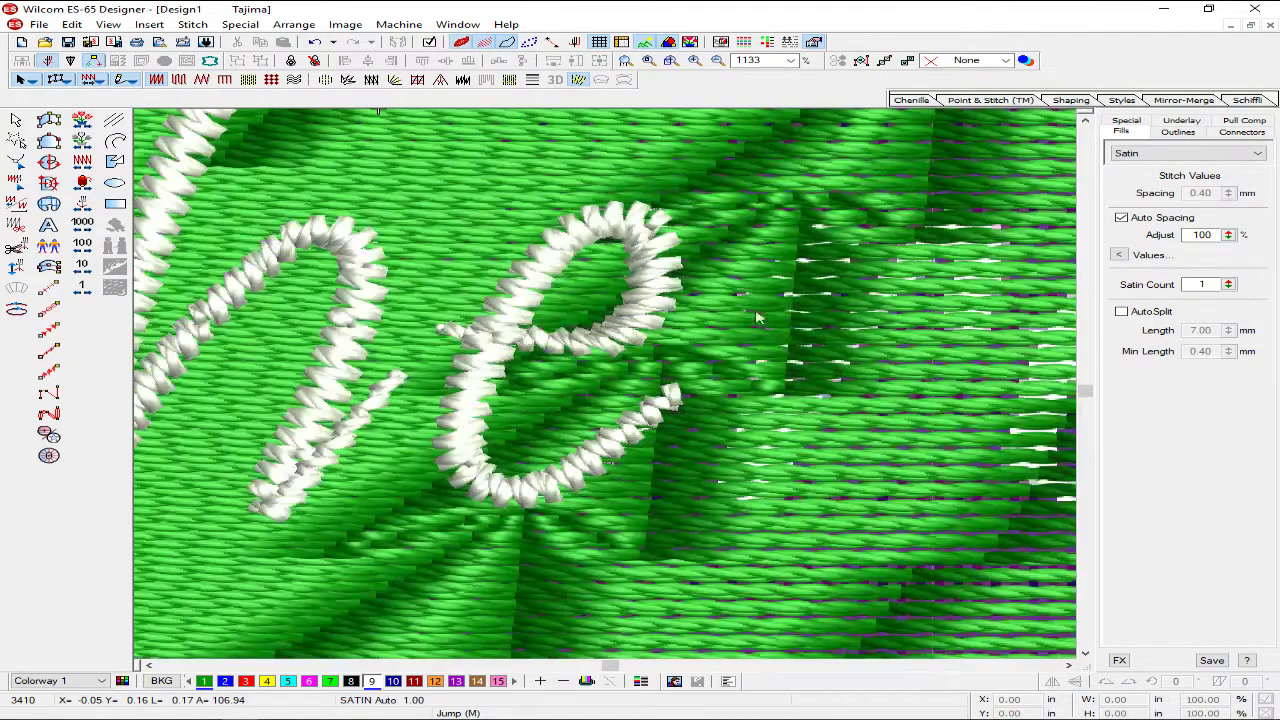
pyautogui.hotkey('shift', 'z')
pyautogui.hotkey('shift', 'z')
pyautogui.press('z')
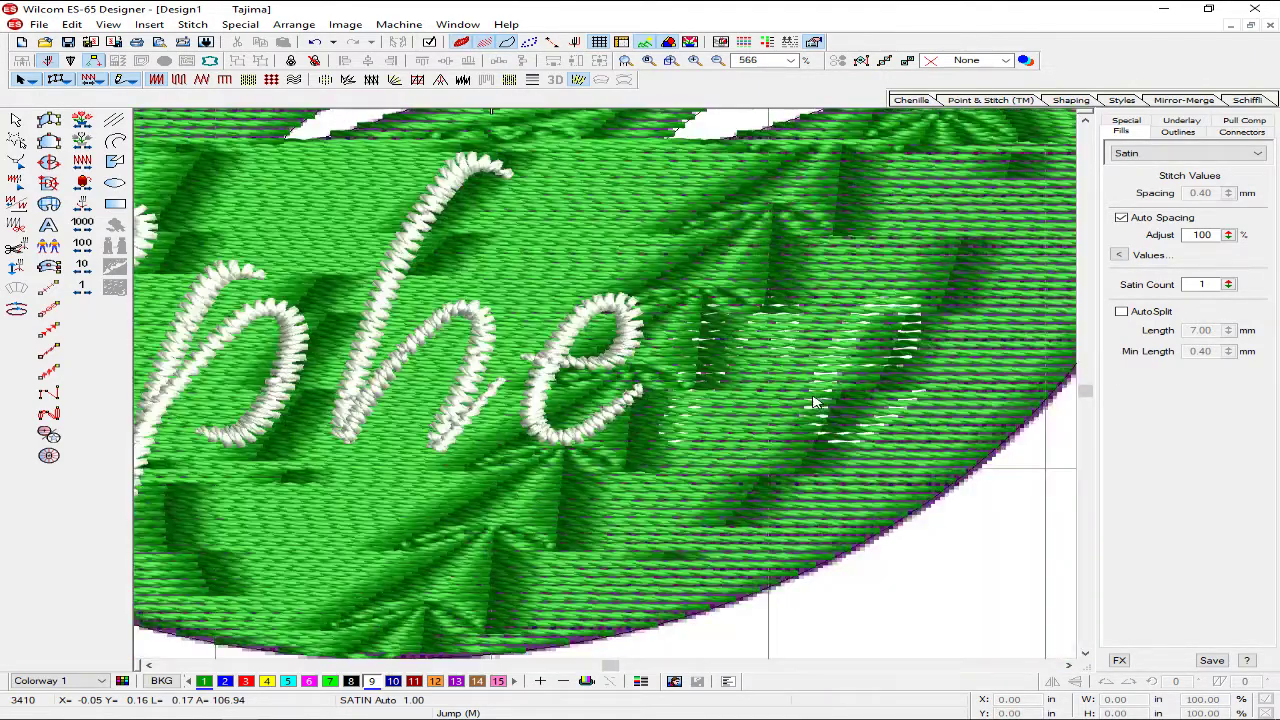
pyautogui.press('t')
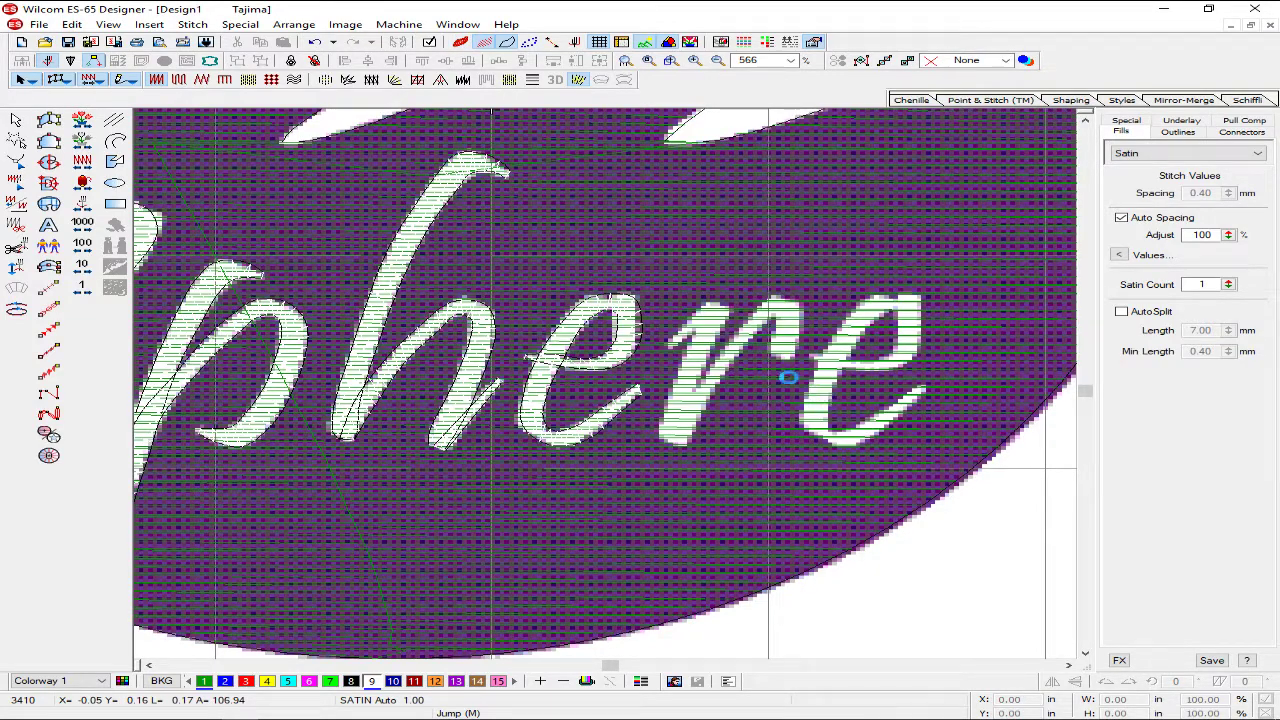
pyautogui.press('b')
pyautogui.moveTo(597, 273); pyautogui.dragTo(790, 412)
pyautogui.hotkey('shift', 'z')
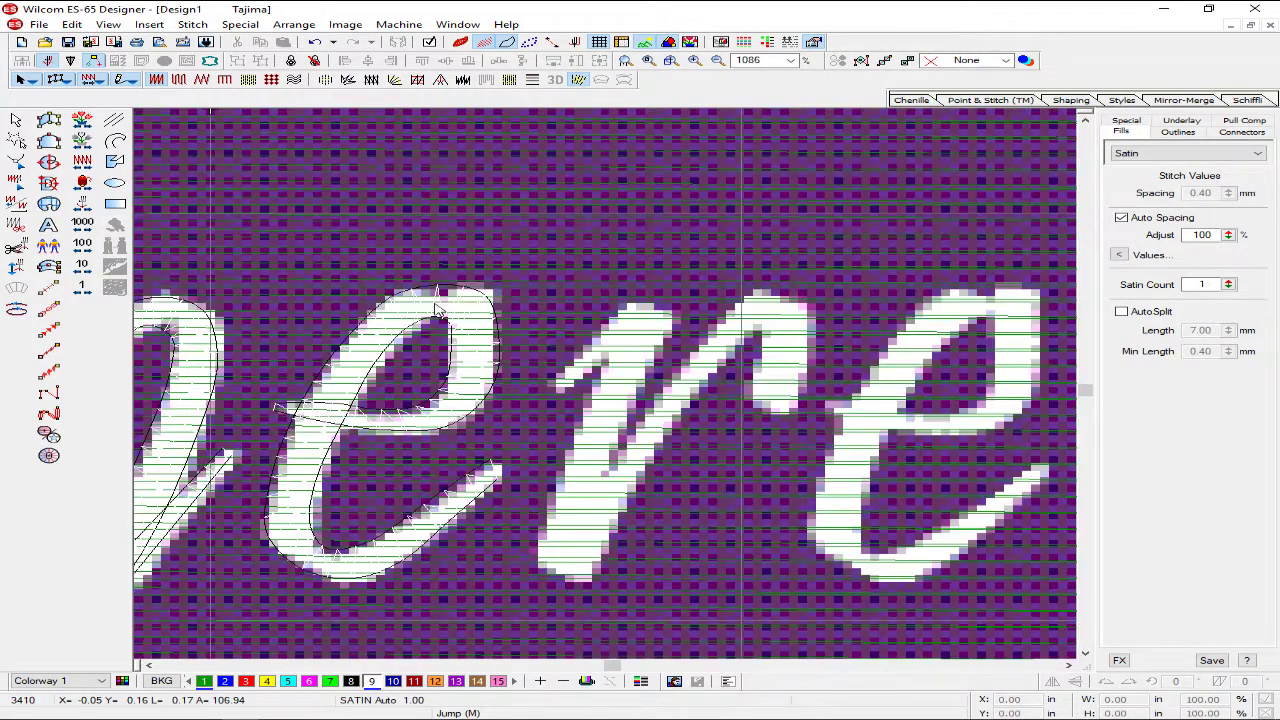
pyautogui.press('z')
pyautogui.hotkey('shift', 'z')
pyautogui.click(52, 120)
pyautogui.click(546, 384)
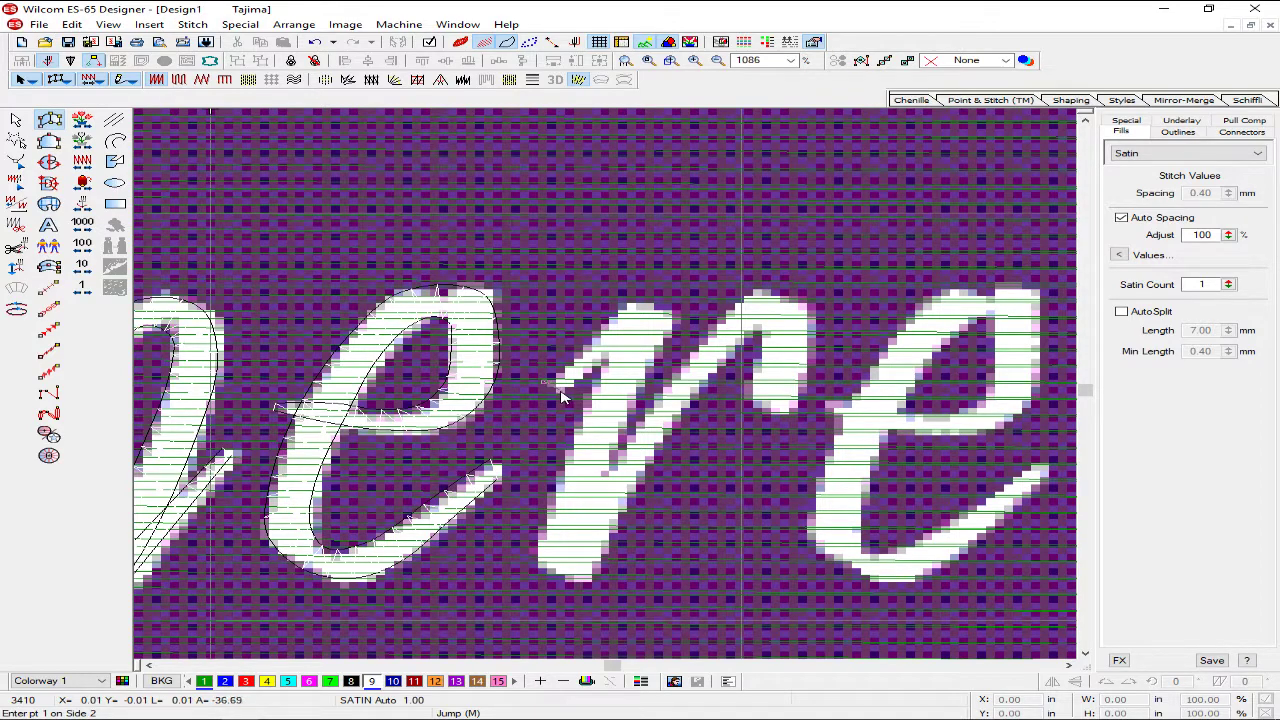
pyautogui.press('space')
pyautogui.click(552, 384)
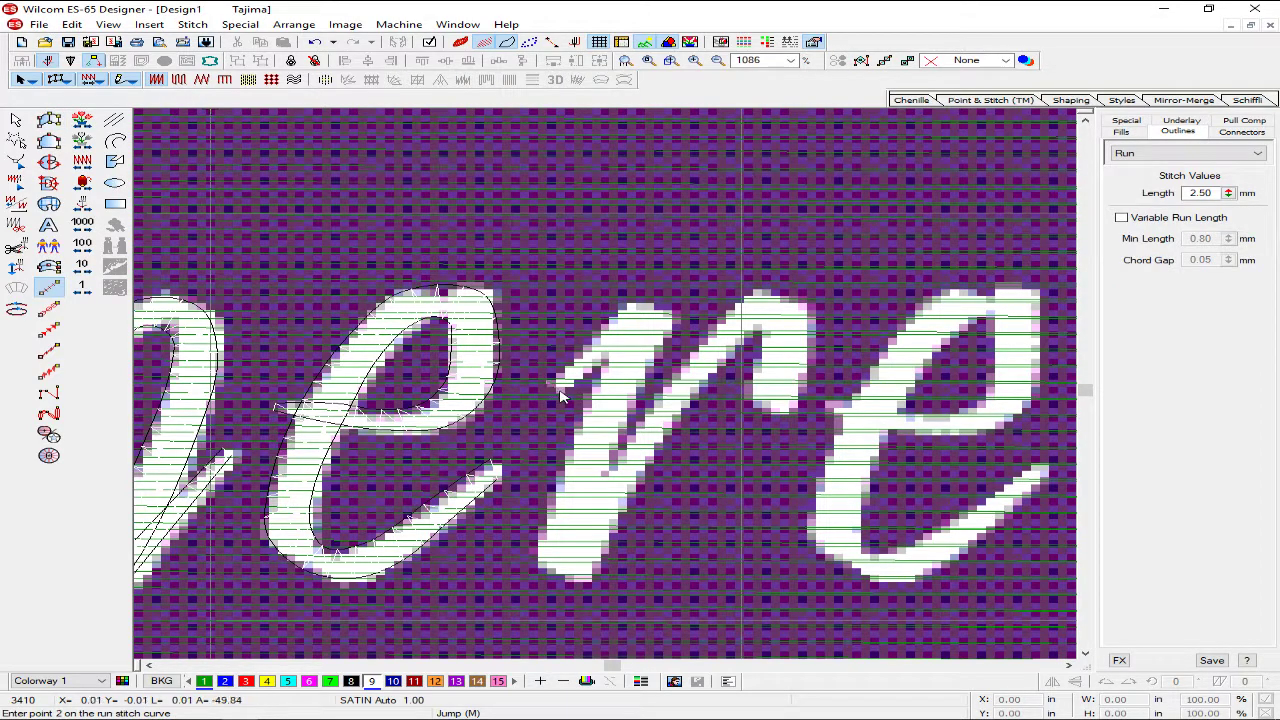
pyautogui.click(563, 391)
pyautogui.click(50, 122)
pyautogui.click(50, 121)
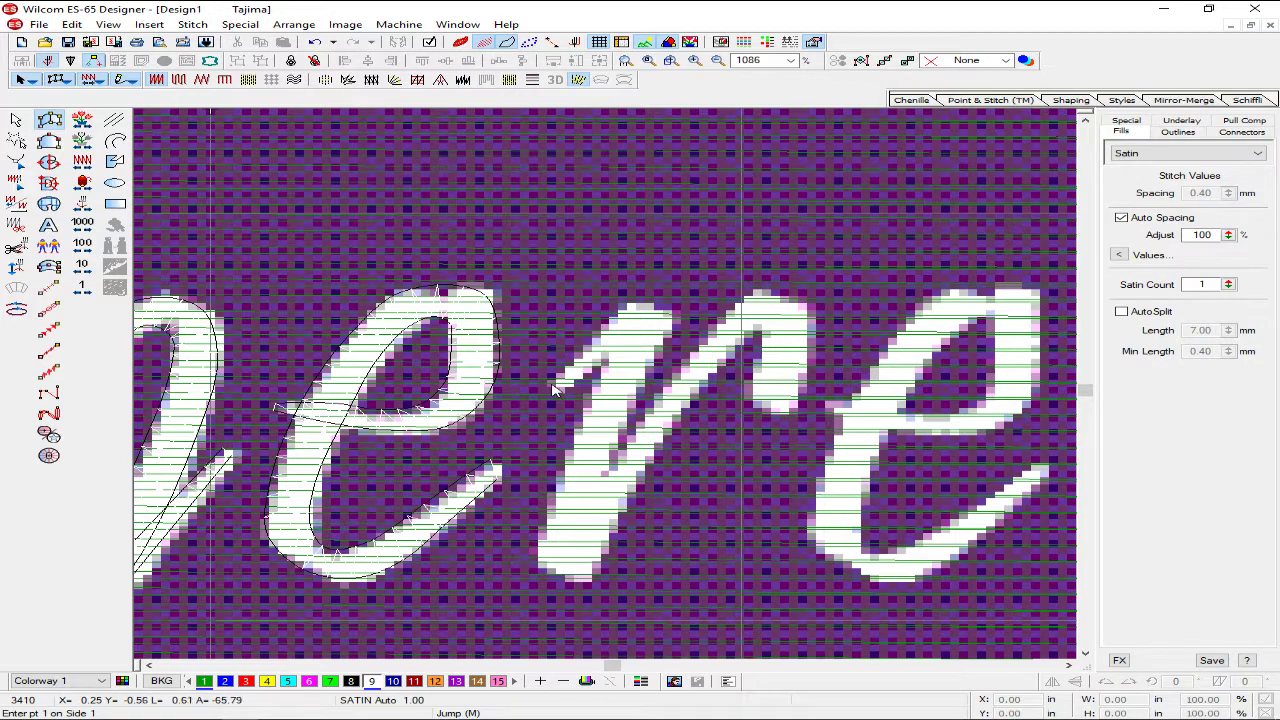
# - Digitize the r's short entry stroke as an Input A satin column from its lower tip up to the stem's top
pyautogui.click(559, 391)
pyautogui.press('Return')
pyautogui.click(676, 318)
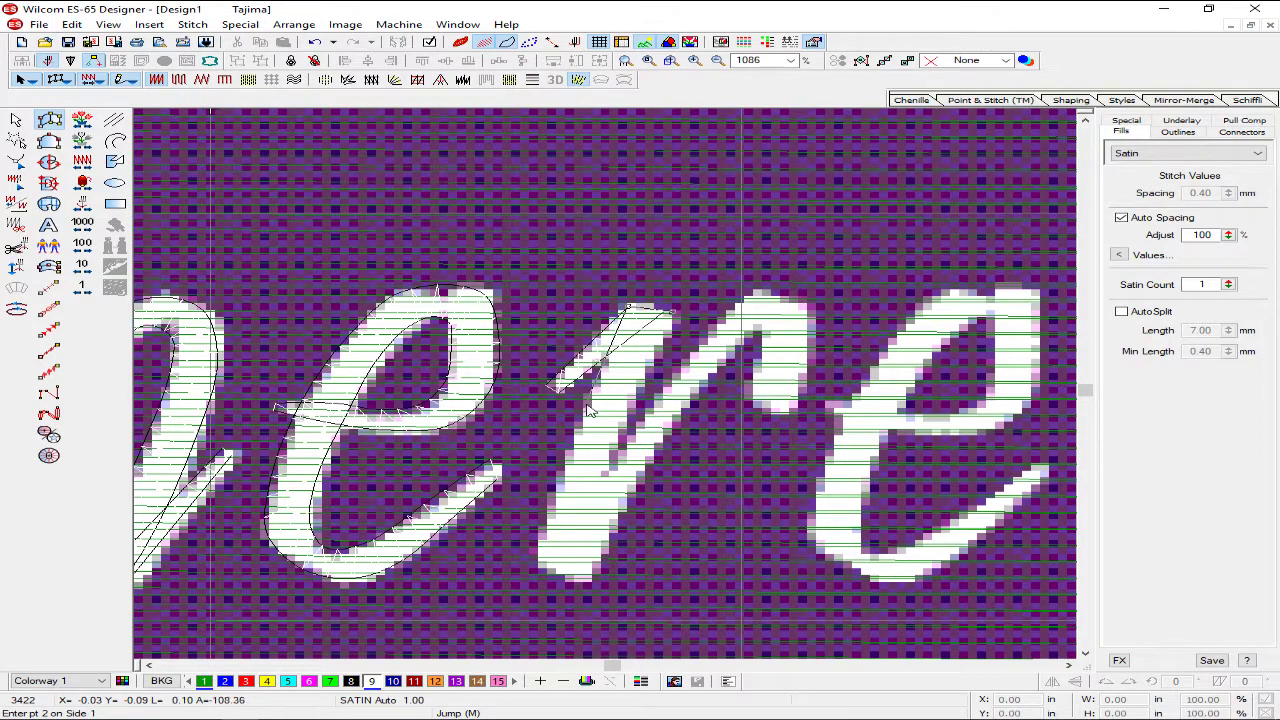
# - Digitize the upper part of the r's stem as an Input A satin column, ending near the notch beside the arch
pyautogui.click(625, 410)
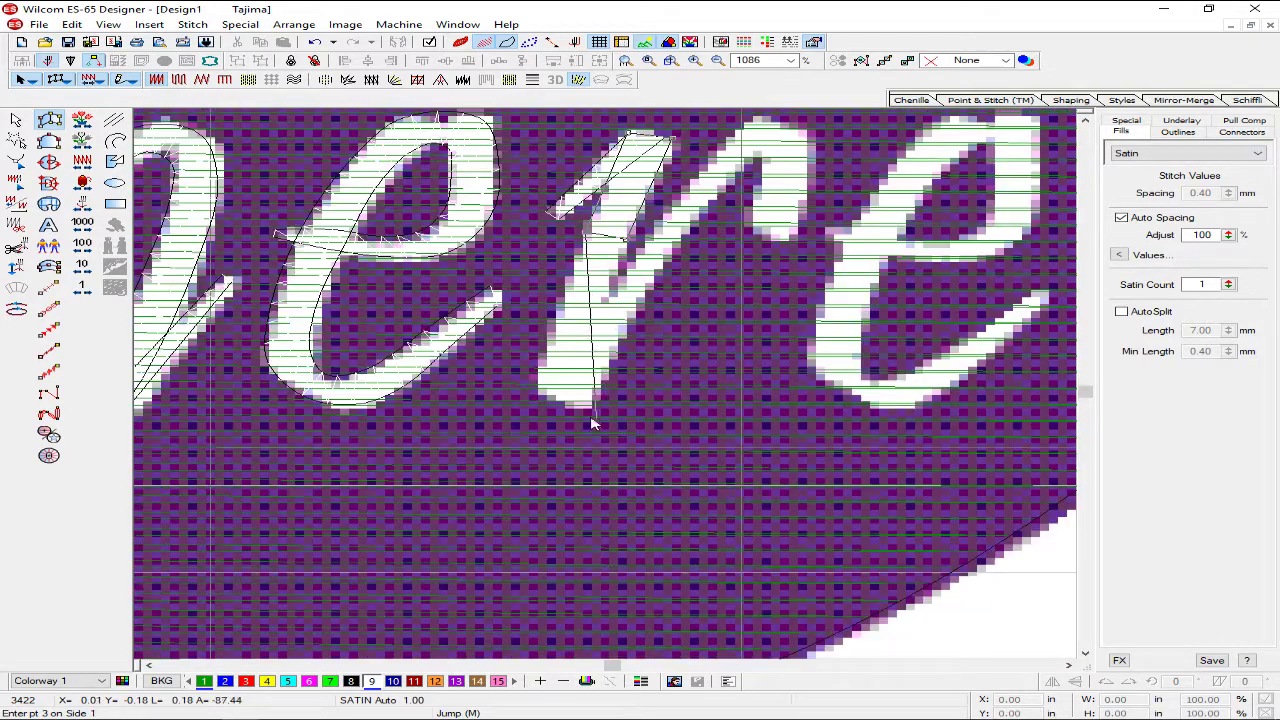
pyautogui.scroll(-3, 592, 418)
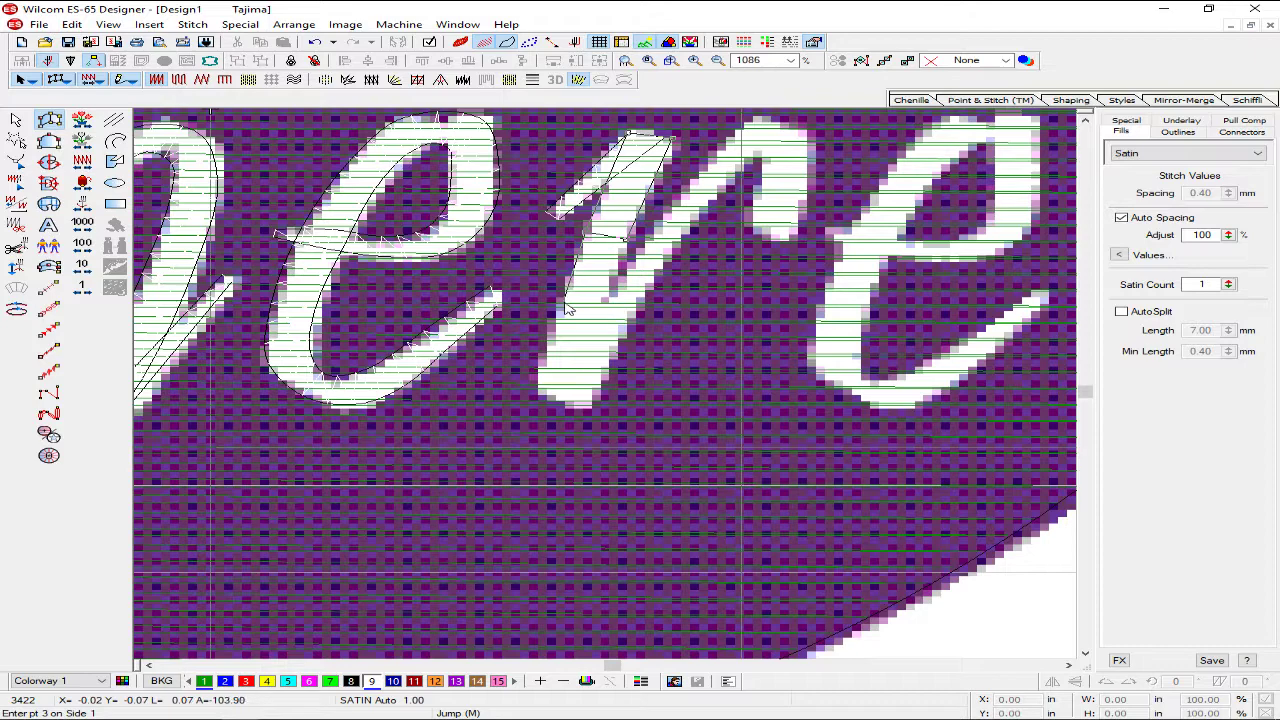
pyautogui.click(565, 308)
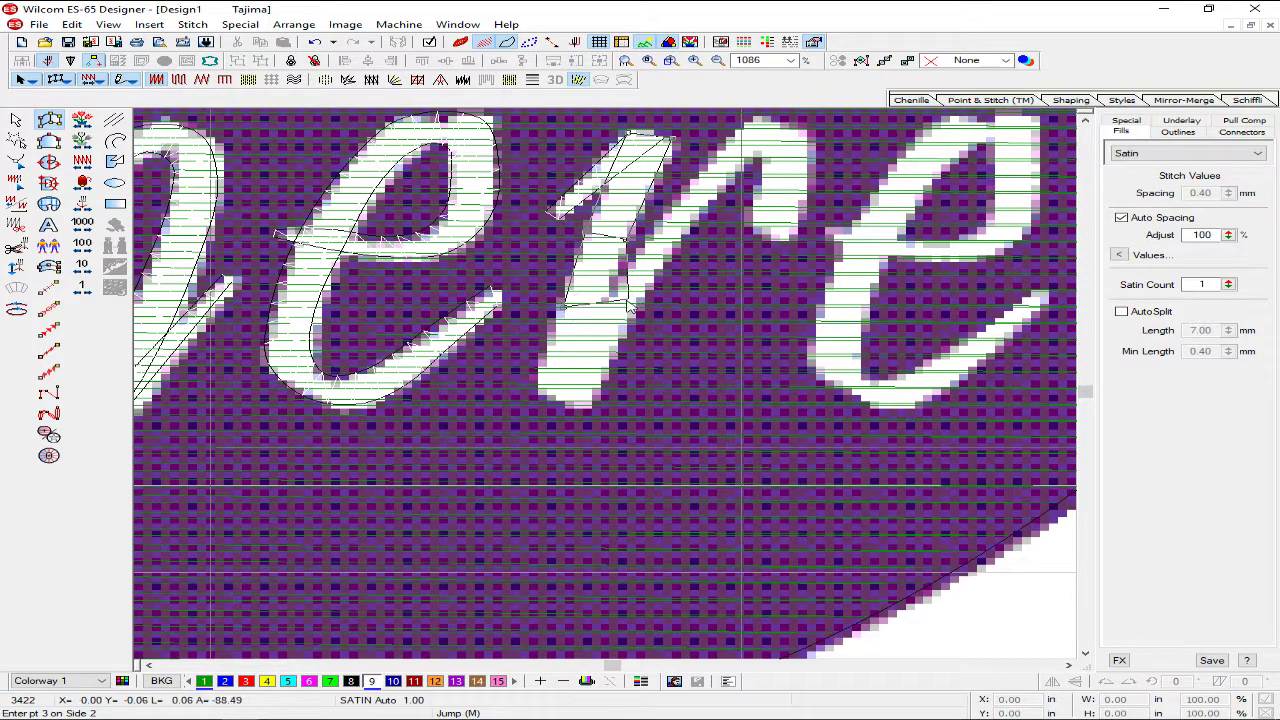
pyautogui.click(611, 308)
pyautogui.press('Return')
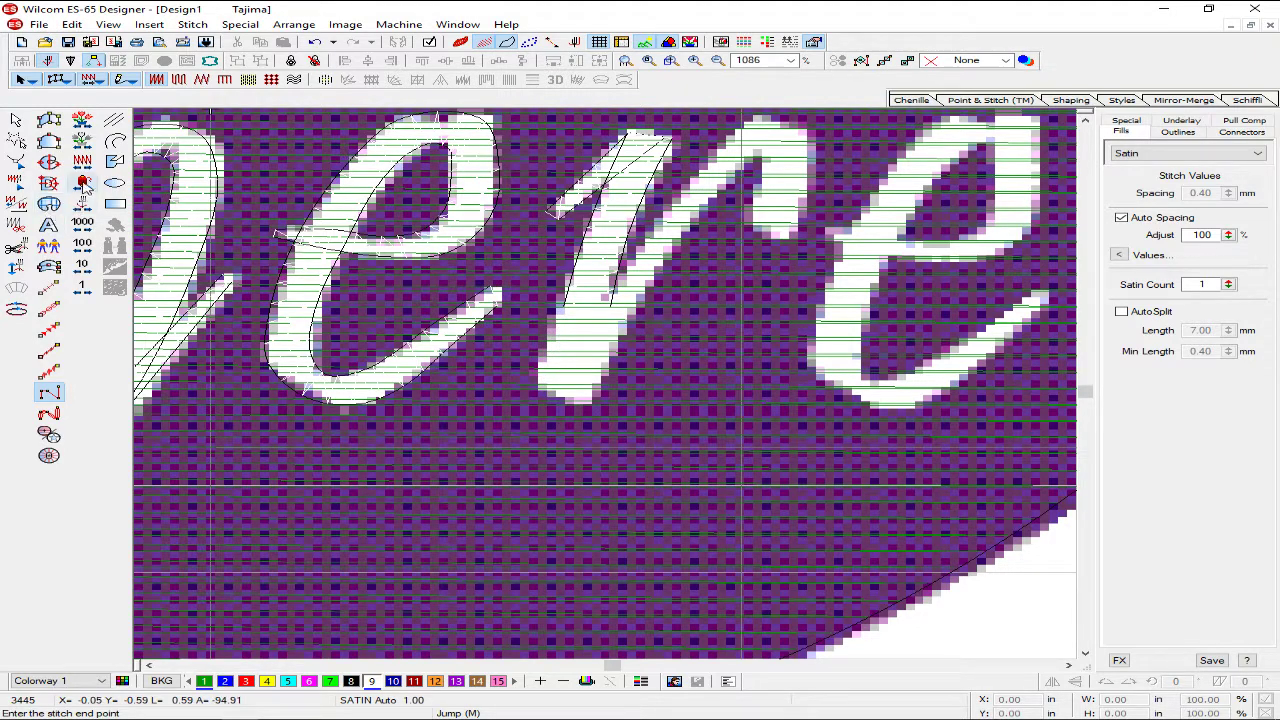
# - Digitize the lower part of the r's stem as an Input A satin column, from beside the arch's notch down to the rounded foot
pyautogui.press('Return')
pyautogui.click(48, 121)
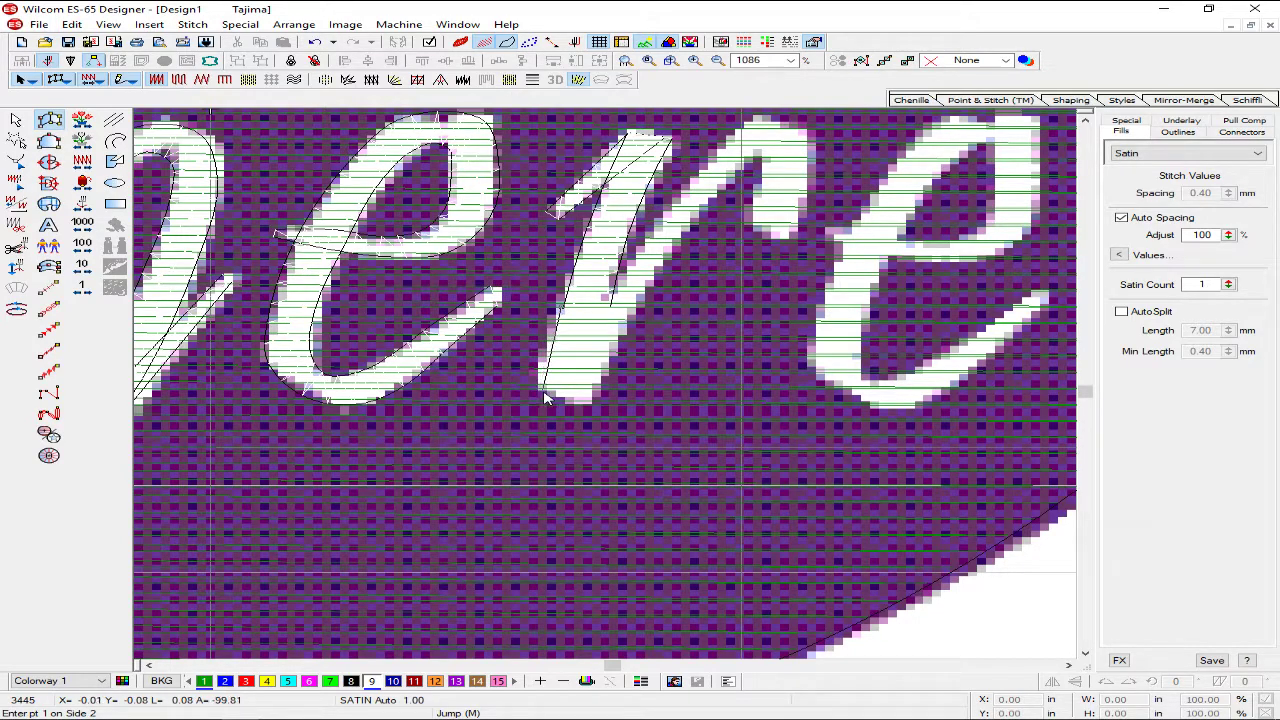
pyautogui.click(545, 397)
pyautogui.press('Return')
pyautogui.click(614, 308)
pyautogui.click(551, 344)
pyautogui.press('BackSpace')
pyautogui.press('BackSpace')
pyautogui.click(547, 343)
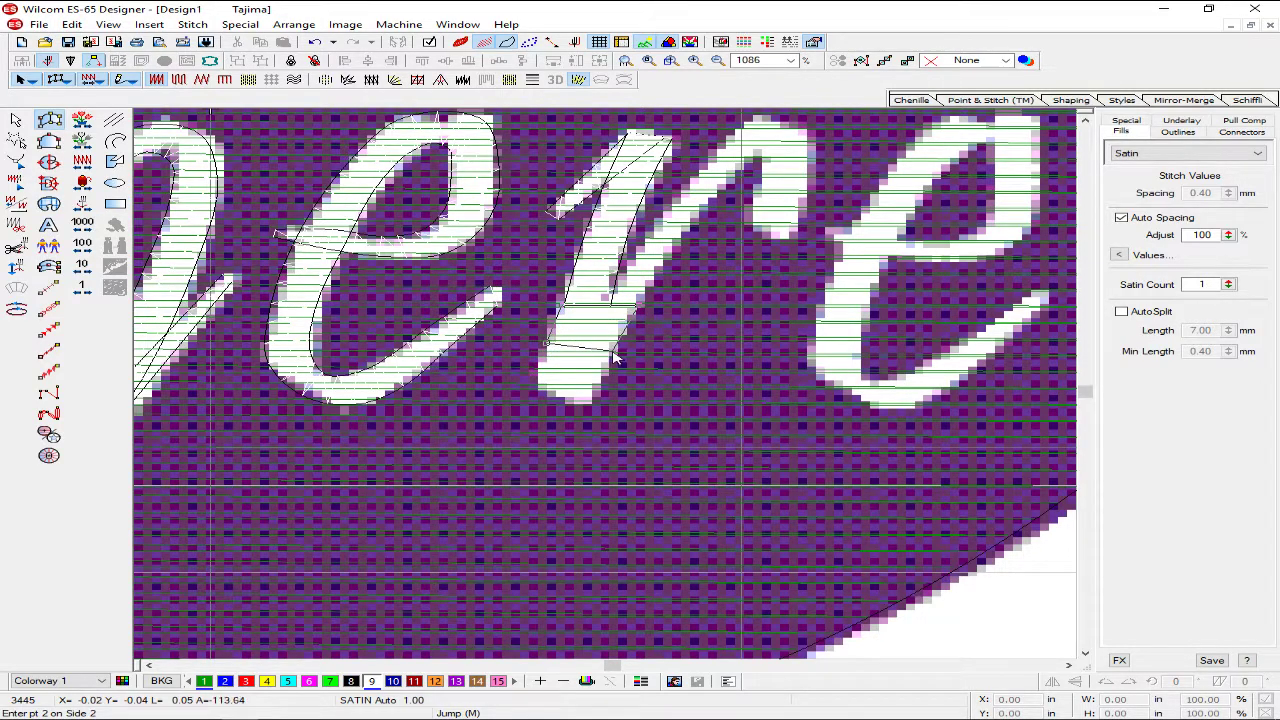
pyautogui.click(616, 350)
pyautogui.click(540, 370)
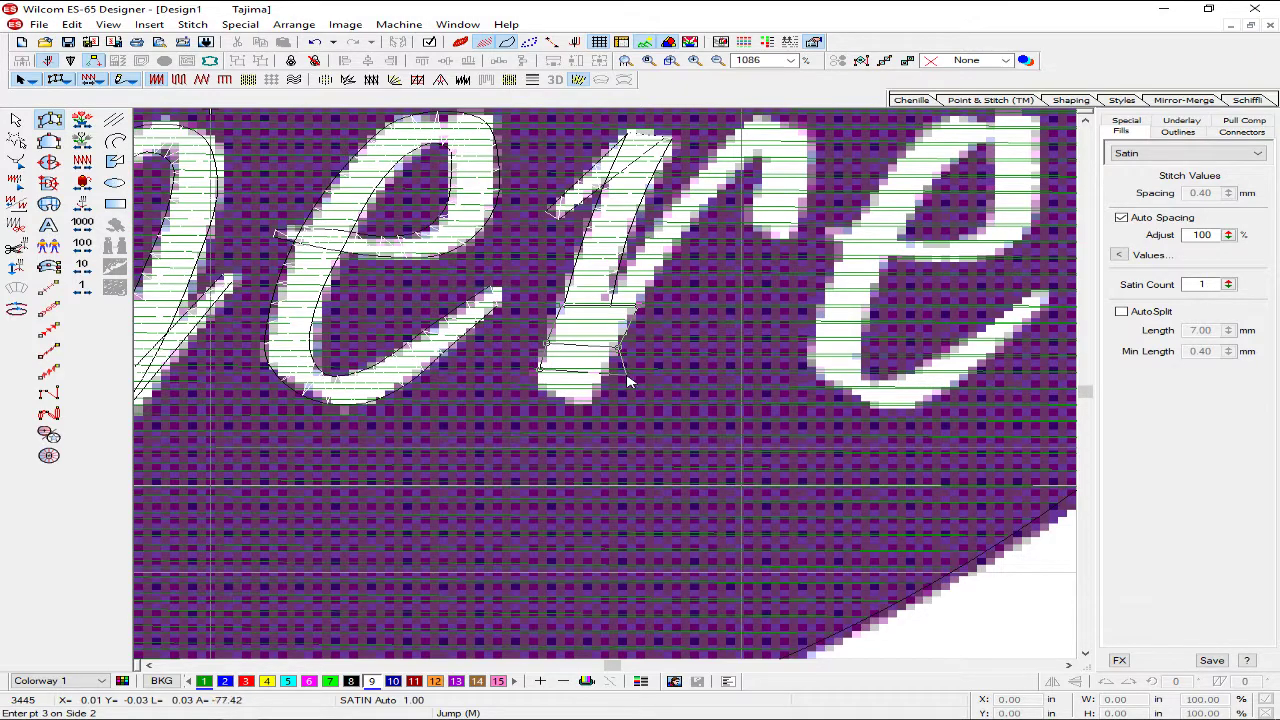
pyautogui.click(605, 375)
pyautogui.click(550, 392)
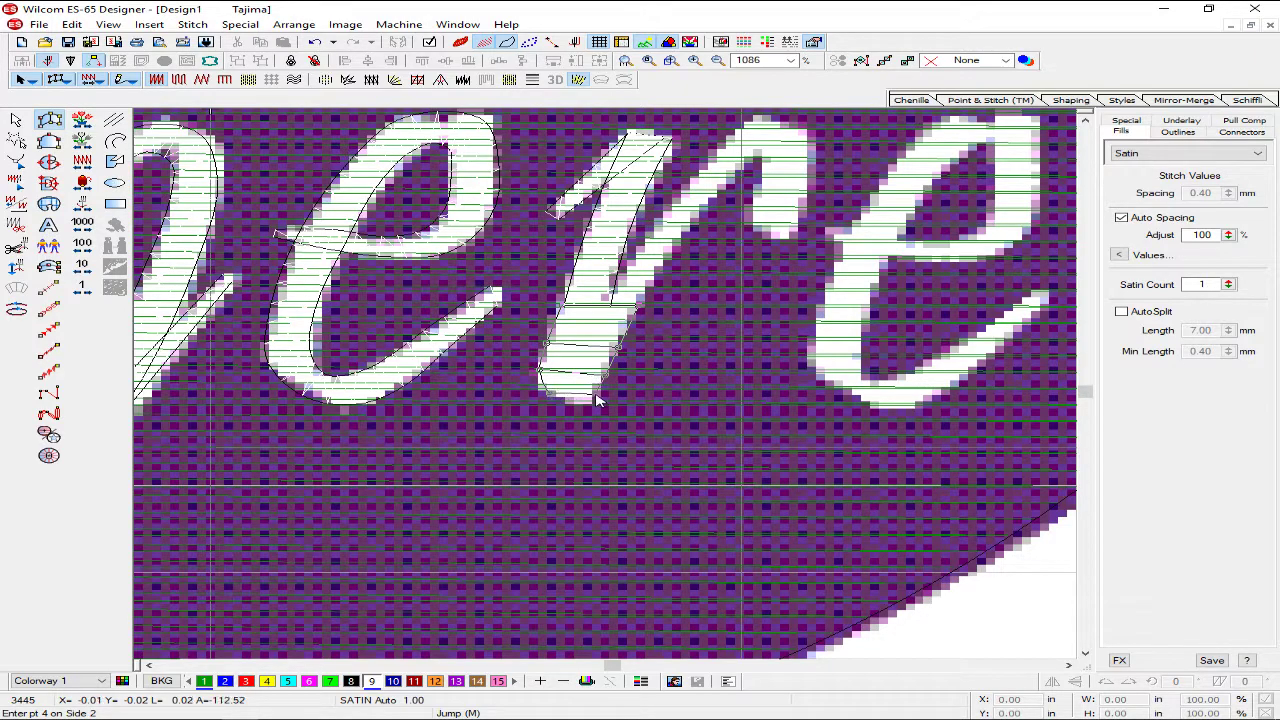
pyautogui.rightClick(569, 403)
pyautogui.rightClick(586, 400)
pyautogui.press('Return')
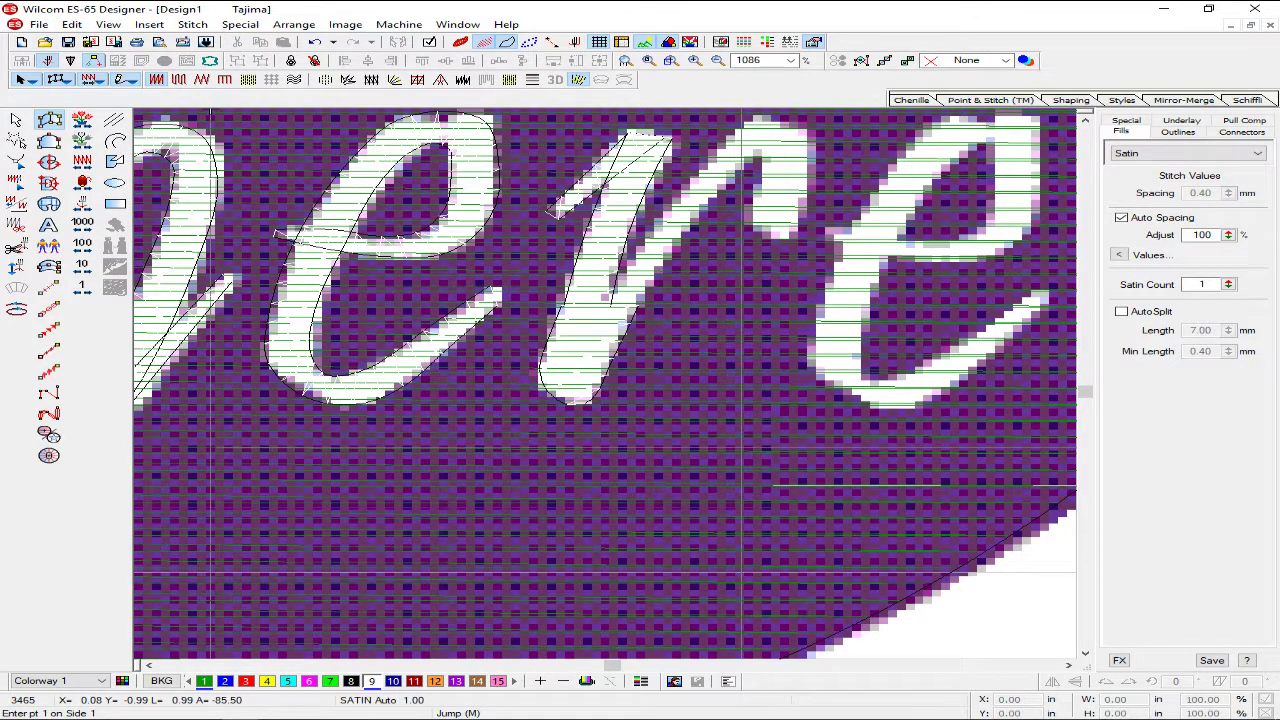
# - Switch to BitTorrent to view the active torrent's details, and minimize its window
pyautogui.click(1069, 719)
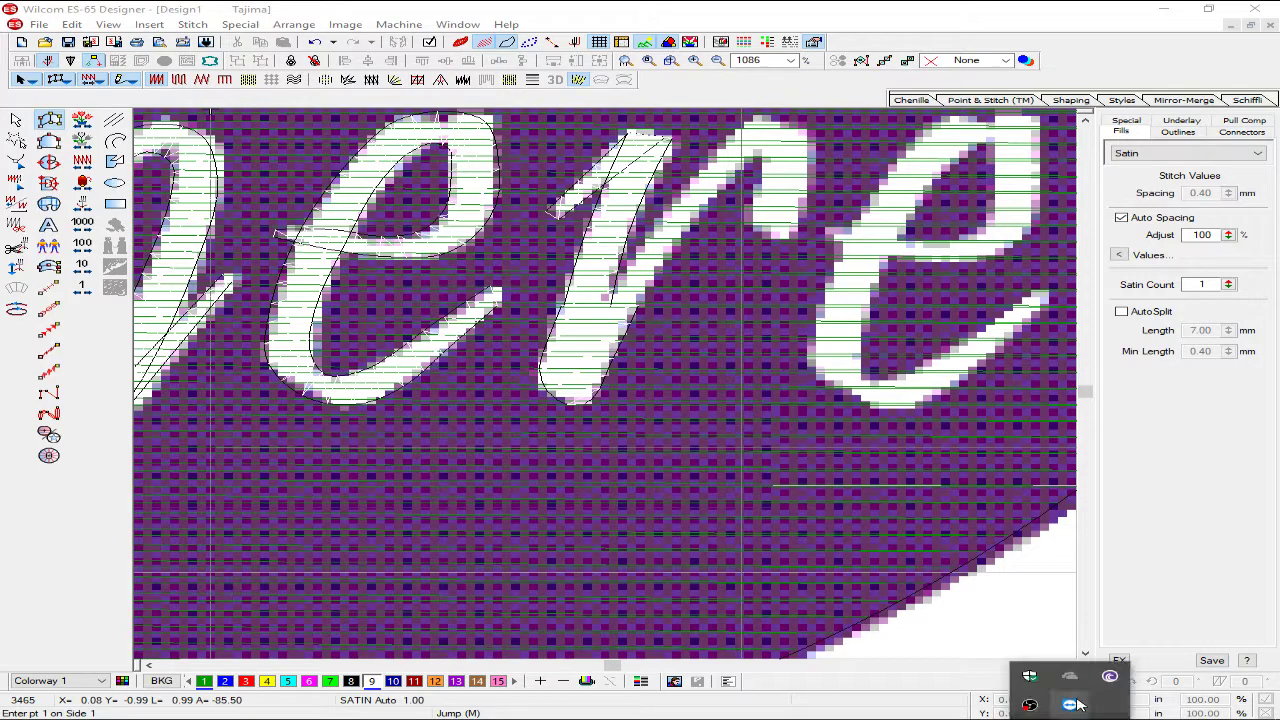
pyautogui.click(1110, 679)
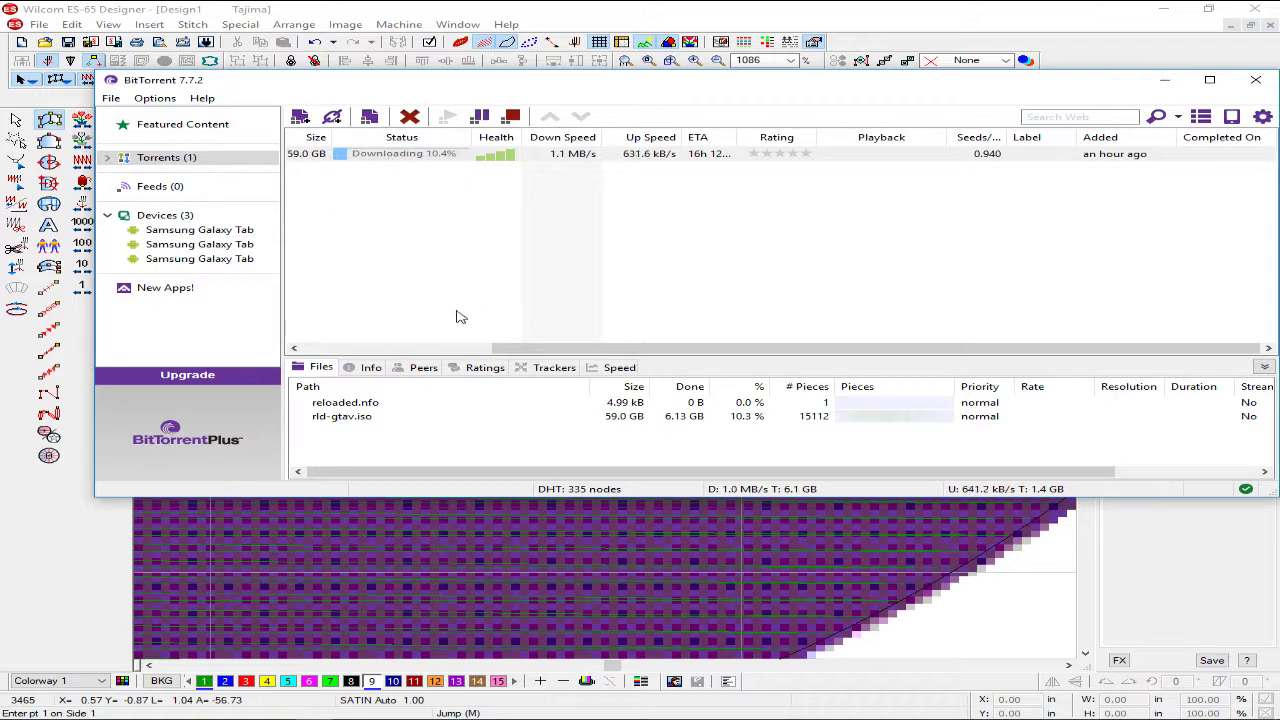
pyautogui.moveTo(528, 348); pyautogui.dragTo(336, 348)
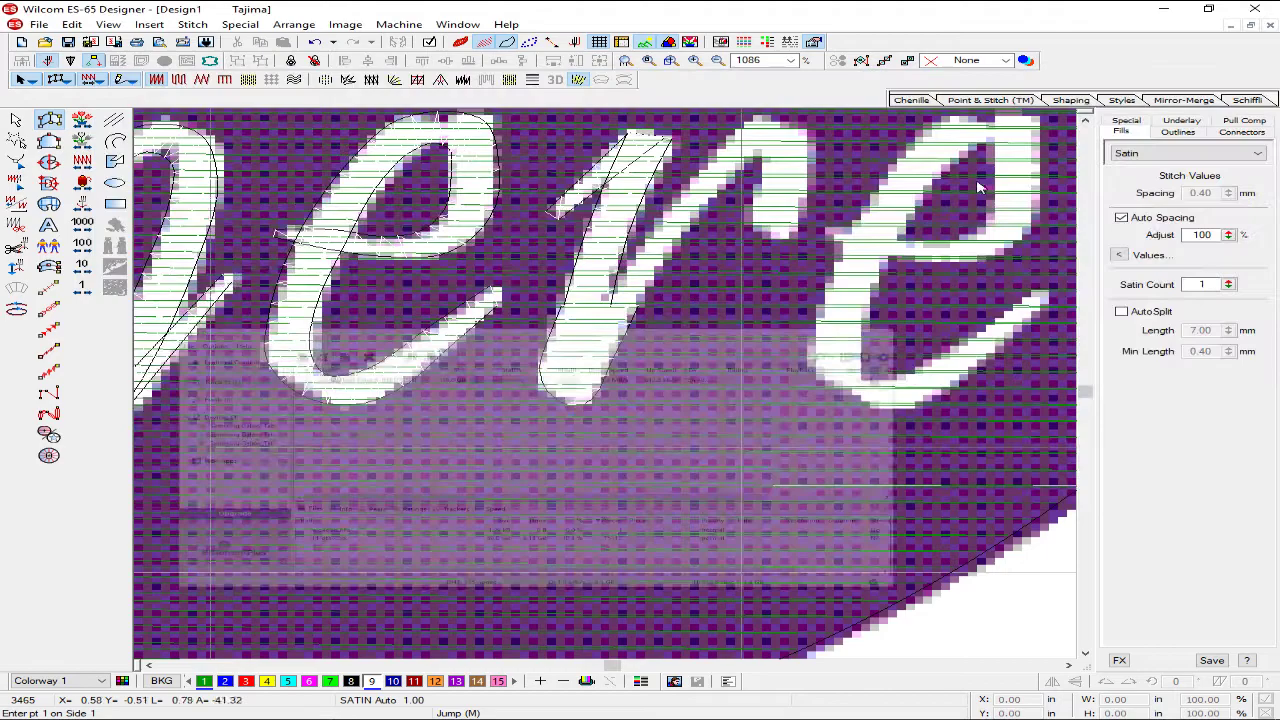
pyautogui.click(1164, 79)
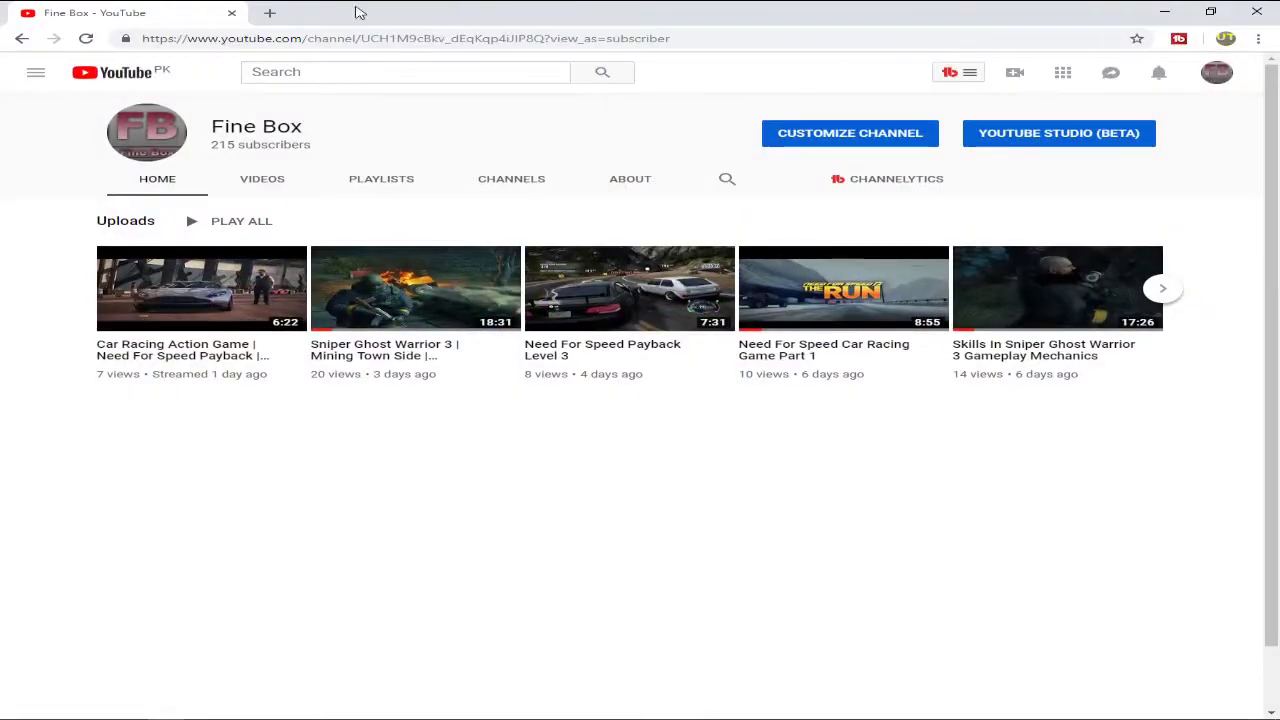
# - Open the RG Mechanics Games site in a new Chrome tab and search it for "gta 5"
pyautogui.click(269, 12)
pyautogui.click(416, 388)
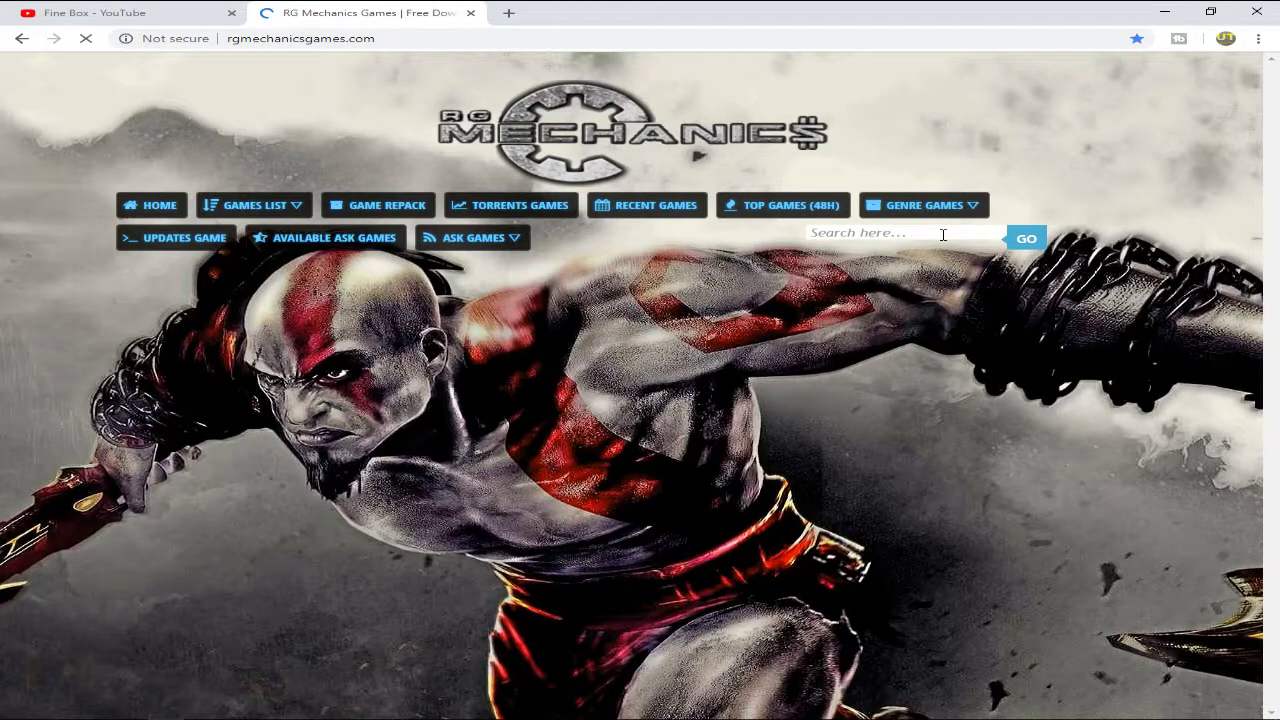
pyautogui.click(943, 234)
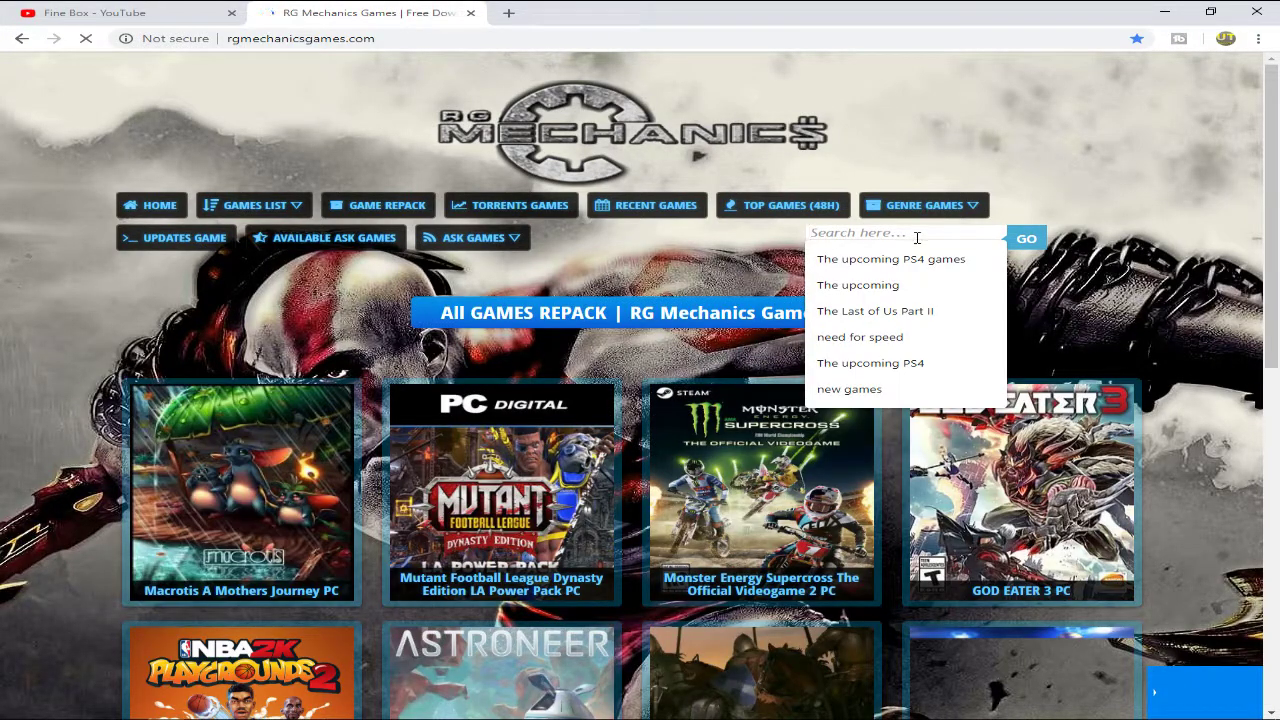
pyautogui.write('t')
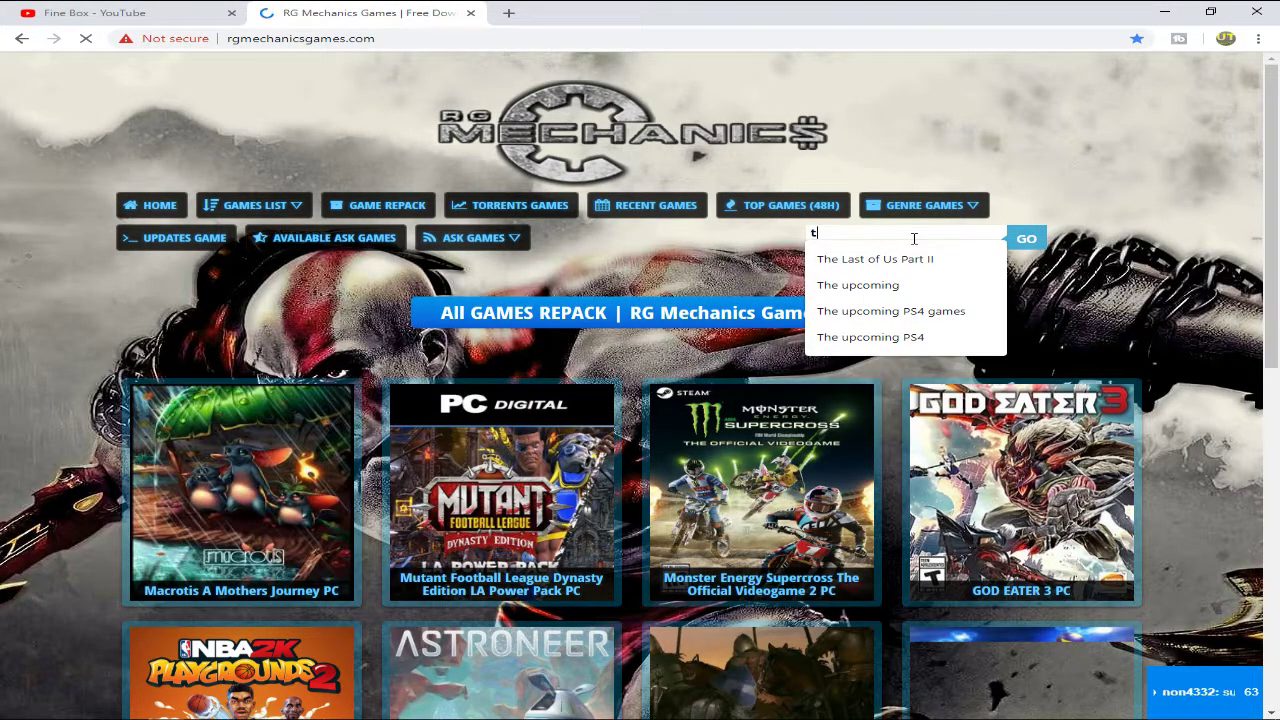
pyautogui.press('BackSpace')
pyautogui.write('gta')
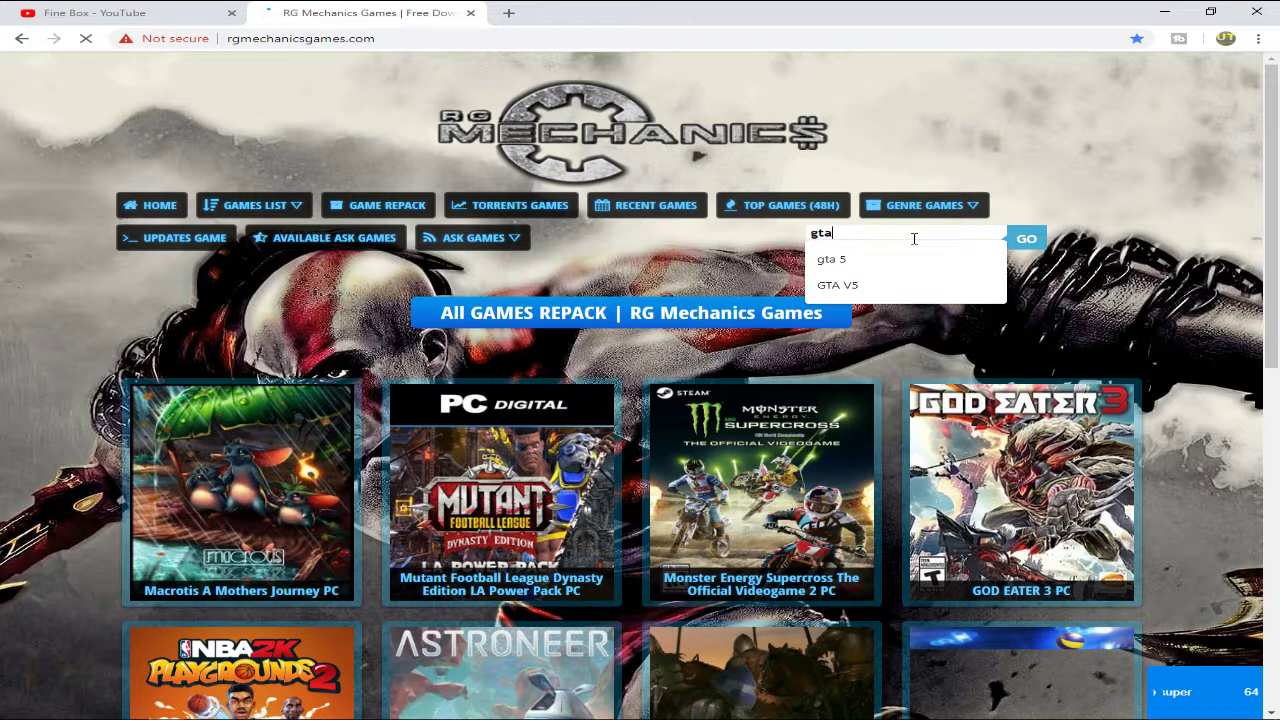
pyautogui.press('Down')
pyautogui.press('Return')
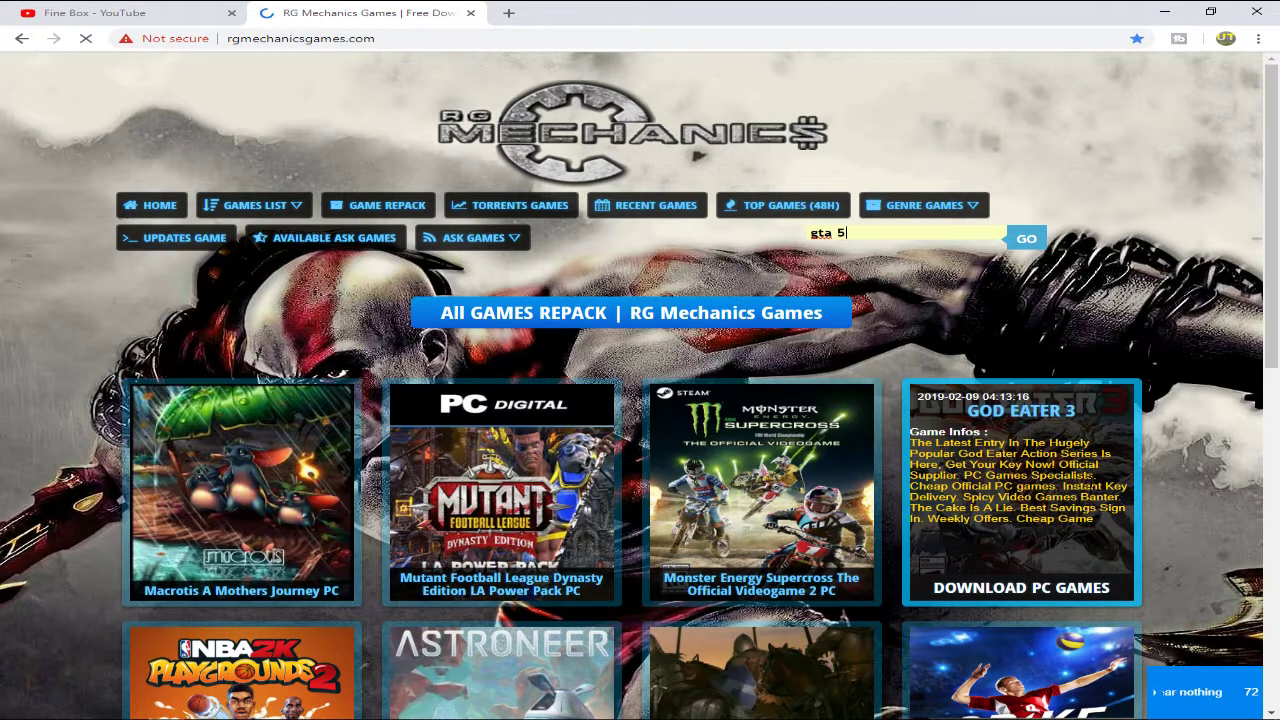
pyautogui.click(878, 238)
pyautogui.click(871, 261)
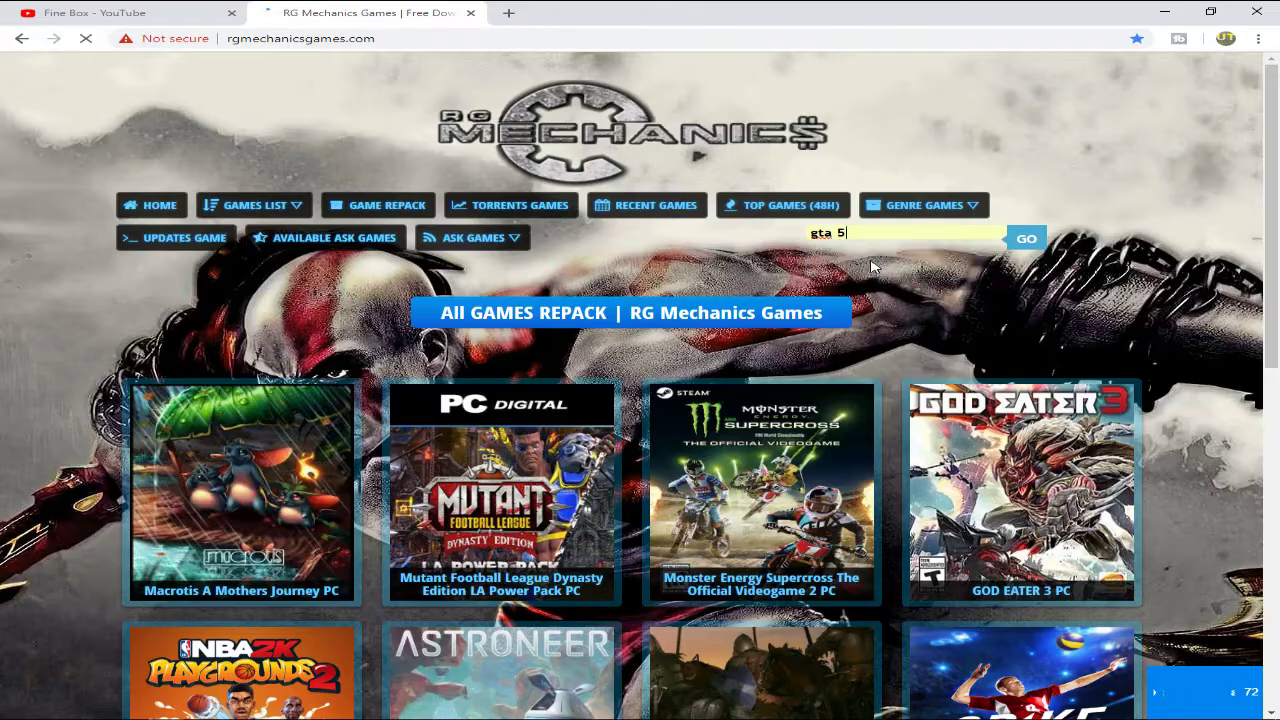
pyautogui.click(1026, 242)
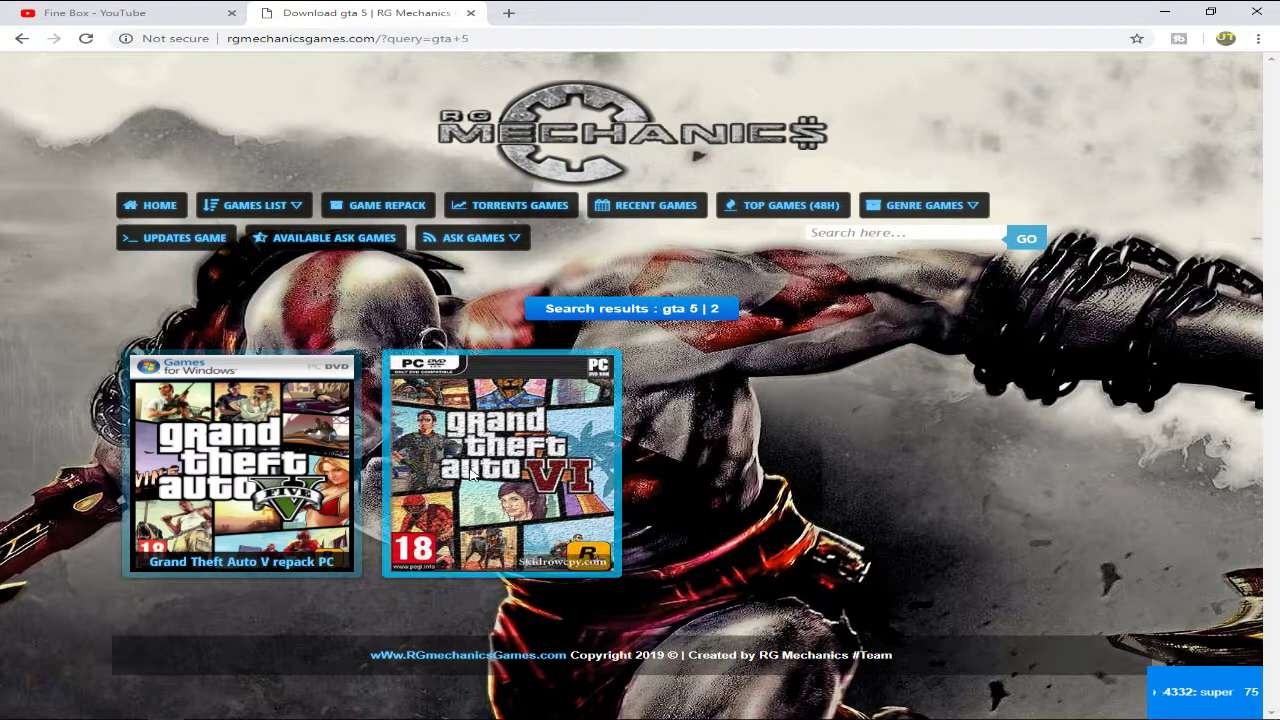
# - Examine the Grand Theft Auto VI result's download page in a separate tab, and close both game site tabs
pyautogui.moveTo(229, 518)
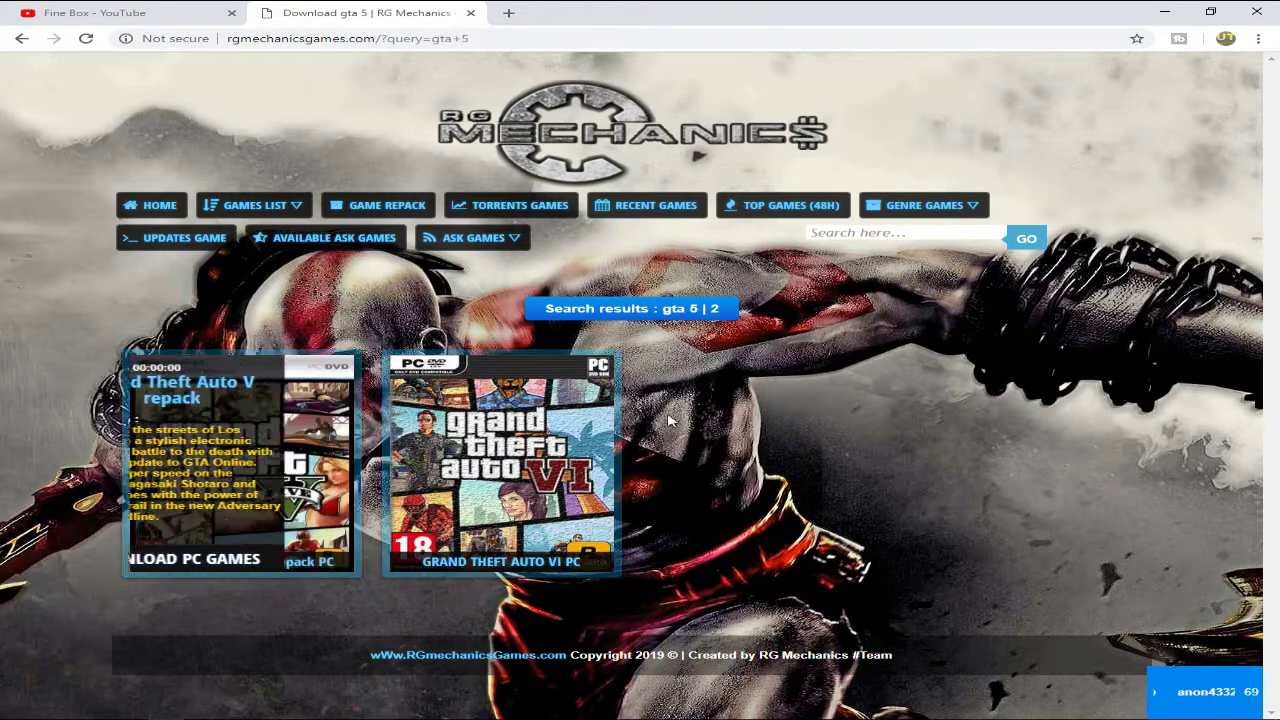
pyautogui.moveTo(500, 470)
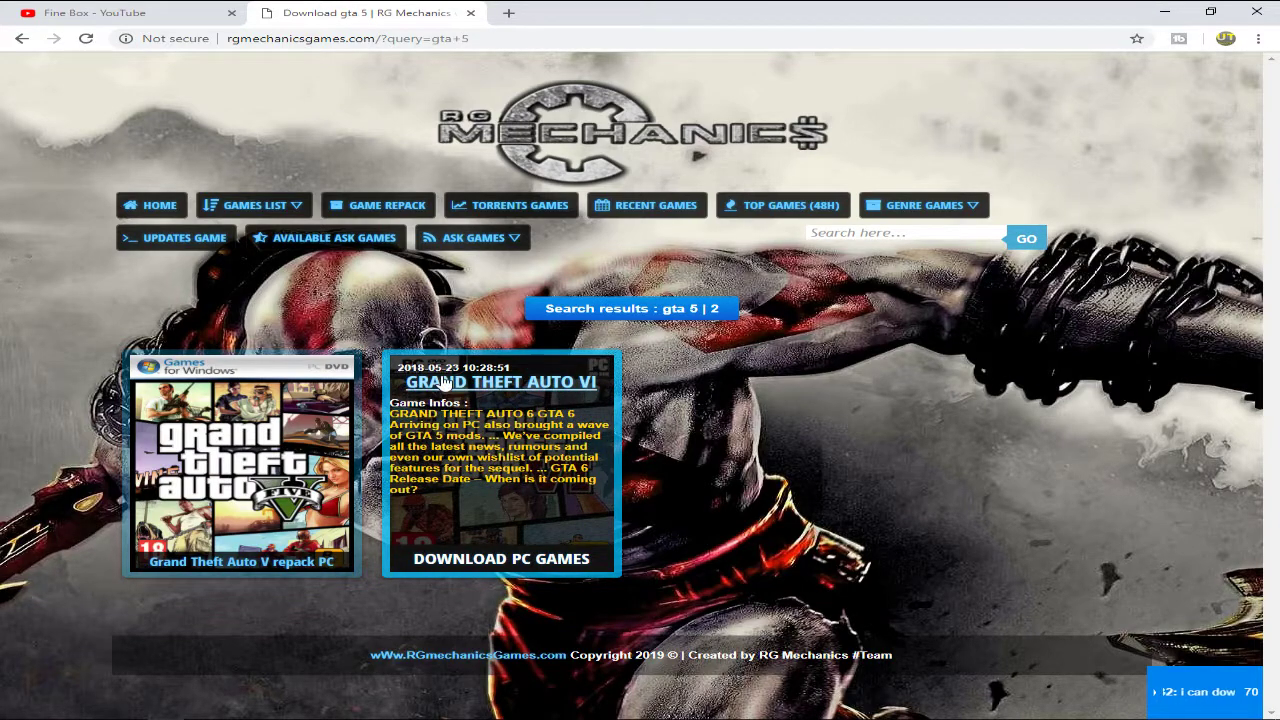
pyautogui.moveTo(209, 413)
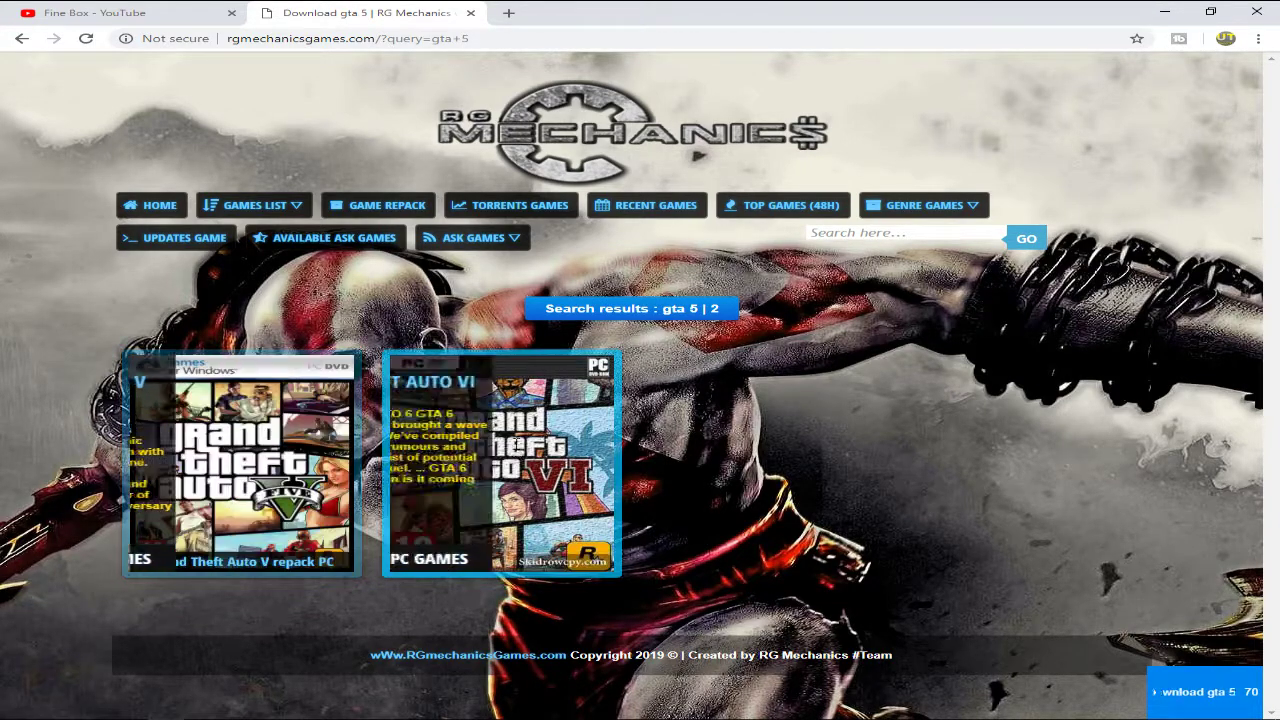
pyautogui.rightClick(497, 557)
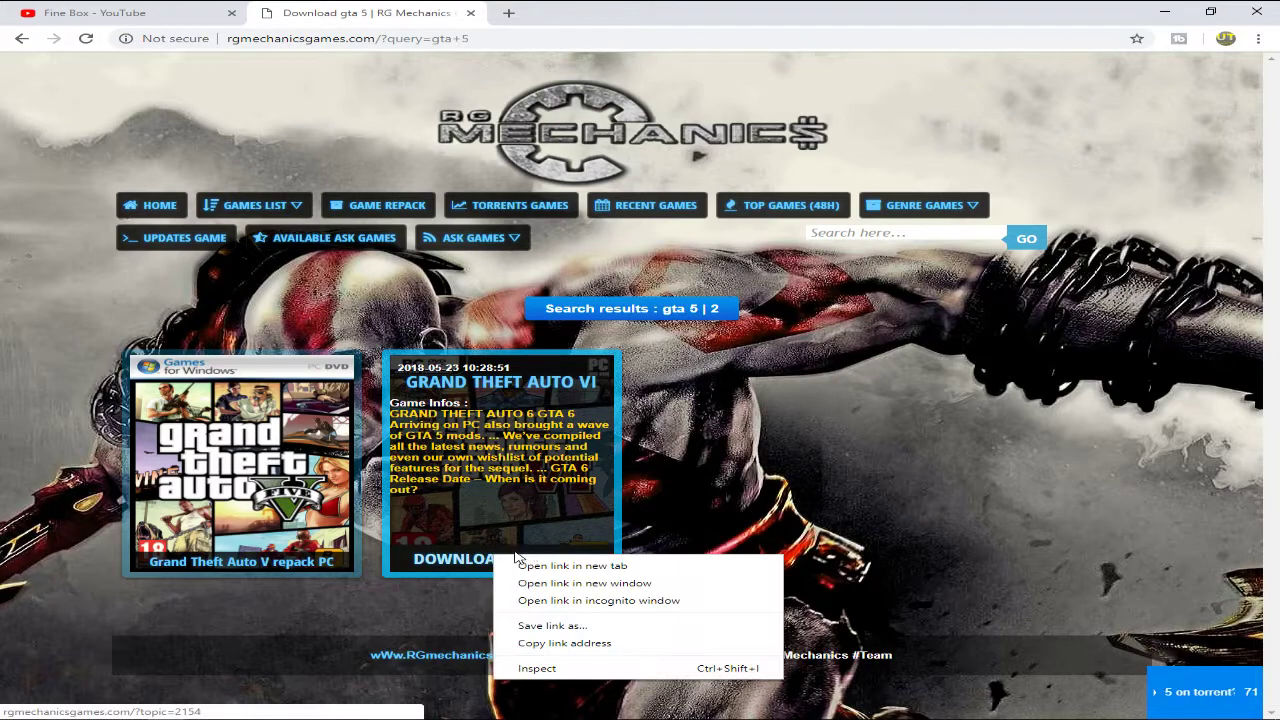
pyautogui.click(530, 566)
pyautogui.click(575, 15)
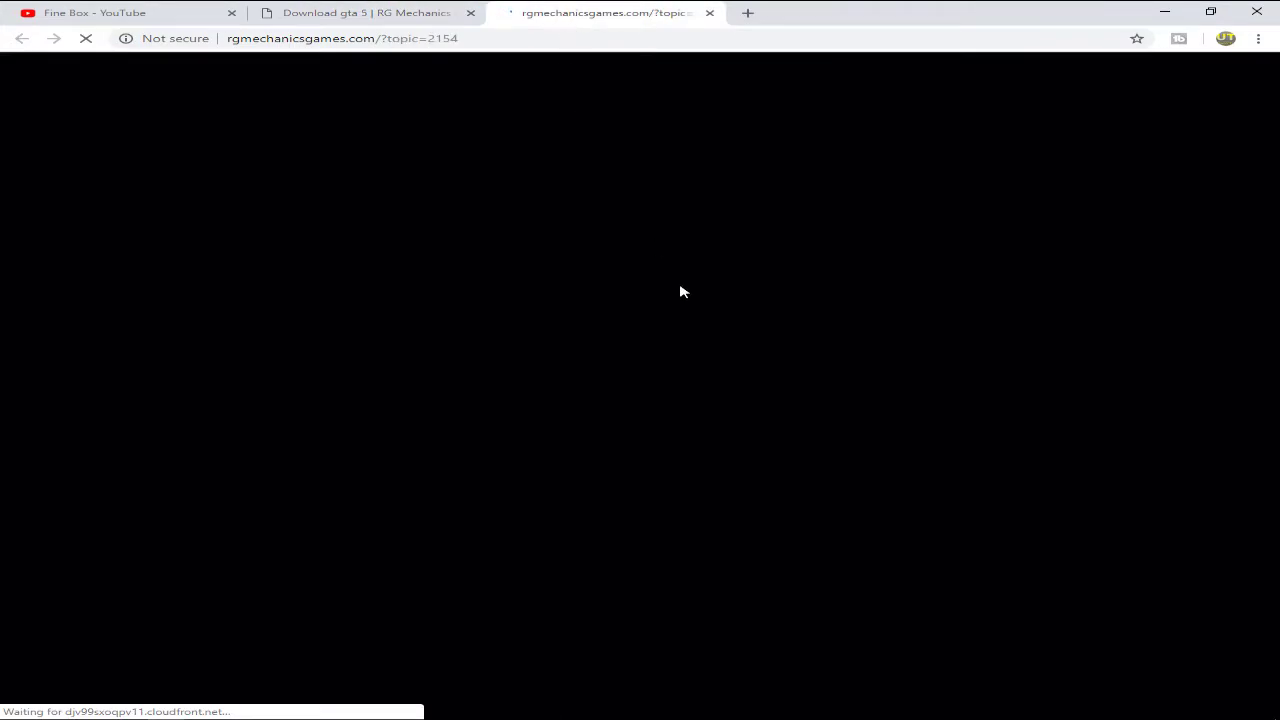
pyautogui.scroll(-8, 754, 372)
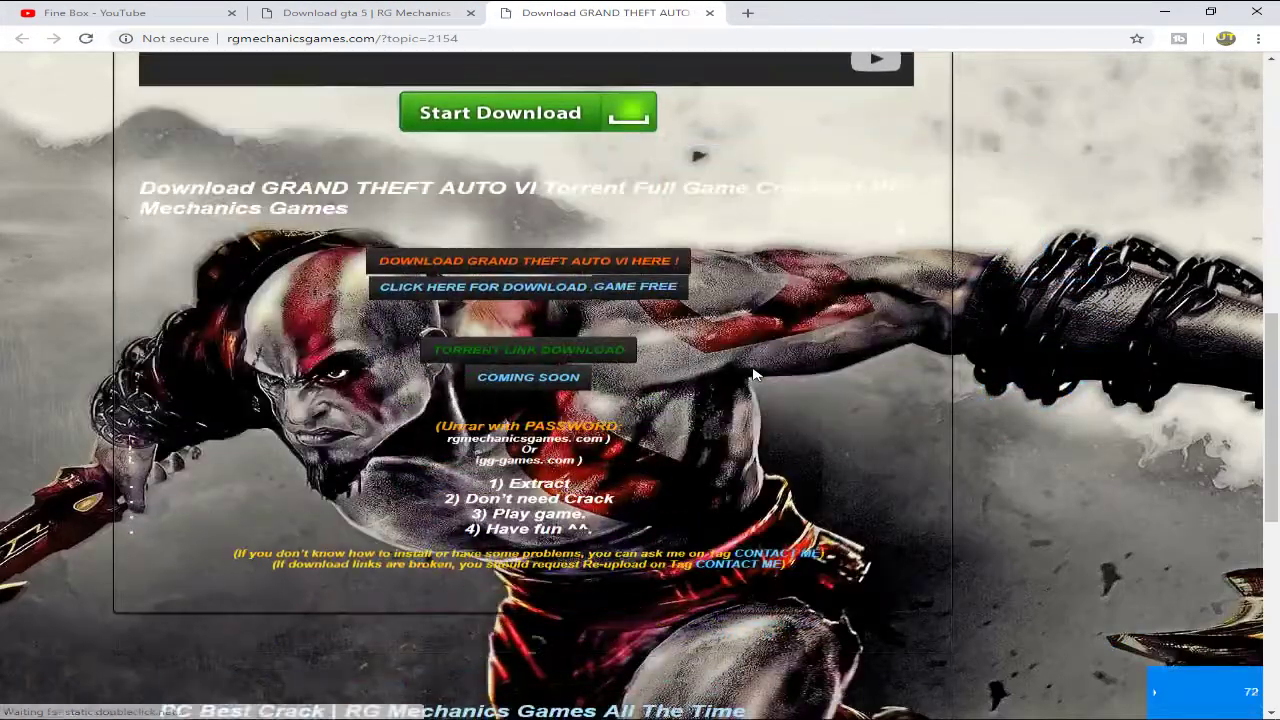
pyautogui.click(710, 13)
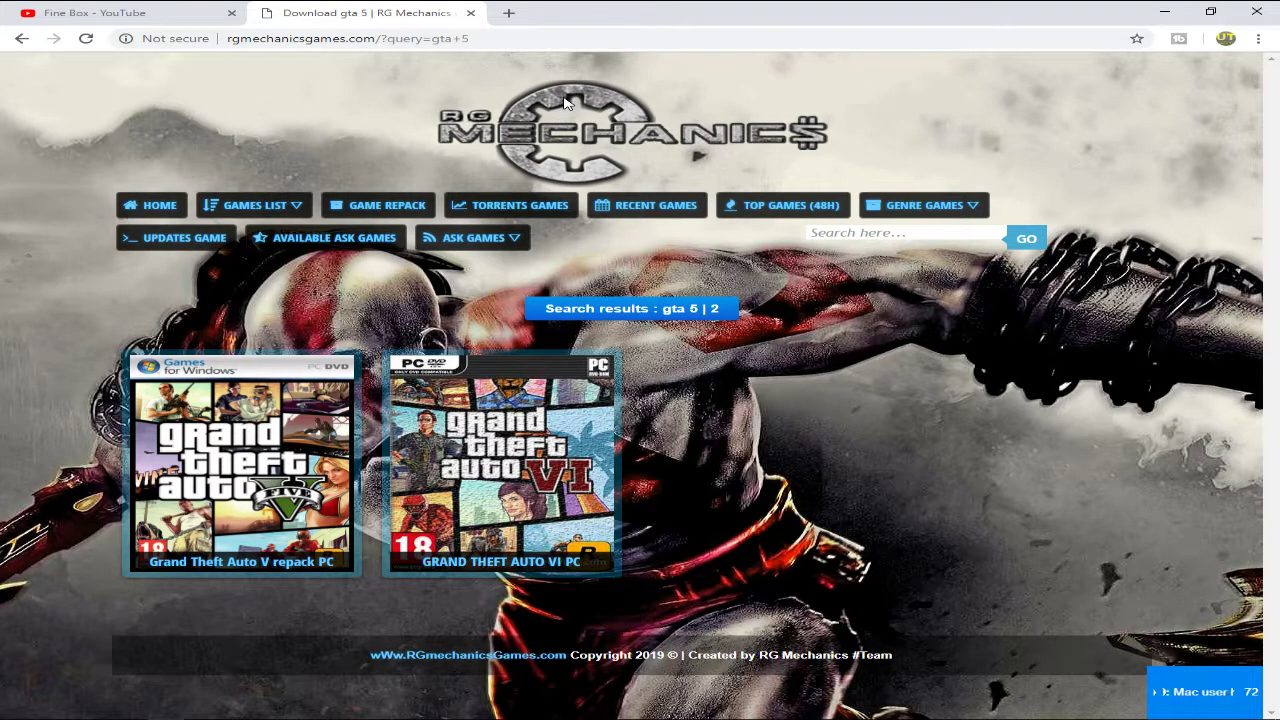
pyautogui.click(470, 13)
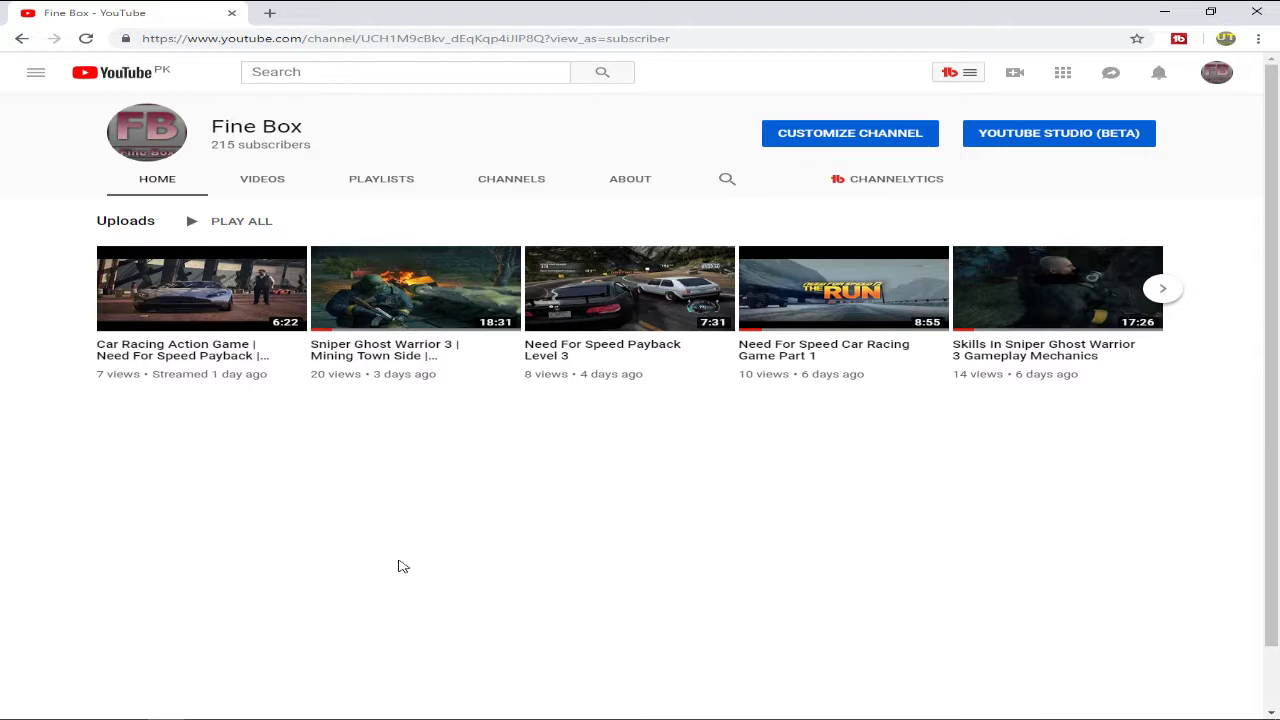
# - Switch to BitTorrent to view the Grand.Theft.Auto.V-RELOADED download, and return to the Wilcom design
pyautogui.hotkey('alt', 'Tab')
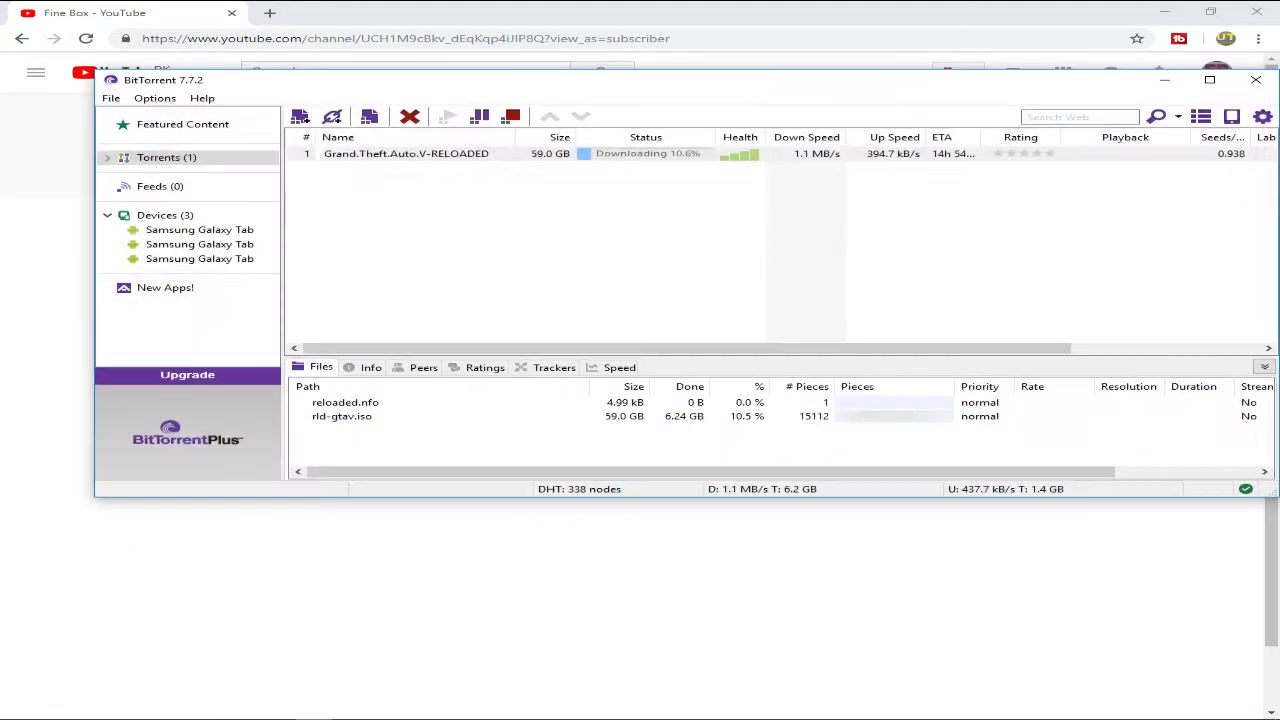
pyautogui.click(1165, 80)
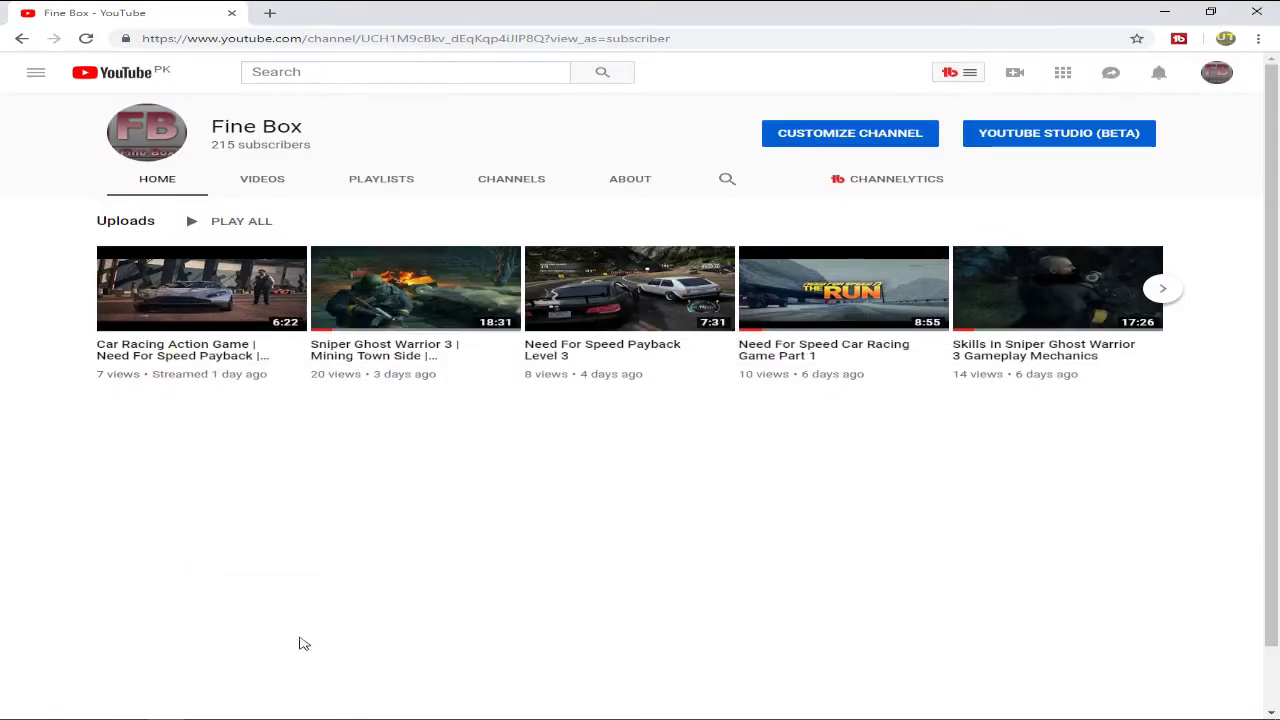
pyautogui.hotkey('alt', 'Tab')
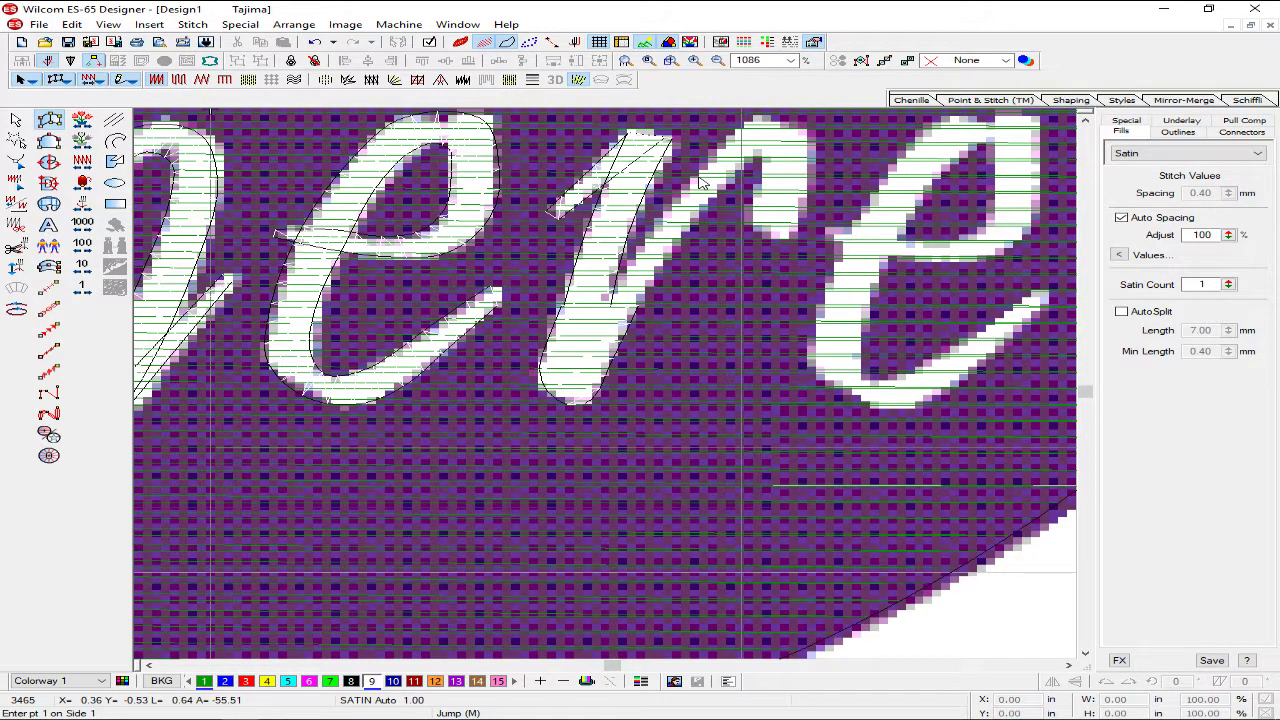
pyautogui.rightClick(312, 718)
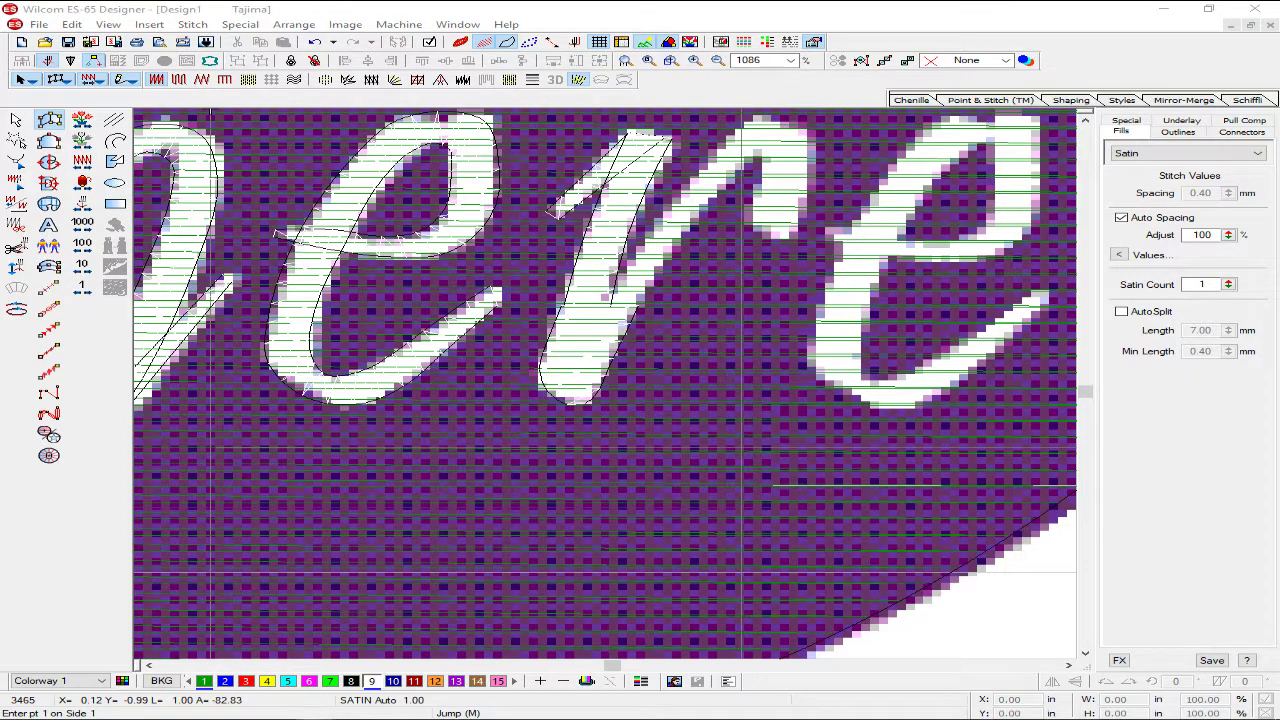
pyautogui.click(282, 705)
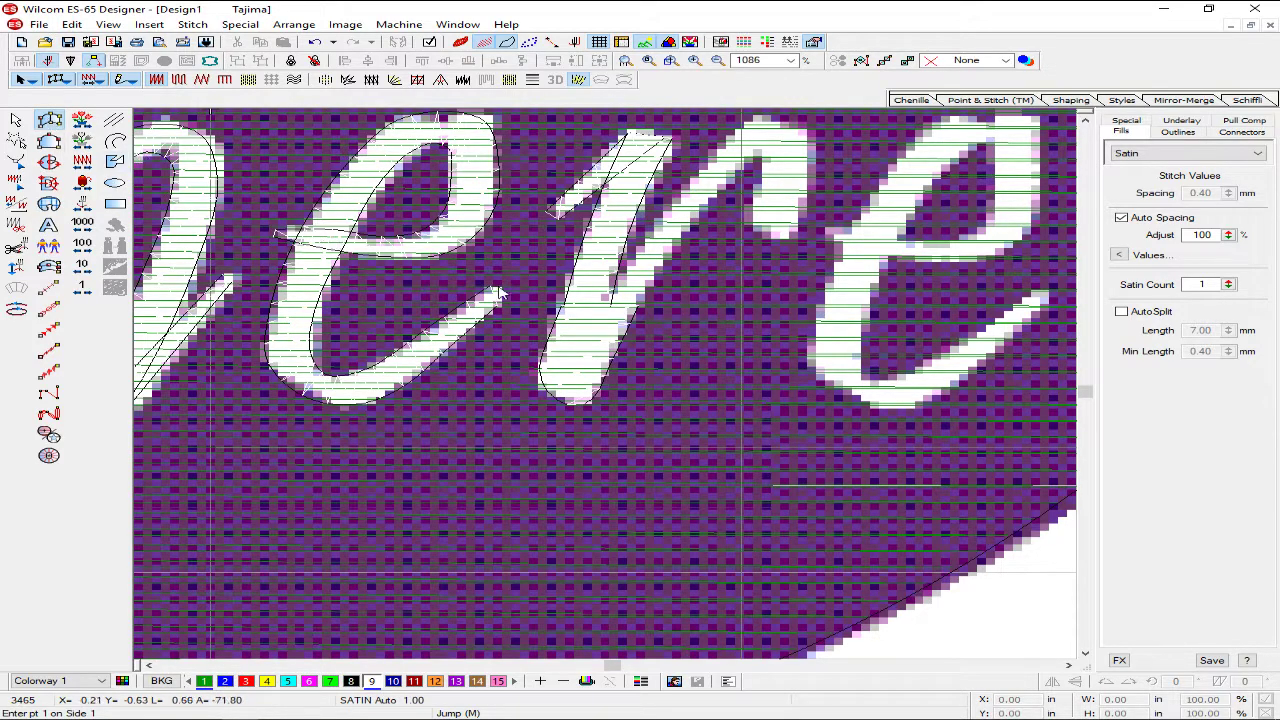
# - Digitize the r's arch as an Input A satin column from the notch beside the stem, over the top, to the end of its short downstroke
pyautogui.click(608, 305)
pyautogui.click(657, 217)
pyautogui.click(706, 162)
pyautogui.click(731, 176)
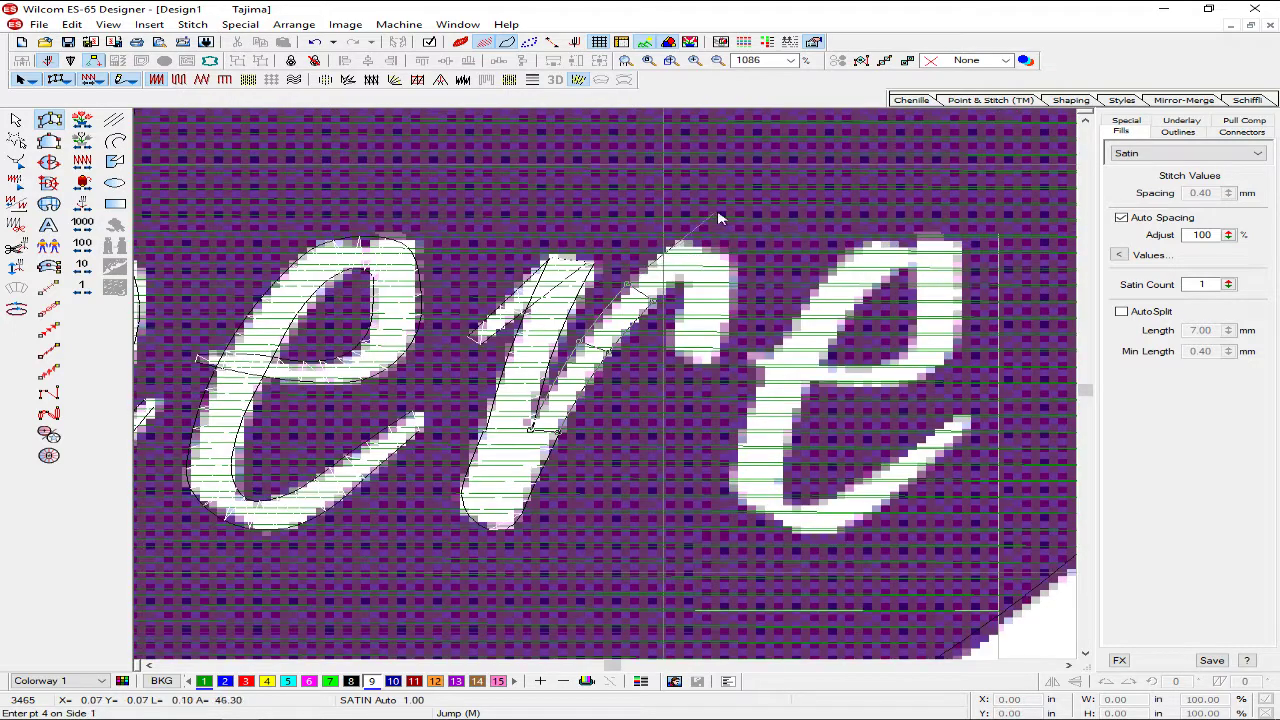
pyautogui.click(680, 245)
pyautogui.click(732, 262)
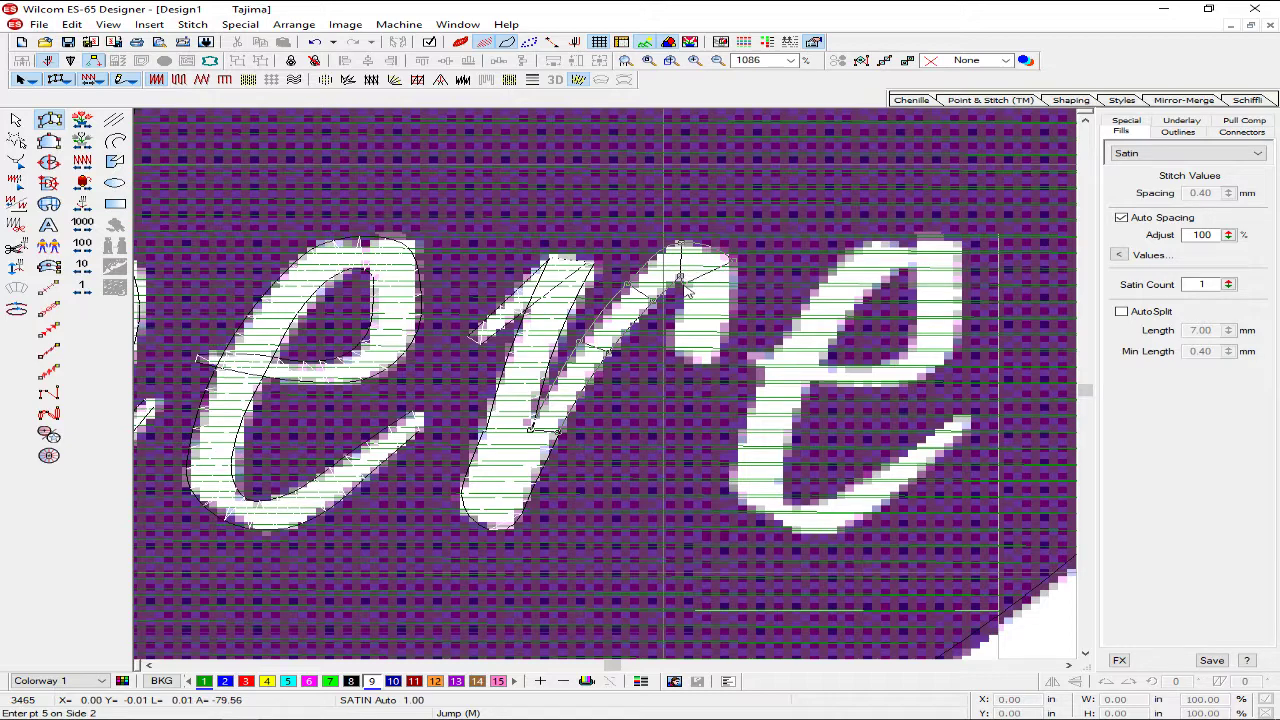
pyautogui.click(725, 315)
pyautogui.click(712, 363)
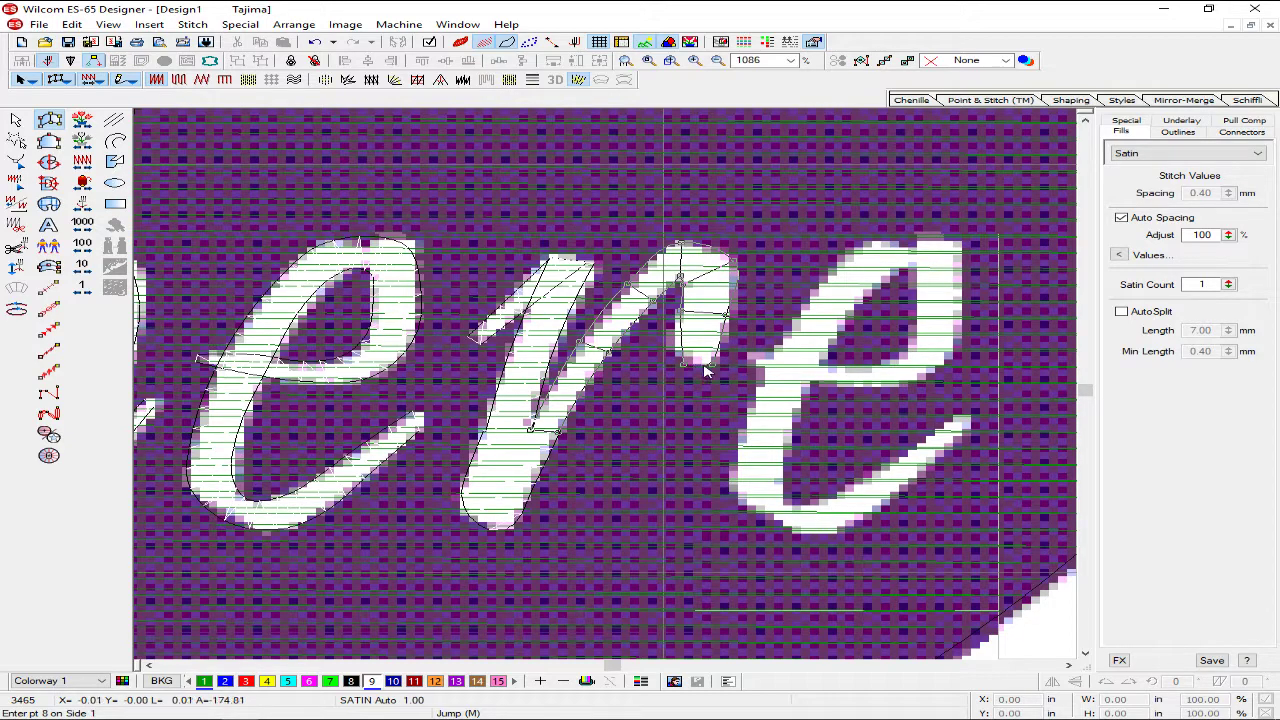
pyautogui.press('Return')
pyautogui.press('Escape')
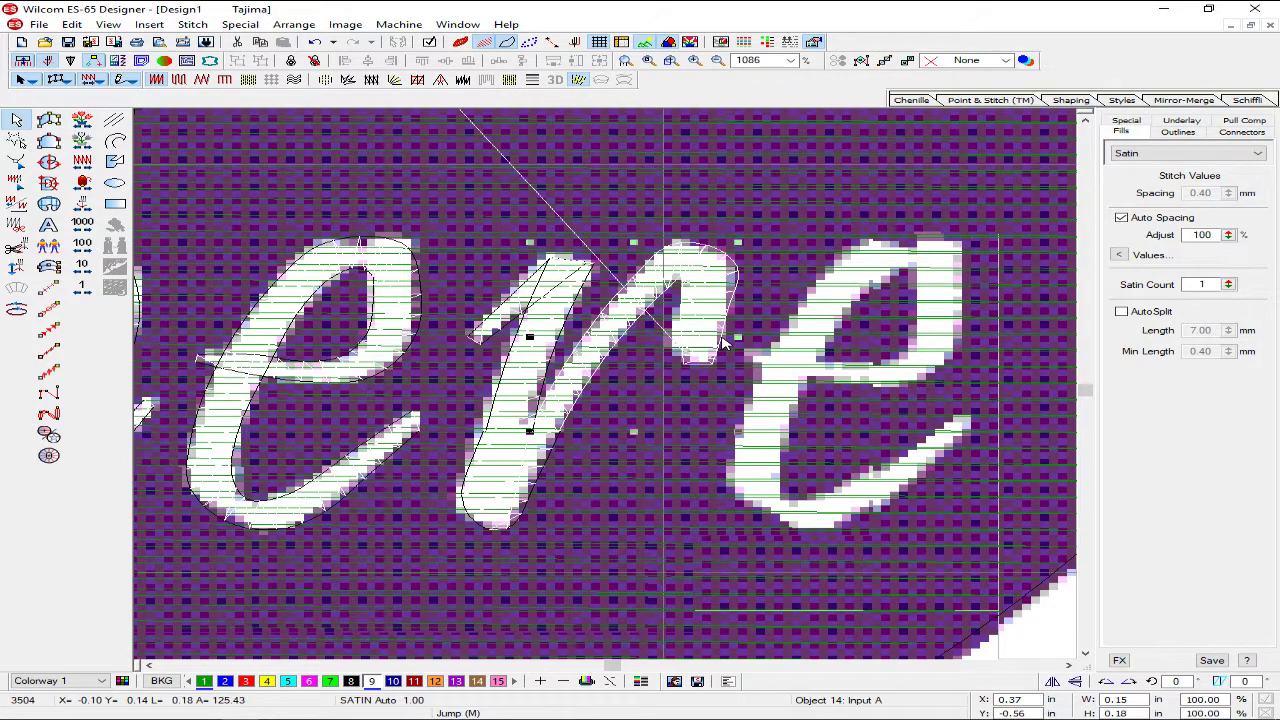
# - Reshape the r's downstroke by fitting its inner and outer edges to the bitmap, and add a pair of control points near its lower end
pyautogui.press('h')
pyautogui.press('b')
pyautogui.moveTo(604, 248); pyautogui.dragTo(764, 363)
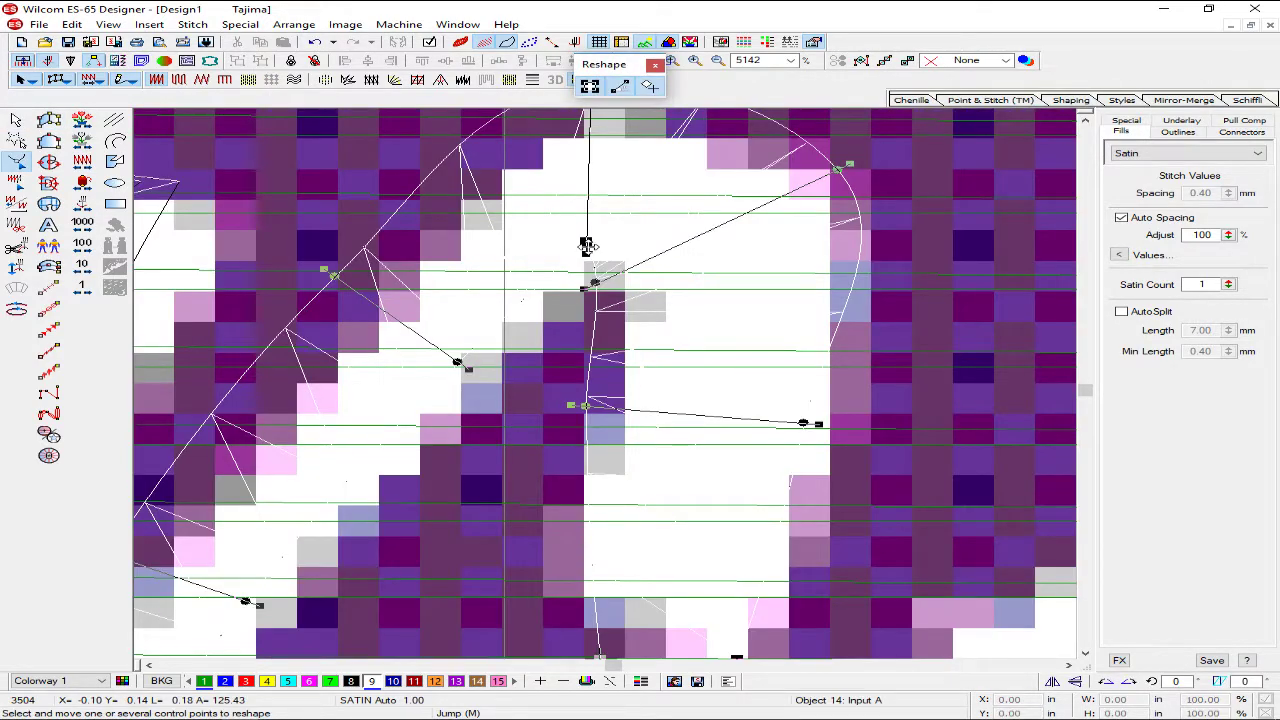
pyautogui.scroll(-5, 587, 243)
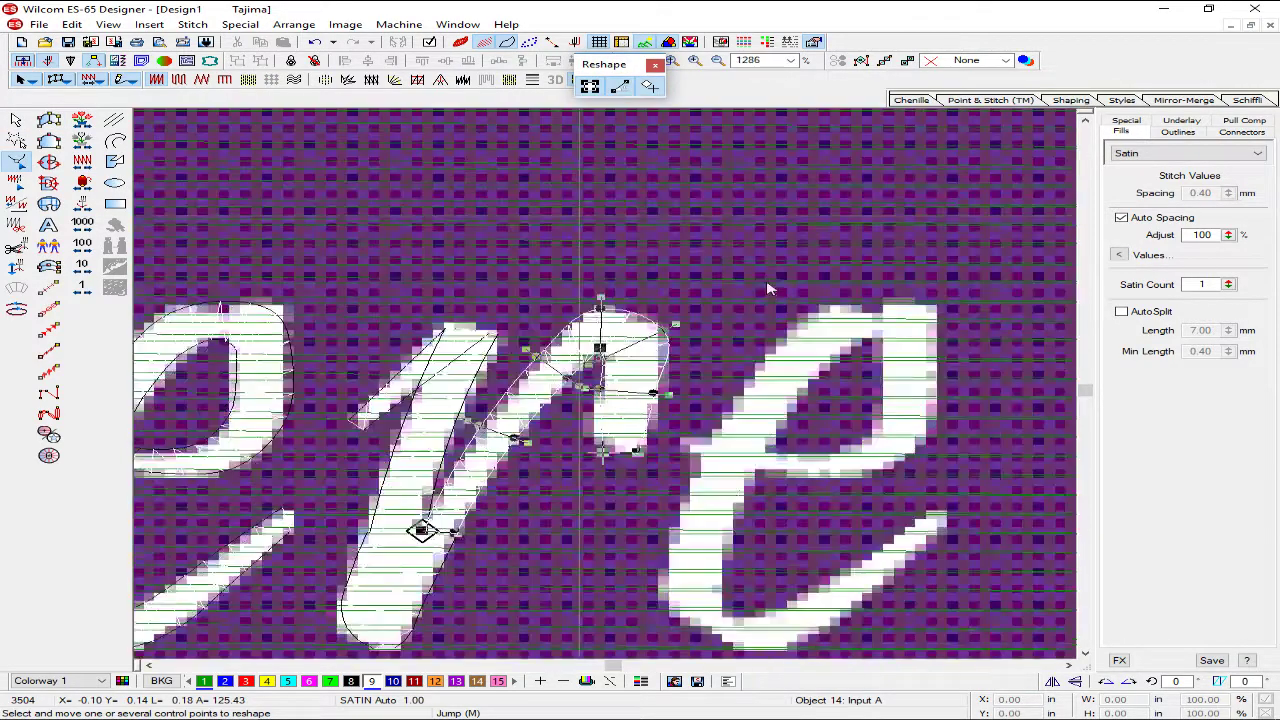
pyautogui.scroll(5, 755, 278)
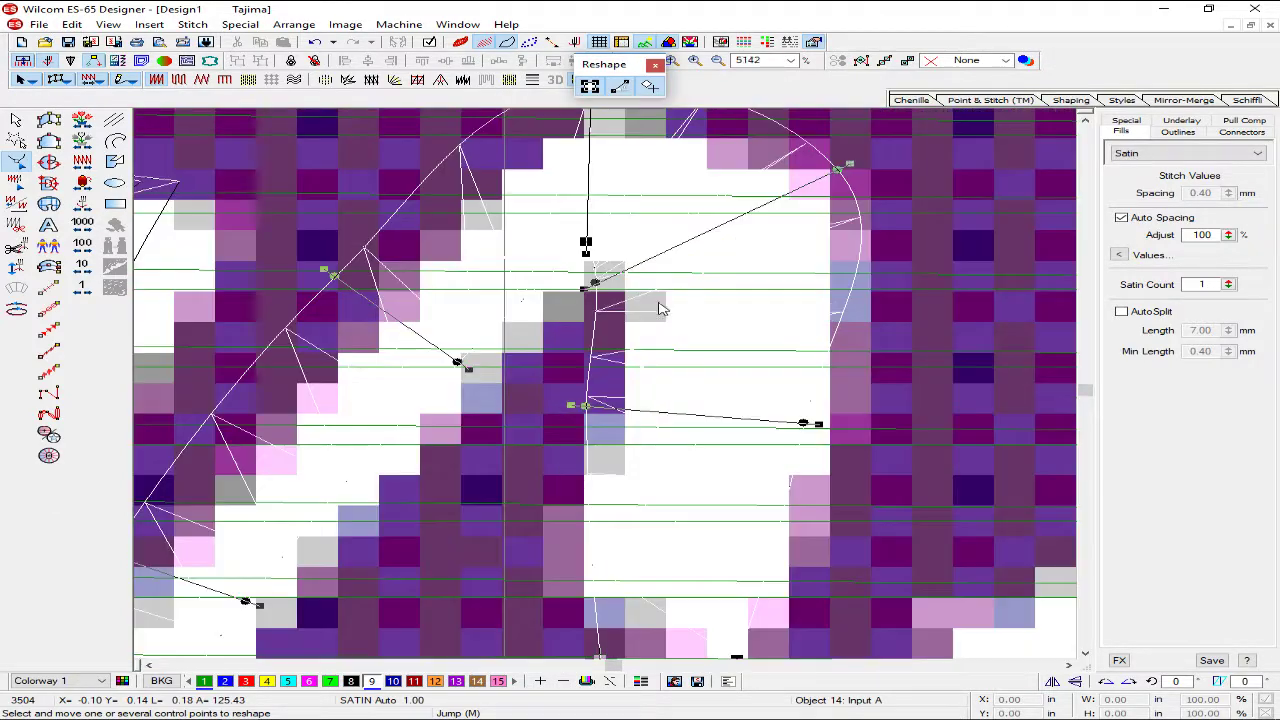
pyautogui.moveTo(585, 408); pyautogui.dragTo(605, 437)
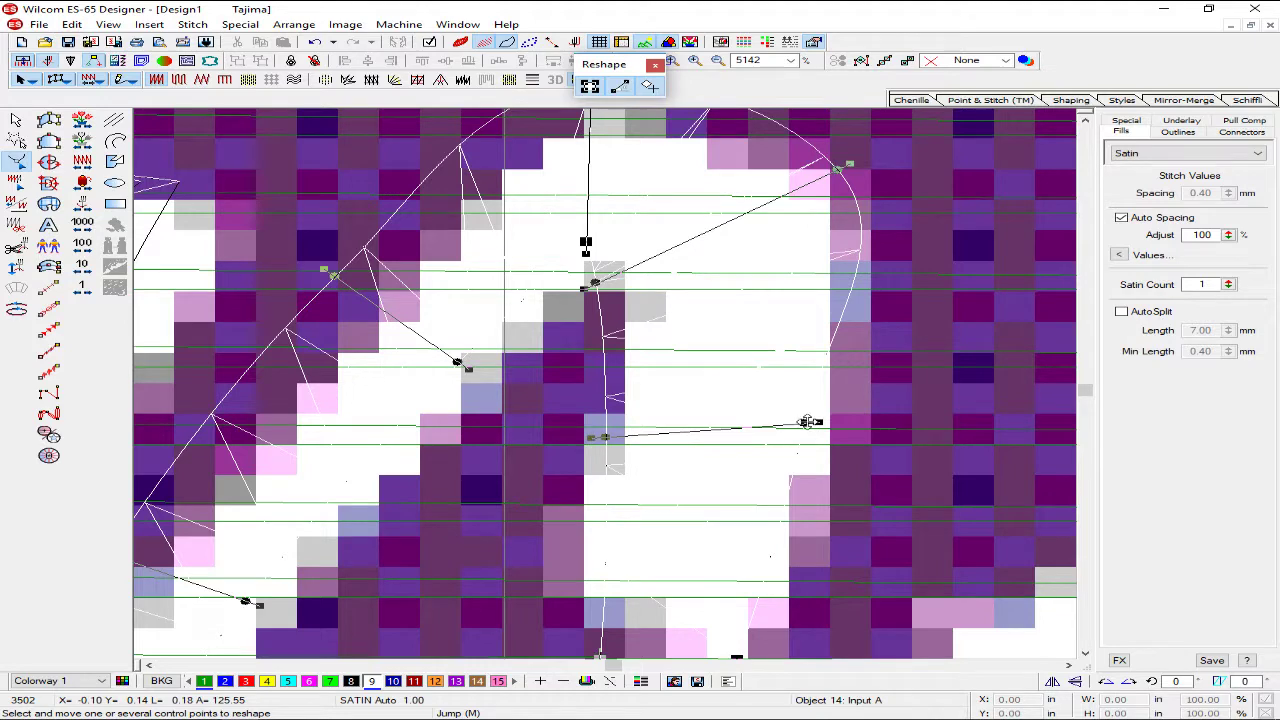
pyautogui.scroll(-2, 810, 446)
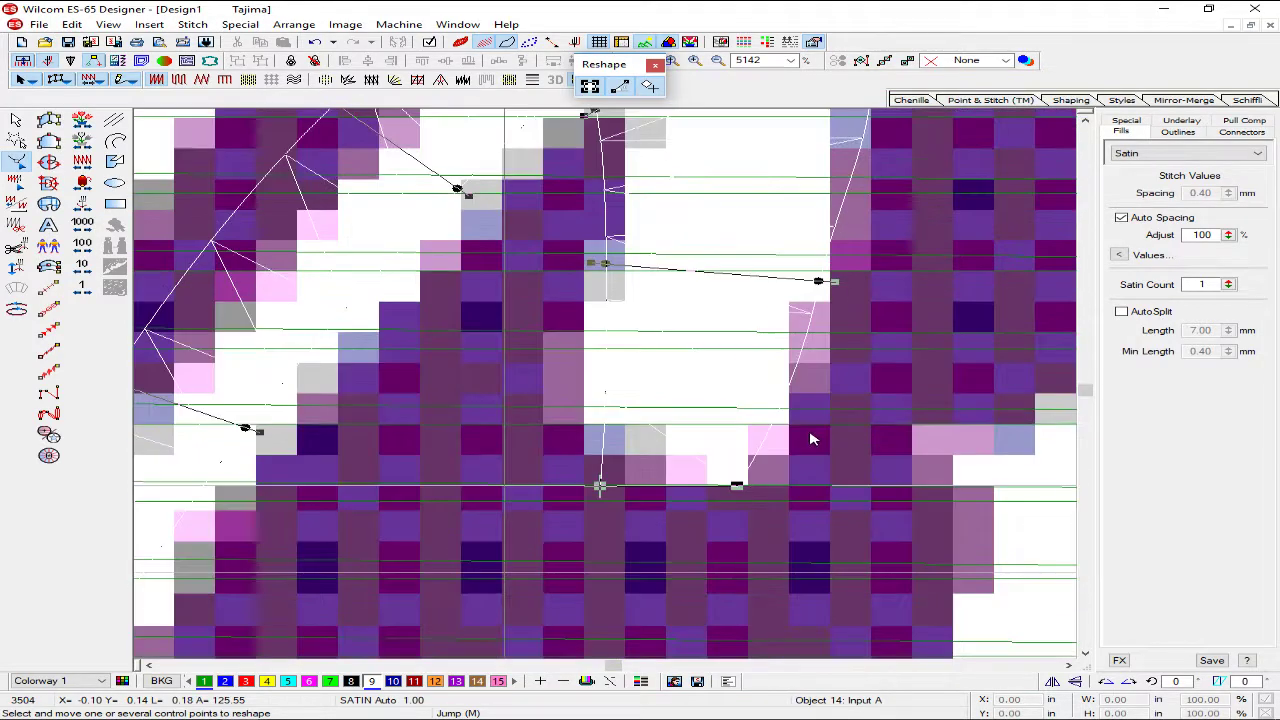
pyautogui.rightClick(778, 432)
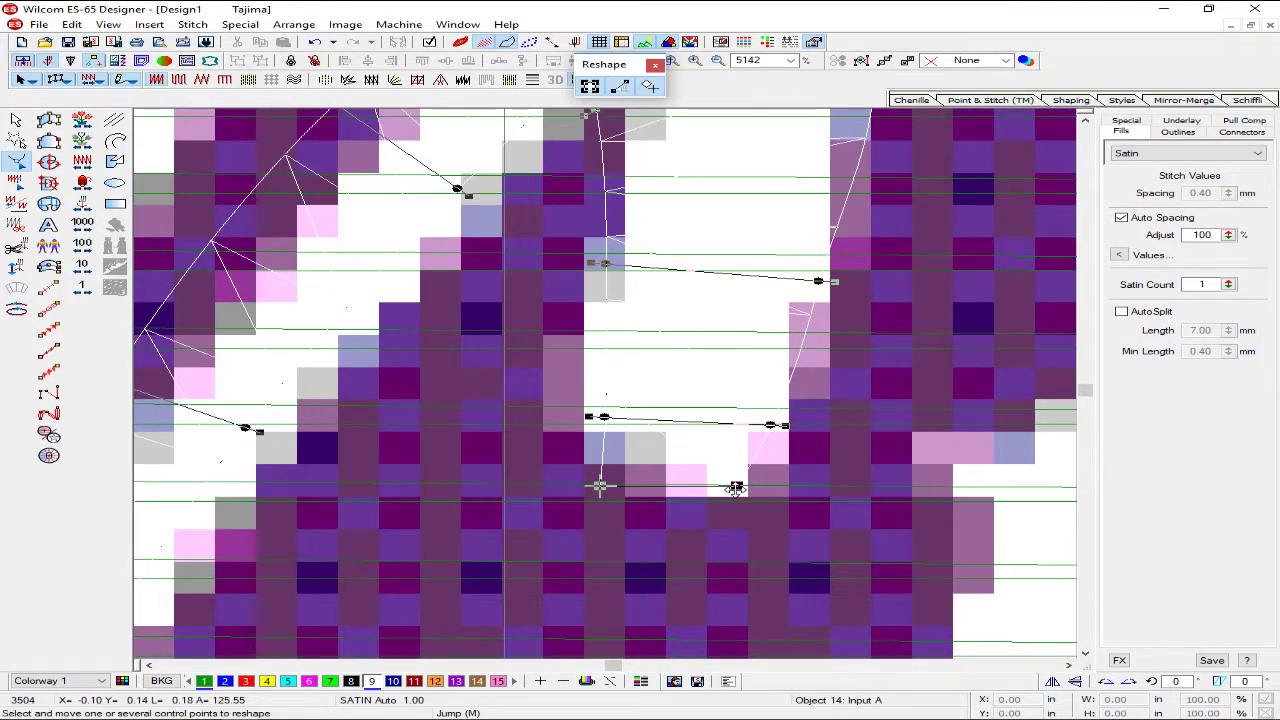
# - Smooth the inner curve of the r's arch by moving its crook points and adding a stitch angle before the bend
pyautogui.scroll(3, 640, 350)
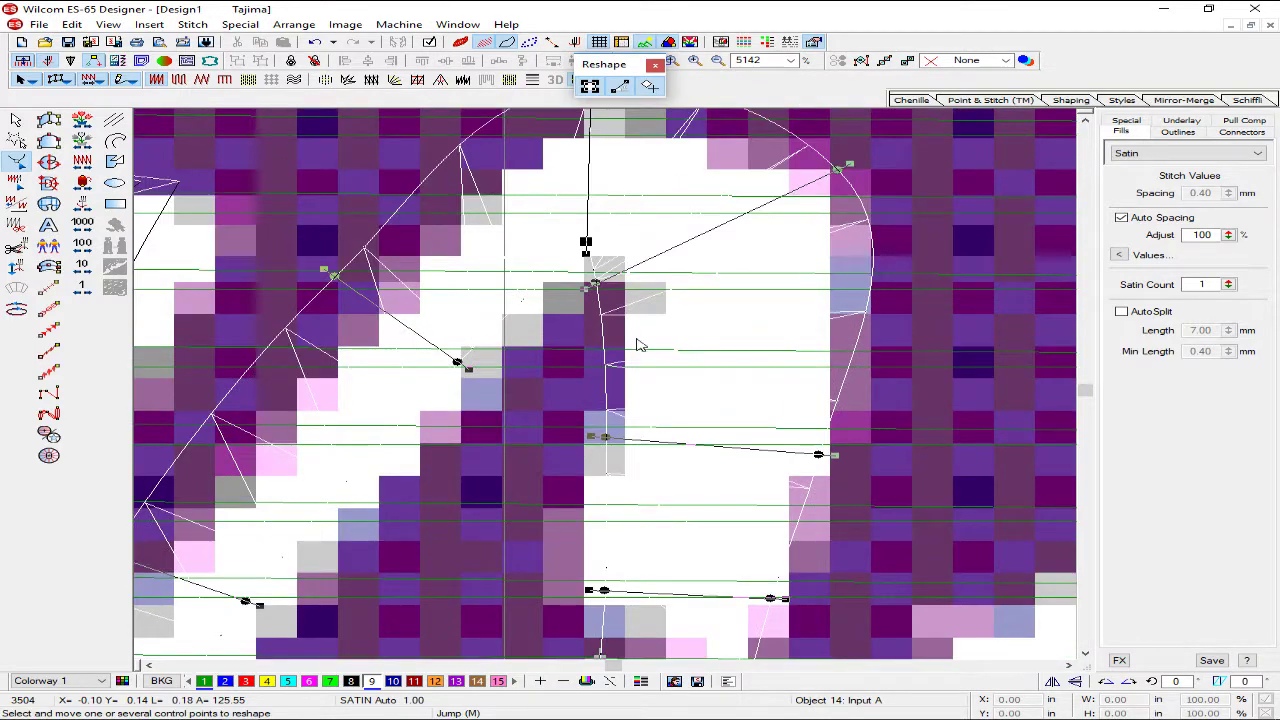
pyautogui.moveTo(596, 287); pyautogui.dragTo(610, 300)
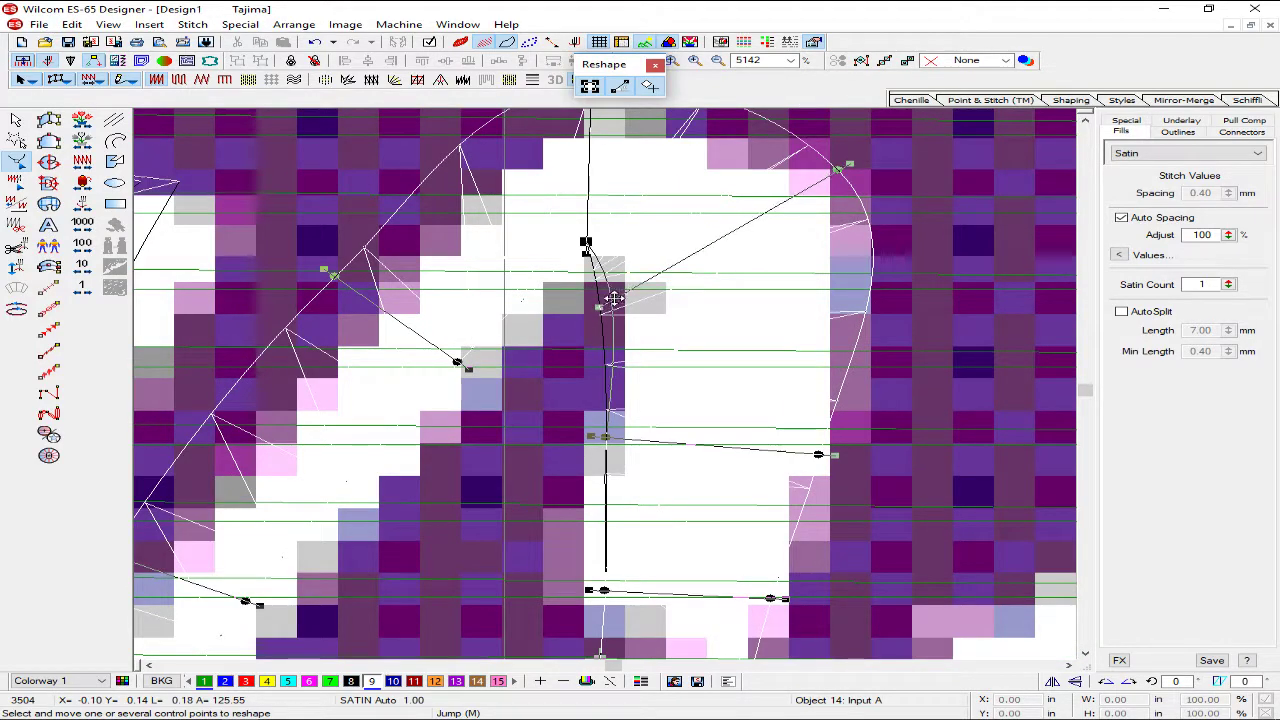
pyautogui.moveTo(588, 250); pyautogui.dragTo(541, 273)
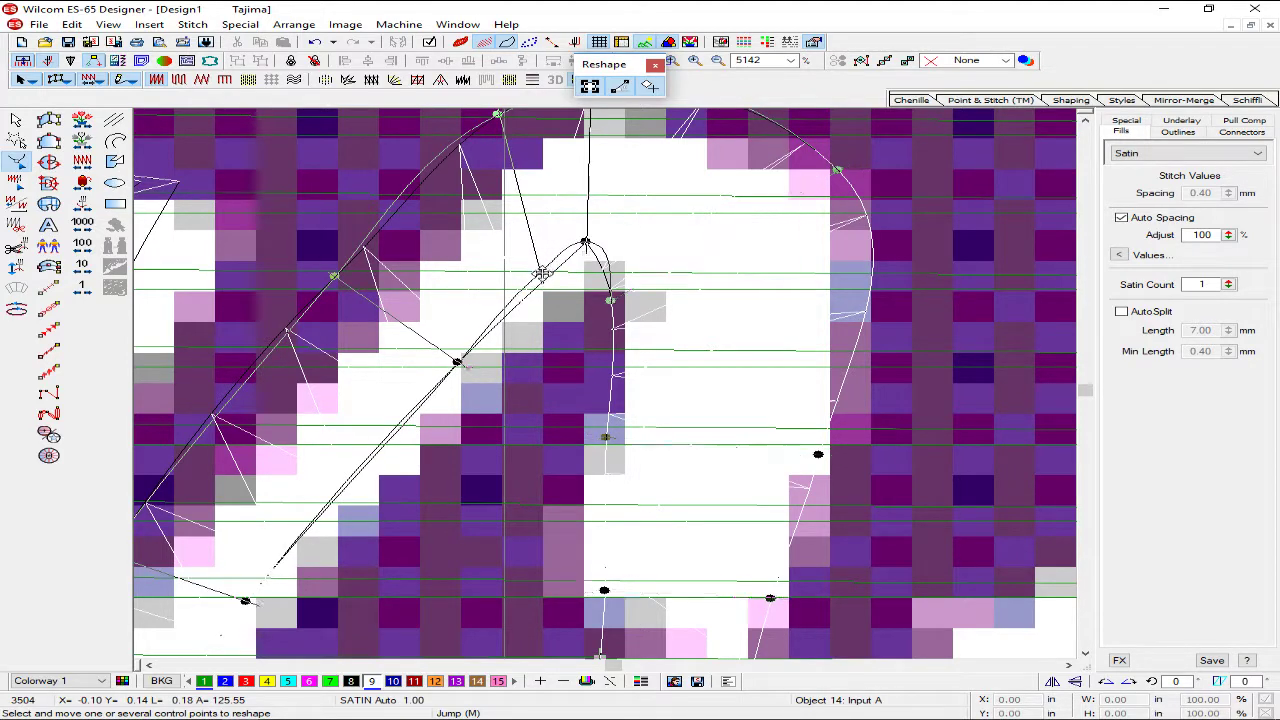
pyautogui.press('Return')
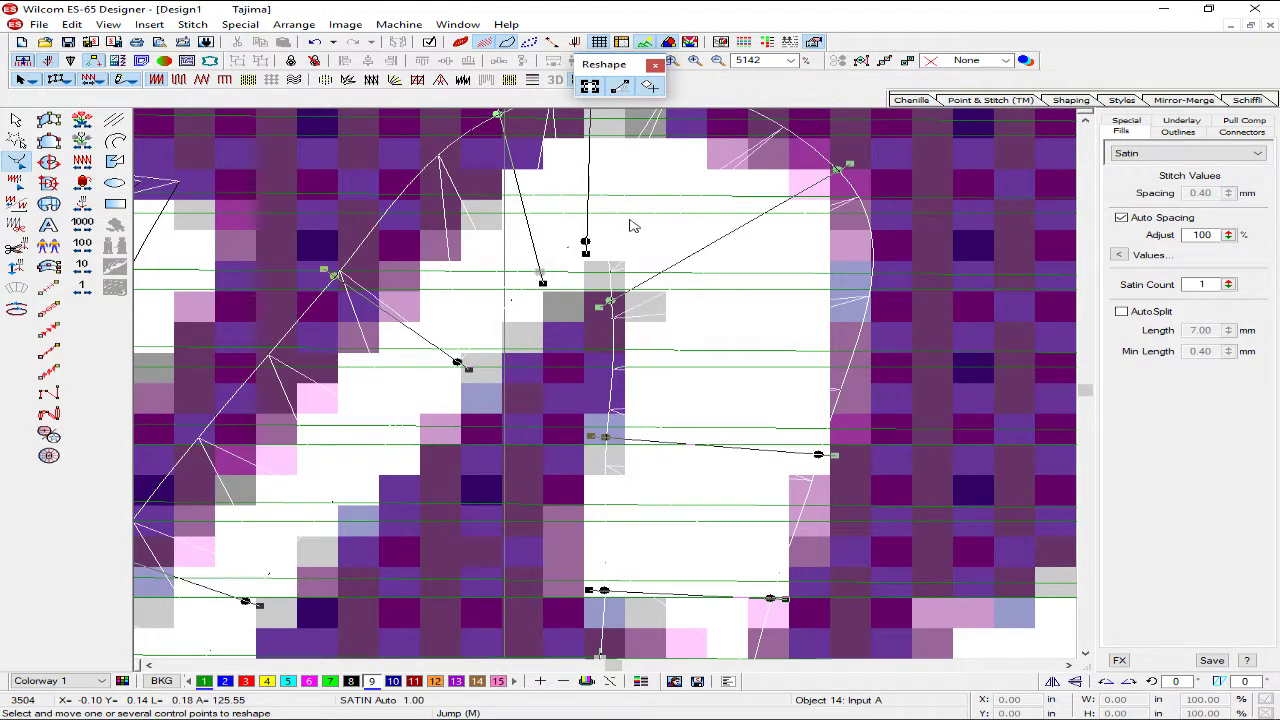
pyautogui.moveTo(589, 248); pyautogui.dragTo(589, 250)
# - Shift the two upper control points on the outer edge of the r's arch to fan out the stitch angles, and finish reshaping
pyautogui.scroll(3, 609, 265)
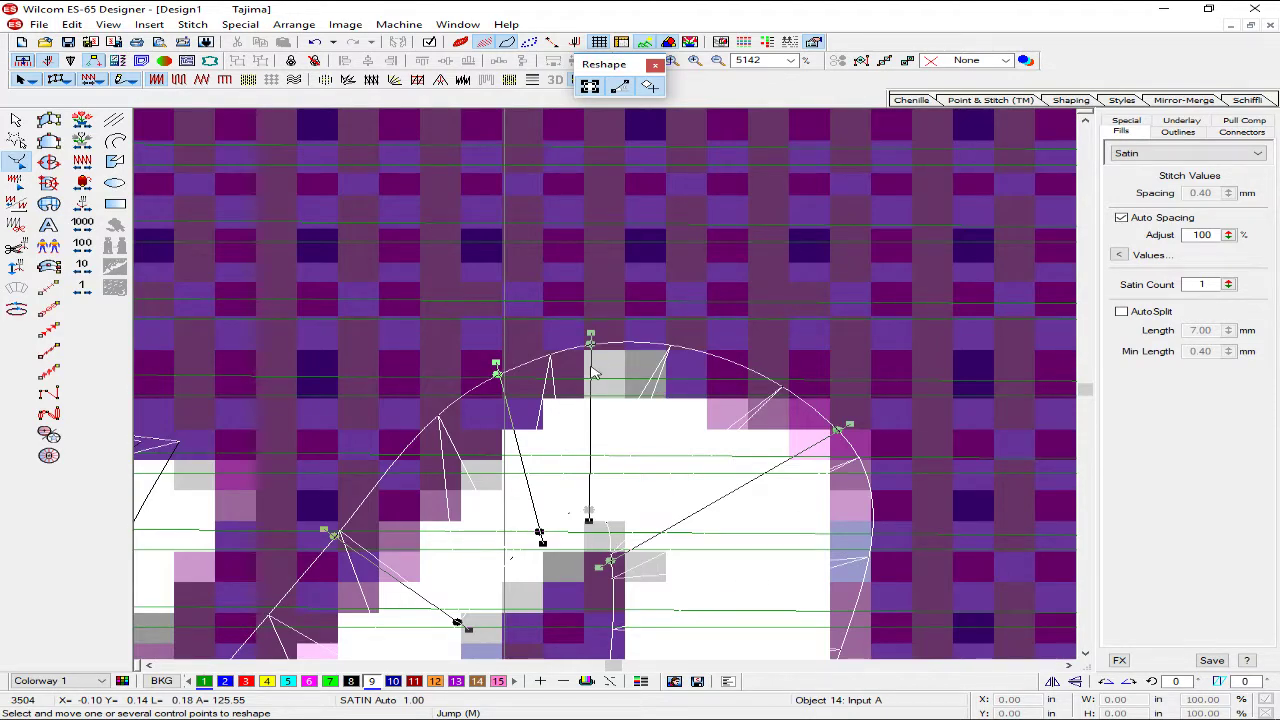
pyautogui.moveTo(591, 345); pyautogui.dragTo(660, 355)
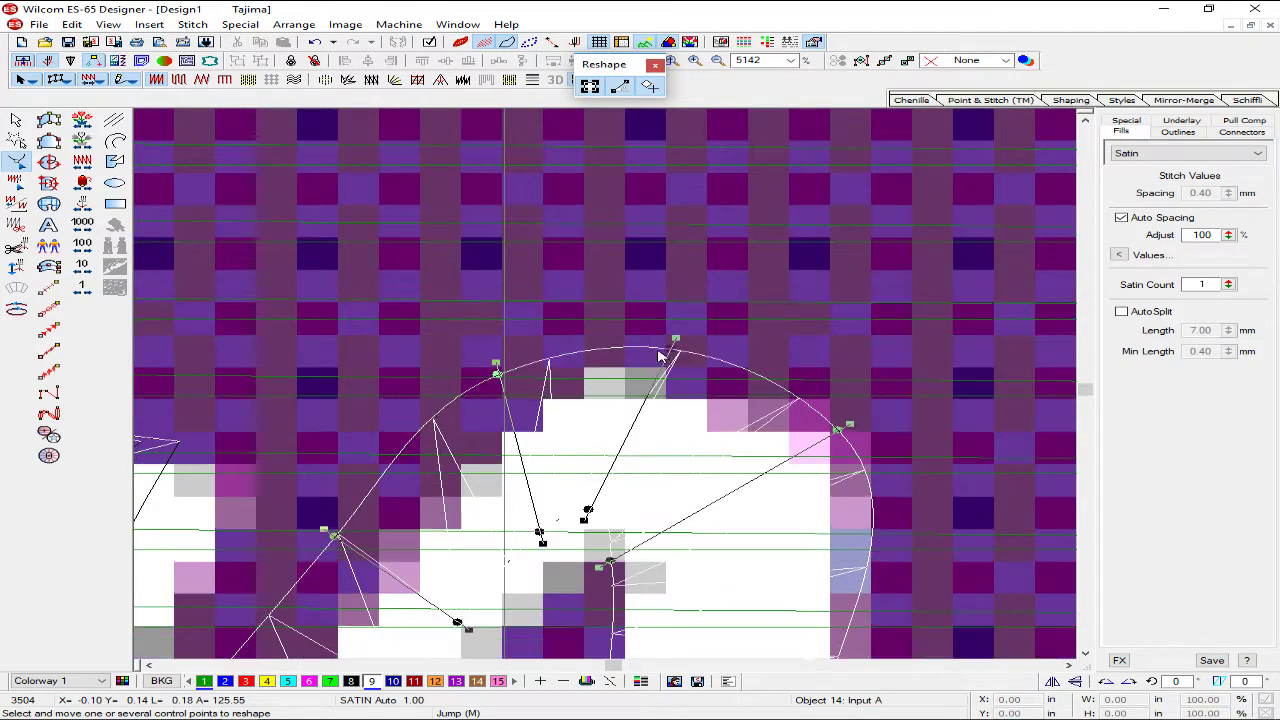
pyautogui.moveTo(494, 378); pyautogui.dragTo(475, 395)
pyautogui.hotkey('shift', 'z')
pyautogui.scroll(-2, 443, 400)
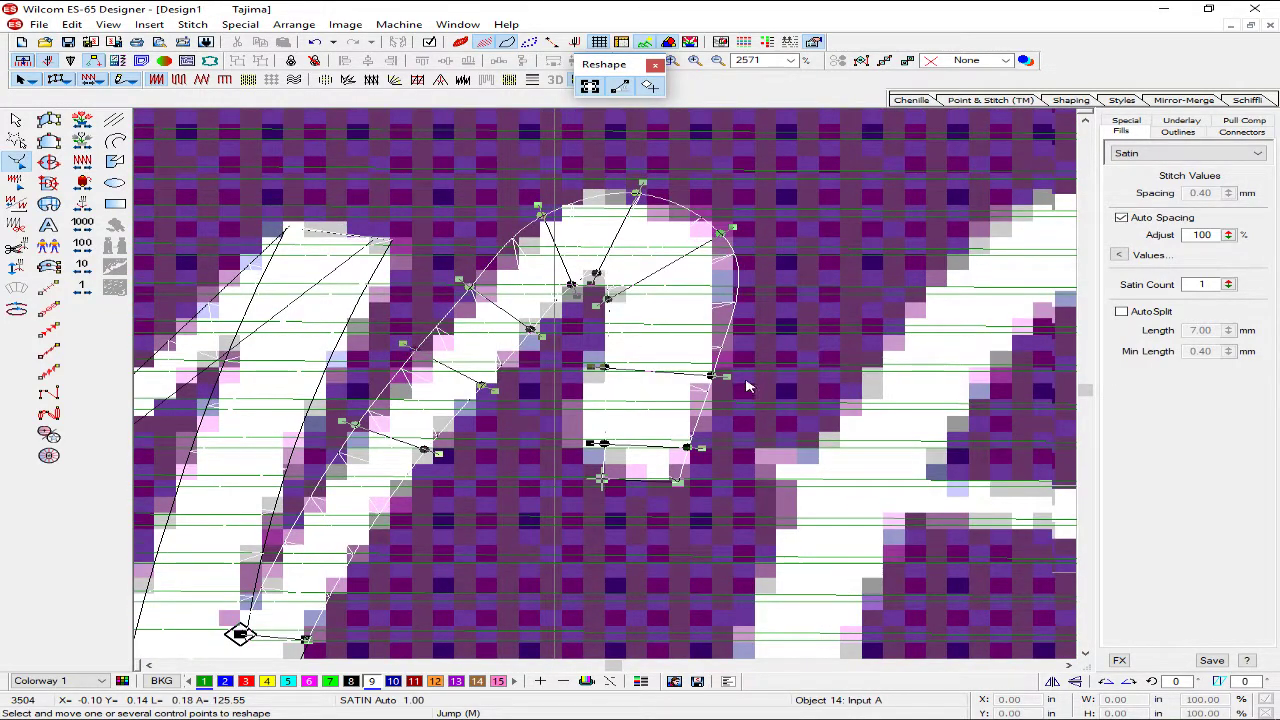
pyautogui.press('Escape')
pyautogui.press('Escape')
# - Preview the digitized lettering in TrueView and return to the stitch view around the last letters
pyautogui.hotkey('shift', 'z')
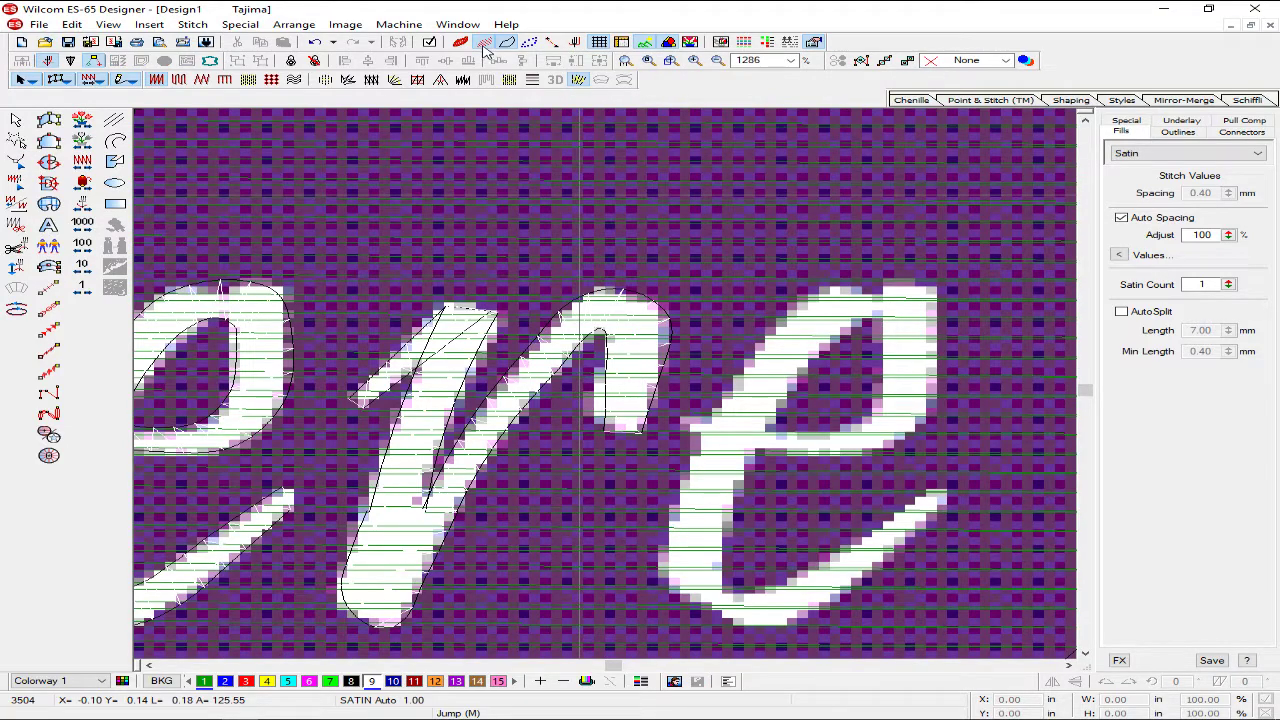
pyautogui.hotkey('shift', 'z')
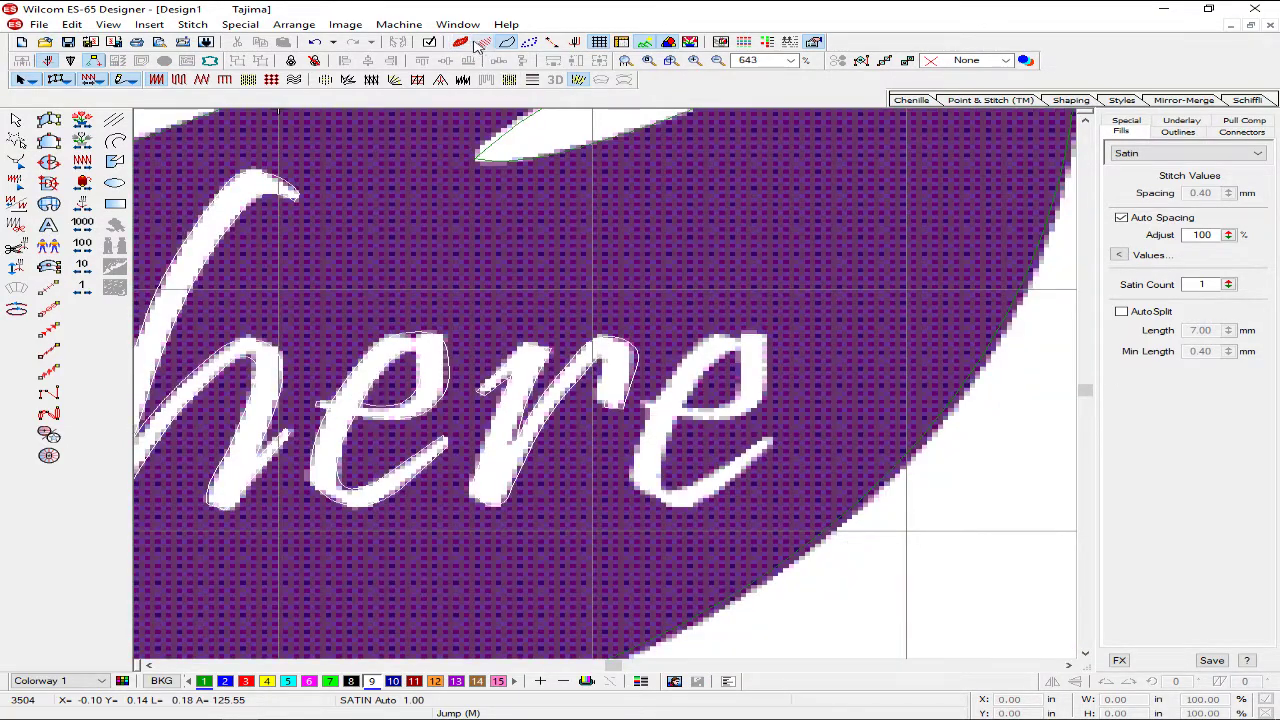
pyautogui.click(461, 42)
pyautogui.hotkey('shift', 'z')
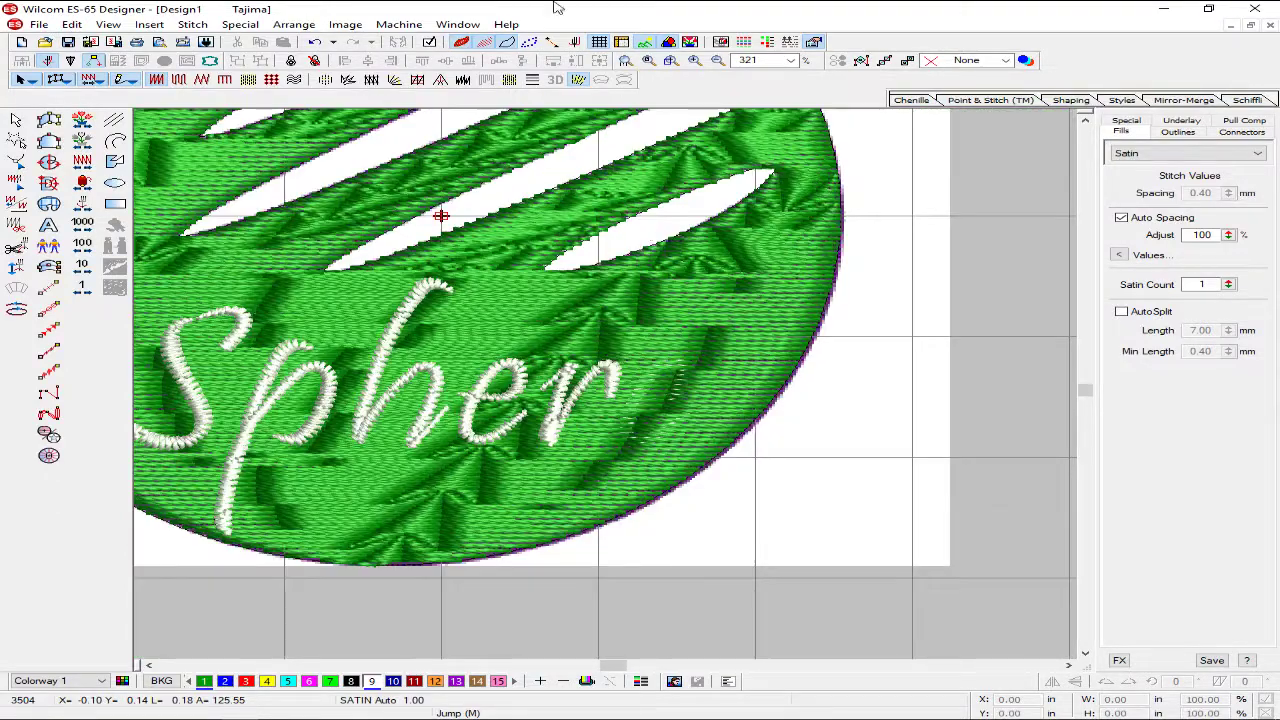
pyautogui.click(464, 44)
pyautogui.press('z')
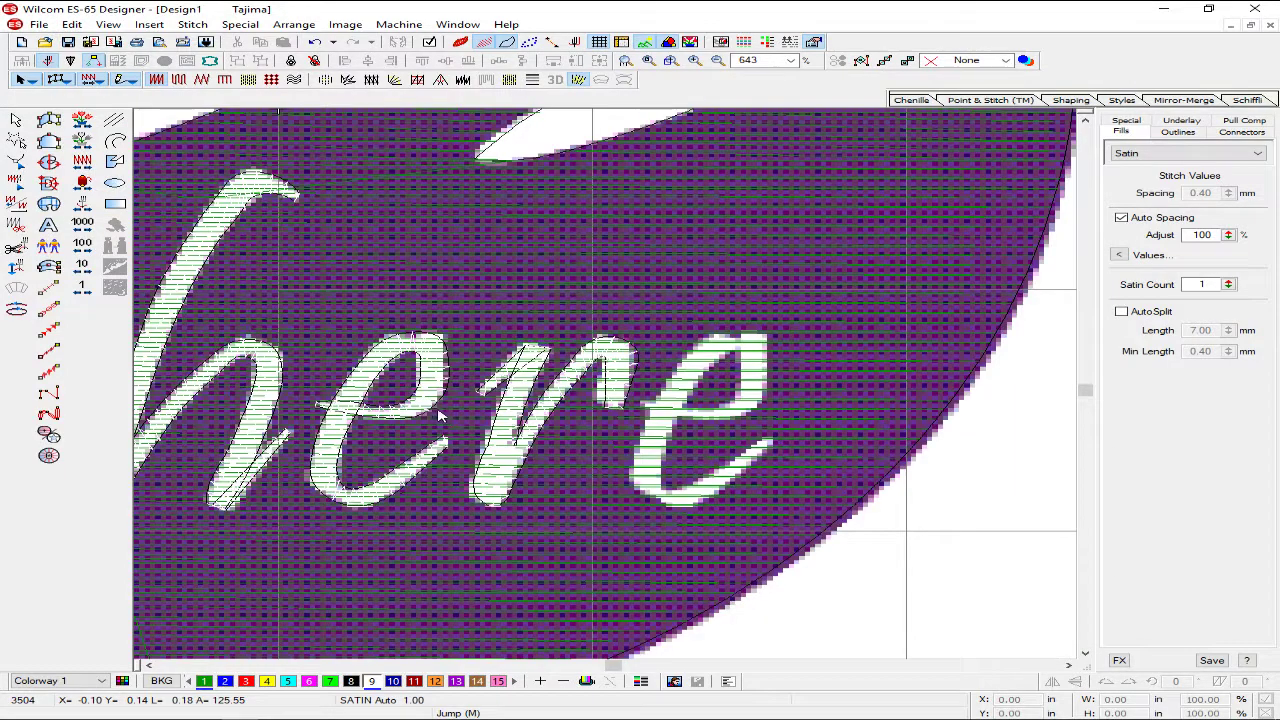
# - Duplicate the finished first e onto the bitmap's final e, and check the completed Sphere lettering in TrueView
pyautogui.click(440, 415)
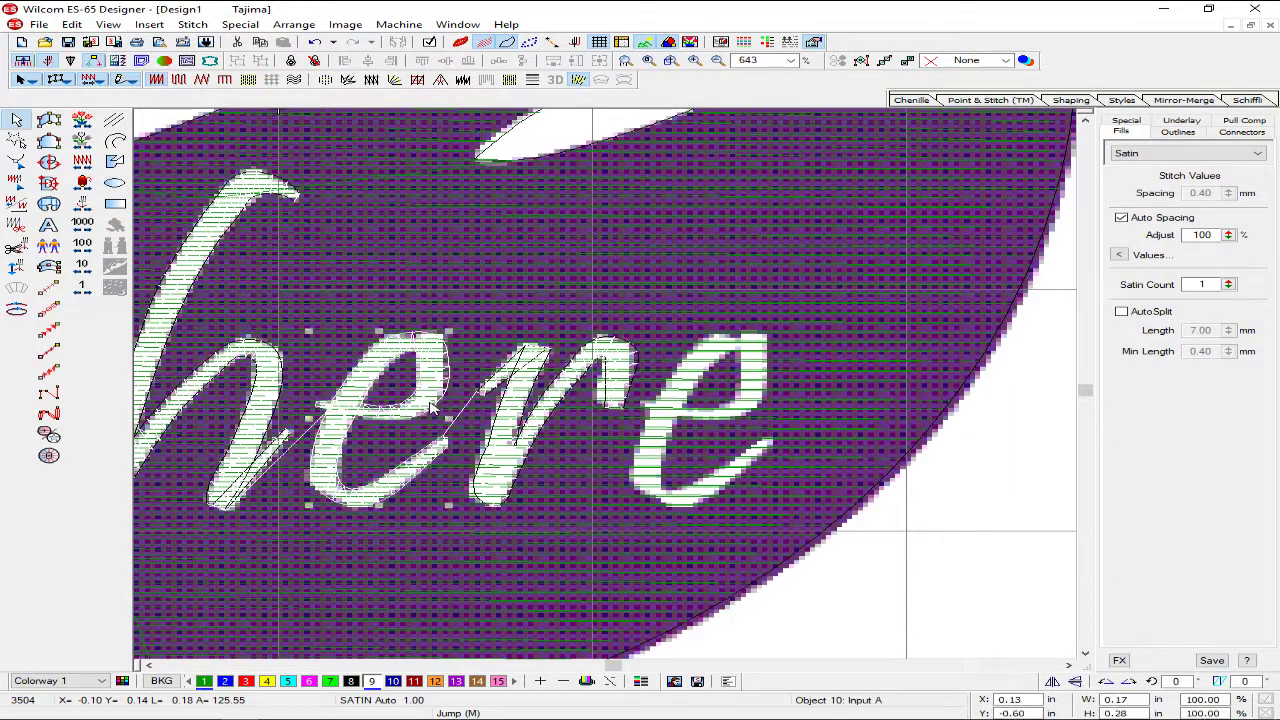
pyautogui.moveTo(430, 412); pyautogui.dragTo(743, 416)
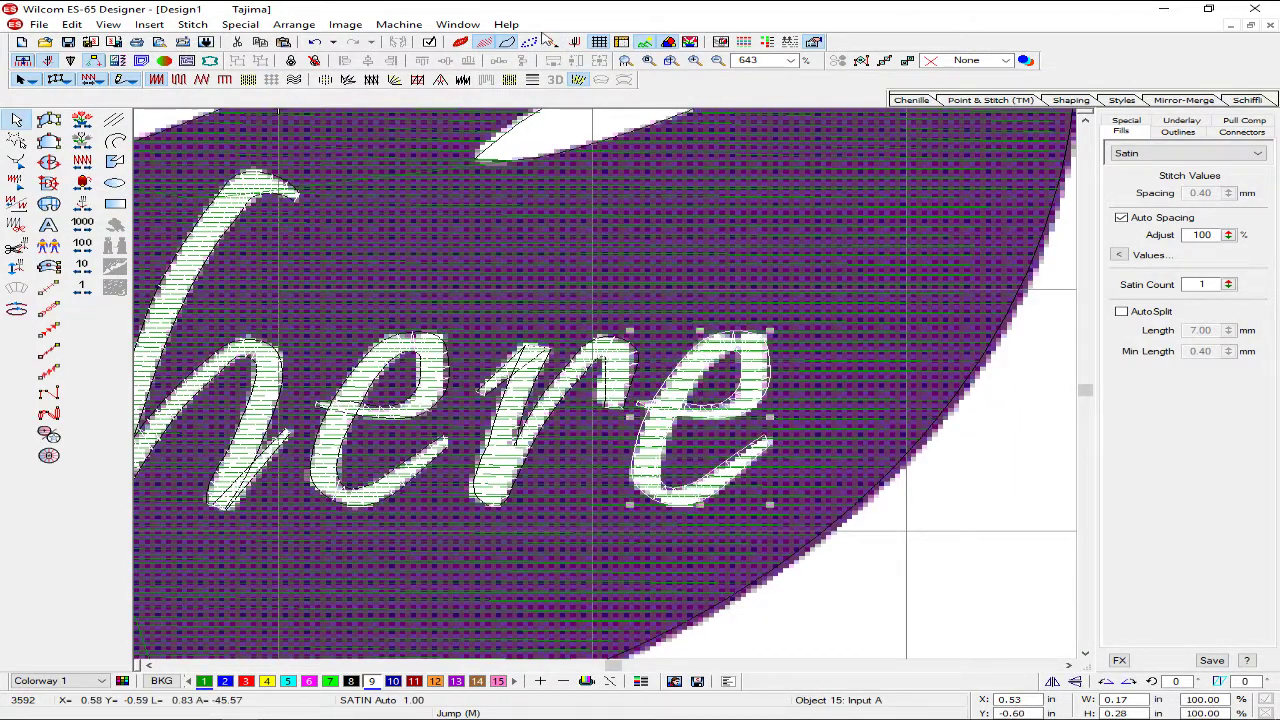
pyautogui.click(460, 41)
pyautogui.hotkey('shift', 'z')
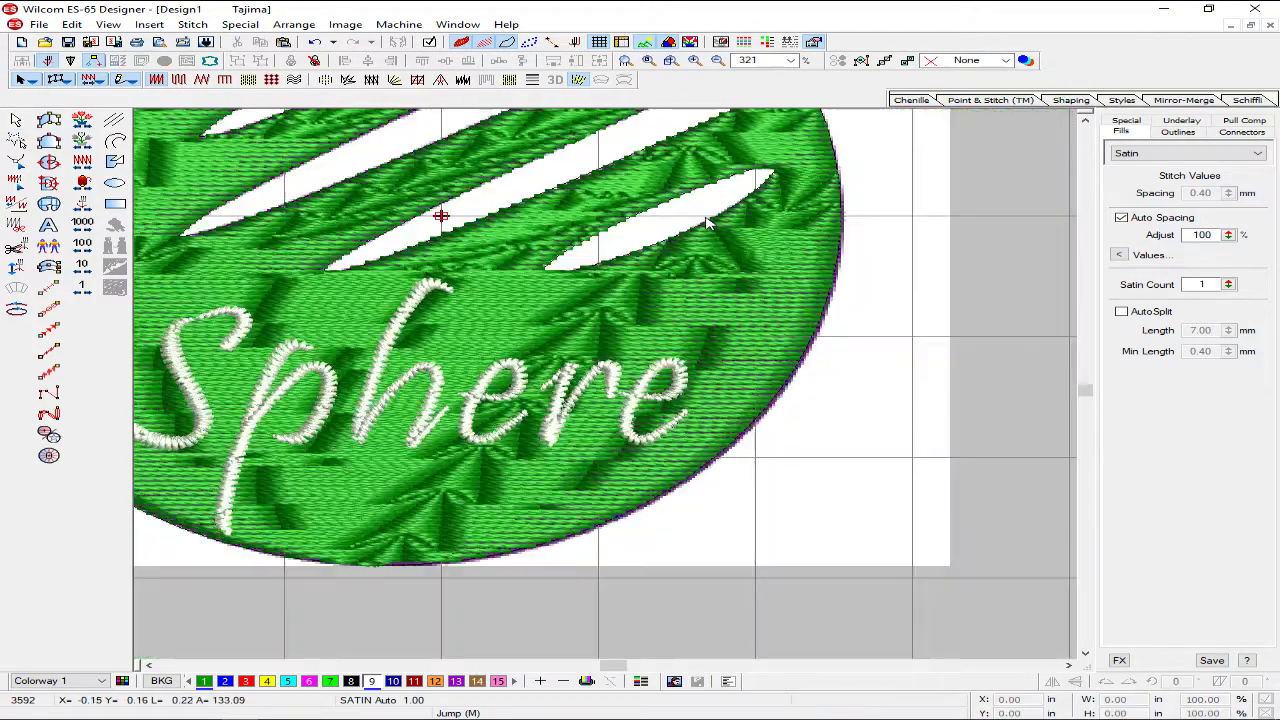
pyautogui.hotkey('shift', 'z')
pyautogui.press('z')
pyautogui.click(463, 44)
# - Change the oval's complex fill to Tatami and preview the whole design in TrueView
pyautogui.click(730, 322)
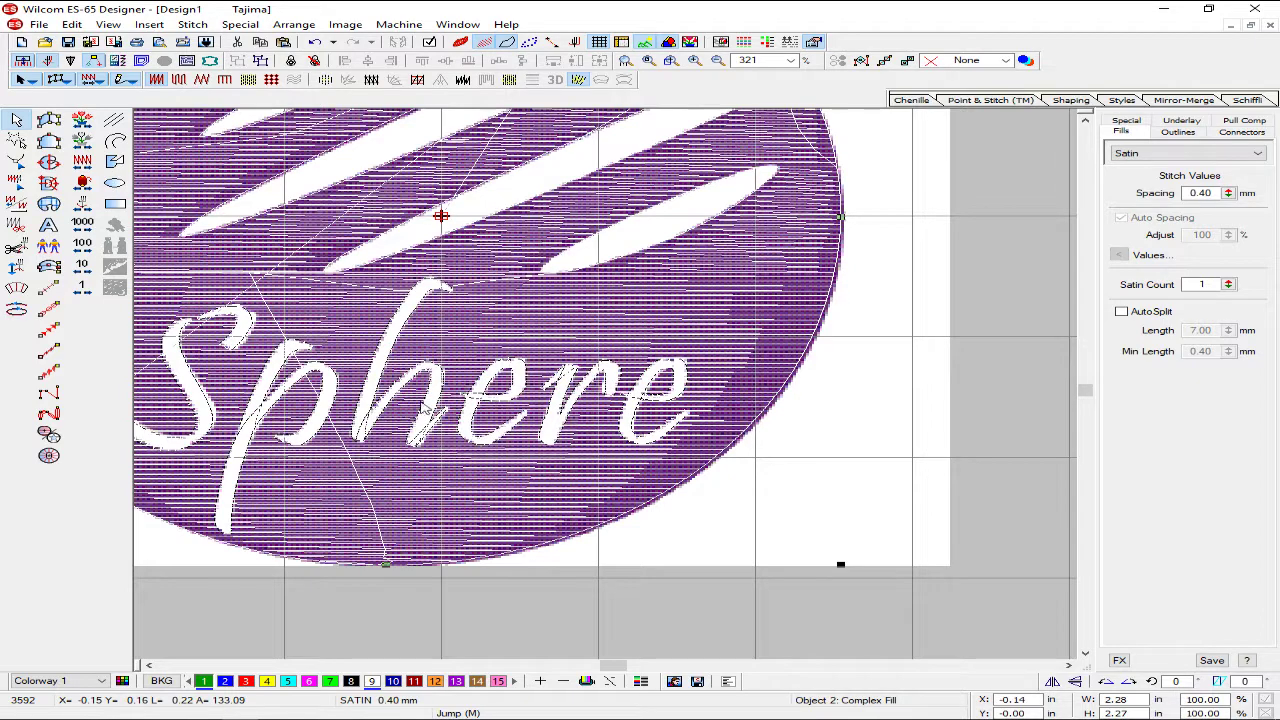
pyautogui.click(180, 80)
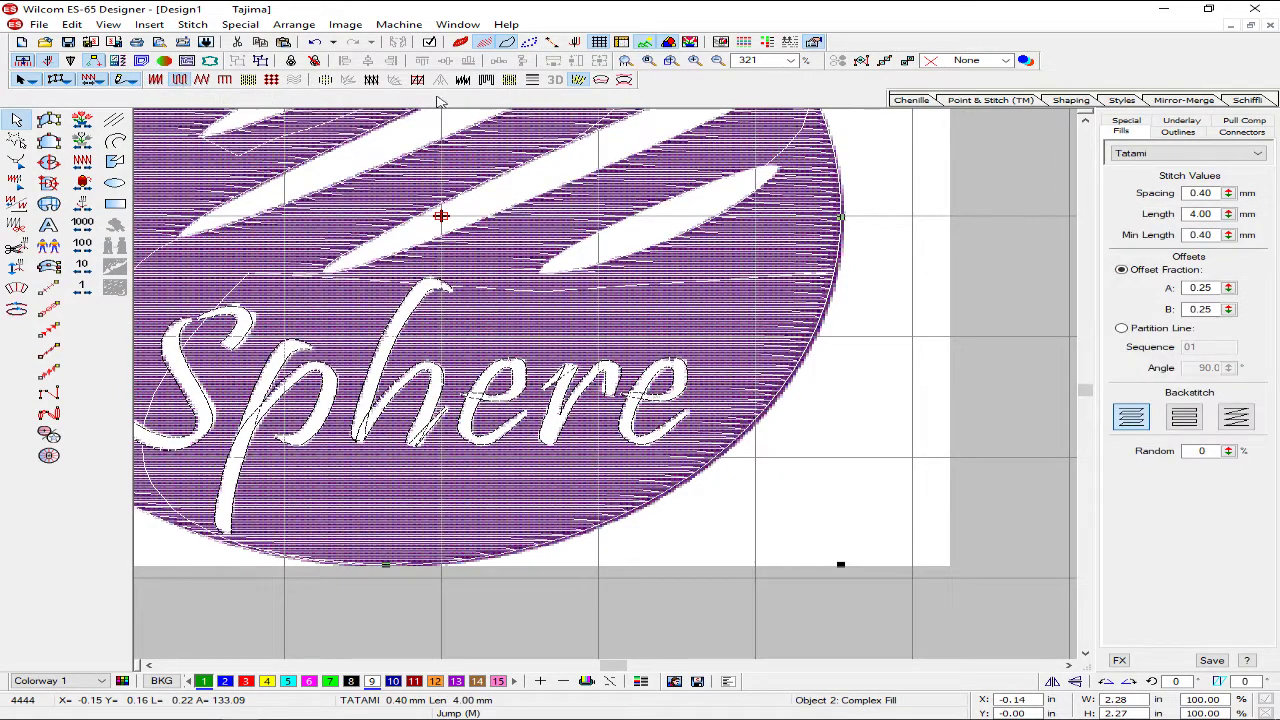
pyautogui.press('Escape')
pyautogui.click(460, 44)
pyautogui.hotkey('shift', 'z')
pyautogui.hotkey('shift', 'z')
pyautogui.press('z')
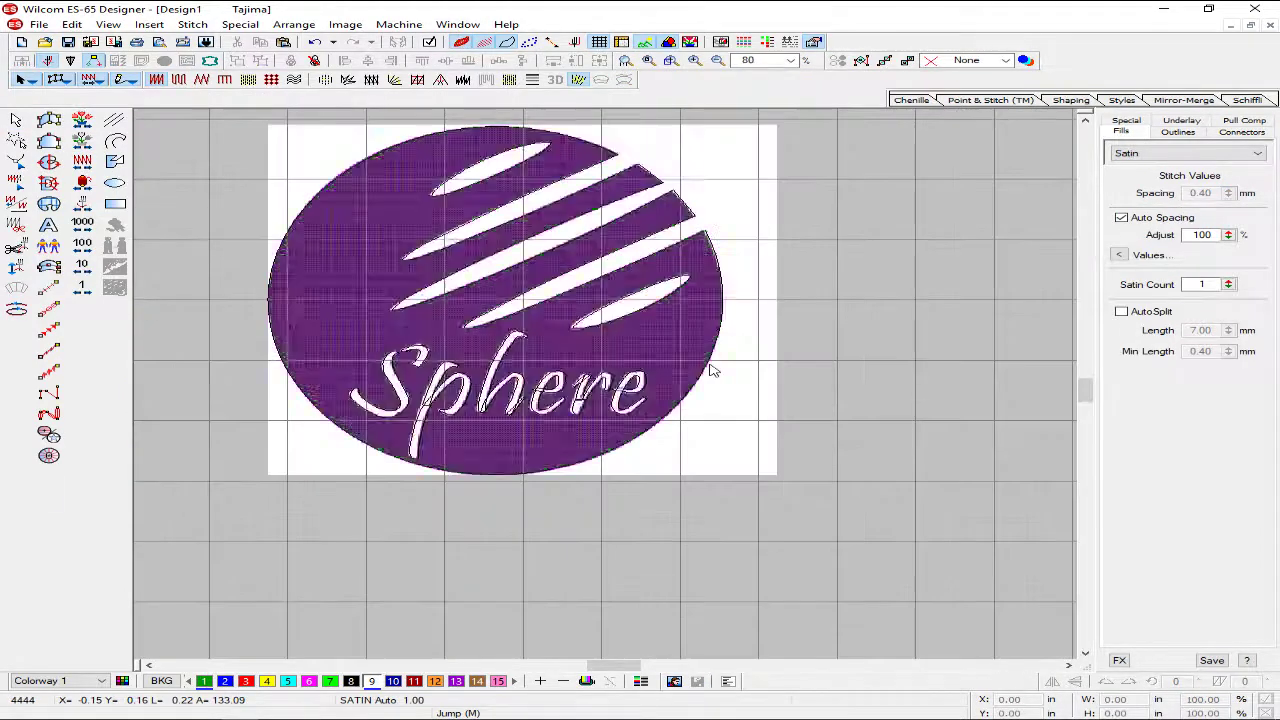
pyautogui.press('z')
pyautogui.hotkey('shift', 'z')
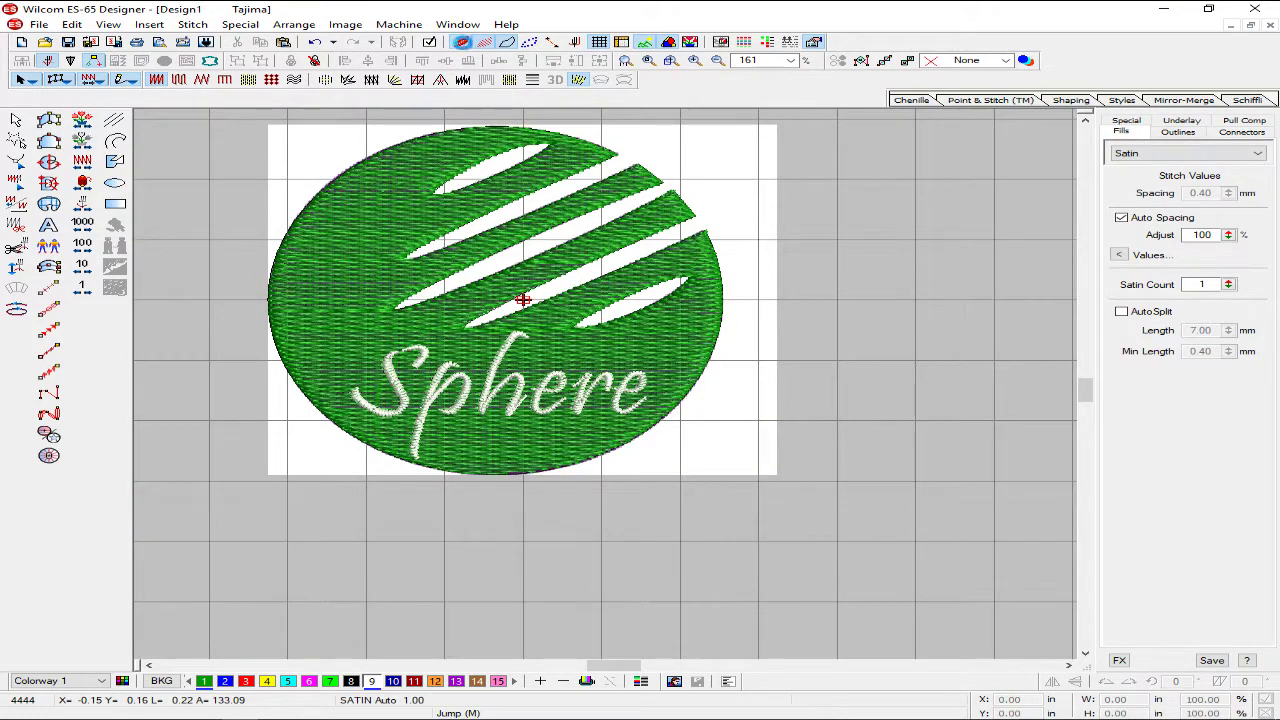
# - Inspect the oval's Tatami fill and its edge up close in the stitch view
pyautogui.click(461, 41)
pyautogui.scroll(1, 669, 178)
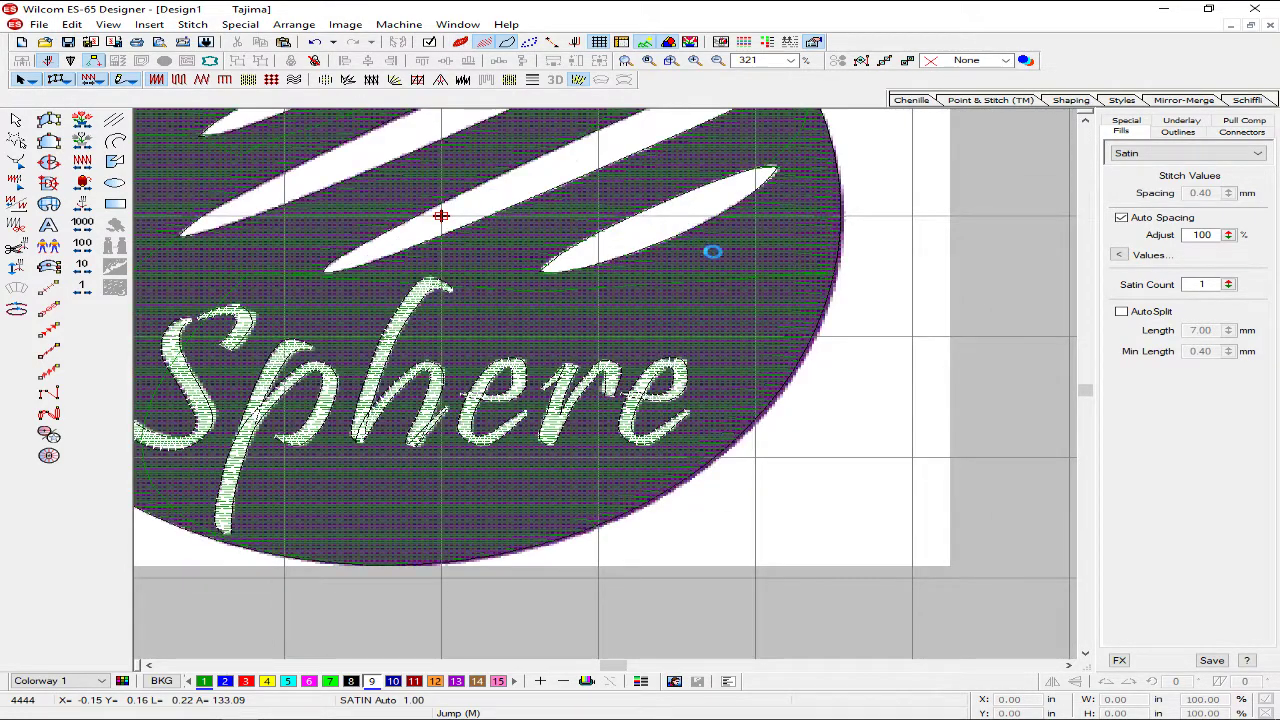
pyautogui.click(776, 405)
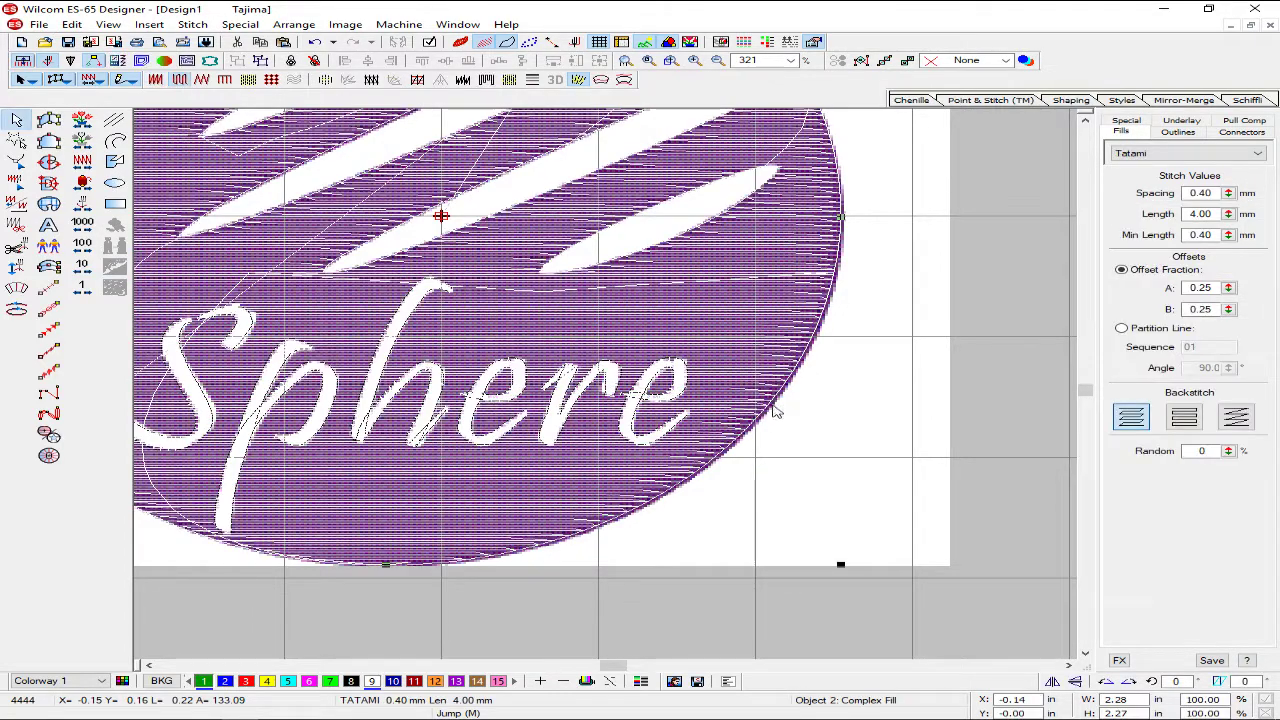
pyautogui.scroll(-1, 786, 391)
pyautogui.click(786, 391)
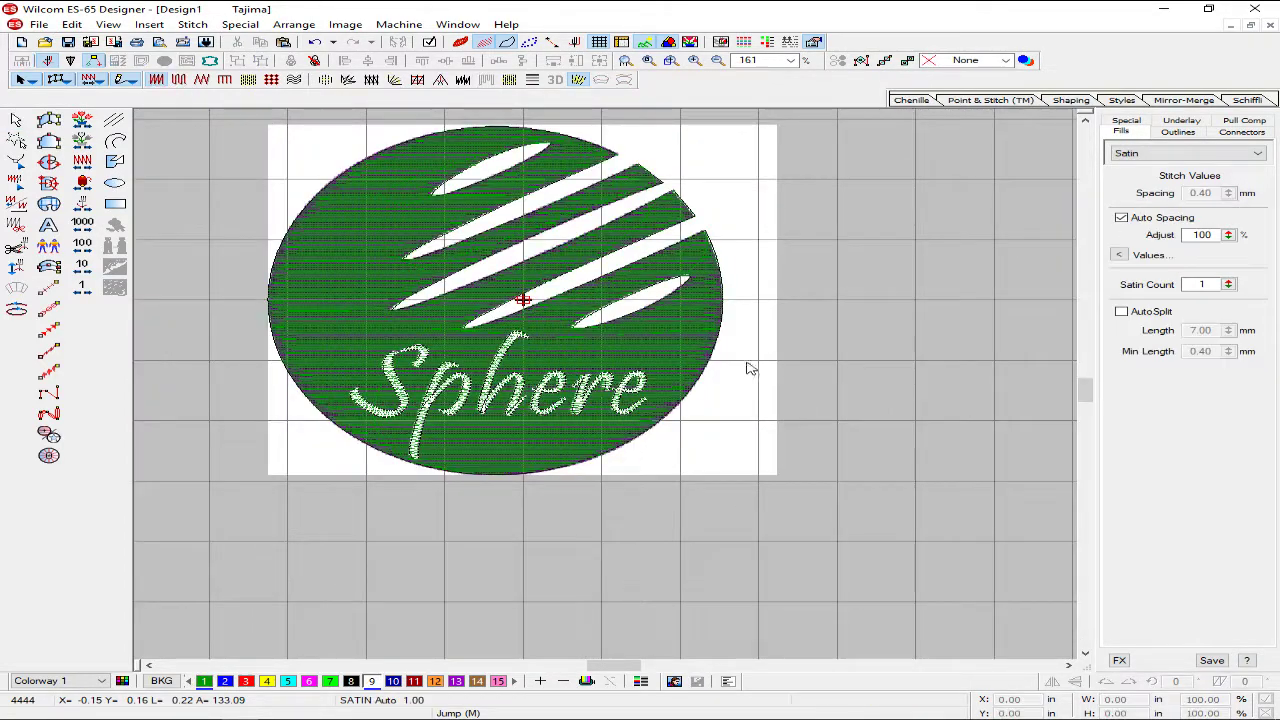
pyautogui.click(115, 182)
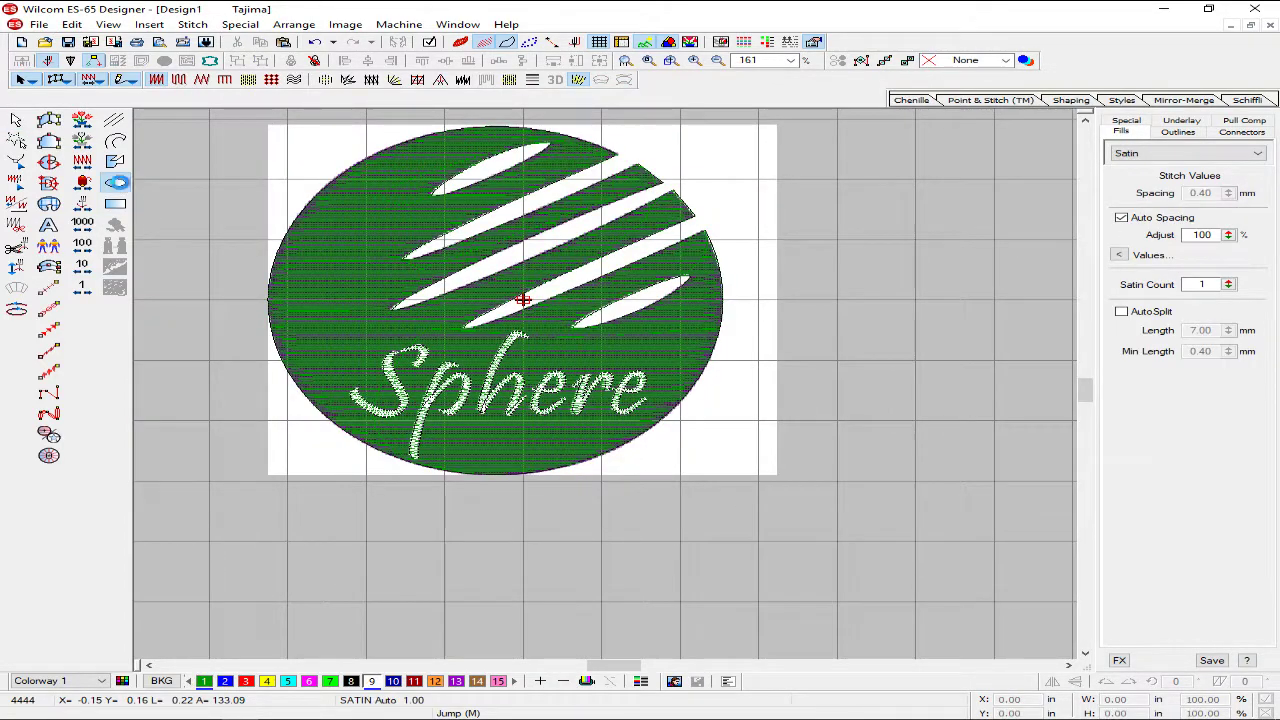
pyautogui.click(523, 300)
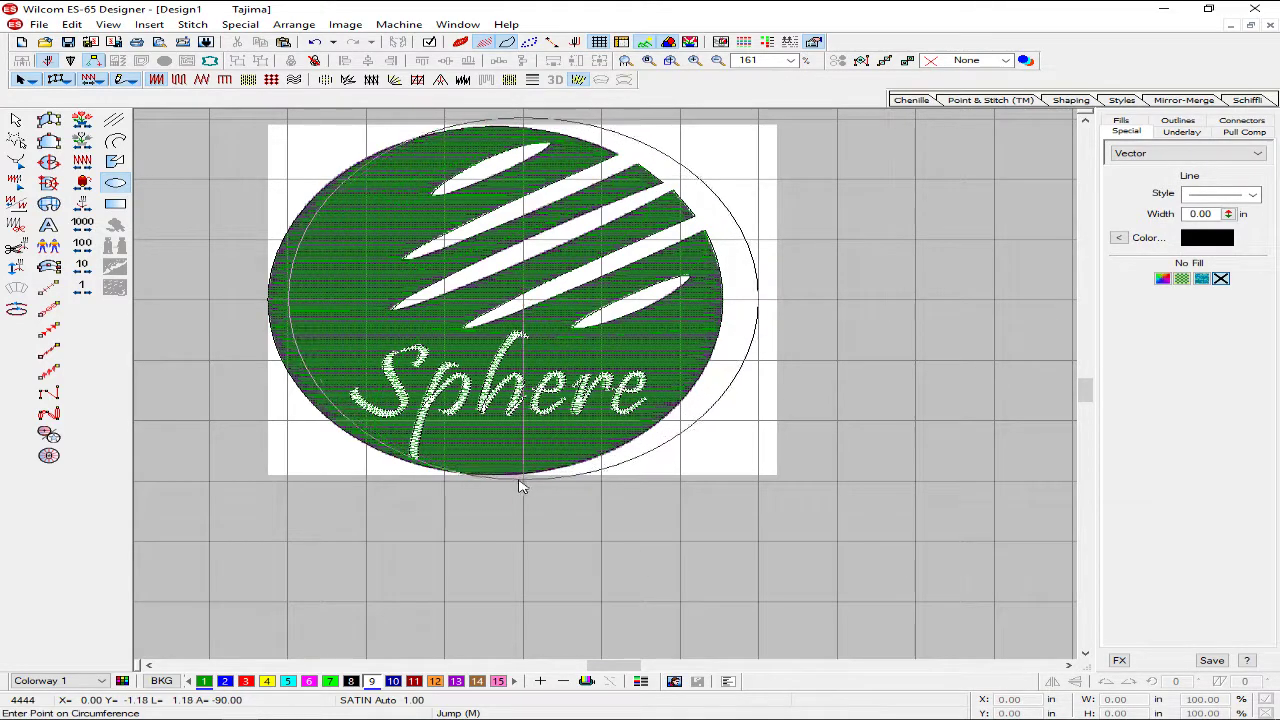
pyautogui.click(555, 462)
pyautogui.press('Return')
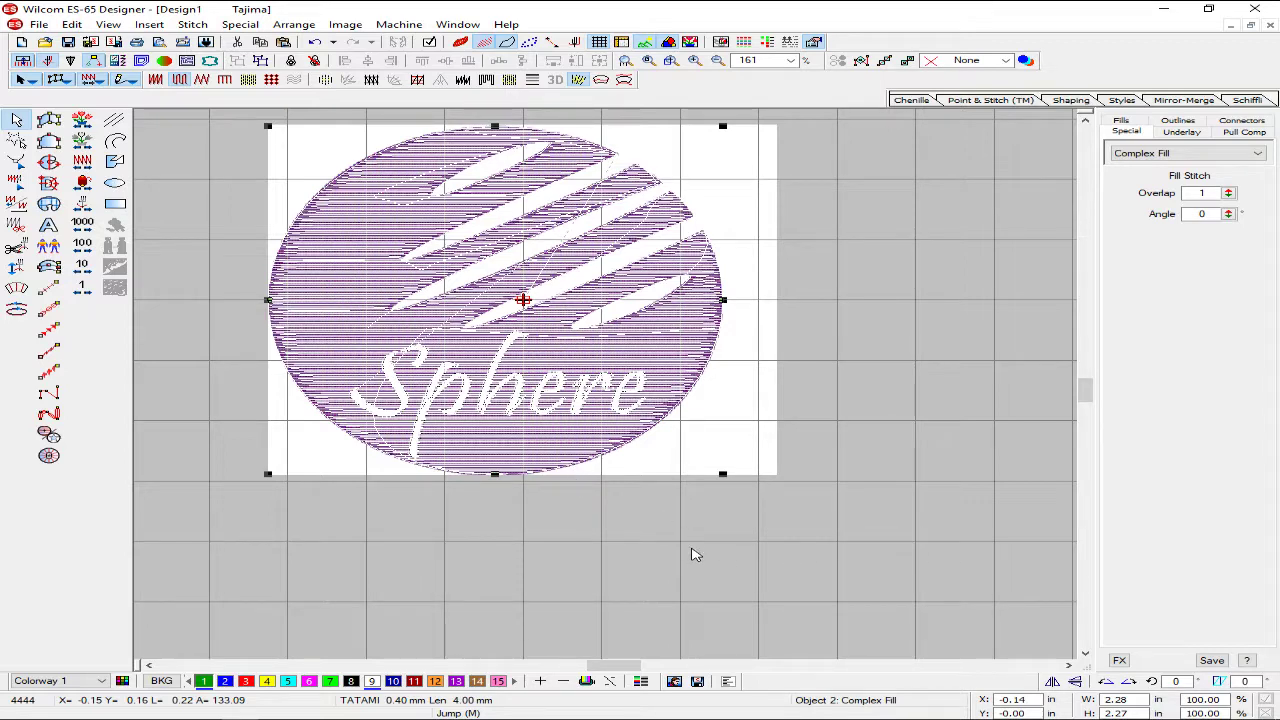
pyautogui.click(692, 474)
# - Draw a vector circle about 1.52 in across near the centre of the design
pyautogui.click(115, 183)
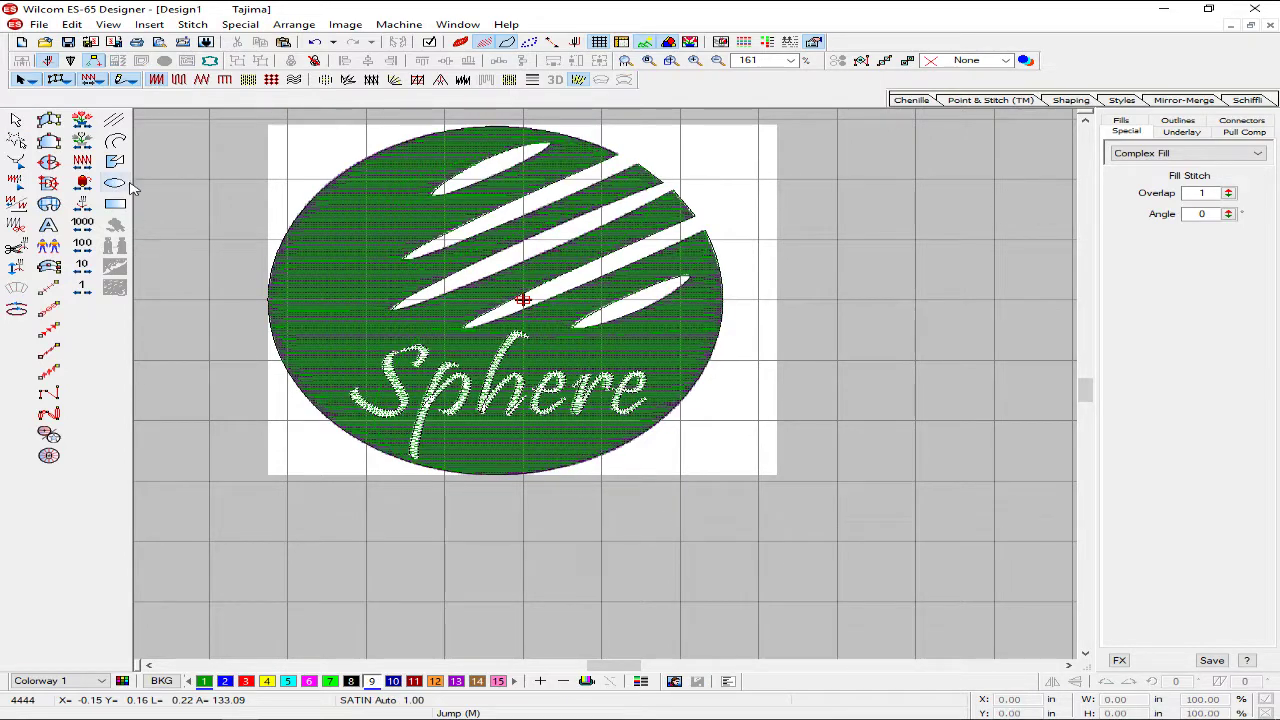
pyautogui.click(522, 300)
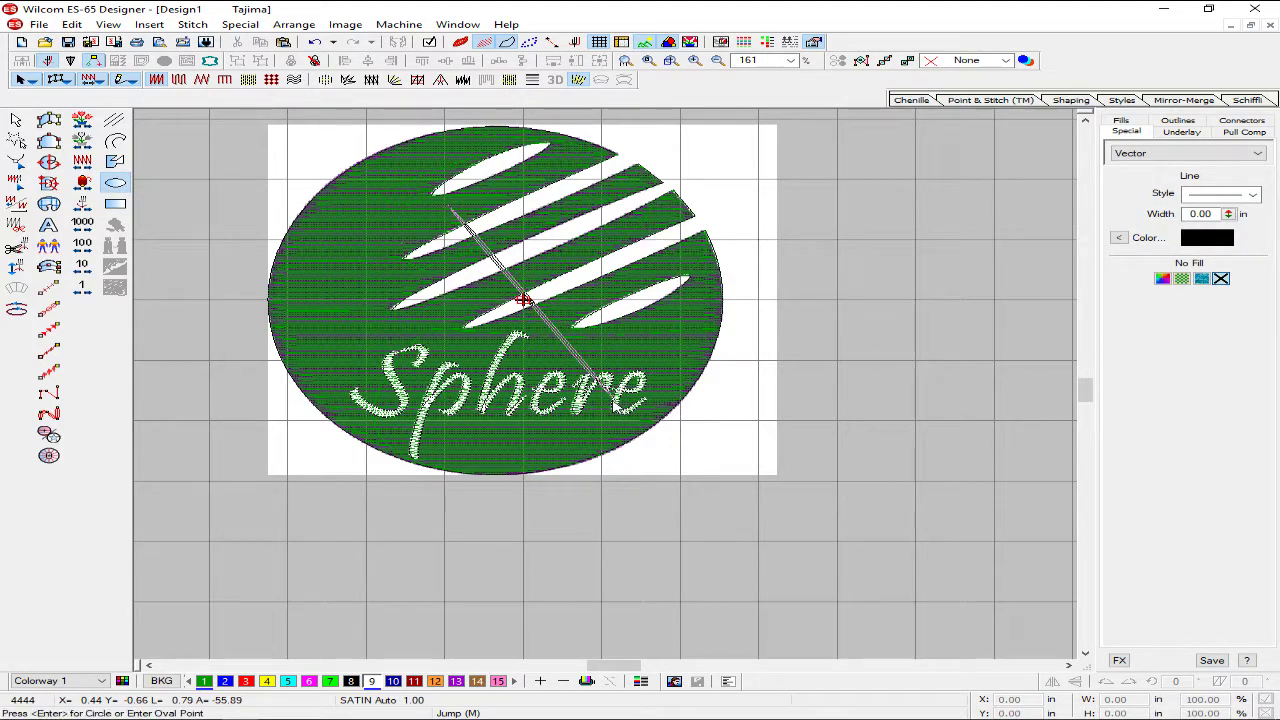
pyautogui.press('Return')
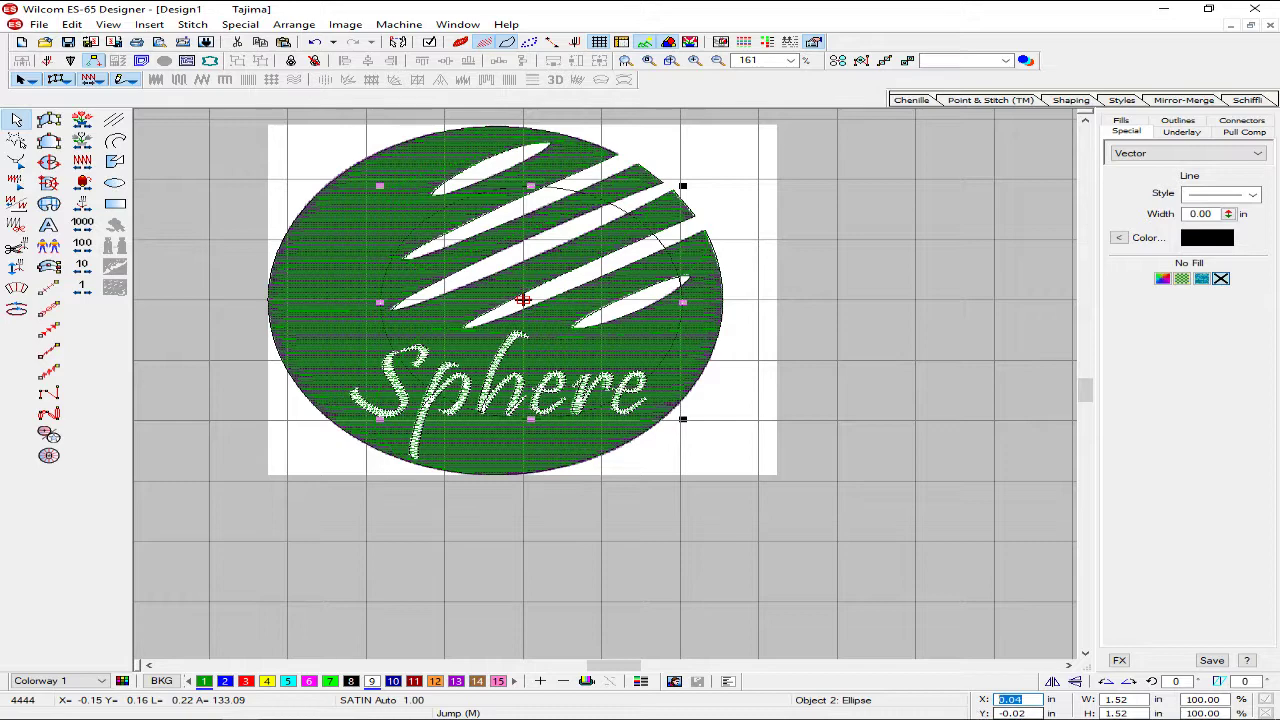
# - Centre the circle on the origin at X 0, Y 0 and resize it to 2.28 in wide by 2.27 in high
pyautogui.write('0')
pyautogui.press('Tab')
pyautogui.write('0')
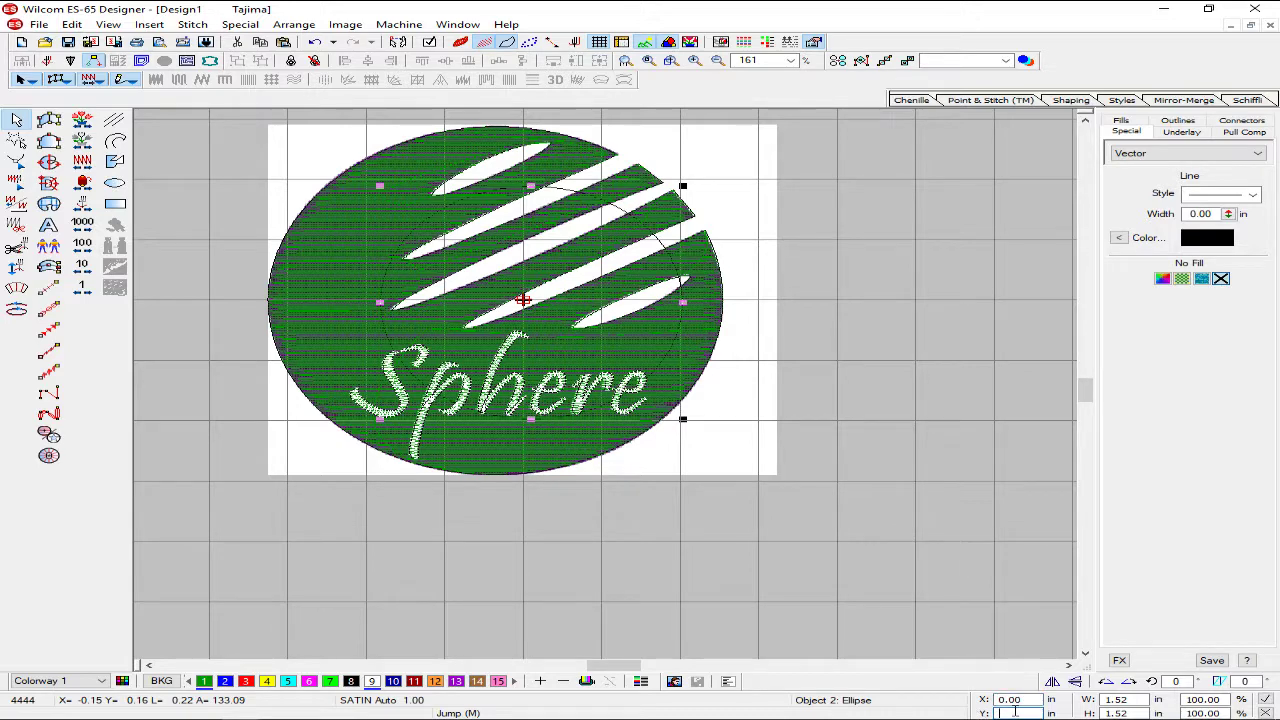
pyautogui.press('Tab')
pyautogui.write('2.28')
pyautogui.press('Tab')
pyautogui.write('2.2')
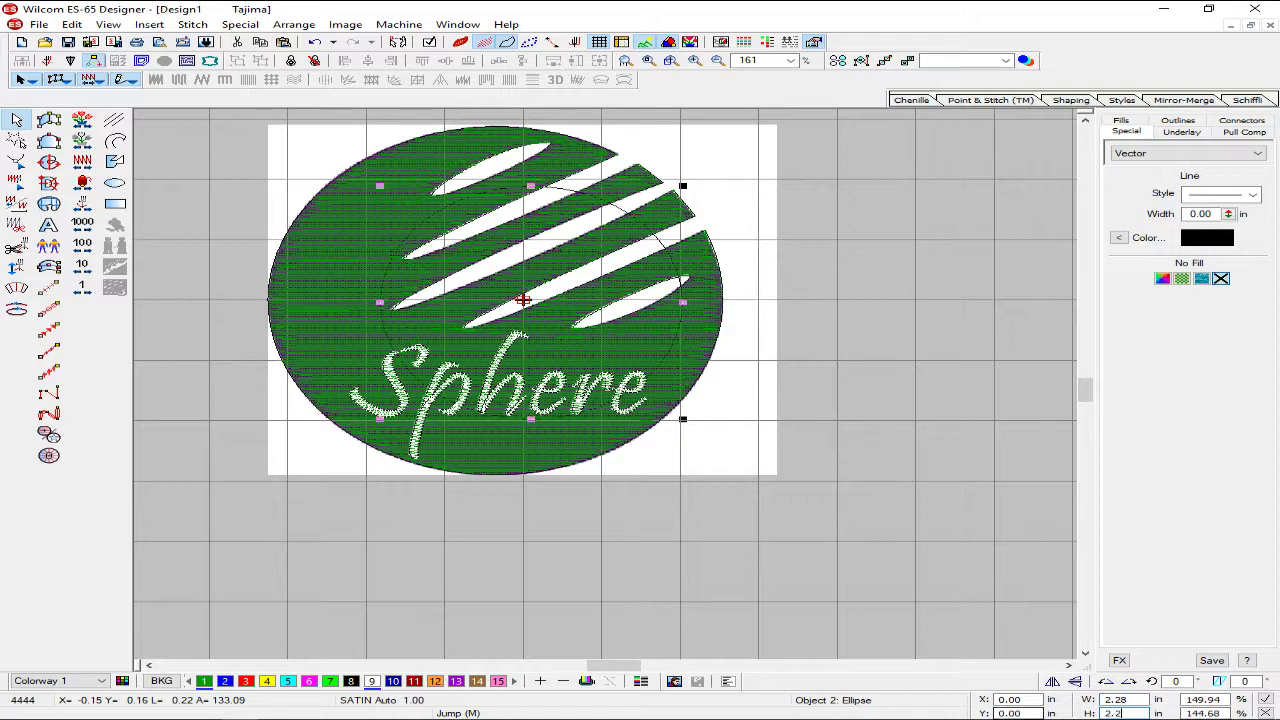
pyautogui.write('7')
pyautogui.press('Return')
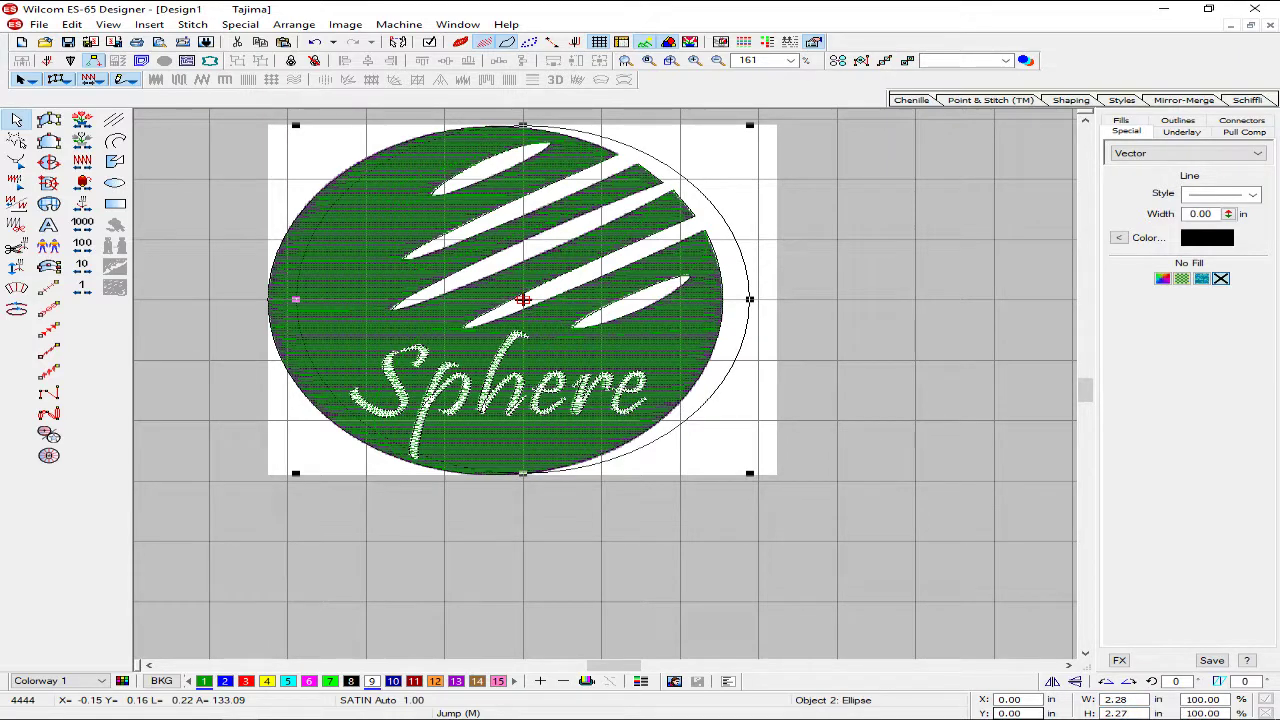
# - Move the vector ellipse to X -0.13 in so it fits the green oval, and convert it into a satin Input C border
pyautogui.moveTo(522, 299); pyautogui.dragTo(494, 299)
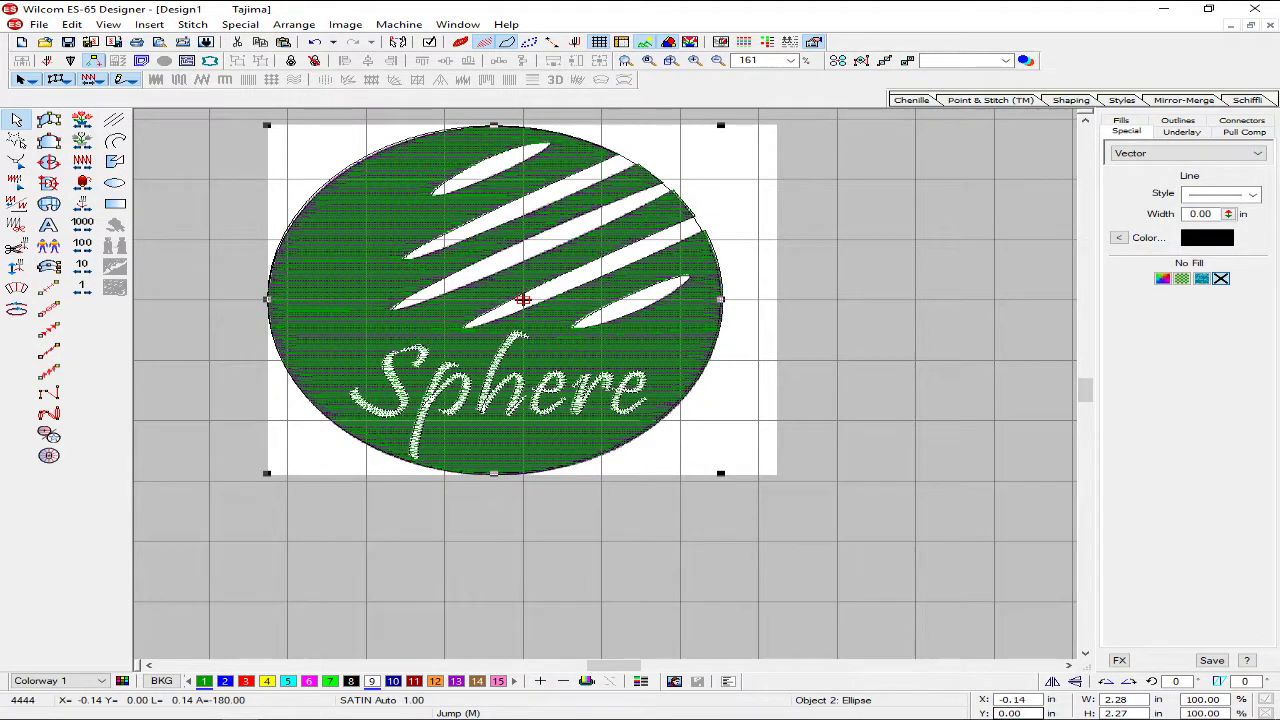
pyautogui.press('Right')
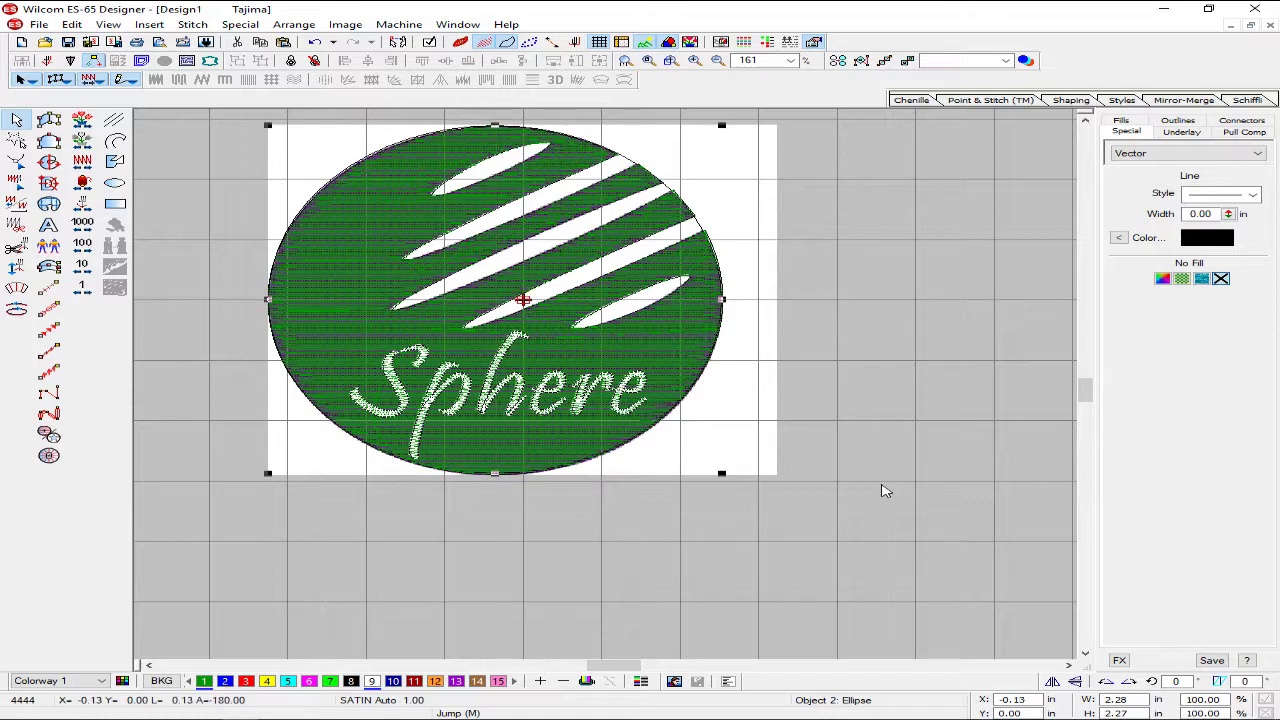
pyautogui.click(49, 265)
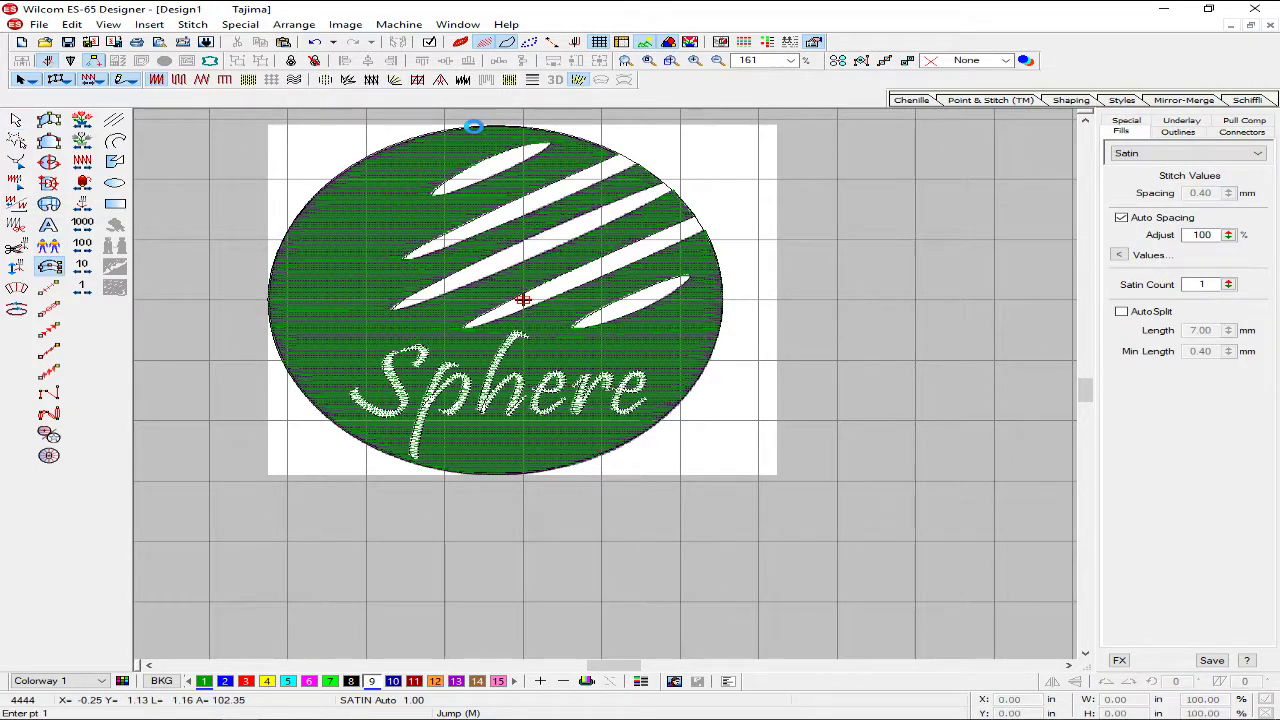
pyautogui.click(474, 127)
pyautogui.press('Escape')
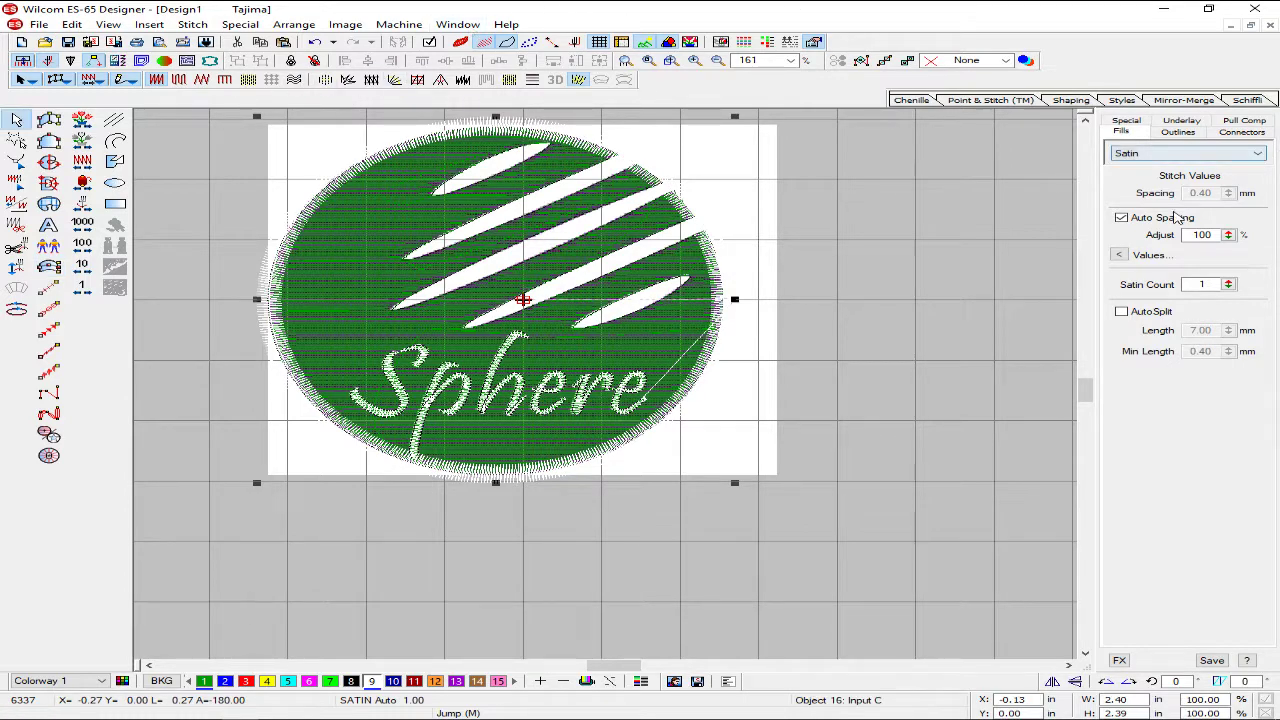
# - Set the Input C border's column width to 0.08 in and preview the design in TrueView
pyautogui.rightClick(697, 178)
pyautogui.click(745, 183)
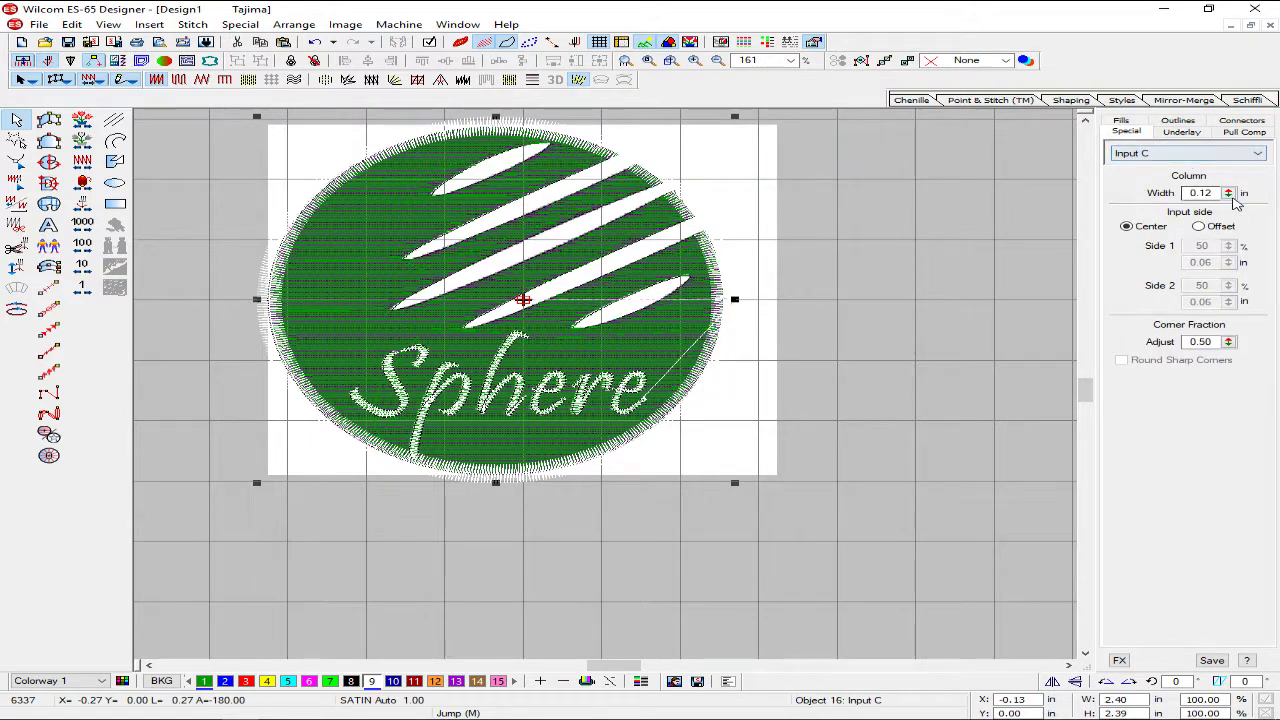
pyautogui.moveTo(1230, 196); pyautogui.dragTo(1057, 256)
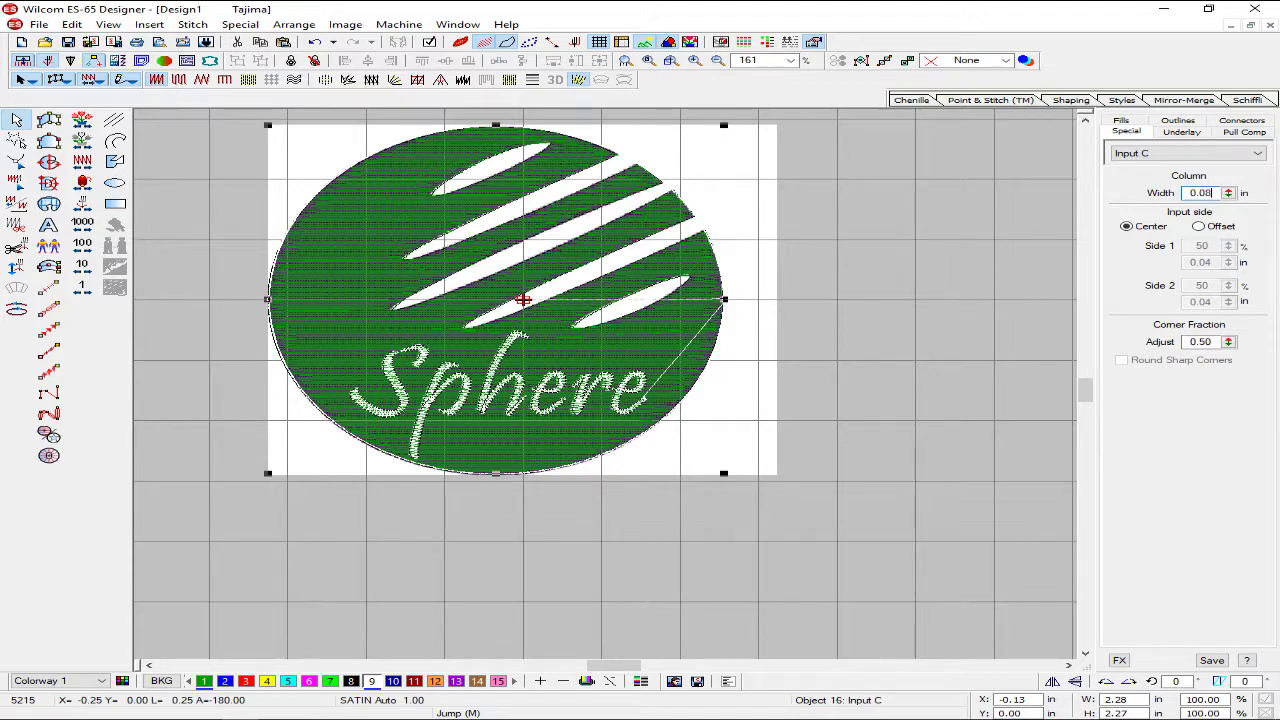
pyautogui.press('Return')
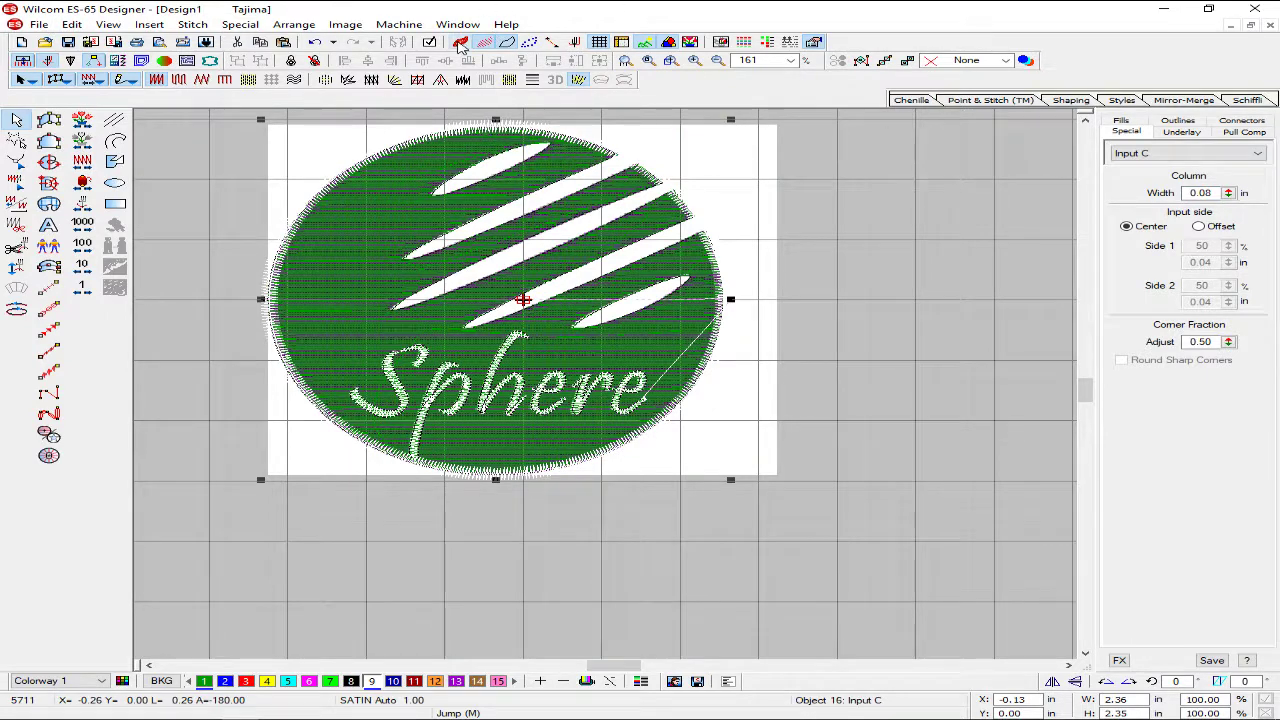
pyautogui.click(460, 42)
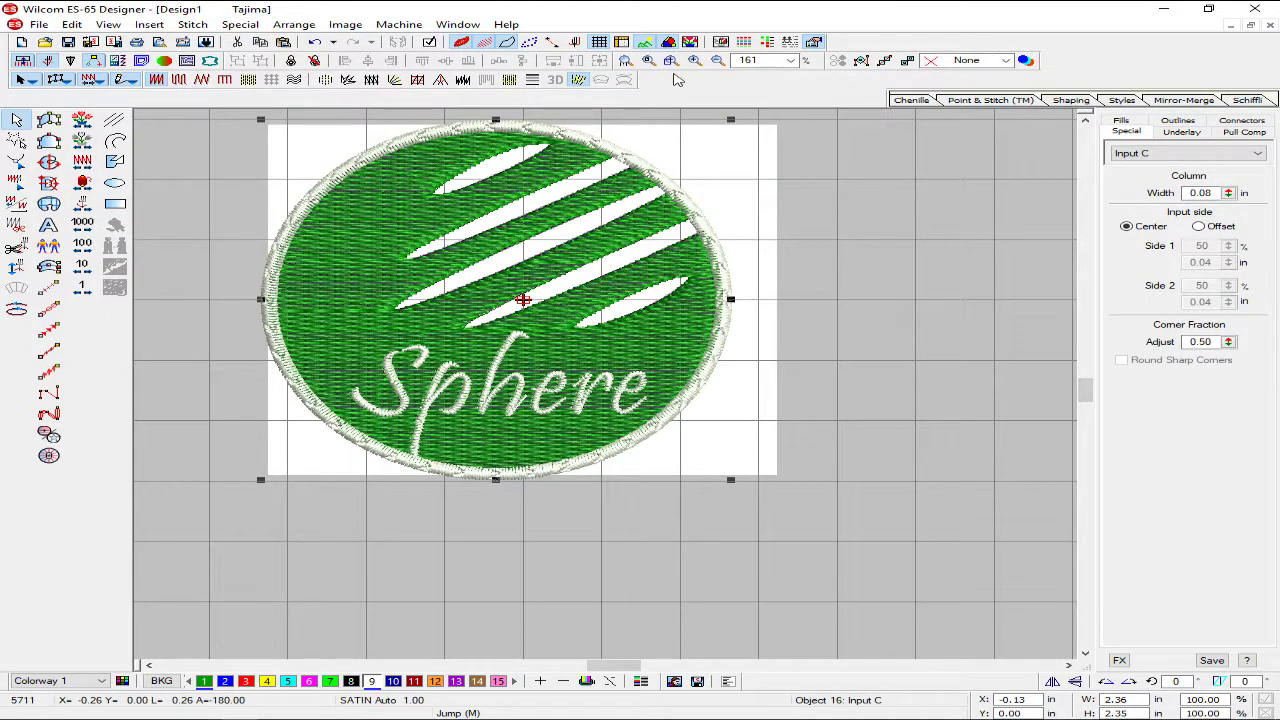
# - Turn off the stitch effect active on the oval's border and narrow its column width to 0.03 in
pyautogui.click(578, 81)
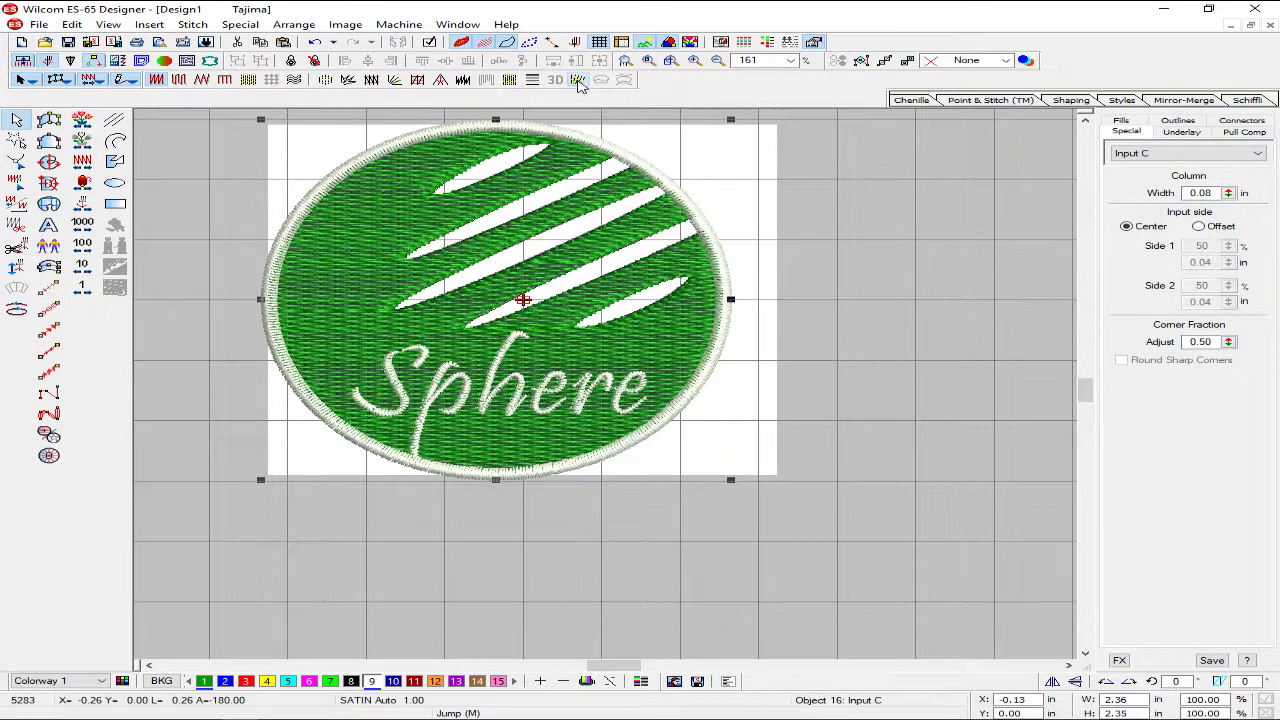
pyautogui.click(1217, 193)
pyautogui.write('2')
pyautogui.press('Return')
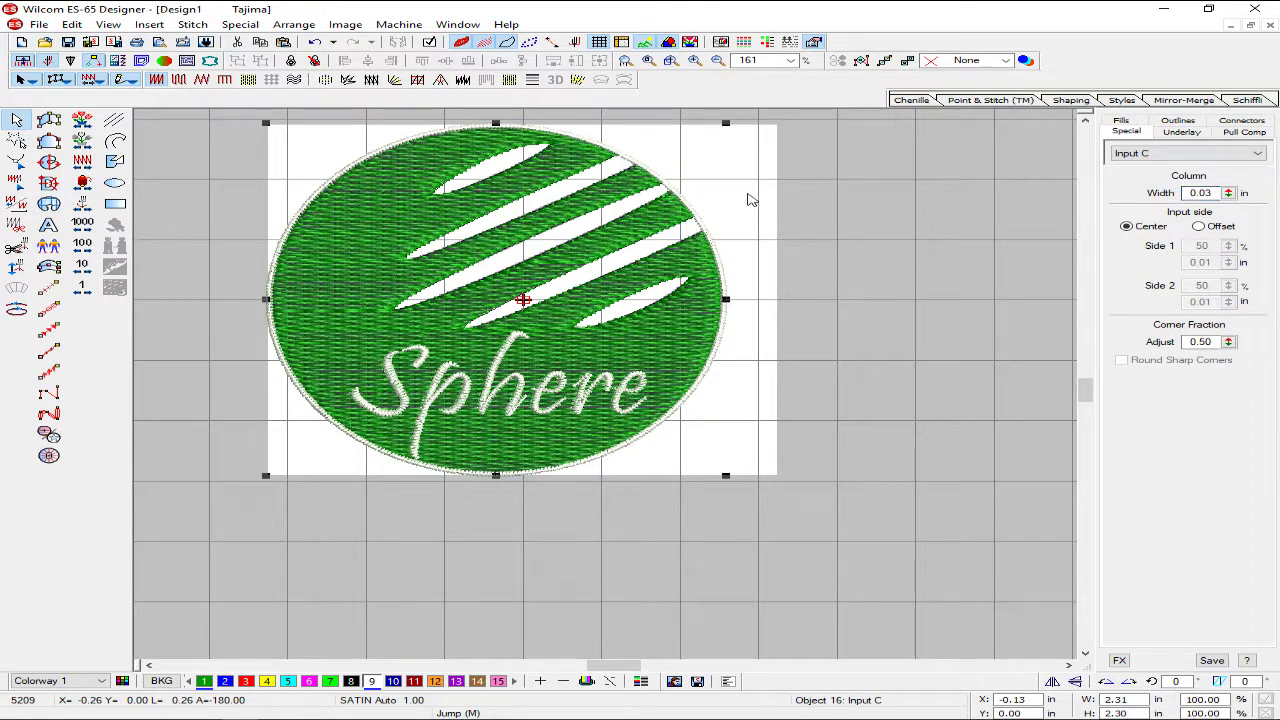
# - Recolour the oval's border with red thread colour 3 and set its column width to 0.06 in
pyautogui.click(704, 389)
pyautogui.click(247, 683)
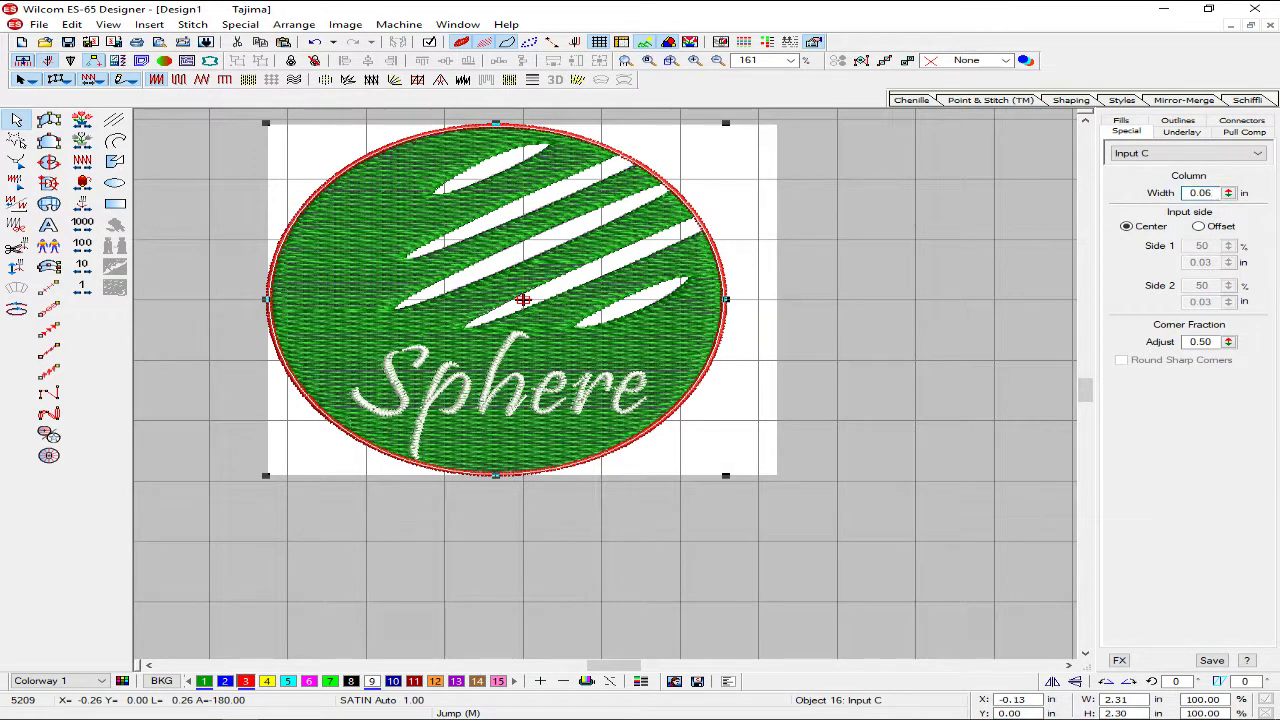
pyautogui.doubleClick(1212, 193)
pyautogui.write('0.12')
pyautogui.press('Return')
pyautogui.click(965, 328)
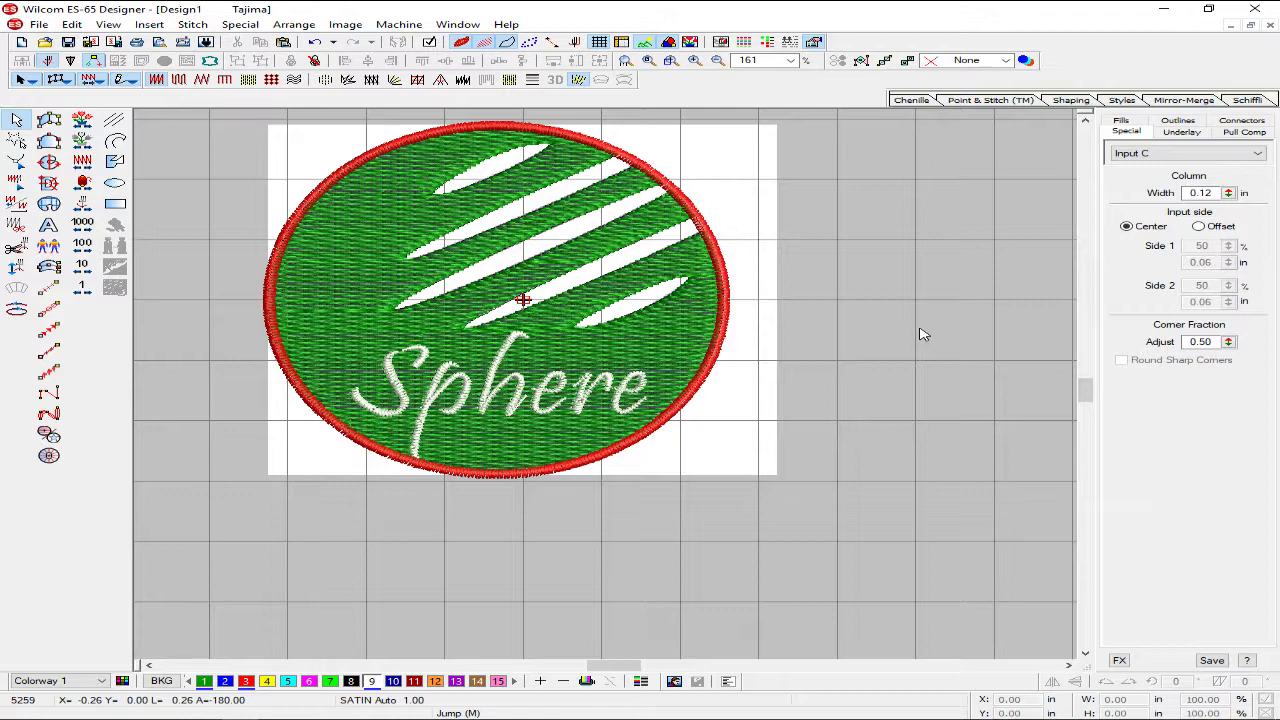
pyautogui.press('space')
pyautogui.click(763, 175)
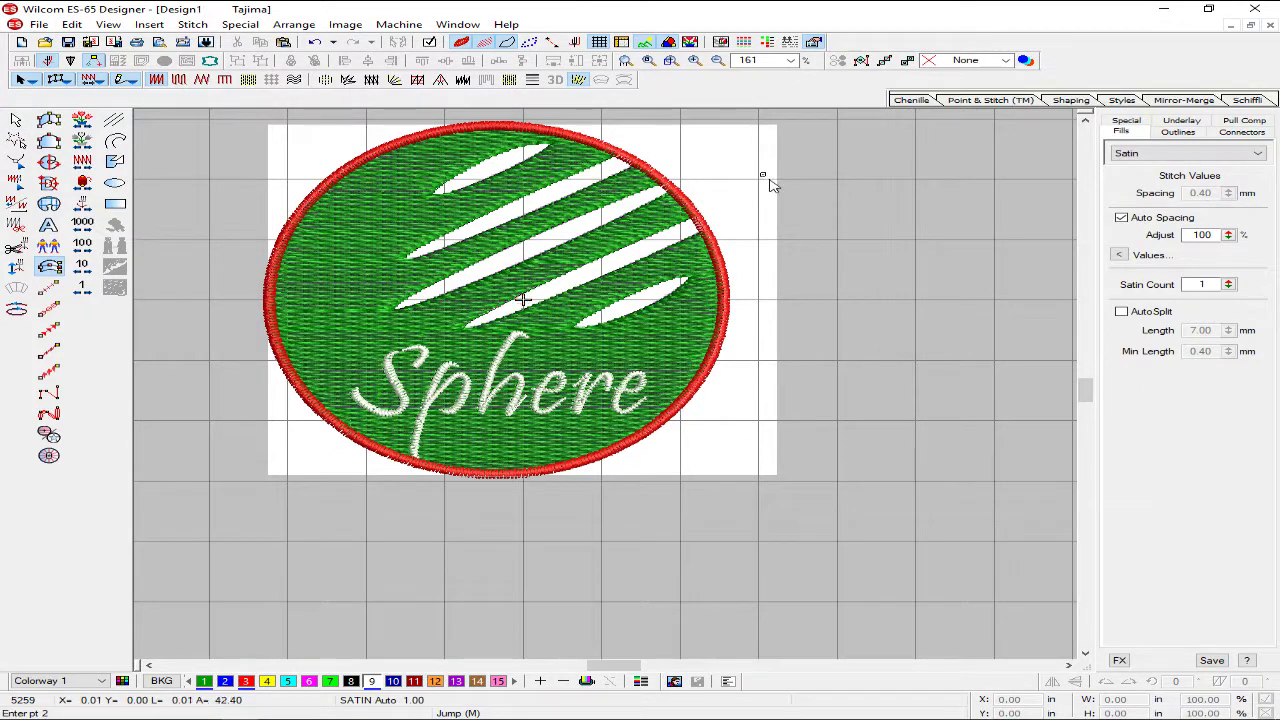
pyautogui.press('Escape')
# - Move the Sphere bitmap out from under the stitches to beside the embroidered oval for a full side-by-side view
pyautogui.moveTo(757, 190); pyautogui.dragTo(998, 302)
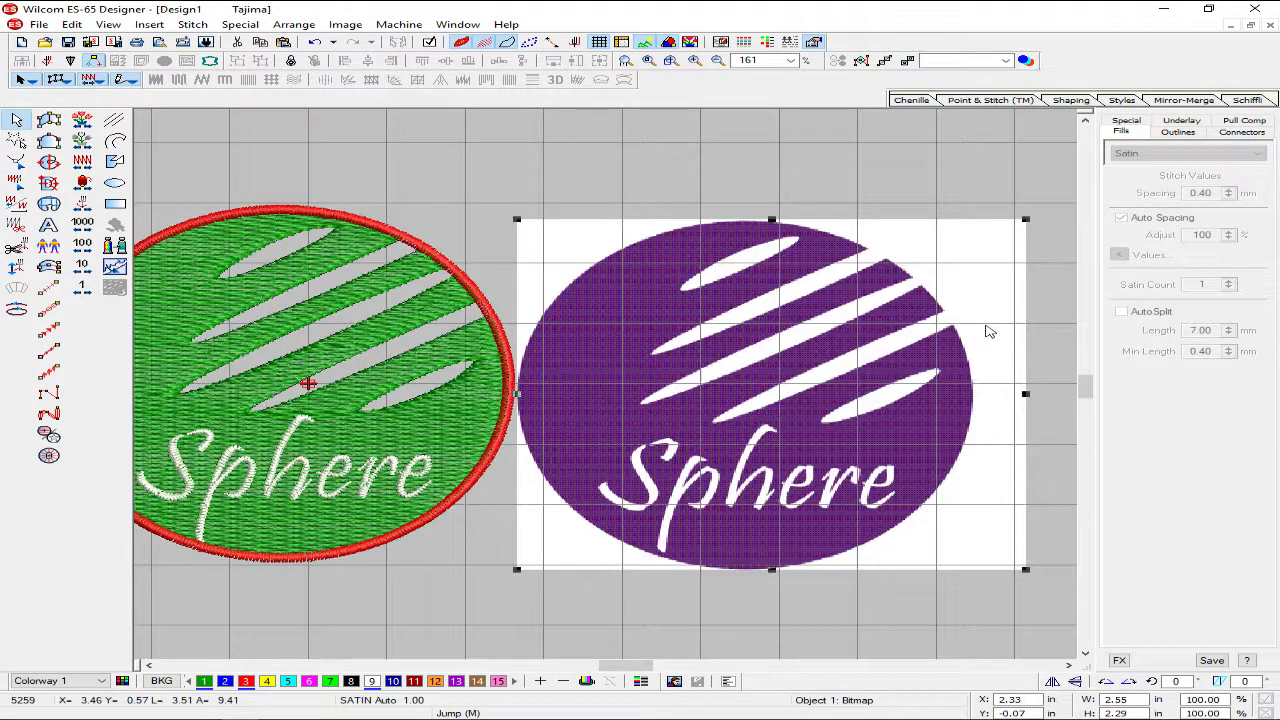
pyautogui.press('0')
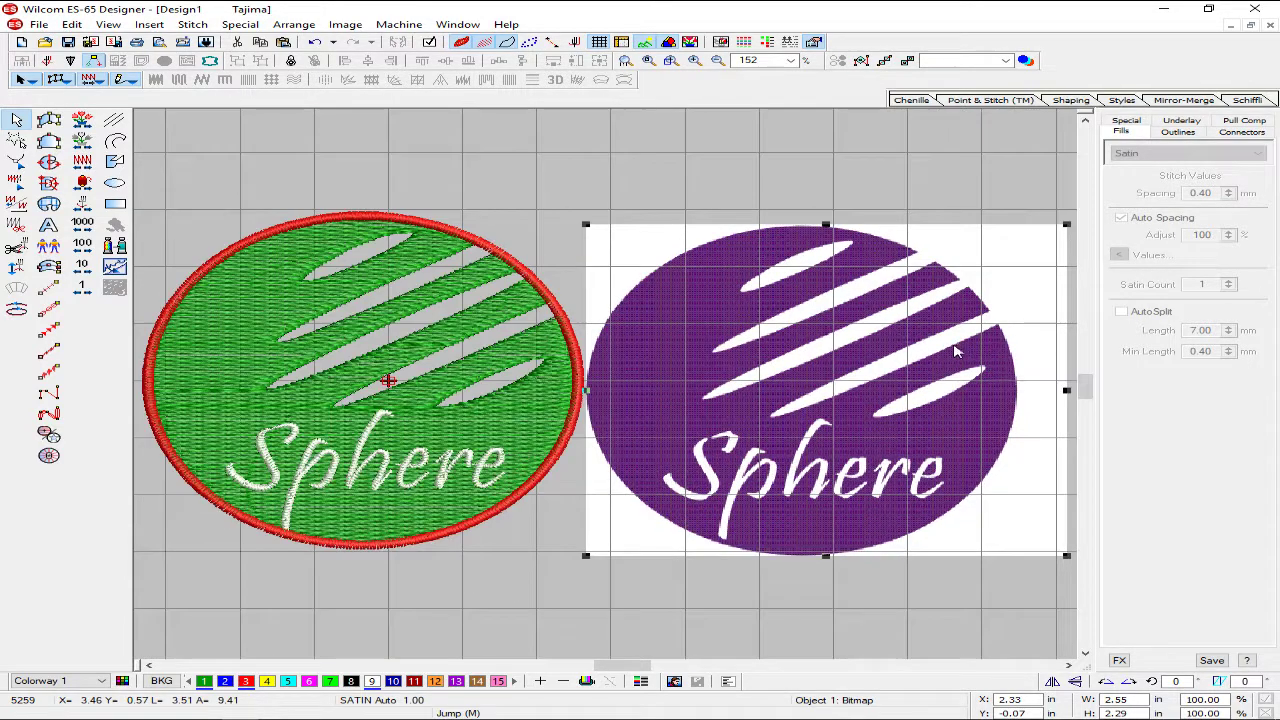
pyautogui.press('Escape')
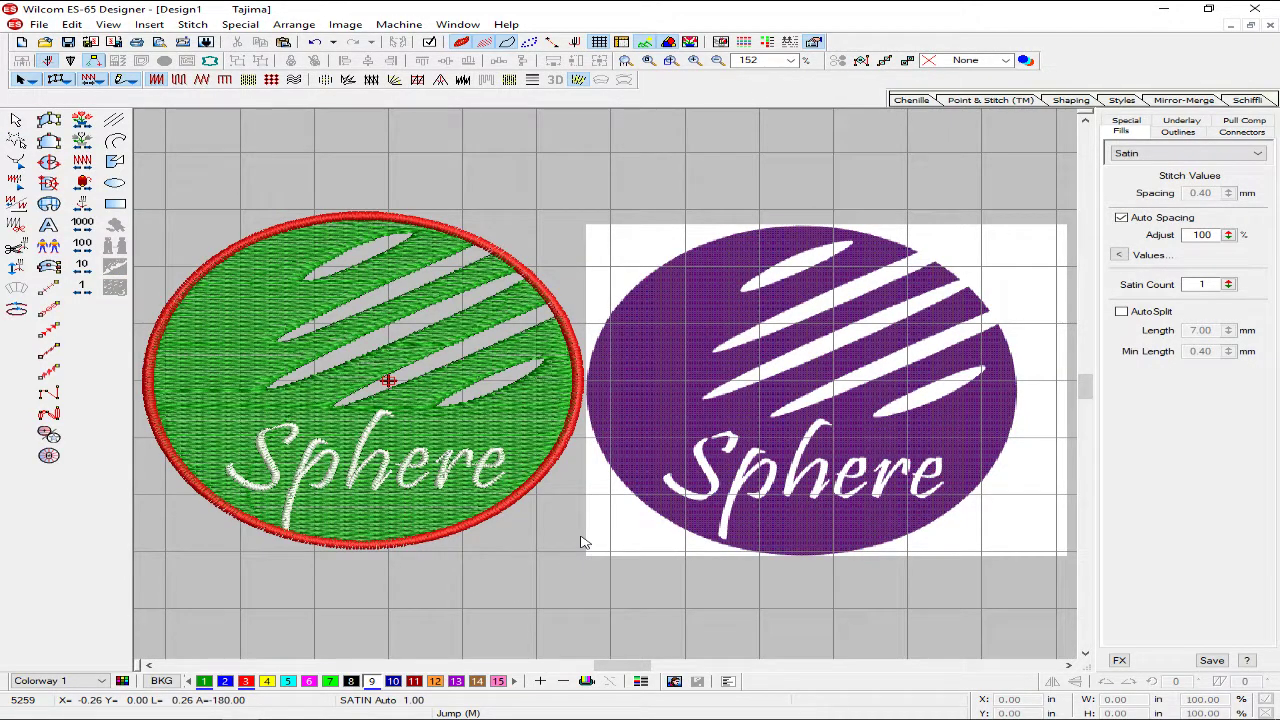
# - Delete the red satin border around the green oval
pyautogui.click(500, 248)
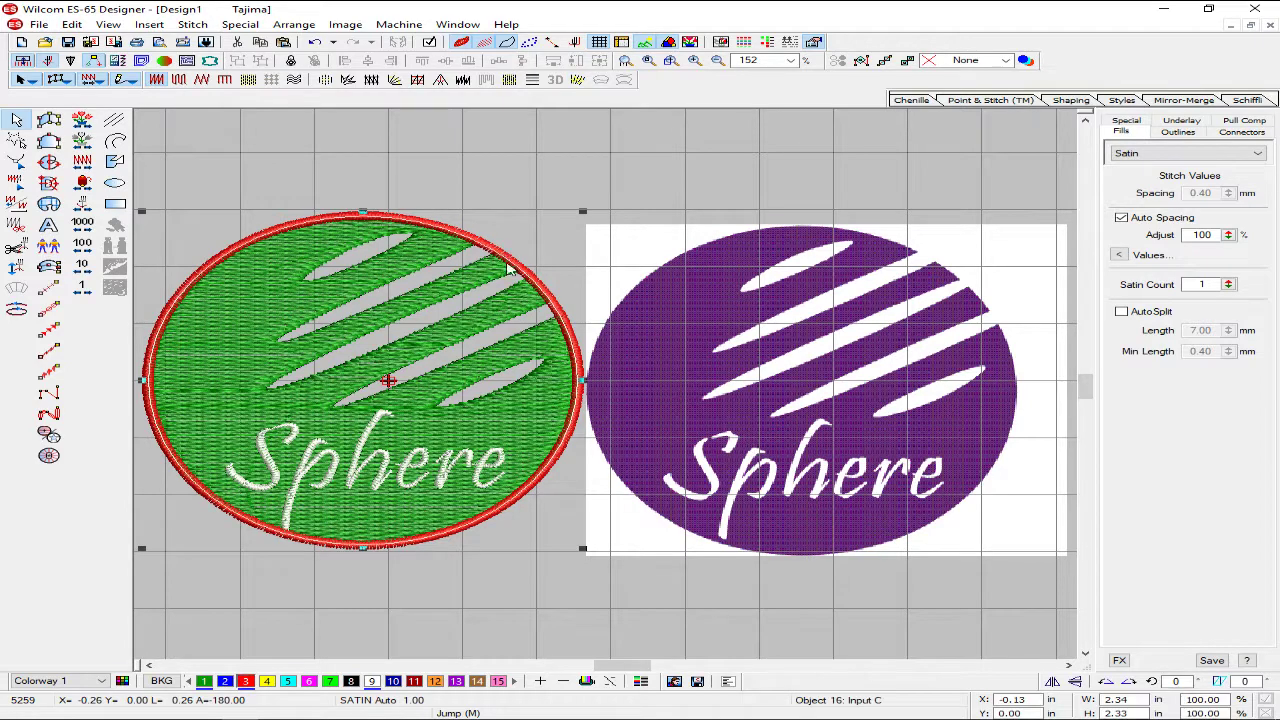
pyautogui.press('Delete')
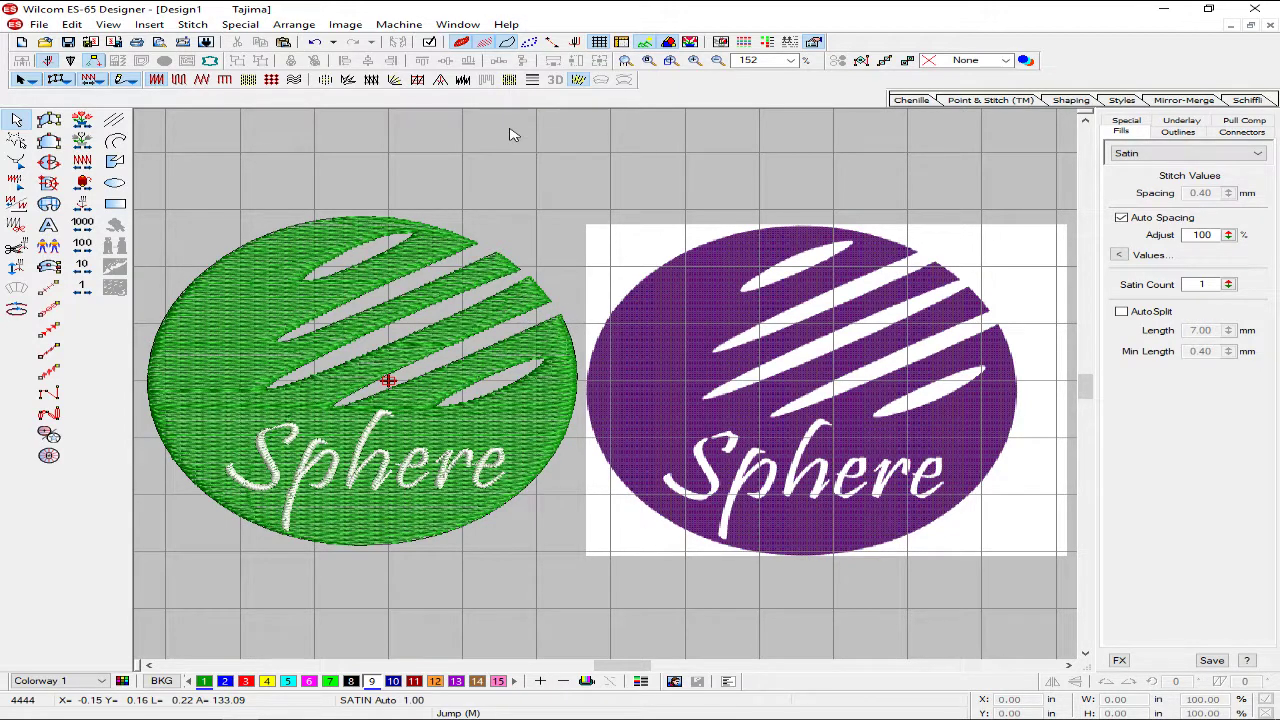
pyautogui.press('0')
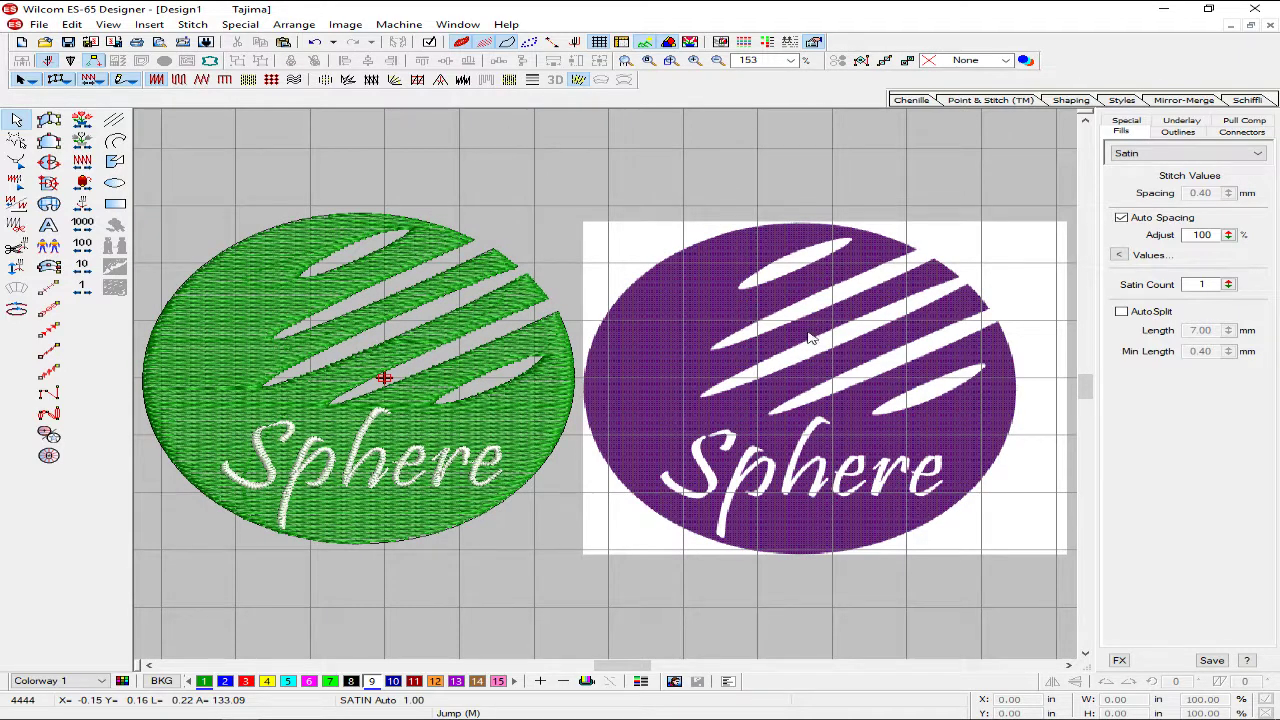
# - Move the bitmap close beside the stitched oval at X 2.30 in and align it vertically at Y 0.00 in
pyautogui.moveTo(808, 337); pyautogui.dragTo(825, 378)
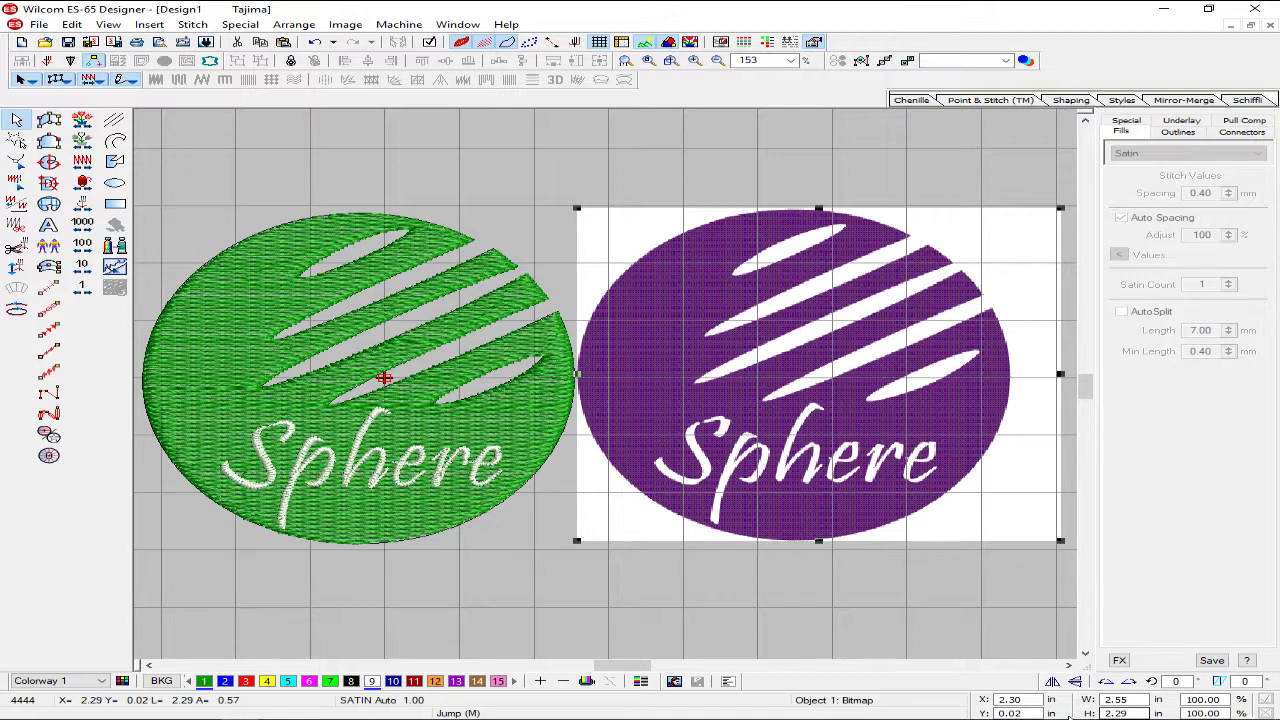
pyautogui.doubleClick(1022, 713)
pyautogui.write('-')
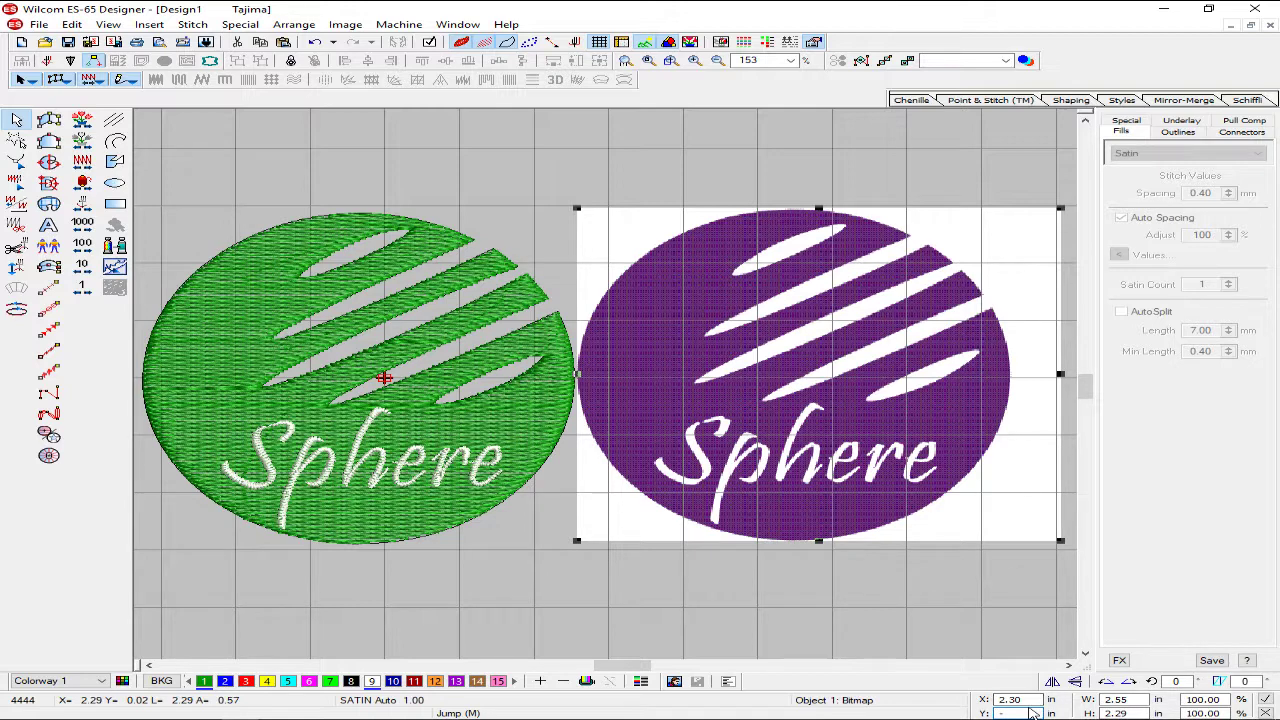
pyautogui.write('0.02')
pyautogui.press('Return')
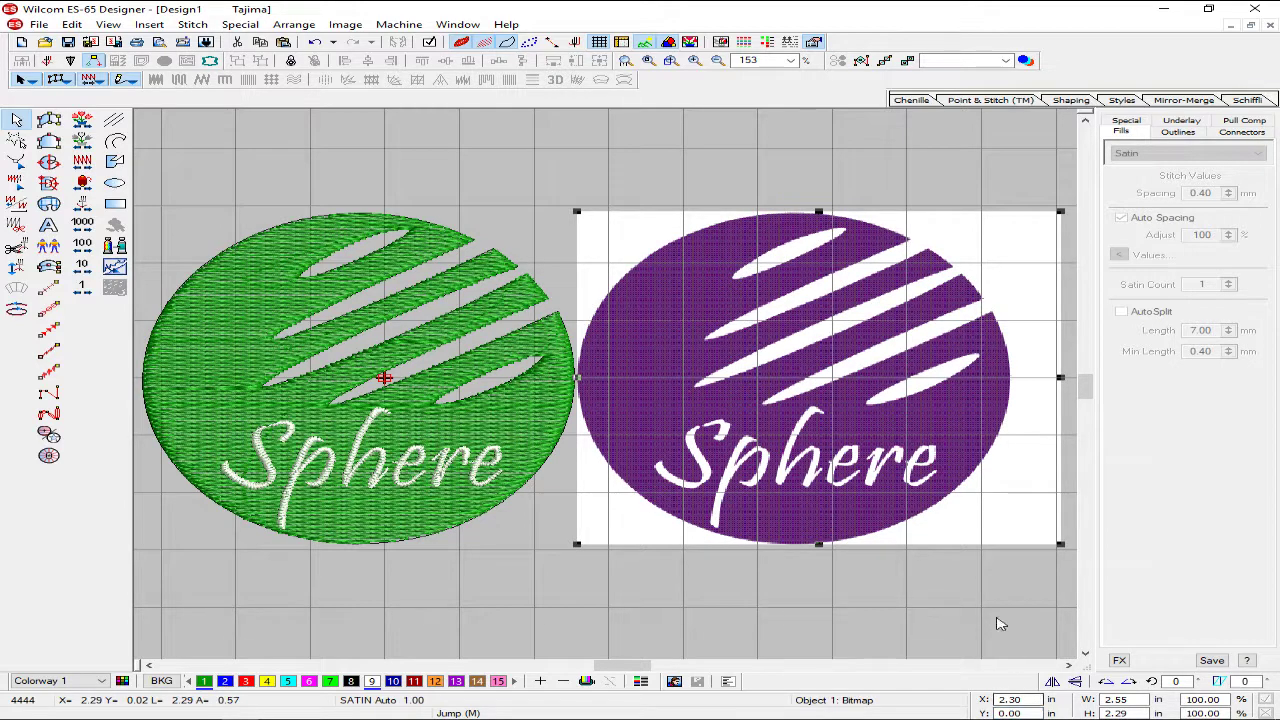
pyautogui.press('Escape')
pyautogui.hotkey('shift', 'z')
pyautogui.press('z')
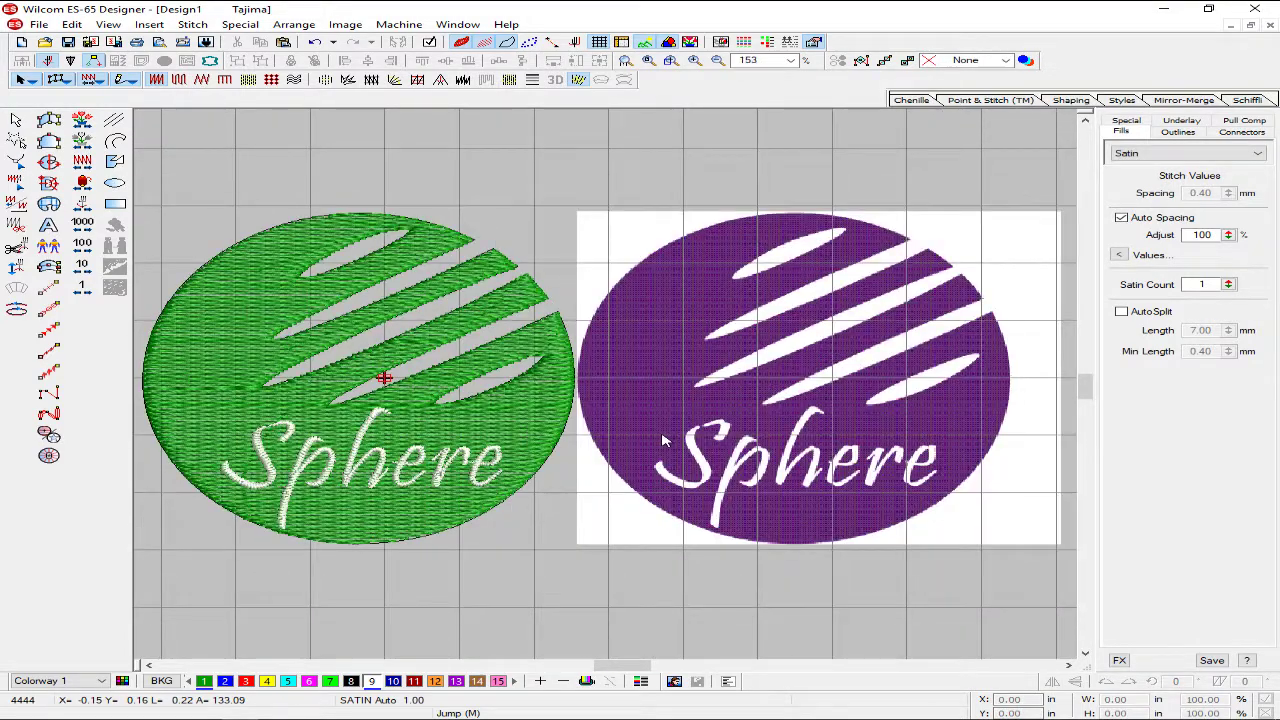